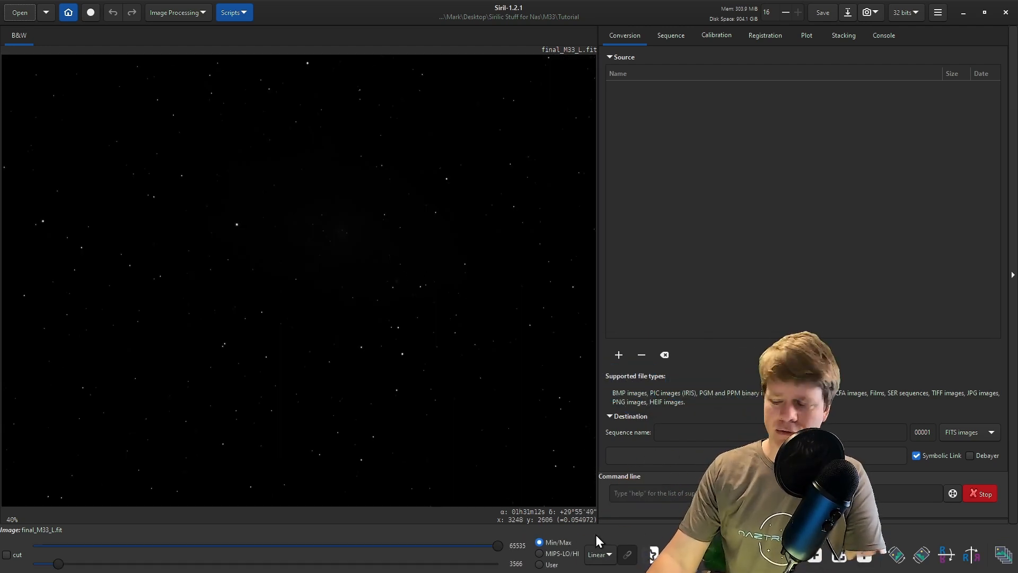
# Display the luminance image in AutoStretch mode and open the Deconvolution tool beside the galaxy
pyautogui.click(609, 558)
pyautogui.click(615, 508)
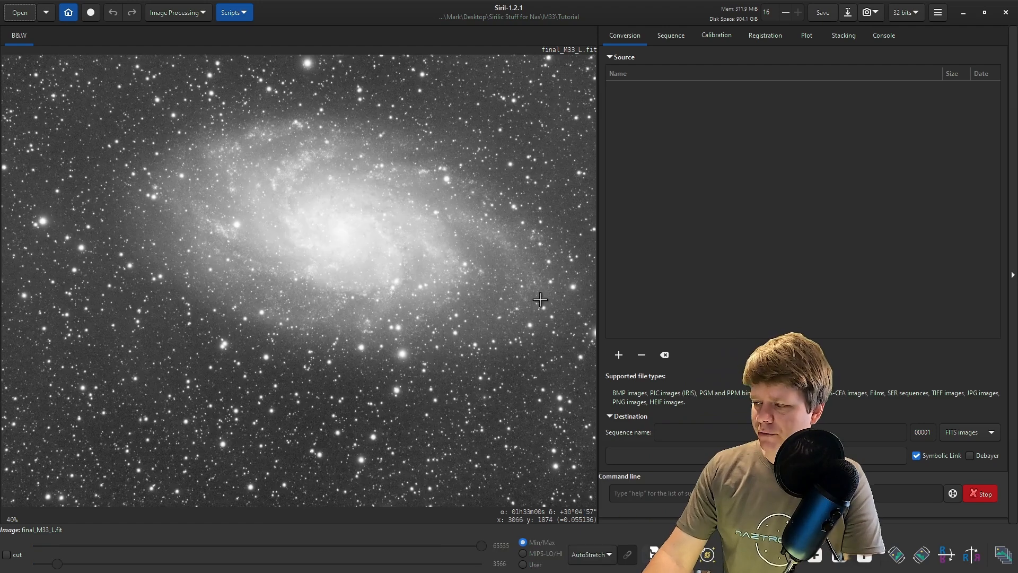
pyautogui.click(194, 11)
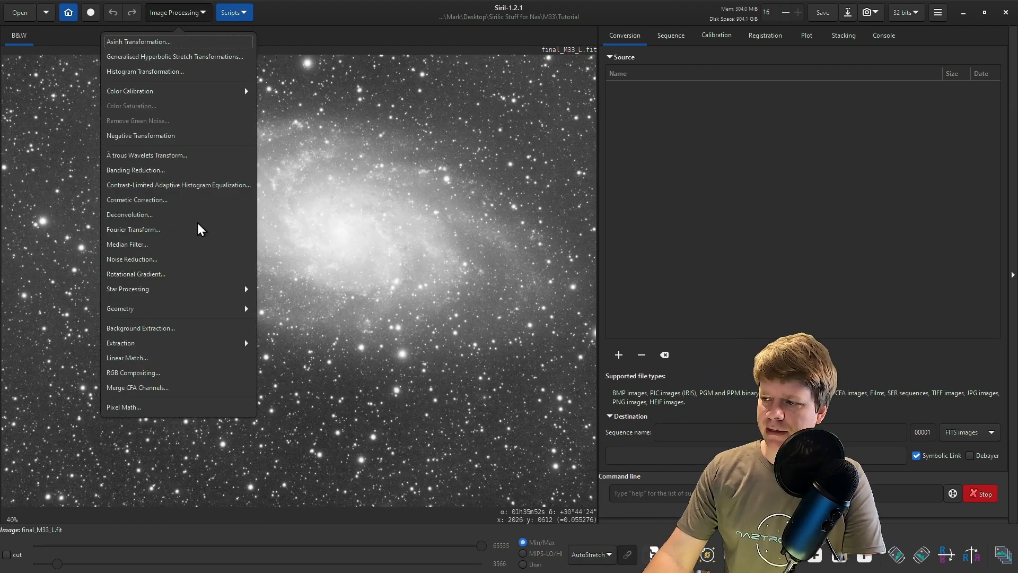
pyautogui.click(178, 215)
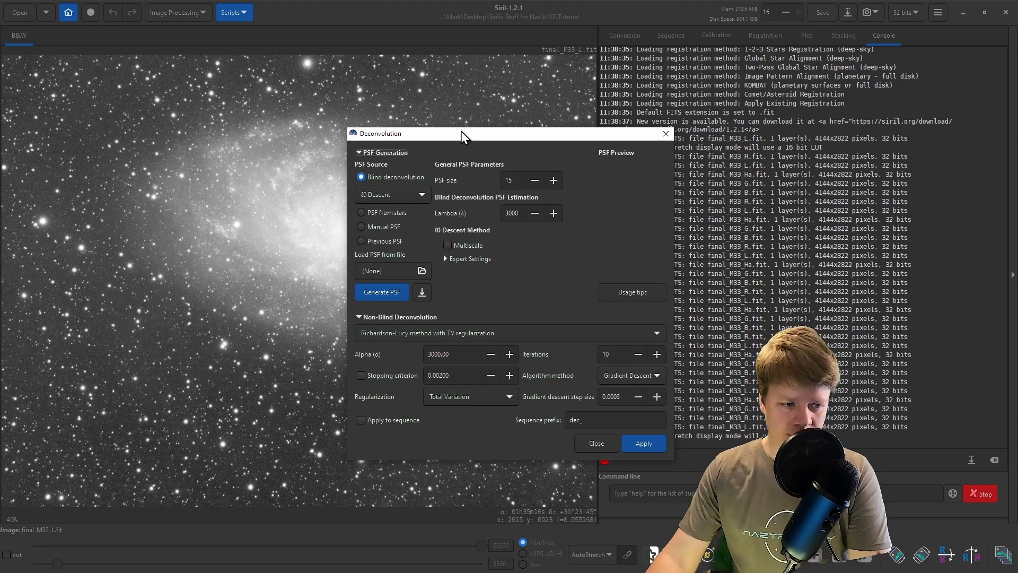
pyautogui.moveTo(464, 142); pyautogui.dragTo(581, 106)
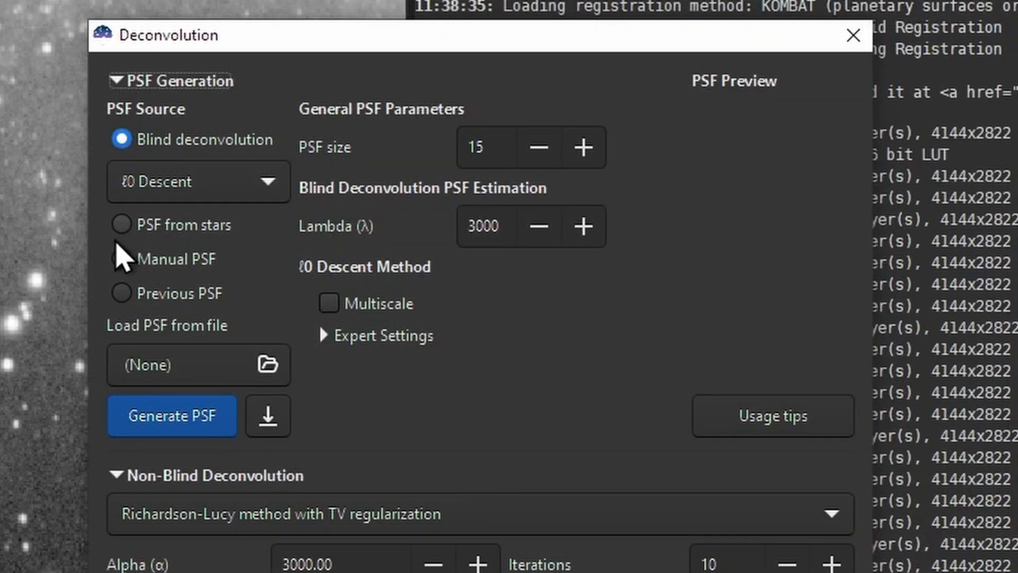
# Generate a symmetrical deconvolution PSF from stars and look over the stars around the galaxy
pyautogui.click(131, 226)
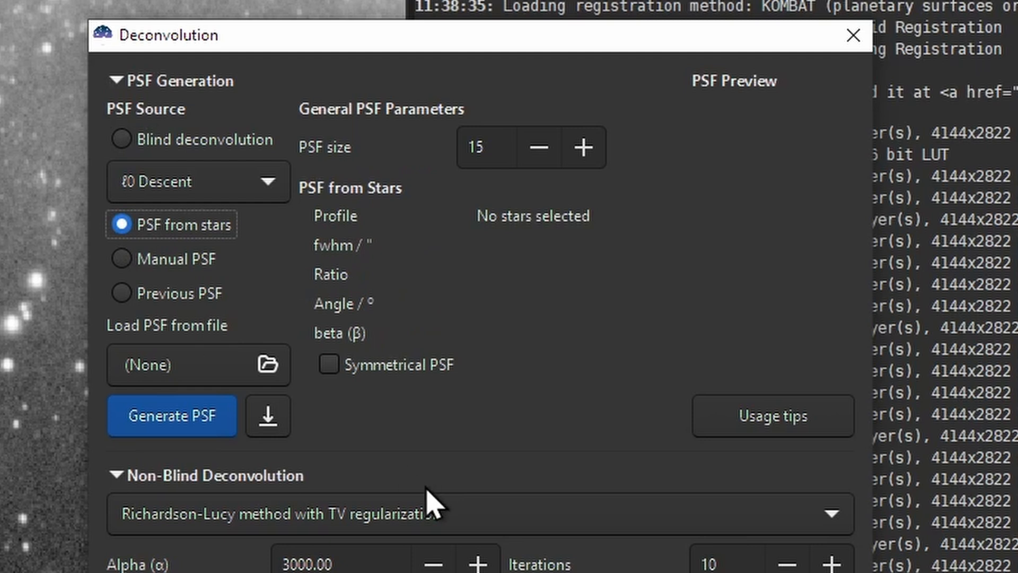
pyautogui.click(337, 371)
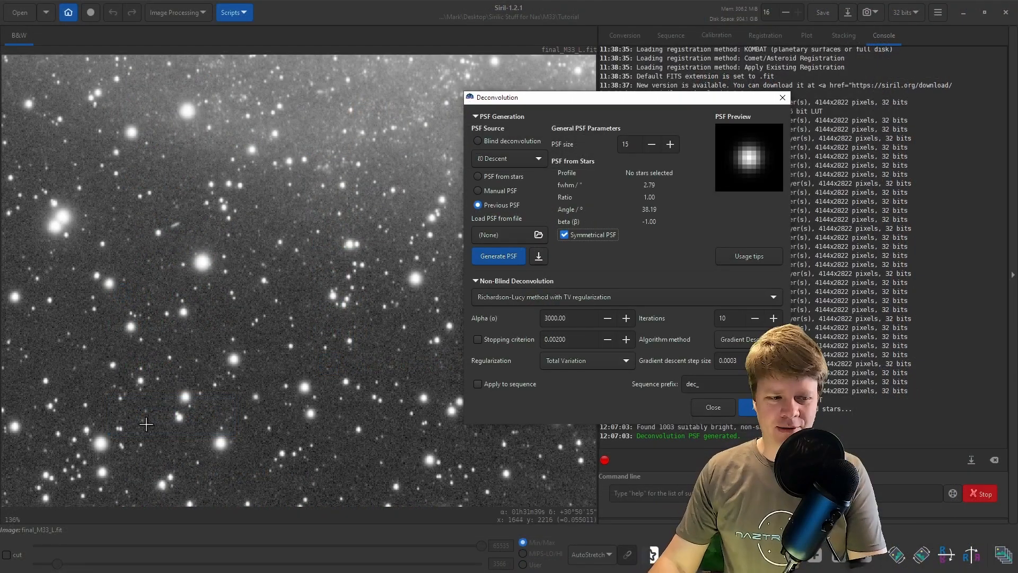
pyautogui.moveTo(179, 394); pyautogui.dragTo(419, 182)
pyautogui.moveTo(135, 423); pyautogui.dragTo(421, 234)
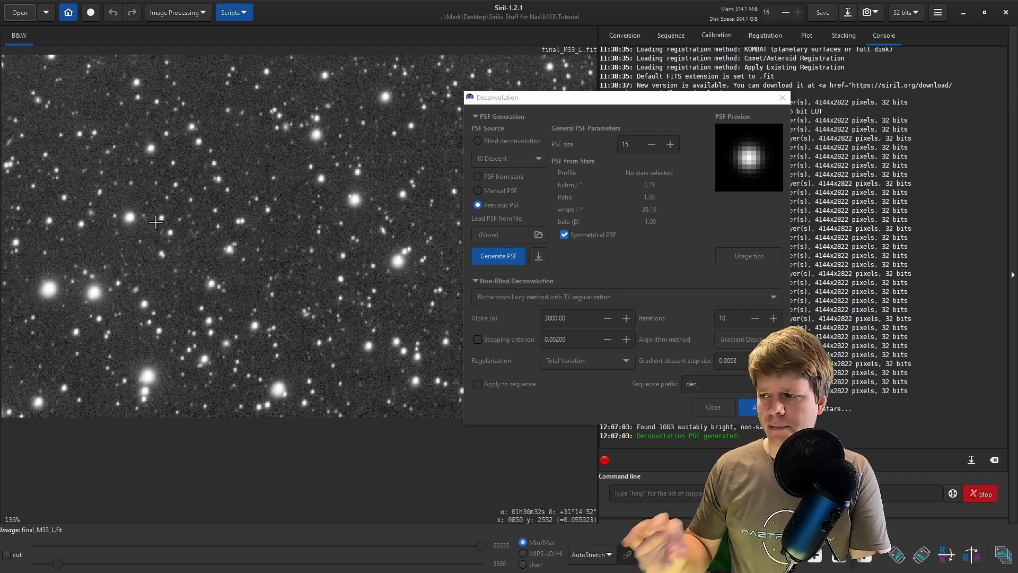
pyautogui.moveTo(324, 325); pyautogui.dragTo(10, 338)
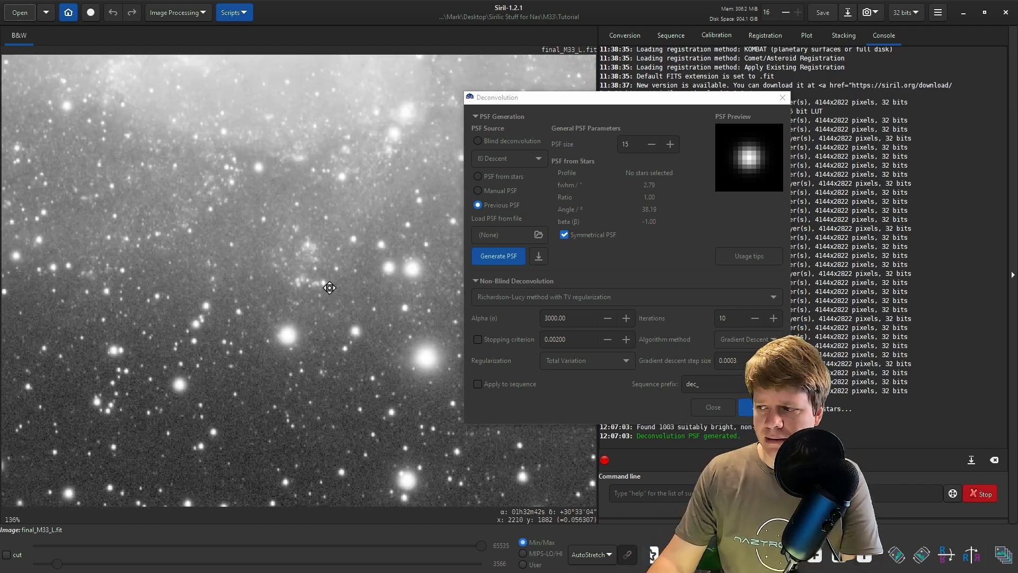
pyautogui.moveTo(325, 285); pyautogui.dragTo(366, 289)
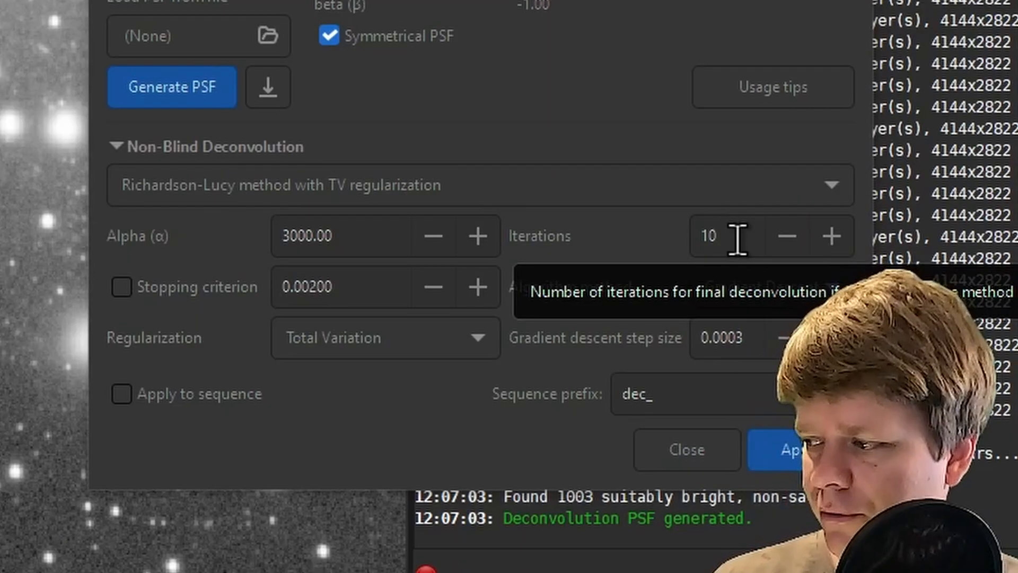
# Run the deconvolution with 20 iterations and a gradient descent step size of 0.0005, and compare before and after
pyautogui.click(735, 318)
pyautogui.press('BackSpace')
pyautogui.press('BackSpace')
pyautogui.write('20')
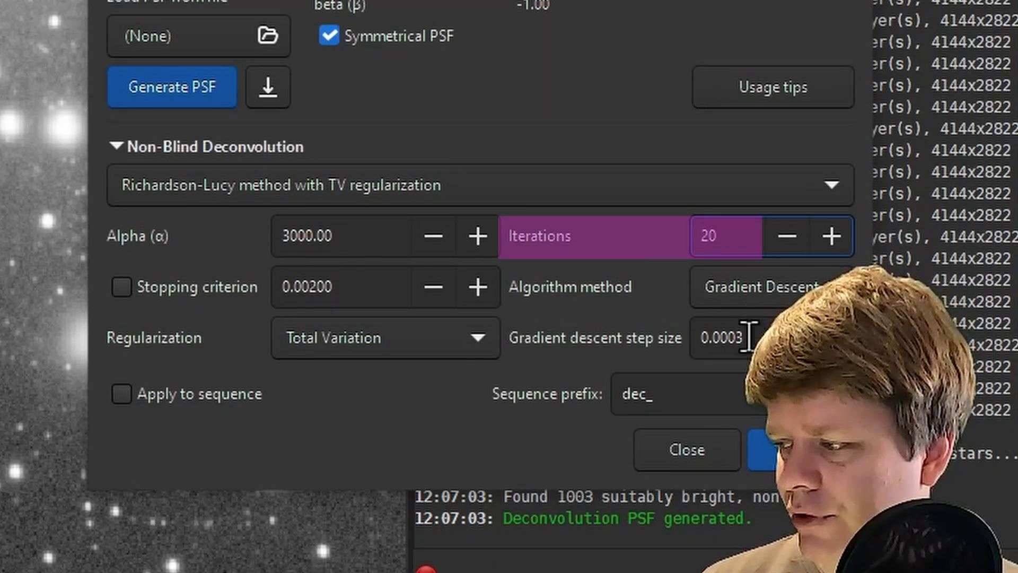
pyautogui.click(749, 330)
pyautogui.press('BackSpace')
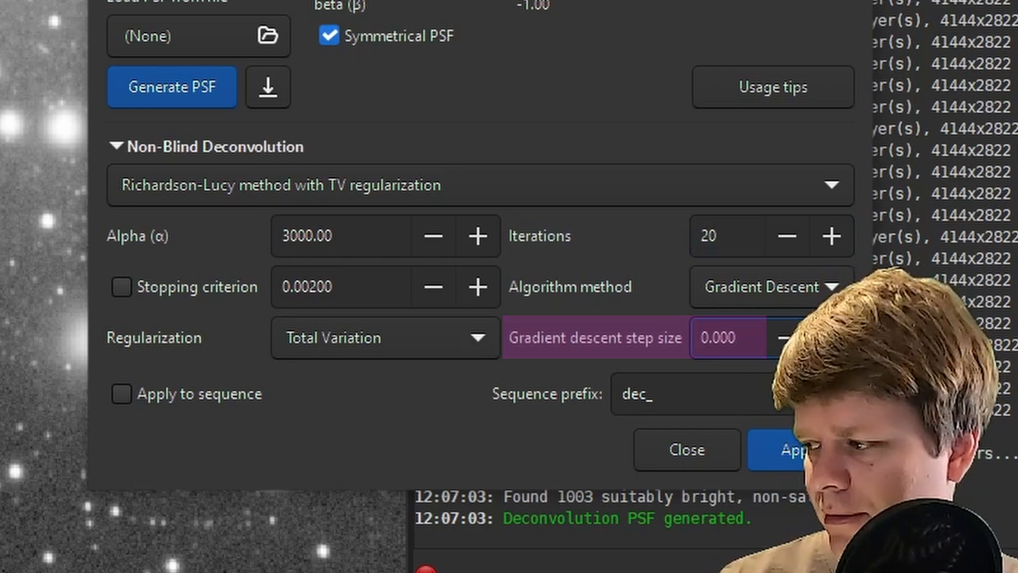
pyautogui.write('5')
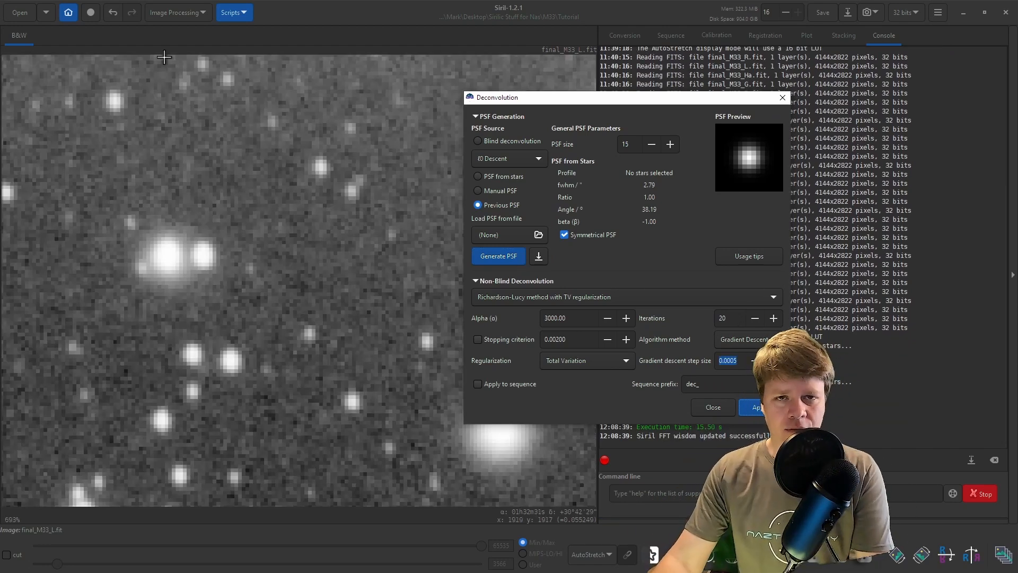
pyautogui.click(112, 14)
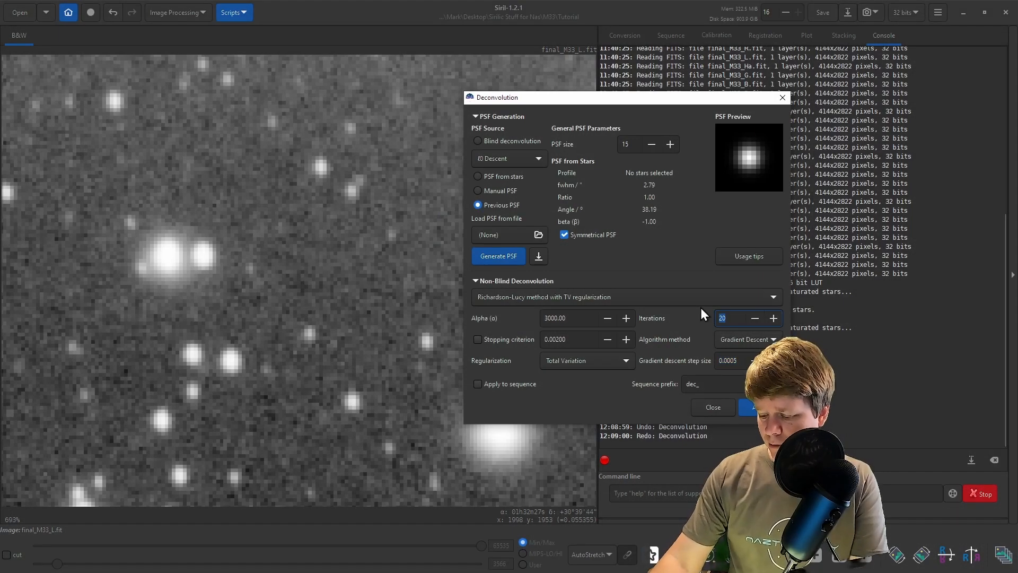
# Run the deconvolution with 10 iterations and a gradient descent step size of 0.0003
pyautogui.write('10')
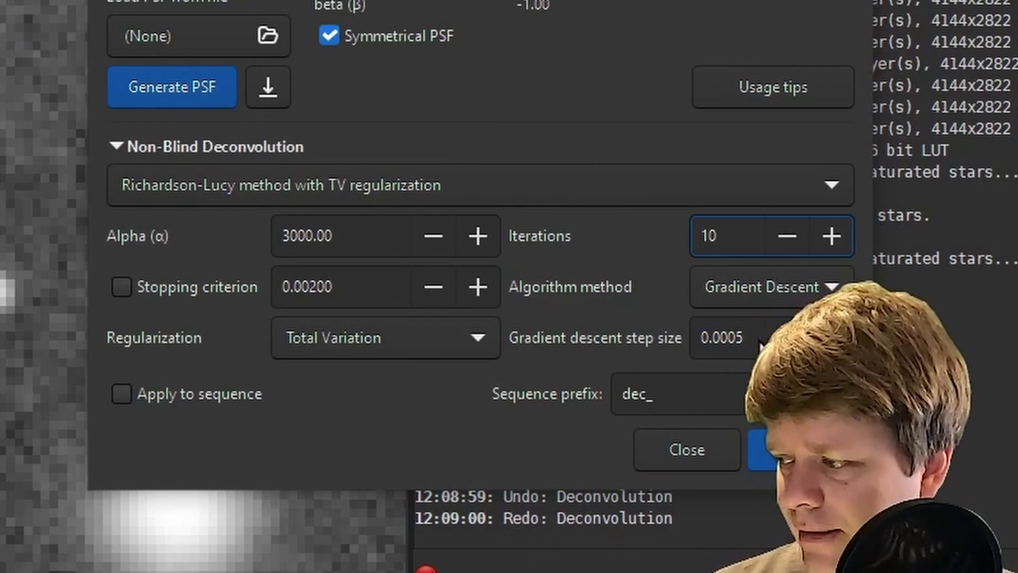
pyautogui.click(742, 336)
pyautogui.press('BackSpace')
pyautogui.write('3')
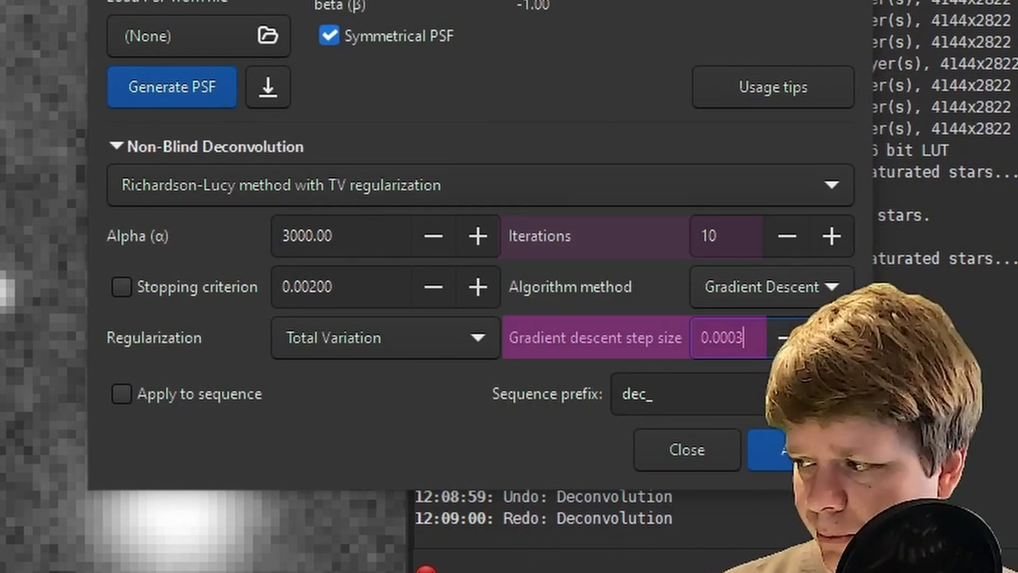
pyautogui.click(780, 450)
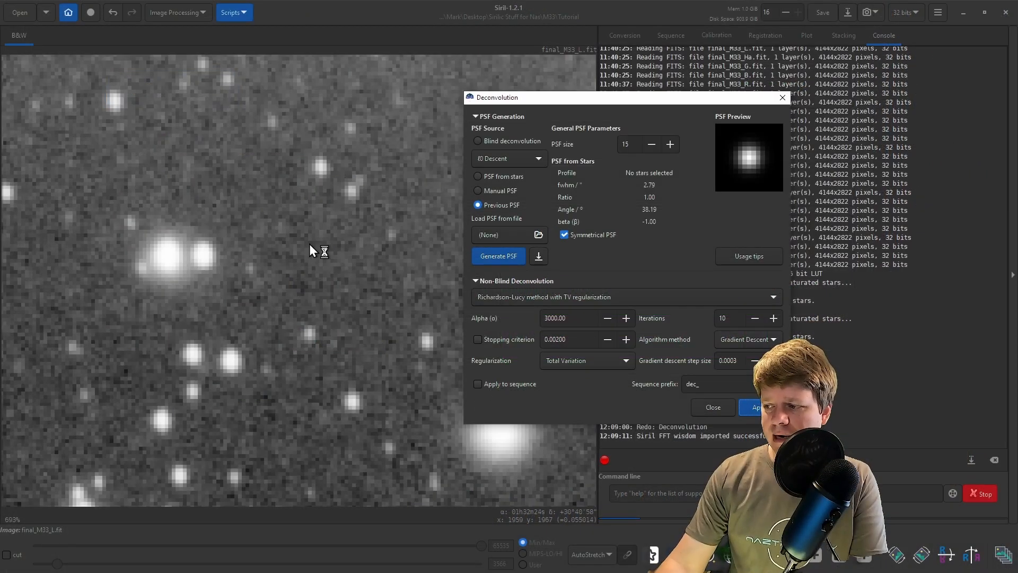
# Examine the stars, background and galaxy core at different magnifications to judge the deconvolution
pyautogui.moveTo(307, 244); pyautogui.dragTo(316, 438)
pyautogui.moveTo(255, 164); pyautogui.dragTo(379, 445)
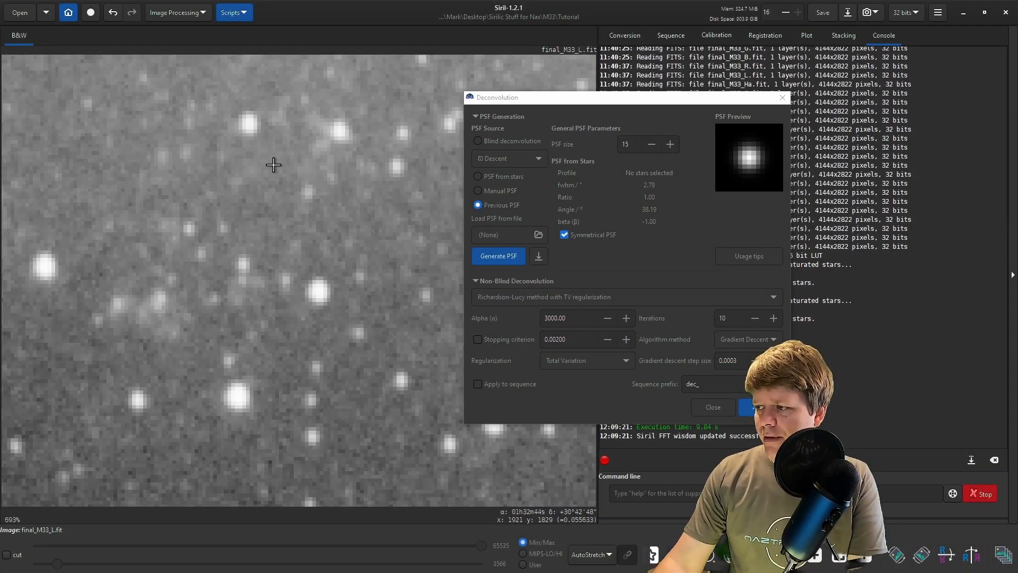
pyautogui.moveTo(318, 215); pyautogui.dragTo(359, 456)
pyautogui.scroll(-3, 257, 207)
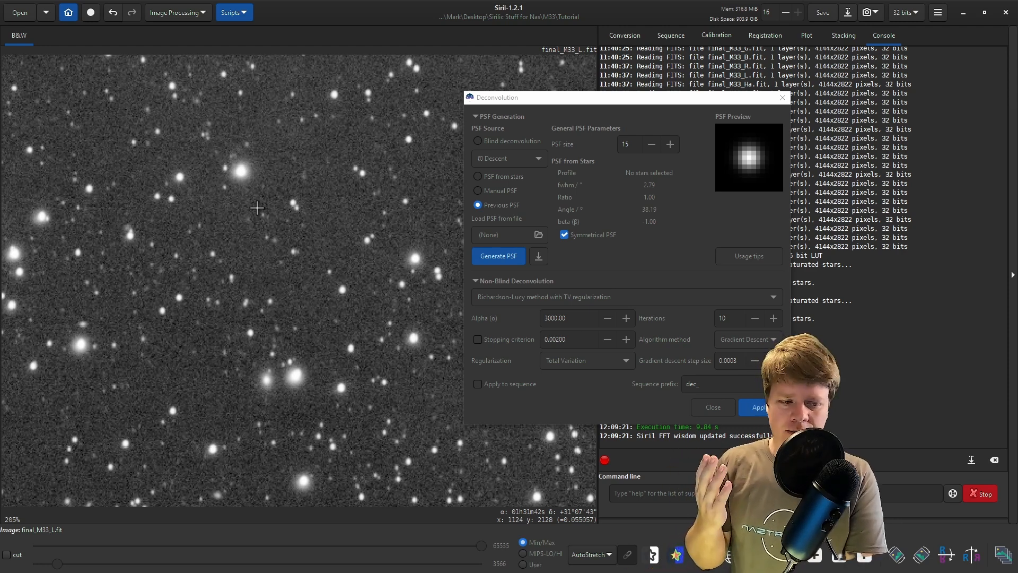
pyautogui.scroll(5, 296, 265)
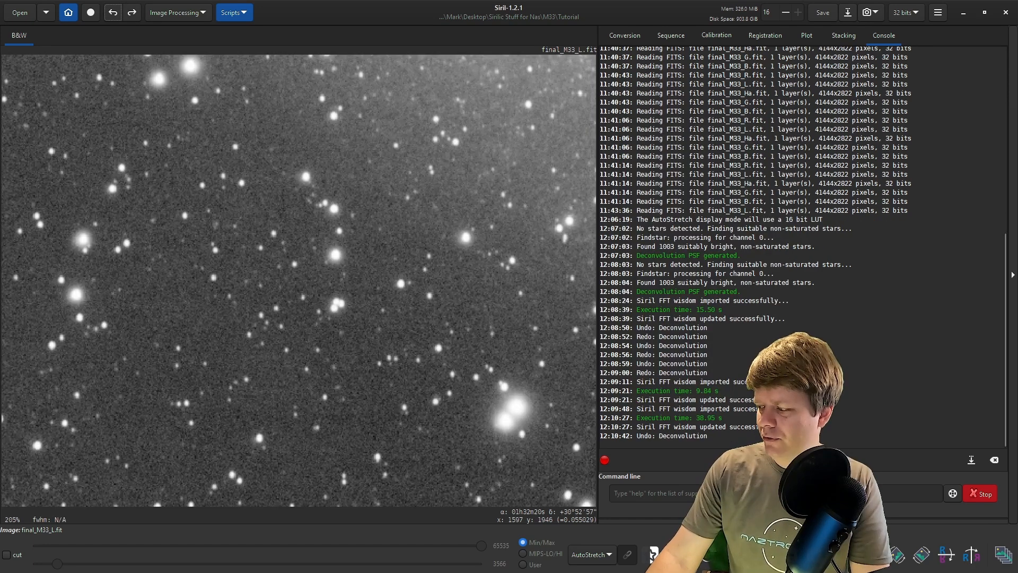
pyautogui.scroll(-4, 325, 296)
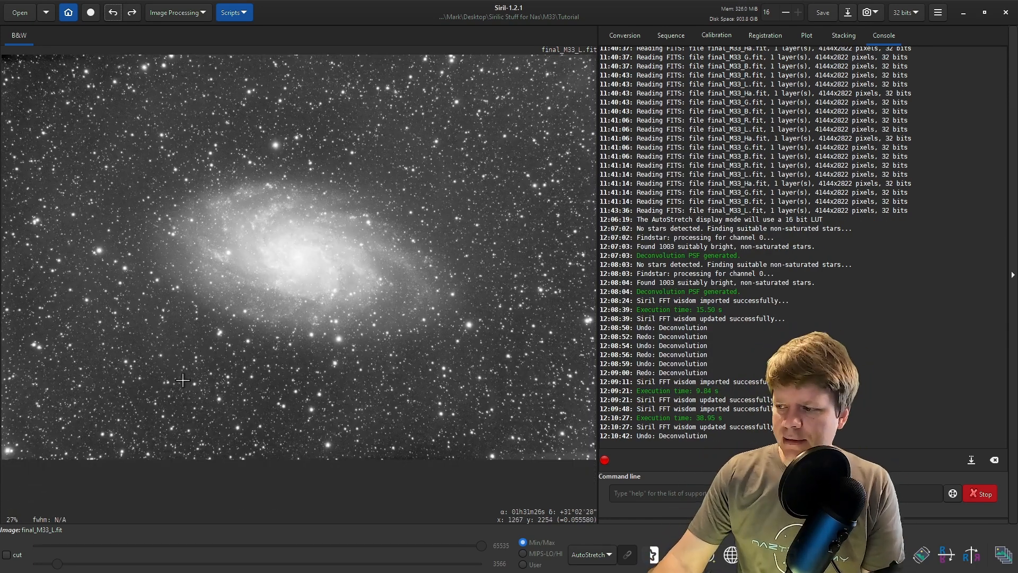
pyautogui.scroll(6, 183, 378)
pyautogui.moveTo(398, 172); pyautogui.dragTo(302, 313)
pyautogui.scroll(-5, 301, 280)
pyautogui.scroll(4, 301, 280)
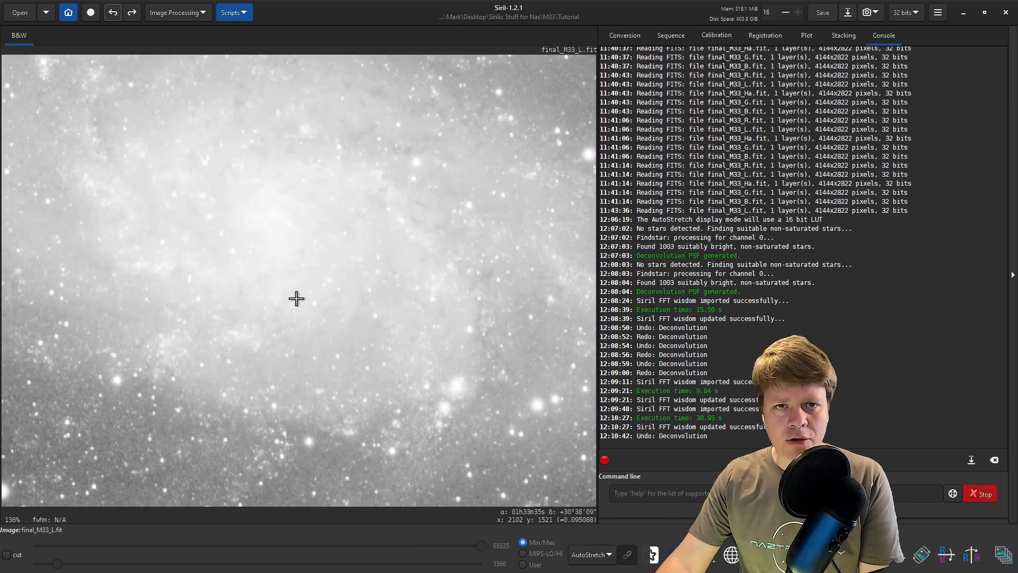
pyautogui.scroll(-3, 293, 293)
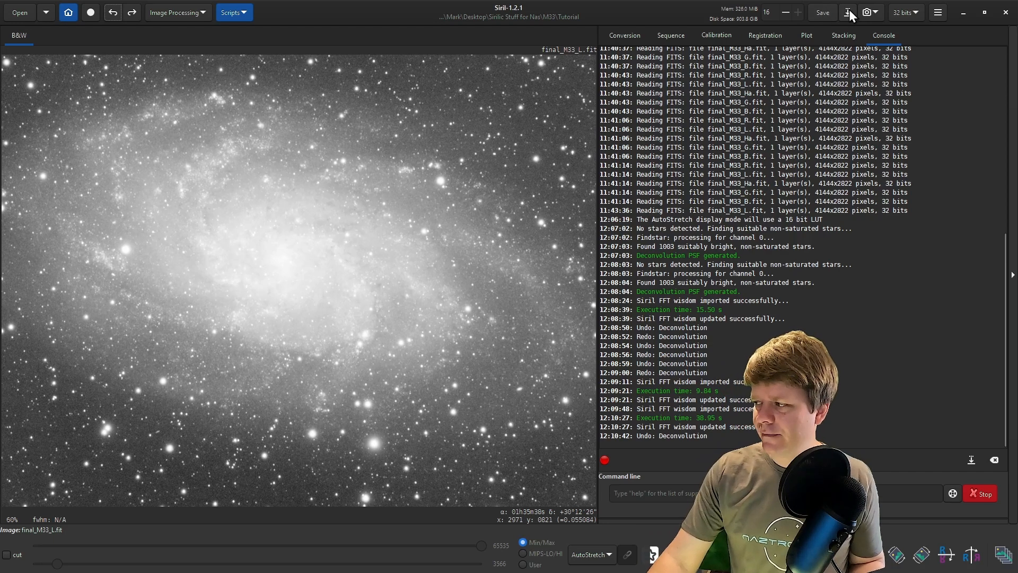
# Save the image as the 32-bit floating point FITS file L_Deconvolved, keeping the non-linear viewer mode
pyautogui.click(848, 12)
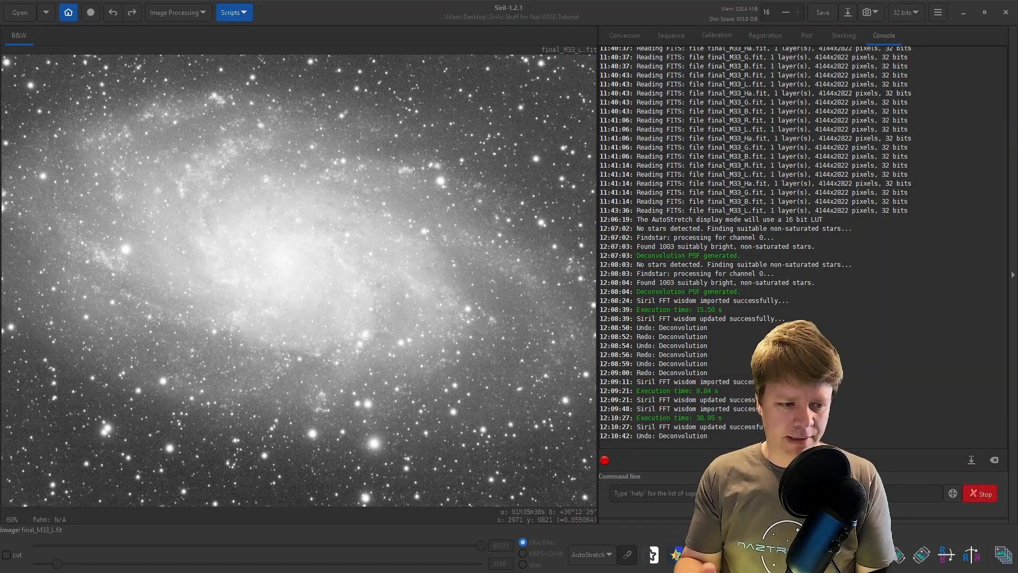
pyautogui.moveTo(57, 176); pyautogui.dragTo(486, 81)
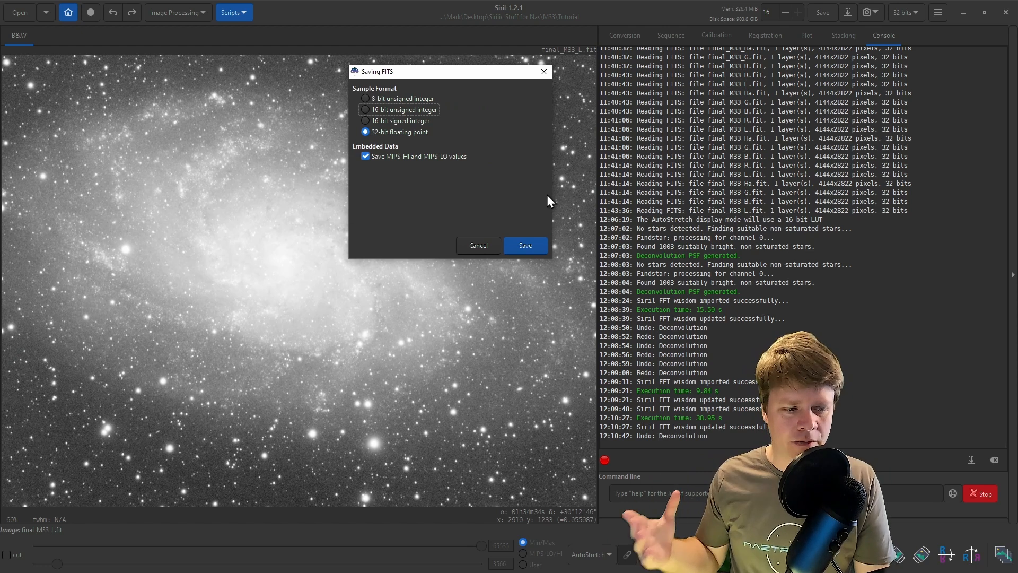
pyautogui.click(527, 249)
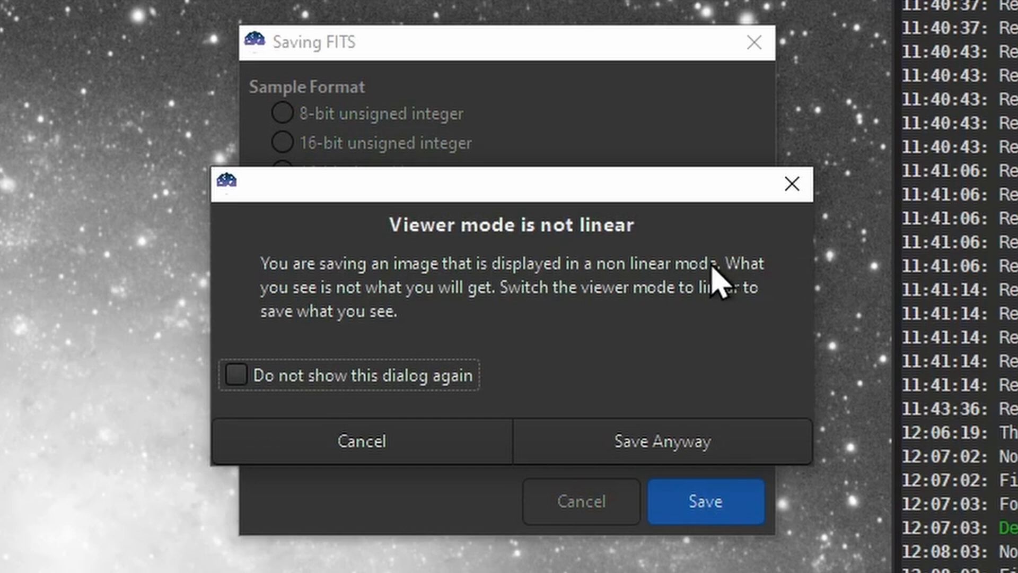
pyautogui.click(658, 454)
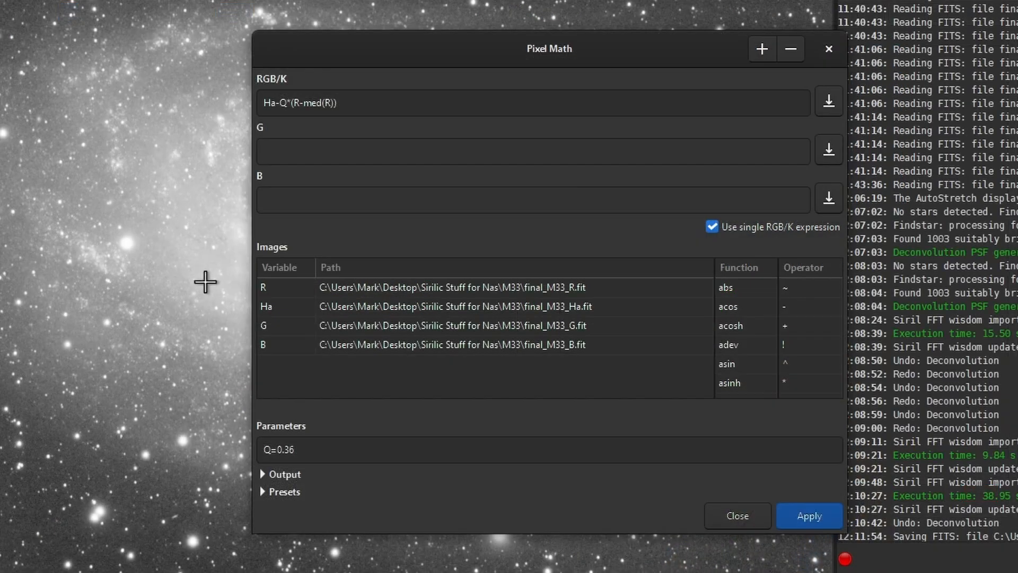
# Review the R, Ha, G and B channel images loaded as variables in Pixel Math
pyautogui.click(291, 288)
pyautogui.click(284, 306)
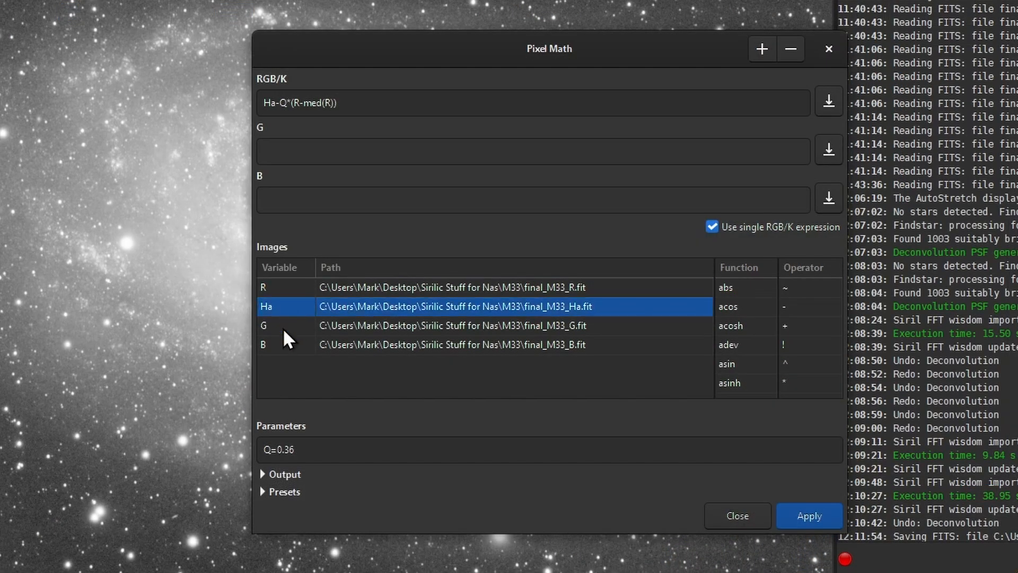
pyautogui.click(282, 328)
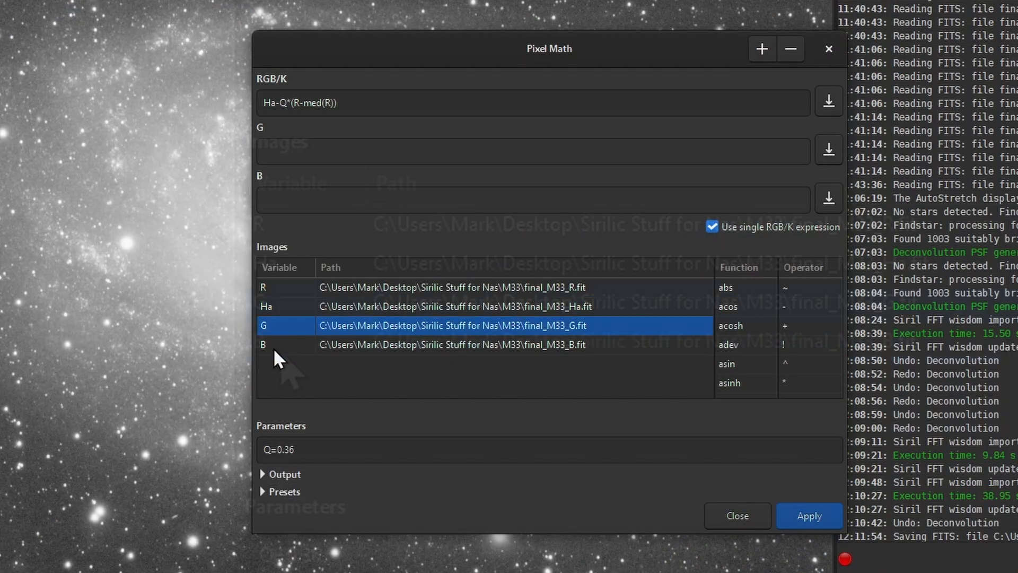
pyautogui.click(273, 347)
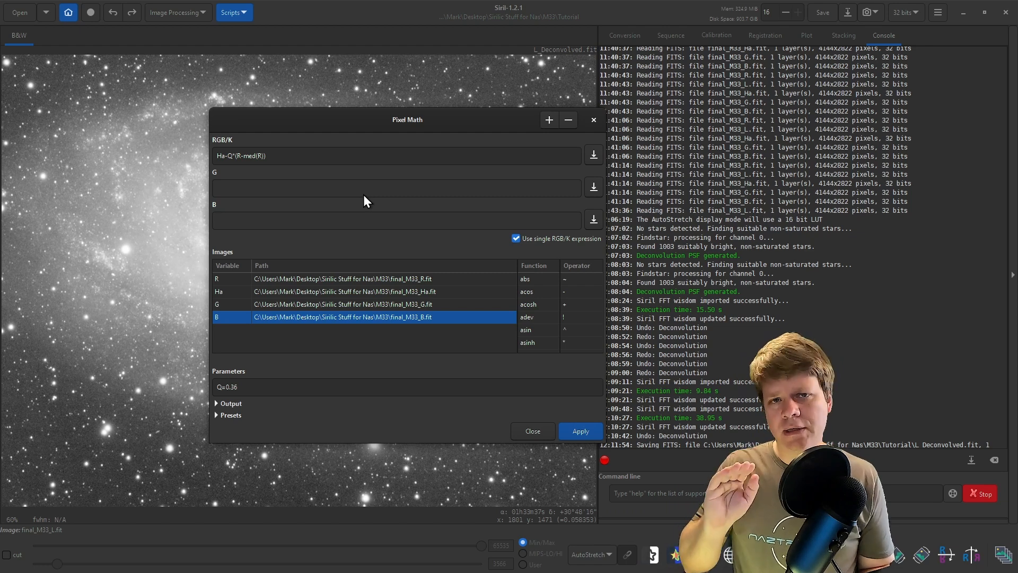
# Add L_Deconvolved.fit to the Pixel Math images as variable L
pyautogui.click(550, 122)
pyautogui.click(648, 451)
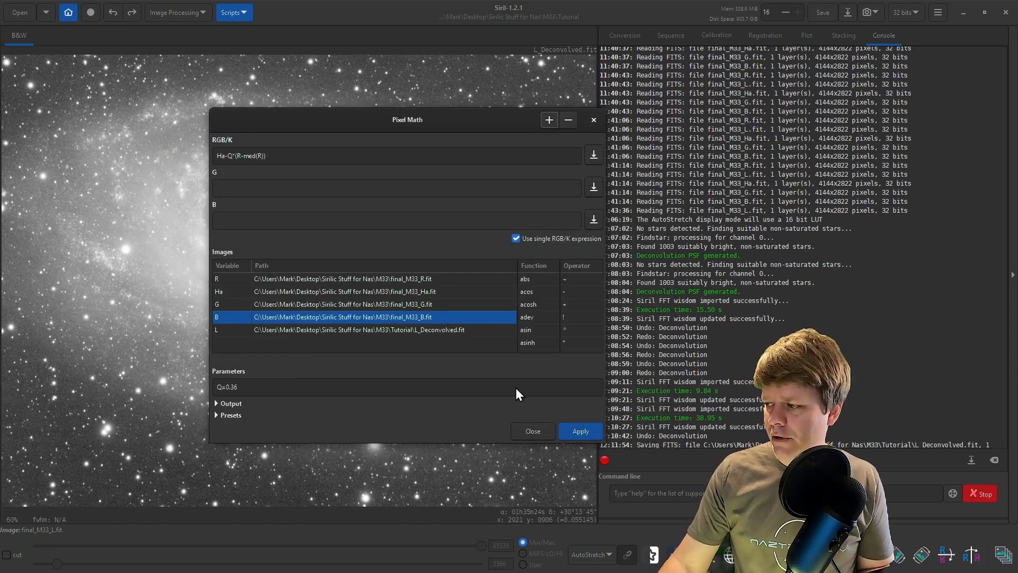
pyautogui.click(222, 328)
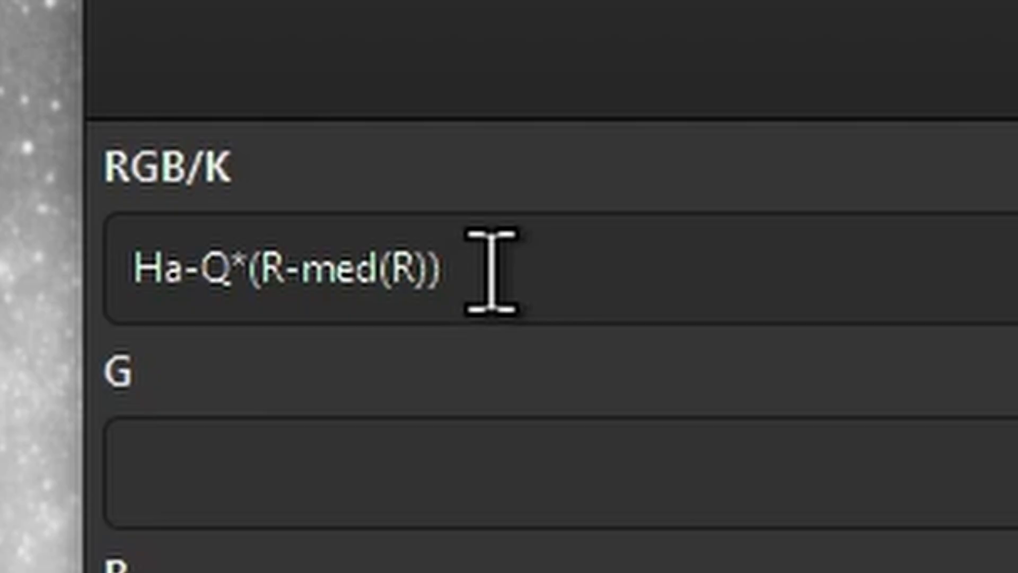
# Examine the continuum subtraction expression Ha-Q*(R-med(R)) and the value assigned to its Q parameter
pyautogui.moveTo(268, 156); pyautogui.dragTo(196, 157)
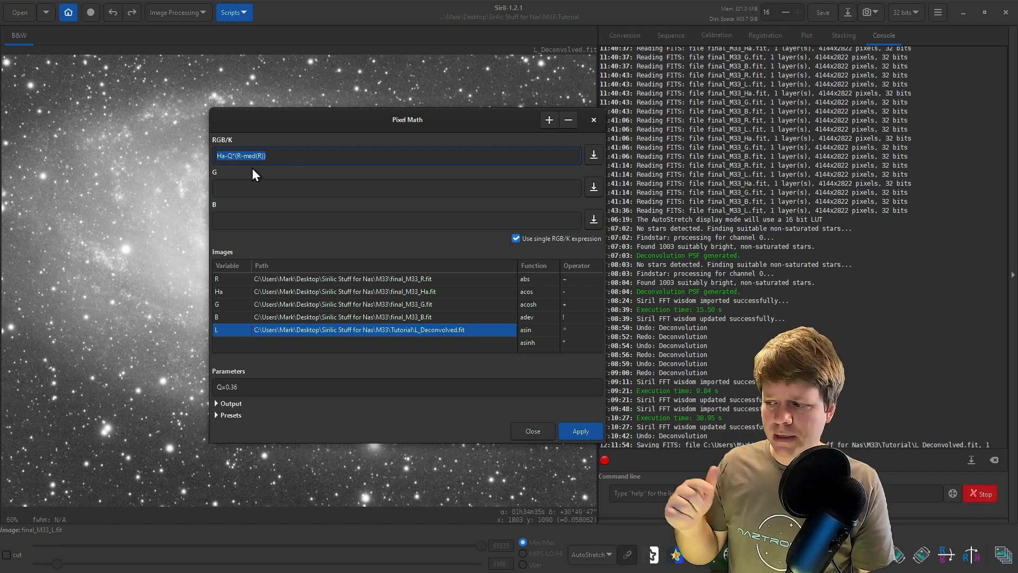
pyautogui.click(484, 134)
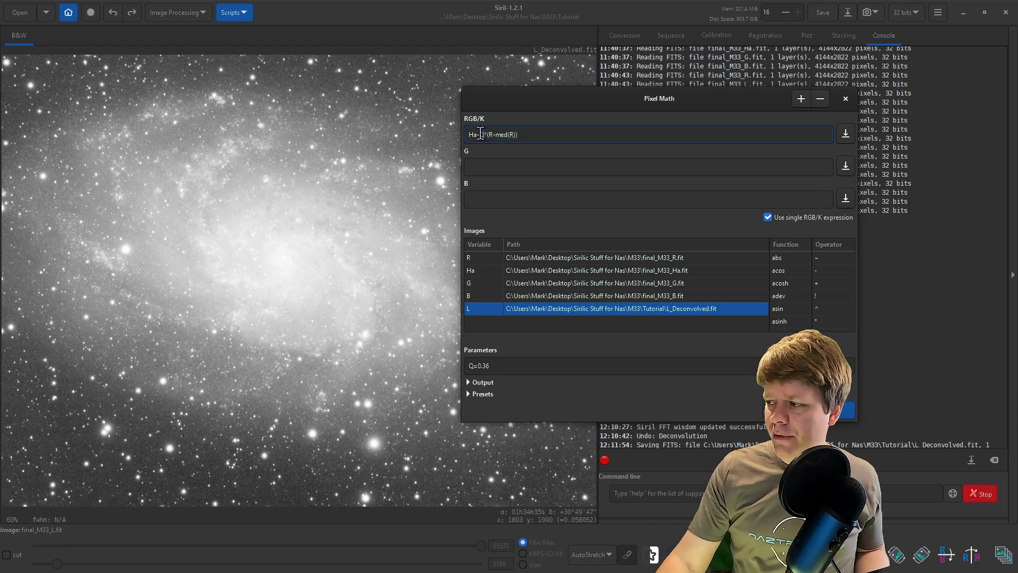
pyautogui.doubleClick(482, 134)
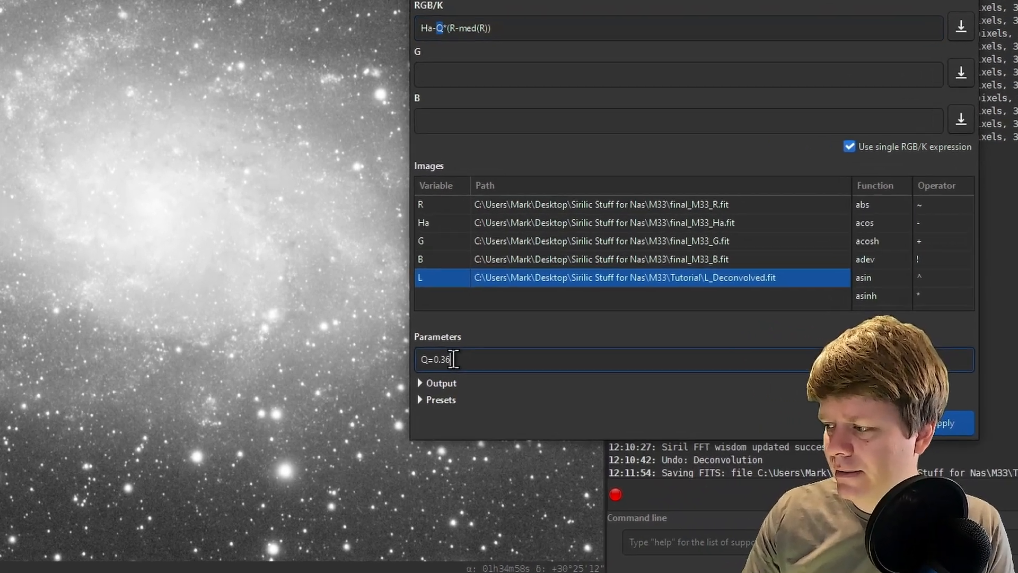
pyautogui.moveTo(489, 365); pyautogui.dragTo(478, 365)
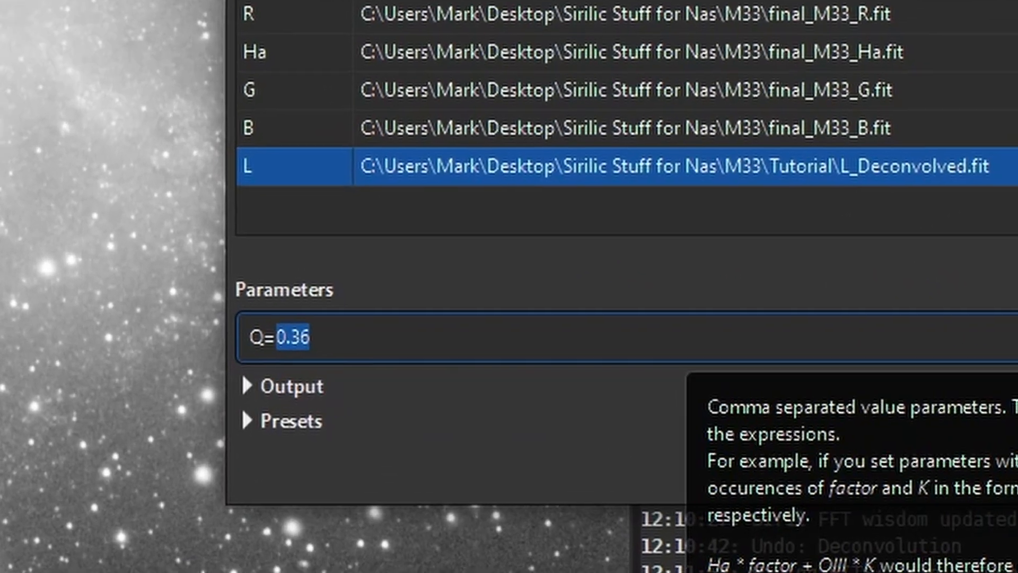
# Try the red continuum subtraction on Ha with the Q parameter set to 0.01
pyautogui.write('0.01')
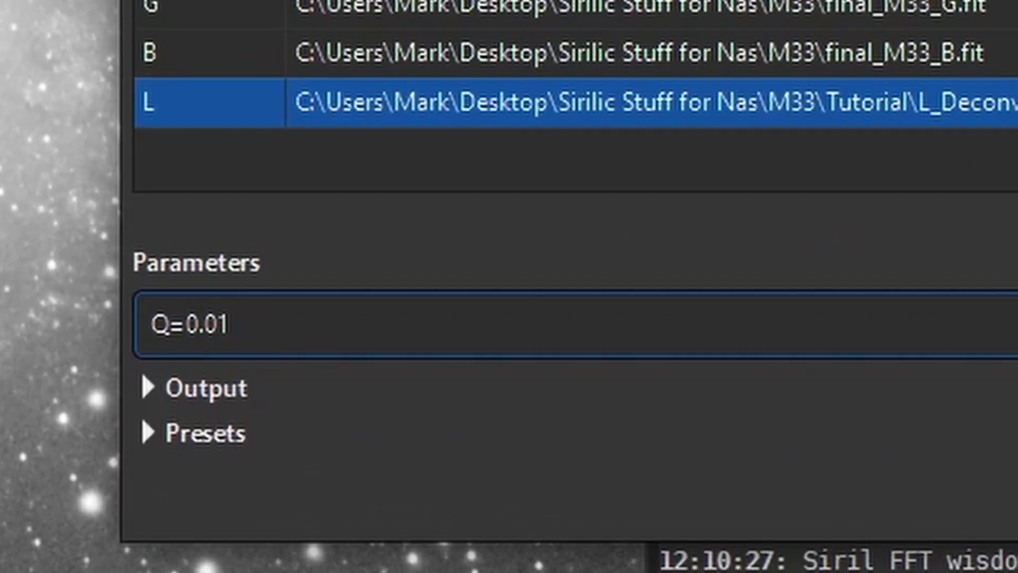
pyautogui.press('Return')
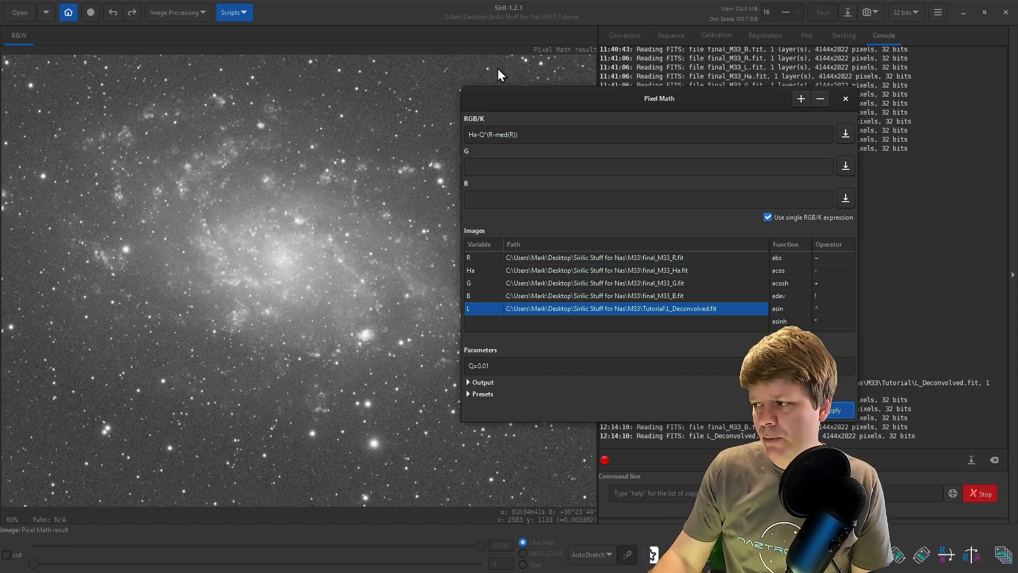
# Set the Q parameter to 0.36 and apply the red continuum subtraction to the Ha channel
pyautogui.click(485, 366)
pyautogui.press('BackSpace')
pyautogui.press('BackSpace')
pyautogui.write('36')
pyautogui.click(845, 408)
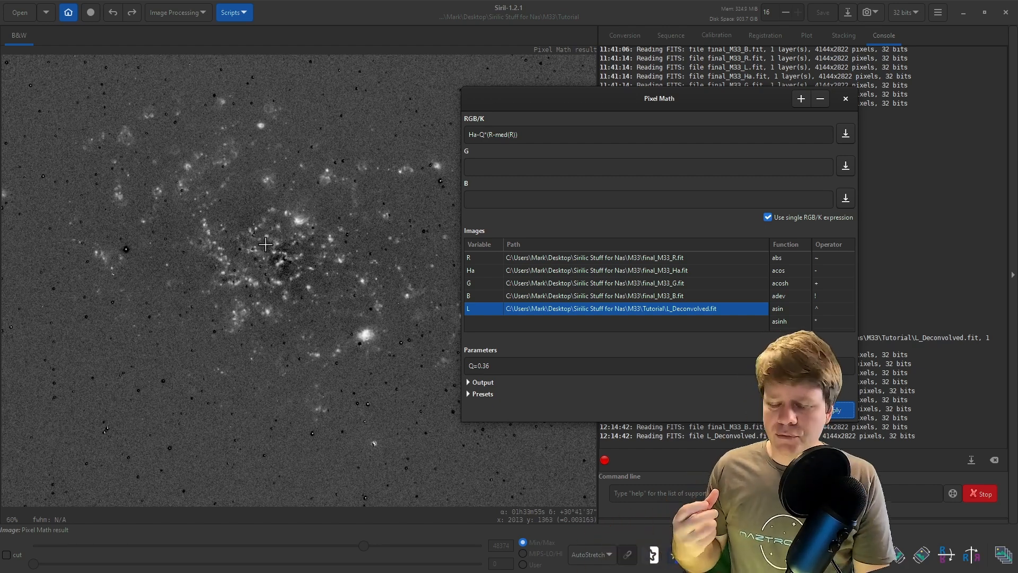
# Save the continuum-subtracted image as the 32-bit floating point FITS file HaR, keeping the non-linear viewer mode
pyautogui.moveTo(333, 126)
pyautogui.mouseDown()
pyautogui.moveTo(337, 263)
pyautogui.moveTo(313, 196)
pyautogui.moveTo(340, 108)
pyautogui.mouseUp()
pyautogui.moveTo(326, 375); pyautogui.dragTo(332, 211)
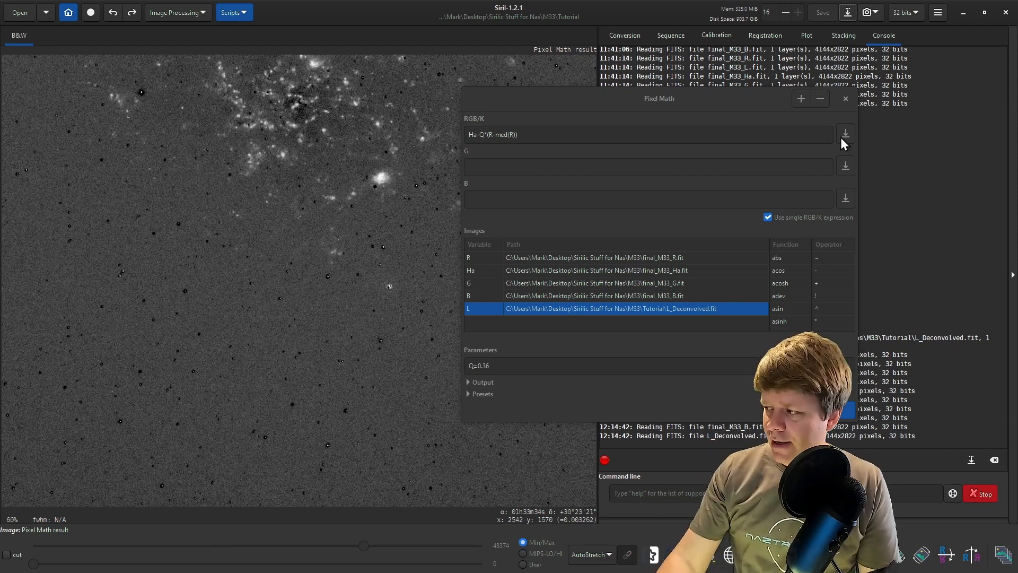
pyautogui.scroll(-2, 309, 143)
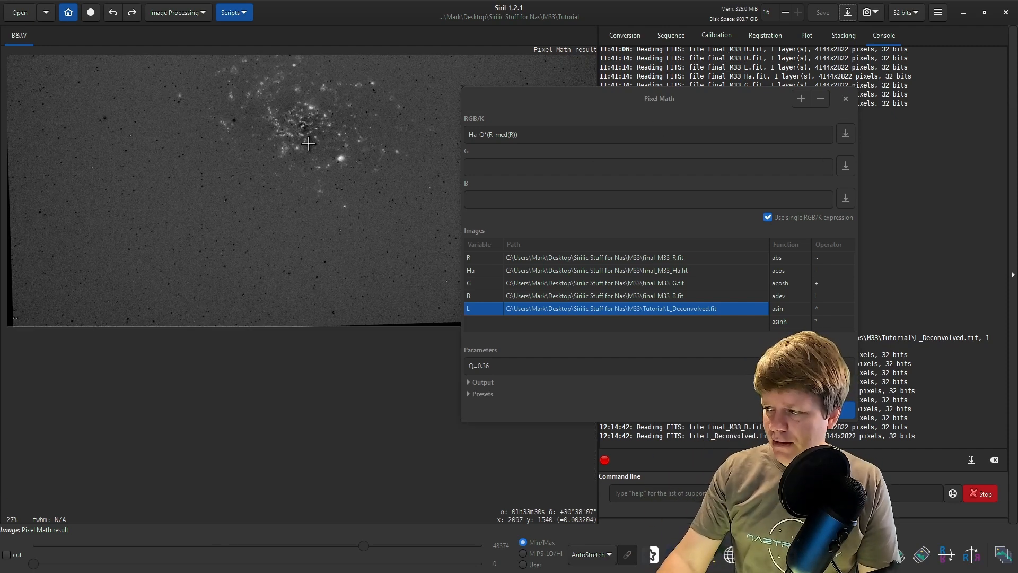
pyautogui.moveTo(314, 99); pyautogui.dragTo(316, 227)
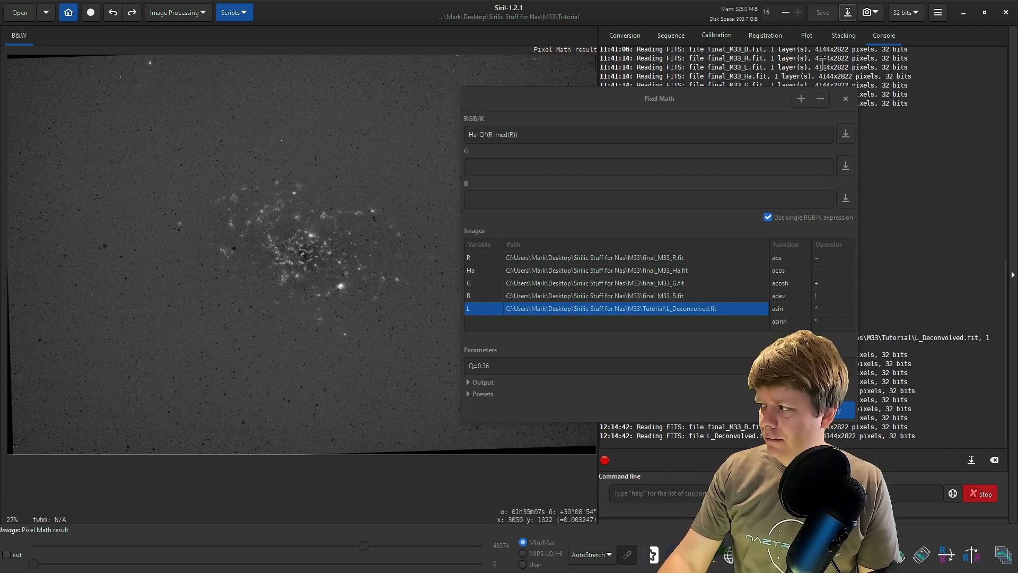
pyautogui.click(845, 100)
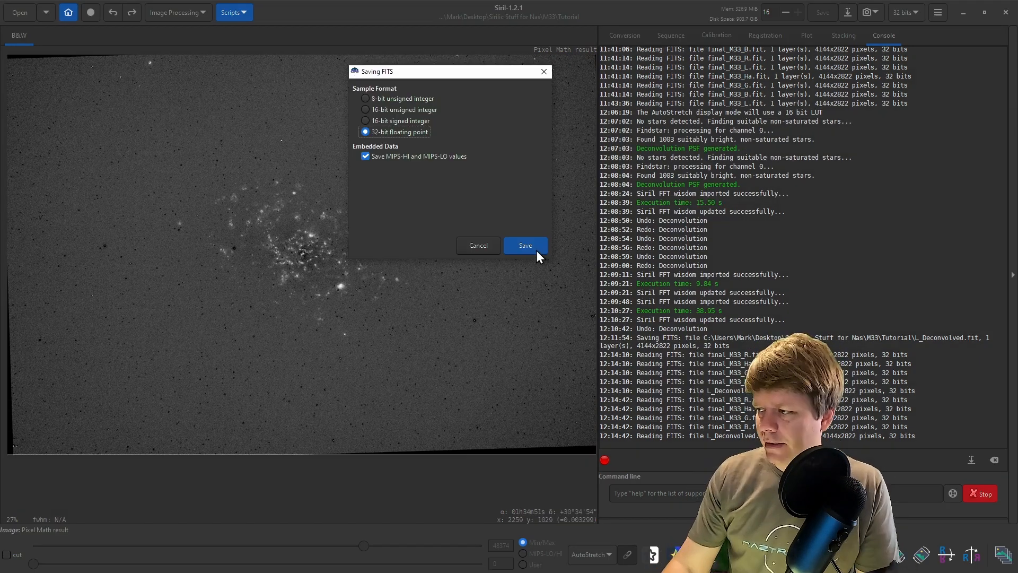
pyautogui.click(532, 248)
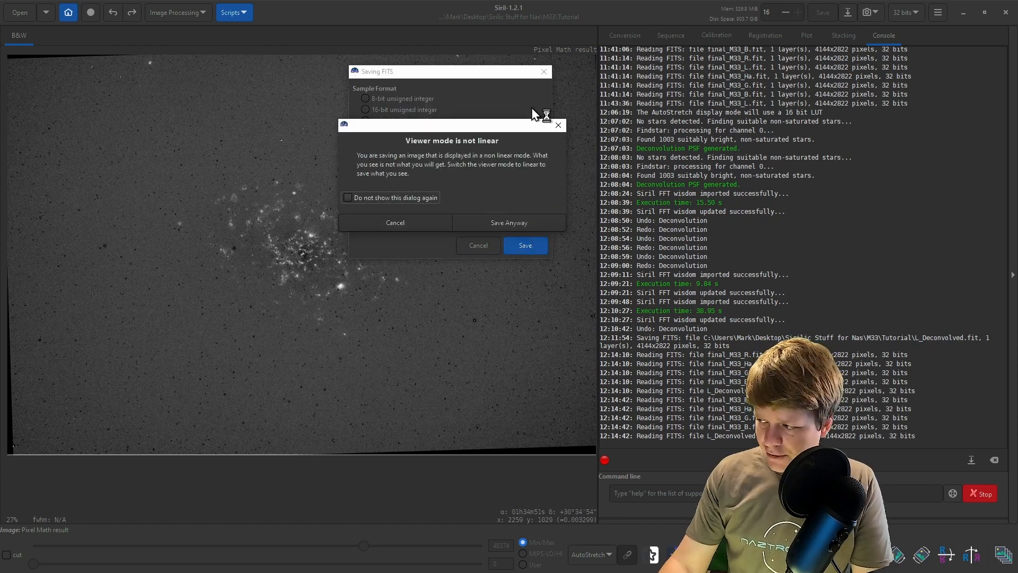
pyautogui.click(497, 221)
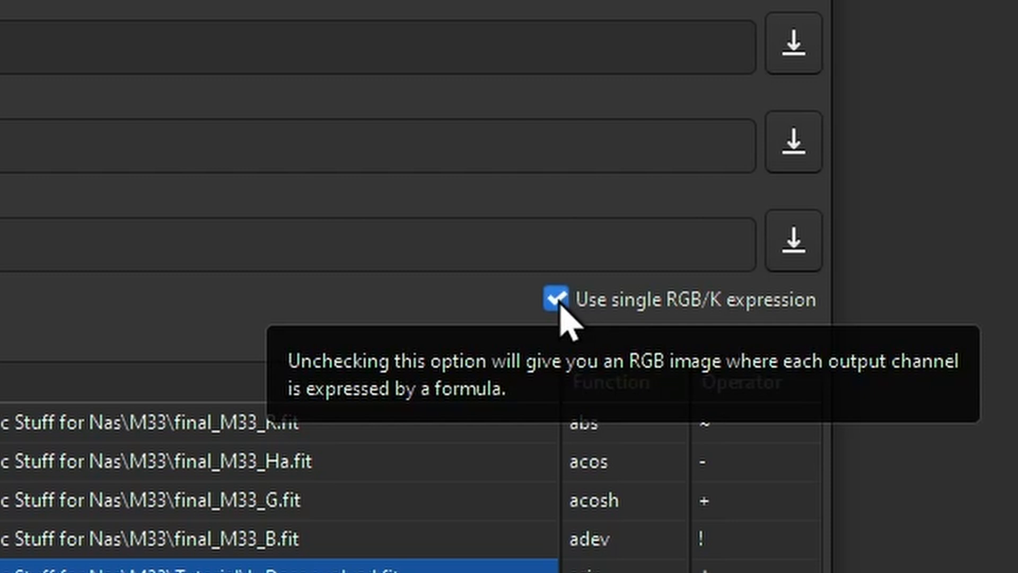
# Turn off the single RGB/K expression in Pixel Math and add HaR.fit as the variable HaR
pyautogui.click(556, 300)
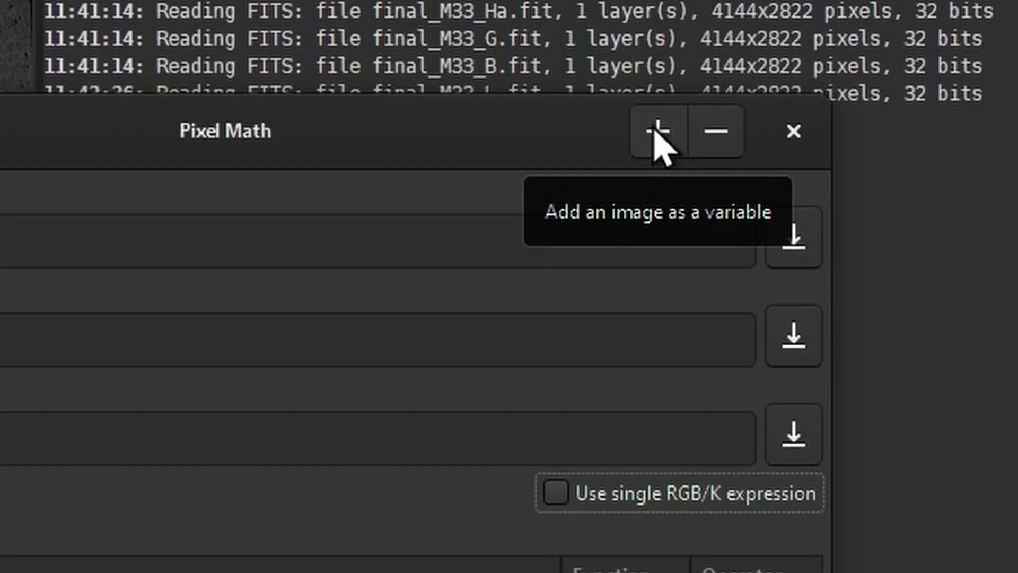
pyautogui.click(658, 132)
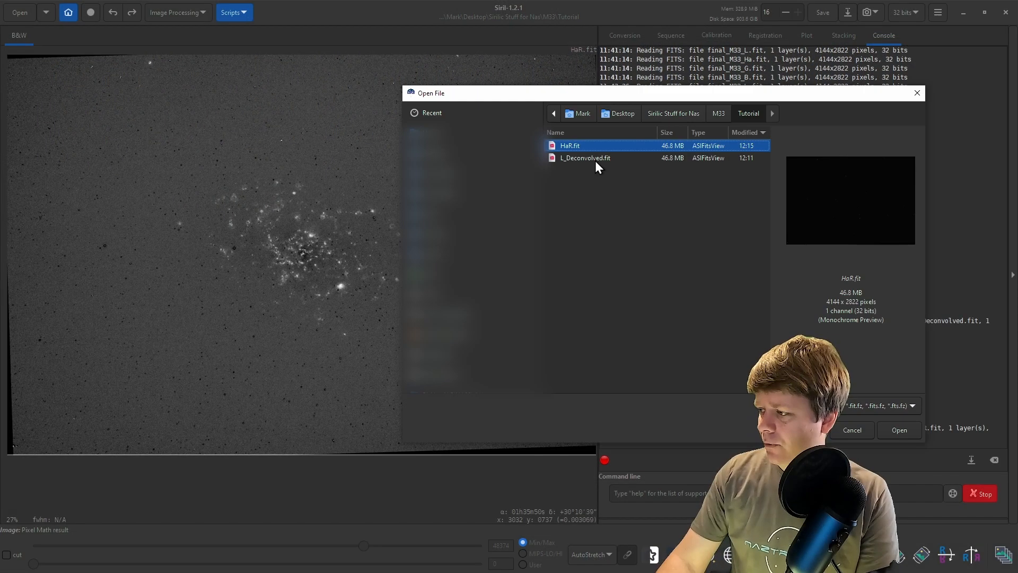
pyautogui.click(890, 427)
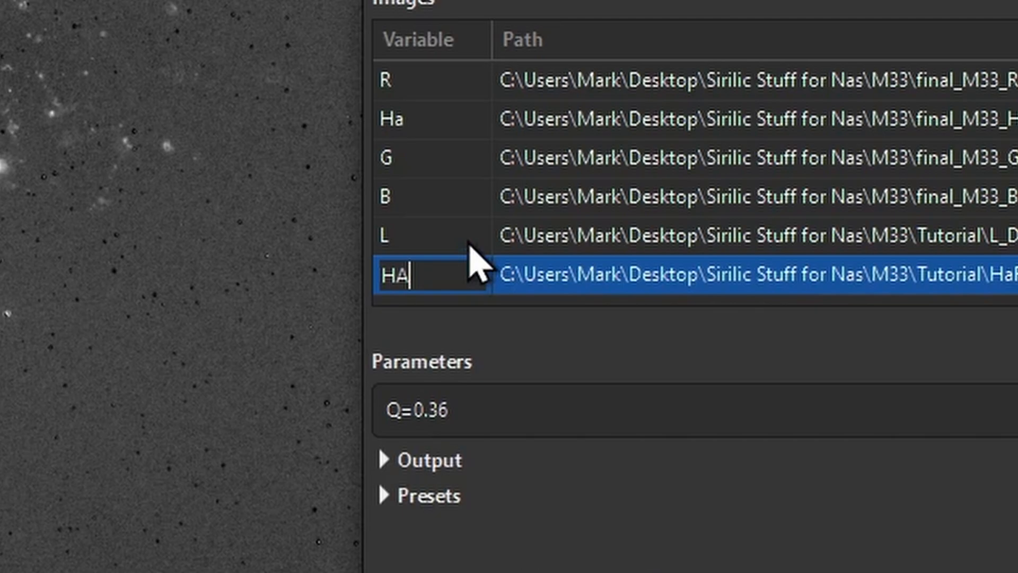
pyautogui.write('aR')
pyautogui.press('Return')
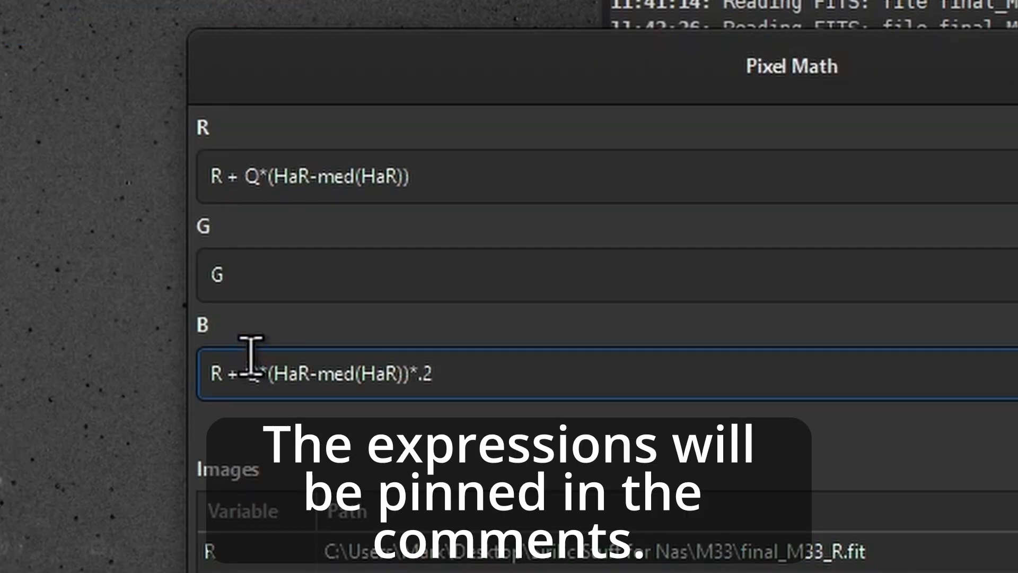
# Combine an RGB image from R + Q*(HaR-med(HaR)), G and R + Q*(HaR-med(HaR))*.2 with Q set to 6
pyautogui.doubleClick(255, 348)
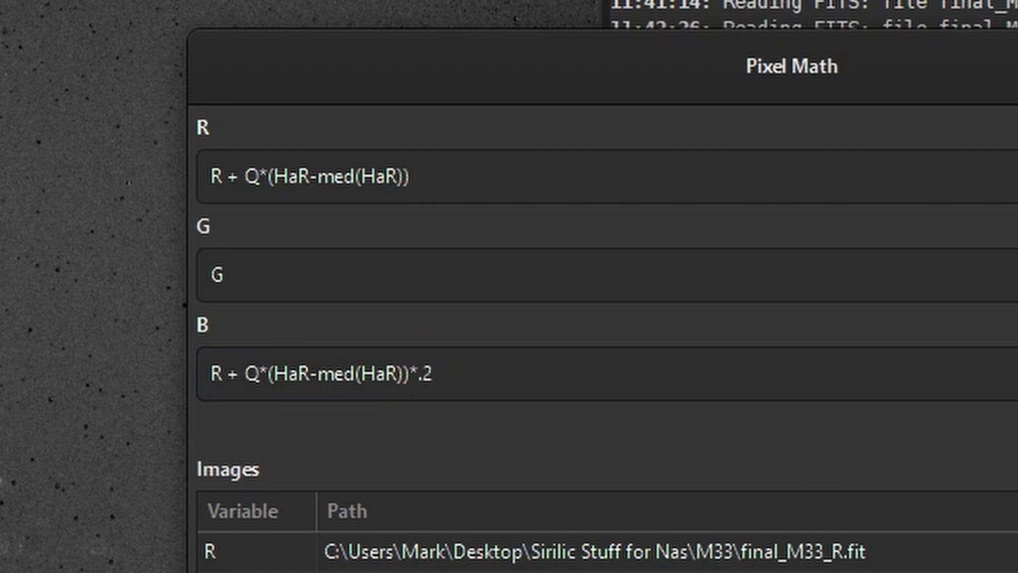
pyautogui.write('6')
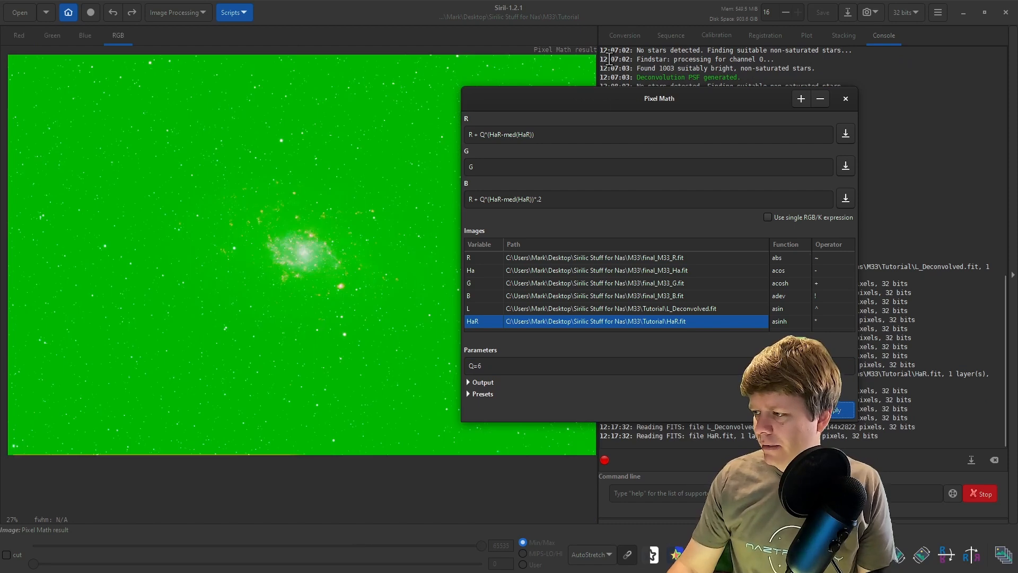
pyautogui.moveTo(604, 94); pyautogui.dragTo(729, 70)
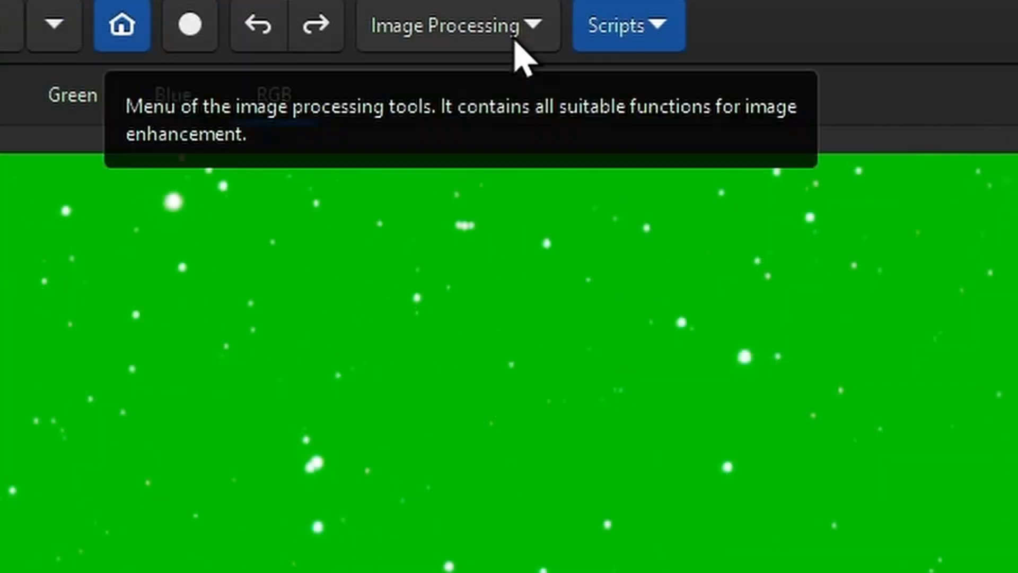
# Neutralize the RGB image's background with Color Calibration, using a 48 x 60 pixel patch of empty sky as reference
pyautogui.click(517, 44)
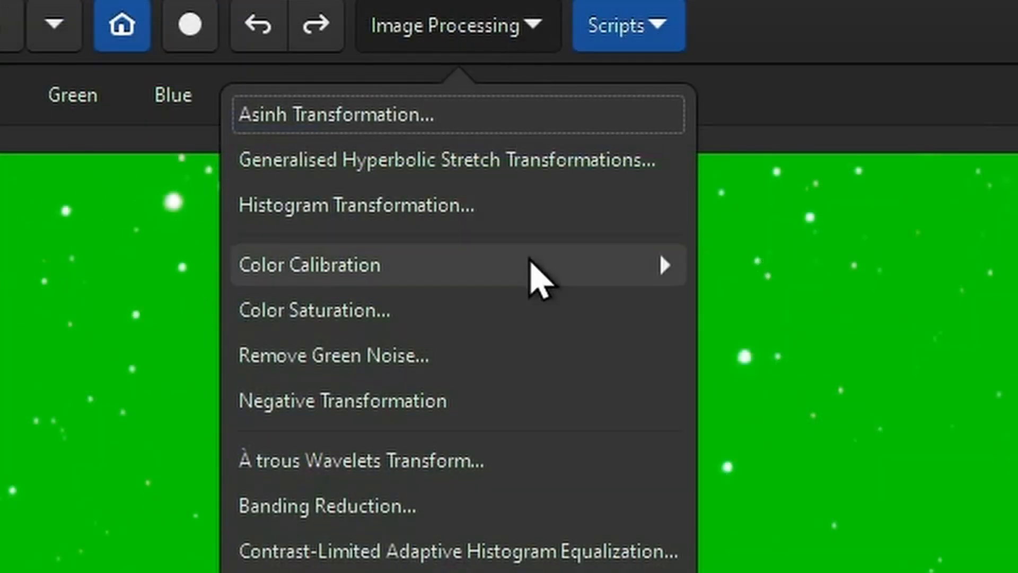
pyautogui.click(530, 274)
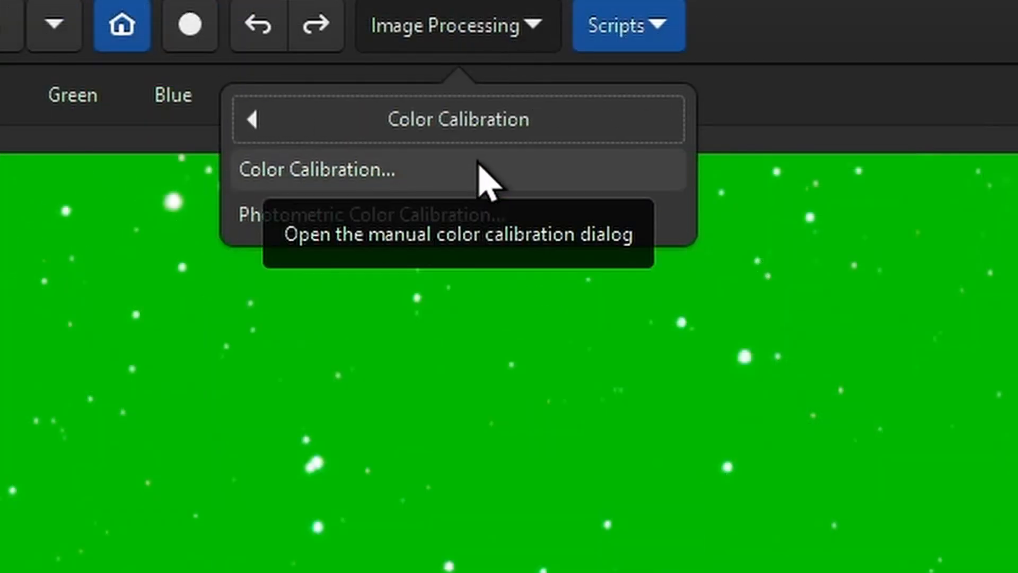
pyautogui.click(478, 165)
pyautogui.moveTo(670, 71); pyautogui.dragTo(618, 72)
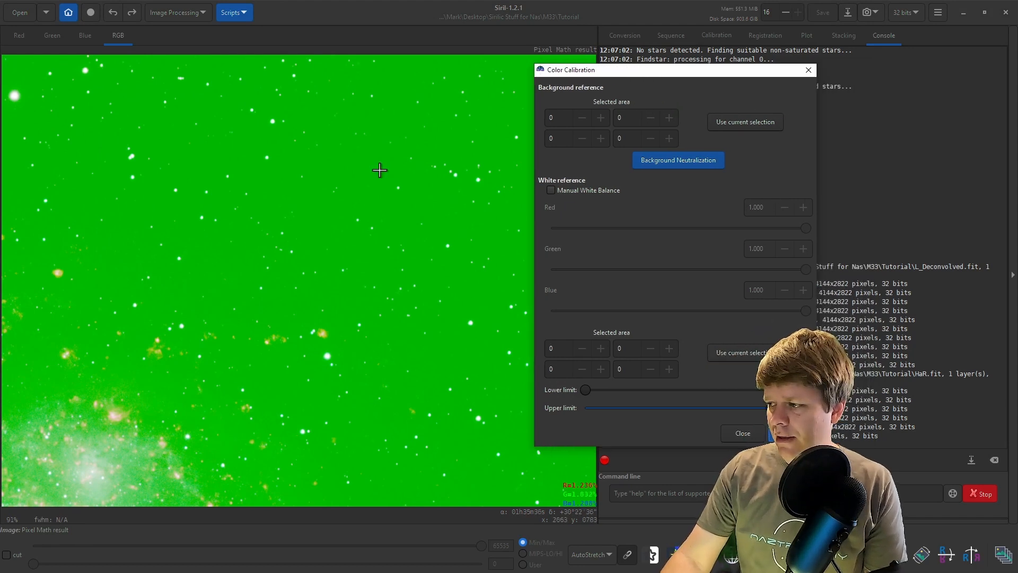
pyautogui.moveTo(339, 144); pyautogui.dragTo(362, 174)
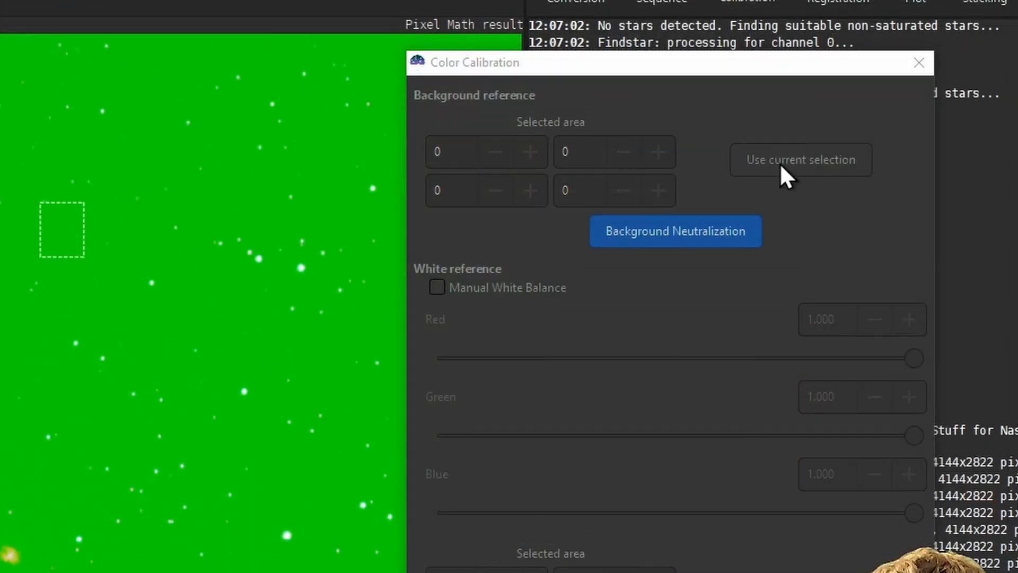
pyautogui.click(780, 160)
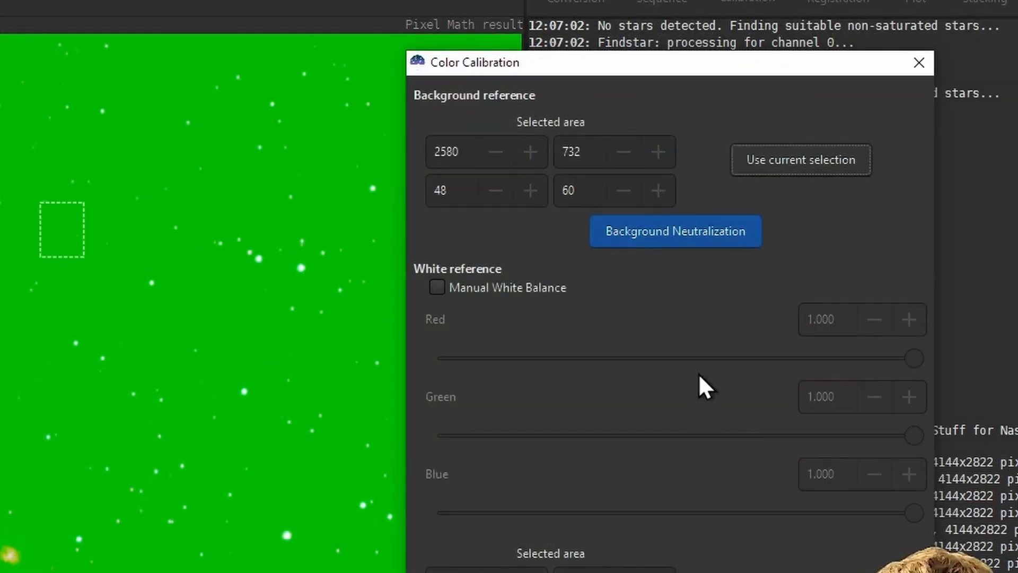
pyautogui.click(671, 233)
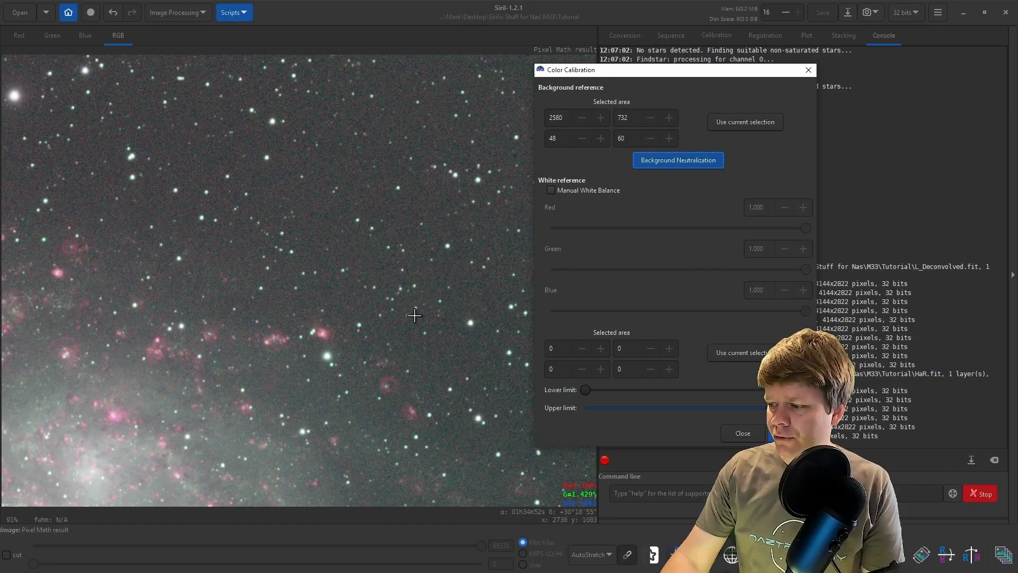
# Examine the strength of the red Ha regions and the overall colour across the galaxy at different magnifications
pyautogui.moveTo(321, 402); pyautogui.dragTo(366, 262)
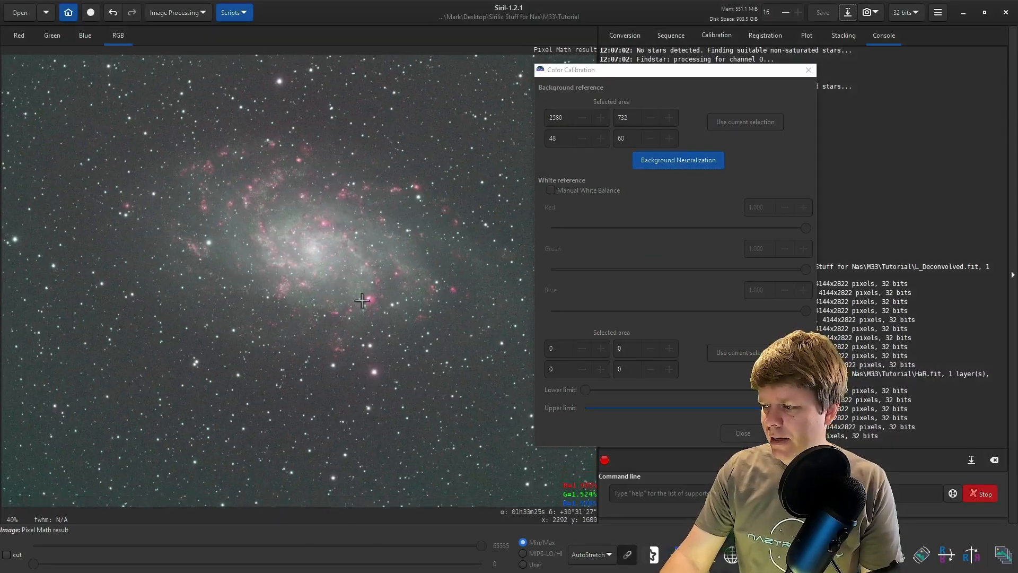
pyautogui.scroll(2, 379, 401)
pyautogui.scroll(1, 380, 361)
pyautogui.scroll(-2, 380, 339)
pyautogui.moveTo(341, 160); pyautogui.dragTo(378, 286)
pyautogui.click(535, 322)
pyautogui.click(707, 291)
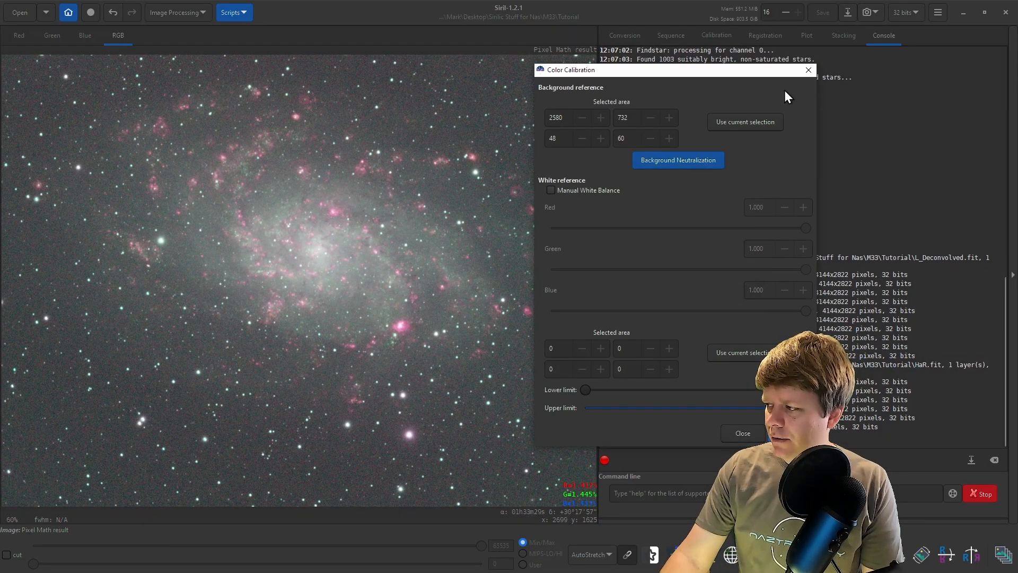
# Close Color Calibration and recombine the RGB image in Pixel Math with Q set to 4
pyautogui.click(809, 70)
pyautogui.click(198, 12)
pyautogui.click(154, 407)
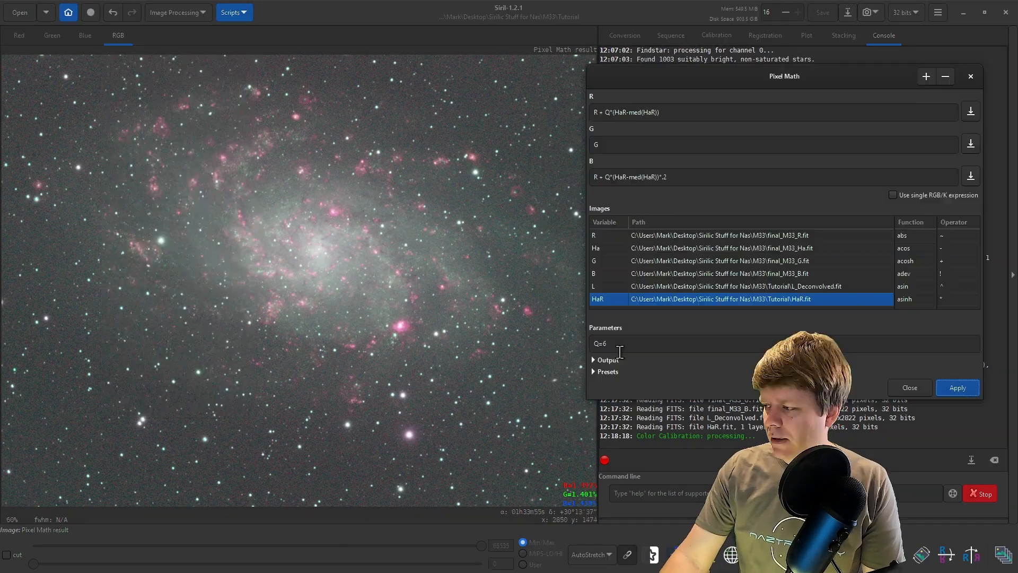
pyautogui.press('BackSpace')
pyautogui.write('4')
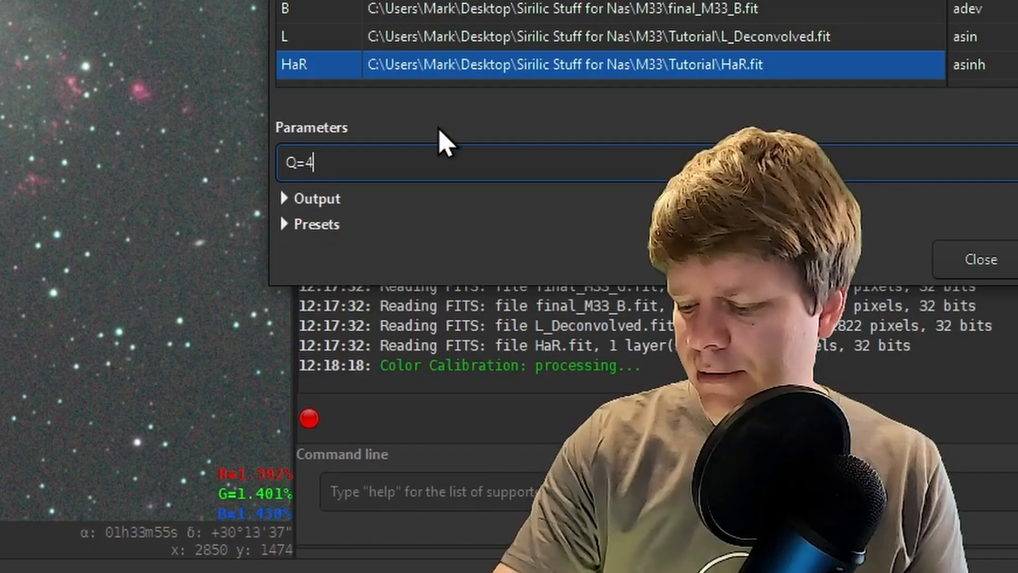
pyautogui.click(1017, 259)
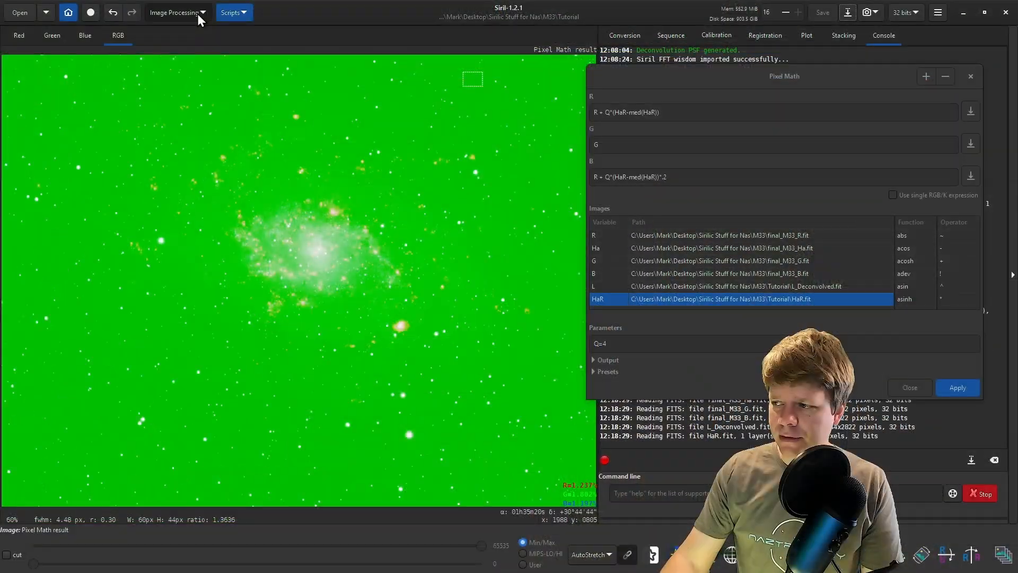
# Neutralize the recombined image's background, using the current 60 x 44 pixel sky selection as reference
pyautogui.click(198, 13)
pyautogui.click(207, 91)
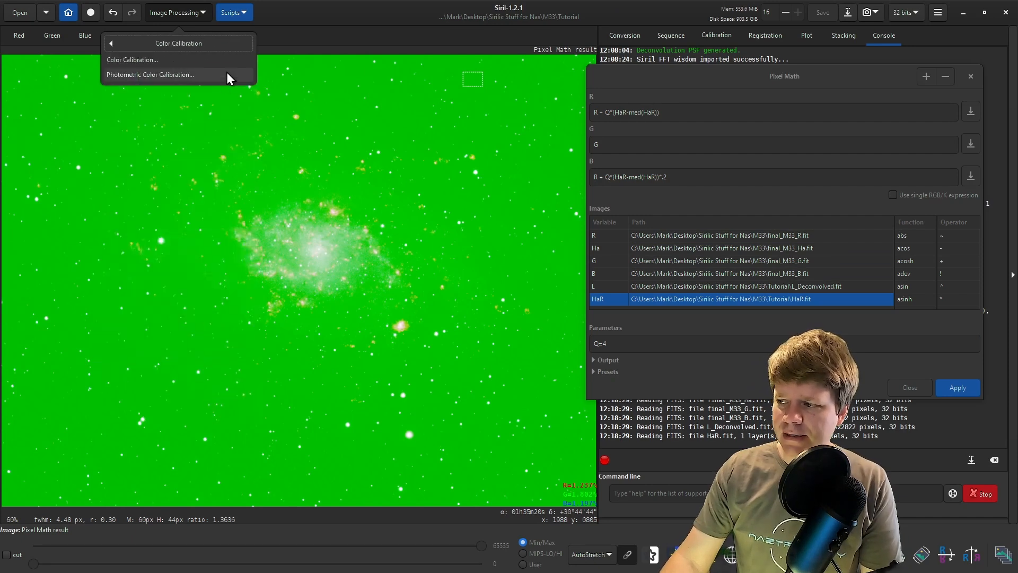
pyautogui.click(219, 59)
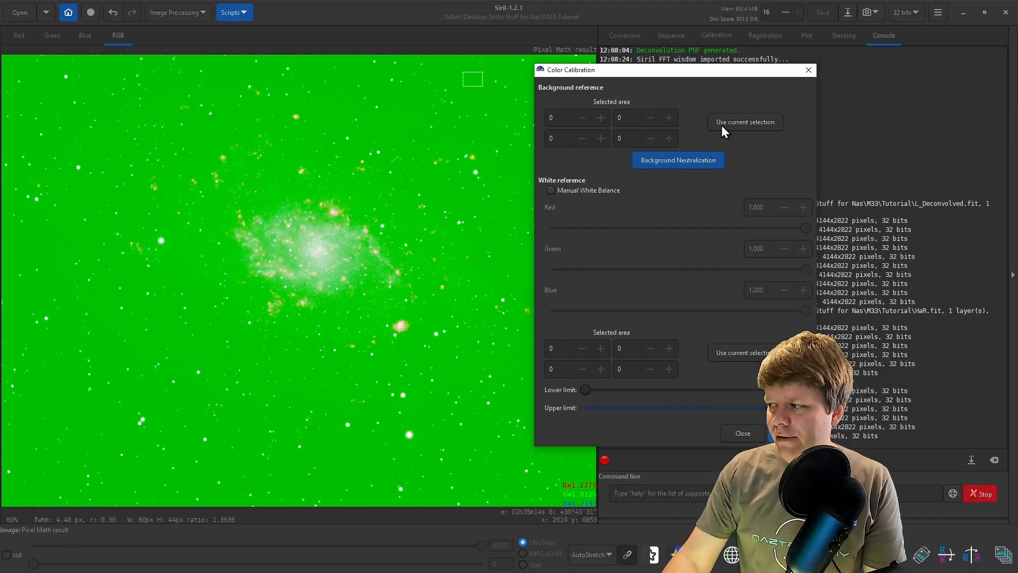
pyautogui.click(692, 160)
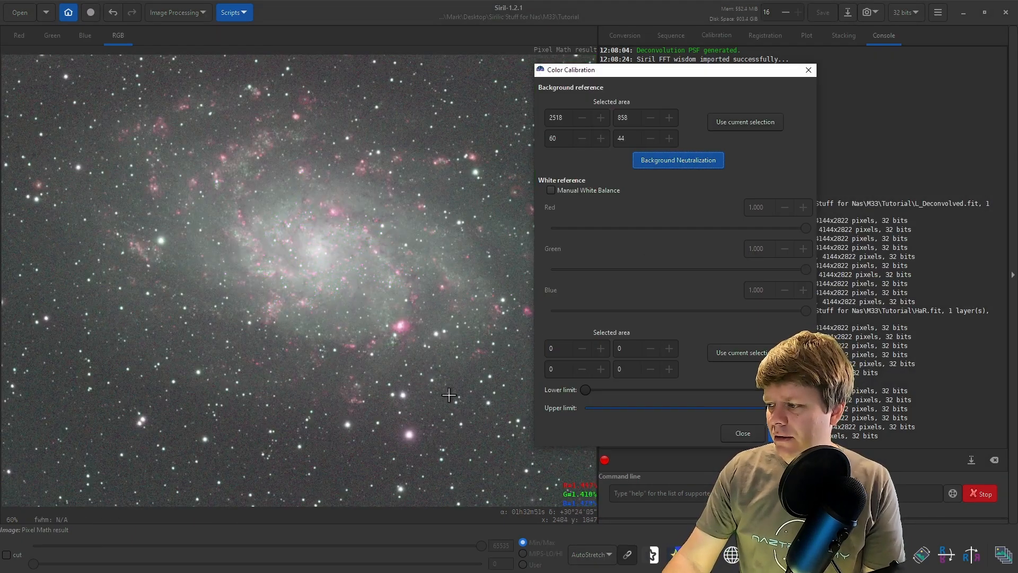
# Set up an RBF Background Extraction with samples spread around the galaxy, smoothing 1.00 and dither added
pyautogui.scroll(2, 425, 409)
pyautogui.scroll(-4, 424, 409)
pyautogui.click(199, 15)
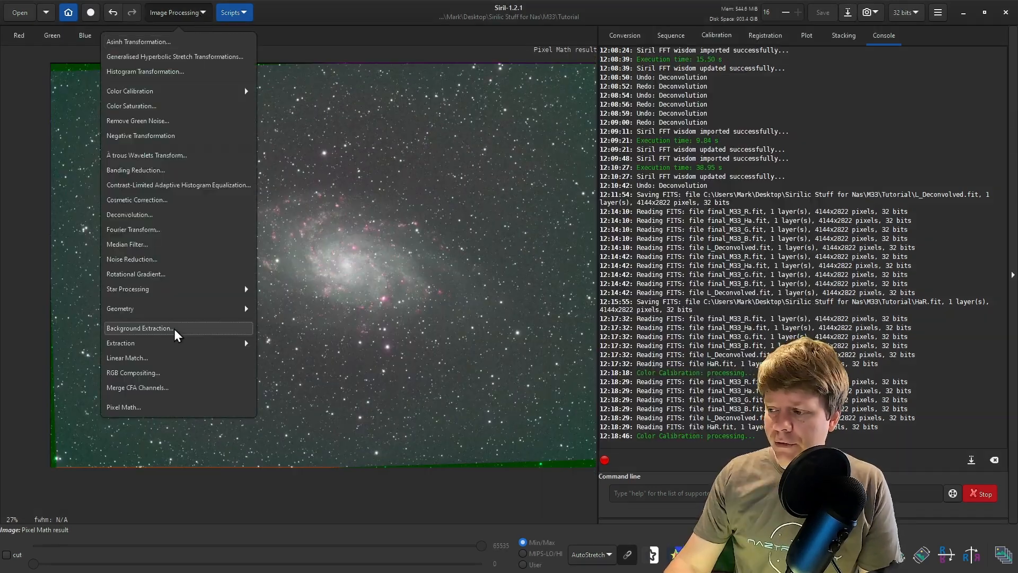
pyautogui.click(141, 326)
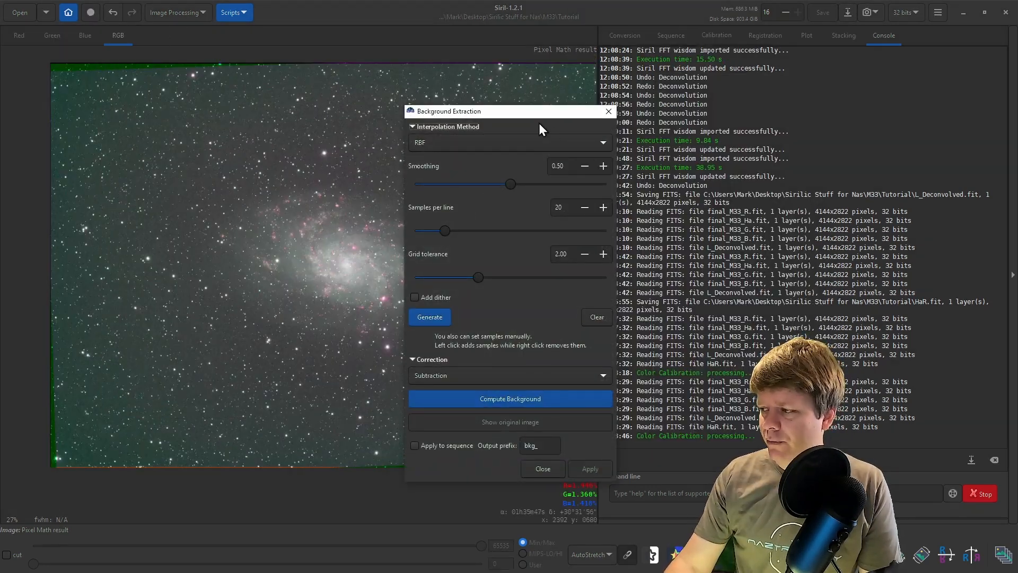
pyautogui.moveTo(539, 124); pyautogui.dragTo(708, 96)
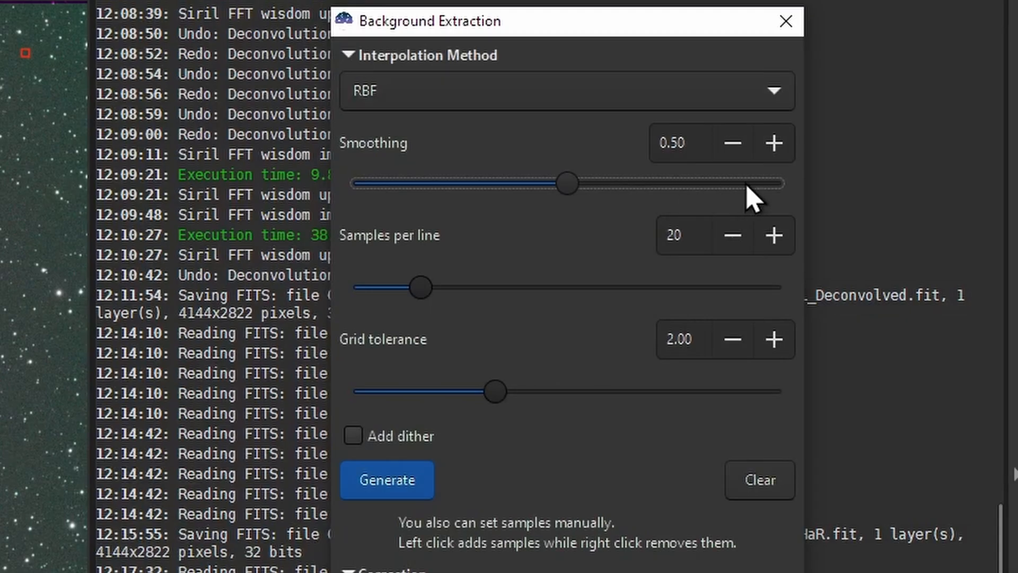
pyautogui.moveTo(748, 185); pyautogui.dragTo(861, 199)
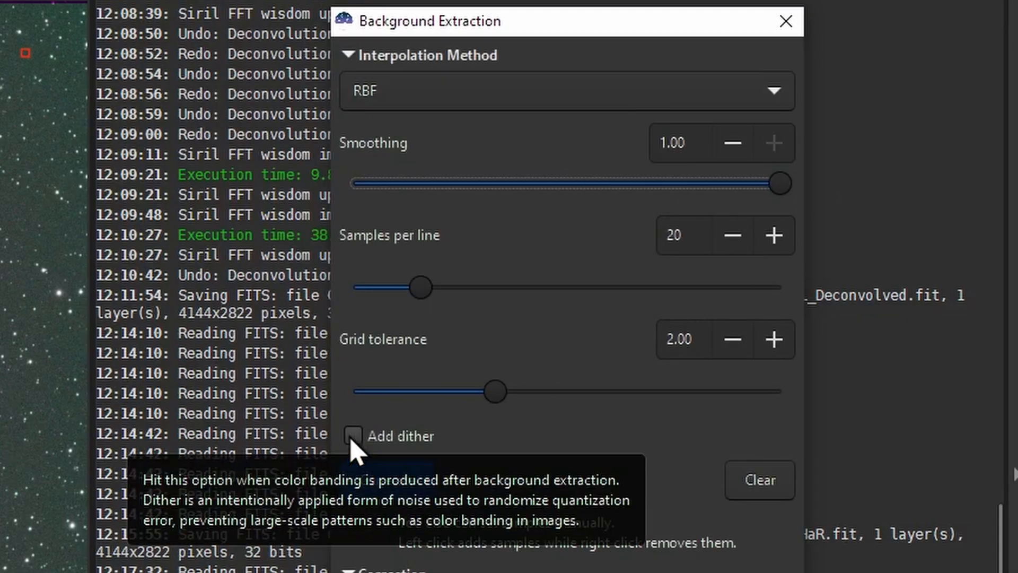
pyautogui.click(353, 448)
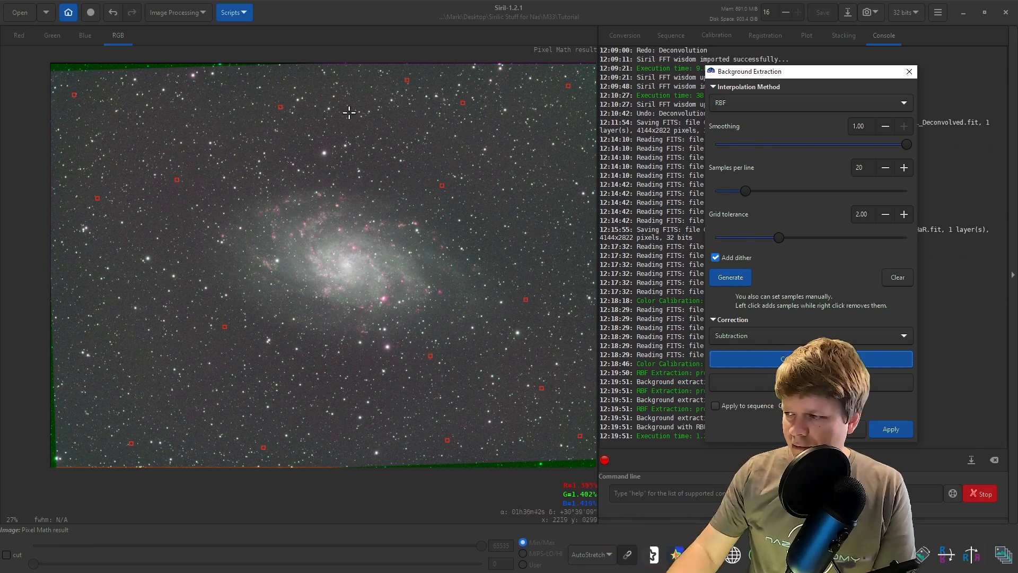
# Add another background sample in the sky above the galaxy, set smoothing to 0.84, and apply the background extraction
pyautogui.click(164, 118)
pyautogui.moveTo(907, 143); pyautogui.dragTo(876, 144)
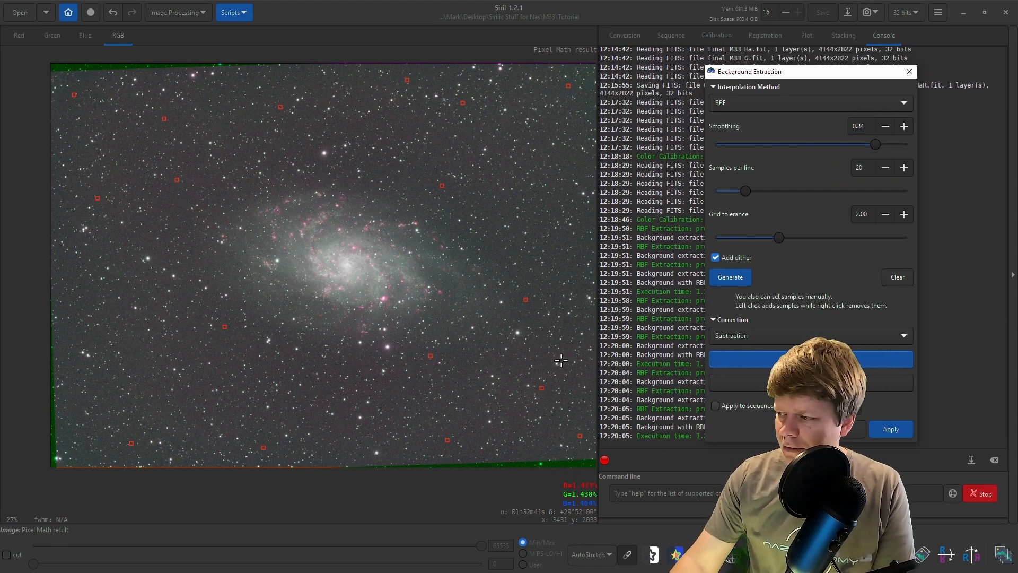
pyautogui.click(893, 430)
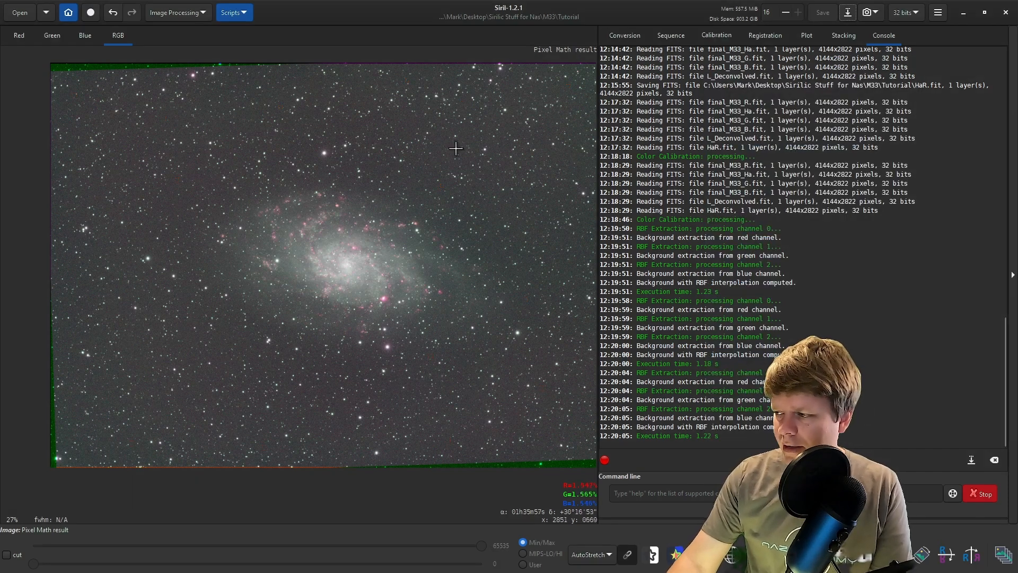
# Remove green noise from the image with Average Neutral protection and lightness preserved
pyautogui.click(184, 15)
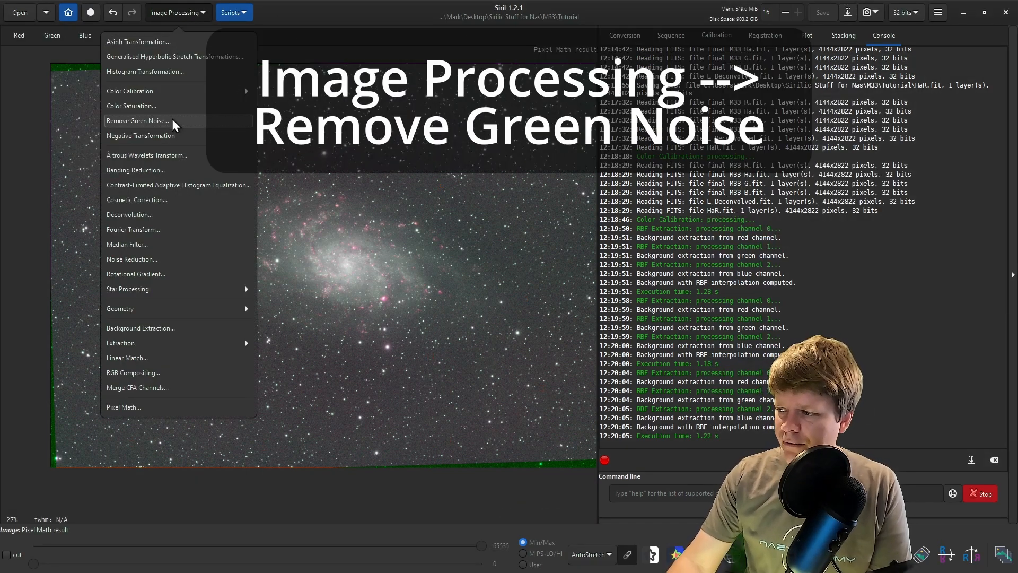
pyautogui.click(174, 123)
pyautogui.click(599, 343)
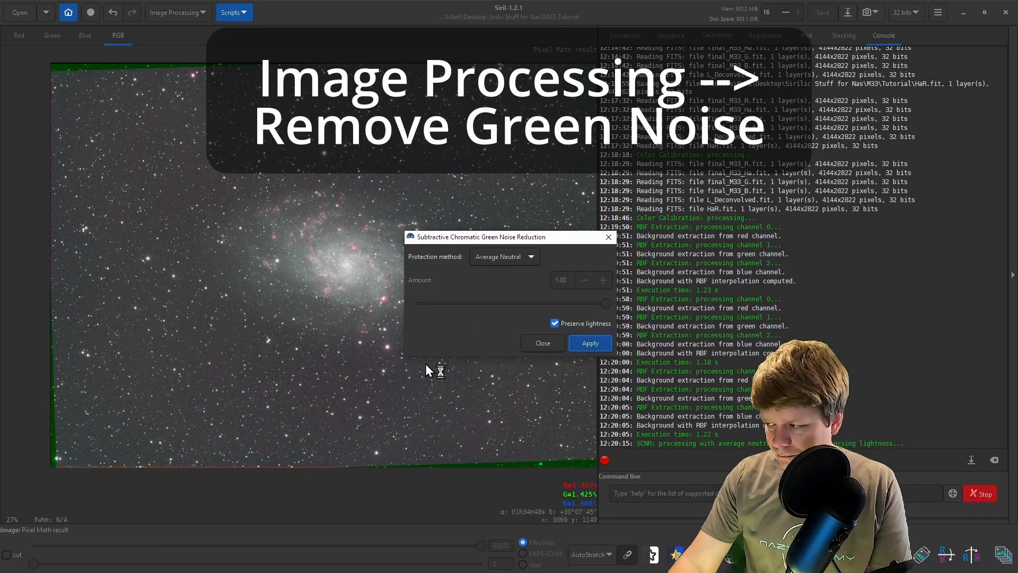
pyautogui.moveTo(495, 242); pyautogui.dragTo(638, 188)
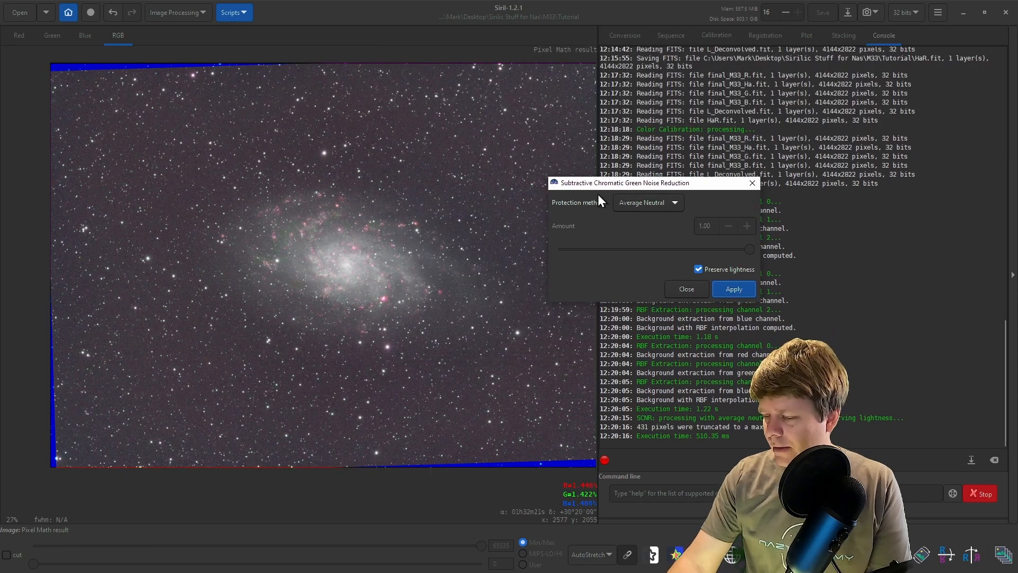
# Check the galaxy's colour up close, then apply the green noise removal a second time and close its dialog
pyautogui.scroll(3, 439, 348)
pyautogui.scroll(-3, 439, 348)
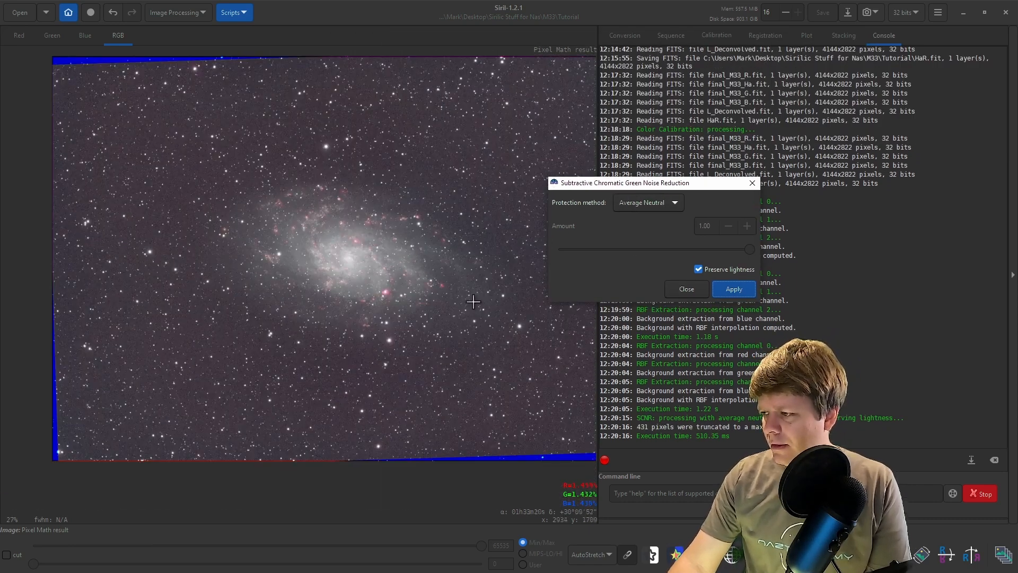
pyautogui.scroll(1, 471, 301)
pyautogui.moveTo(494, 248); pyautogui.dragTo(442, 243)
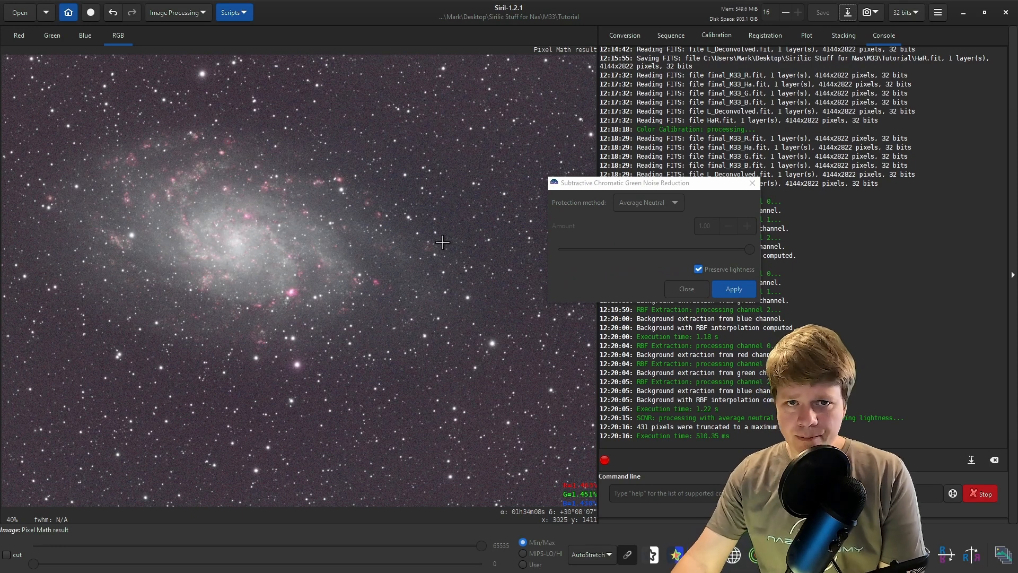
pyautogui.click(721, 289)
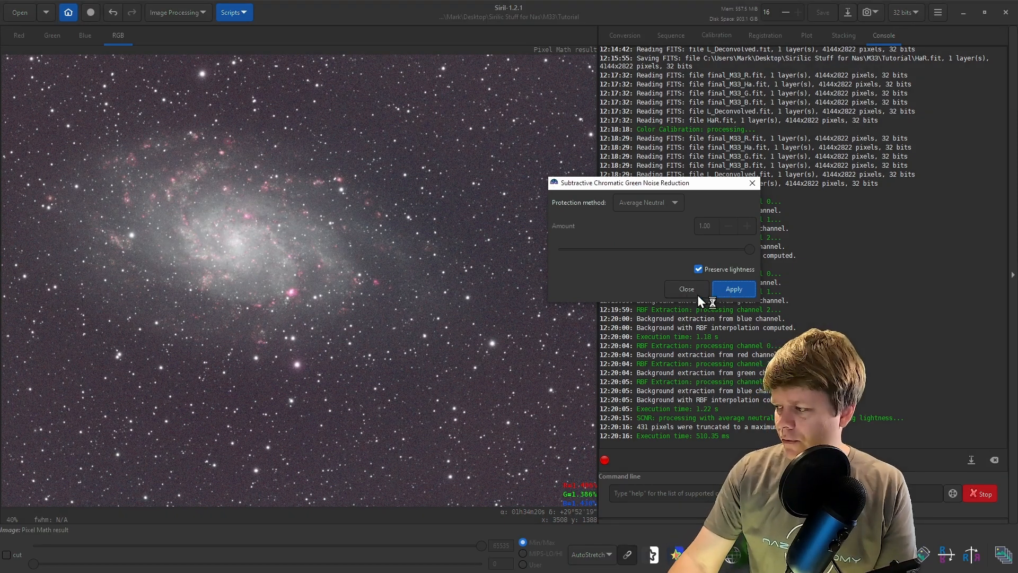
pyautogui.click(683, 290)
# Open Photometric Color Calibration and look up M33 on the SIMBAD server
pyautogui.click(166, 15)
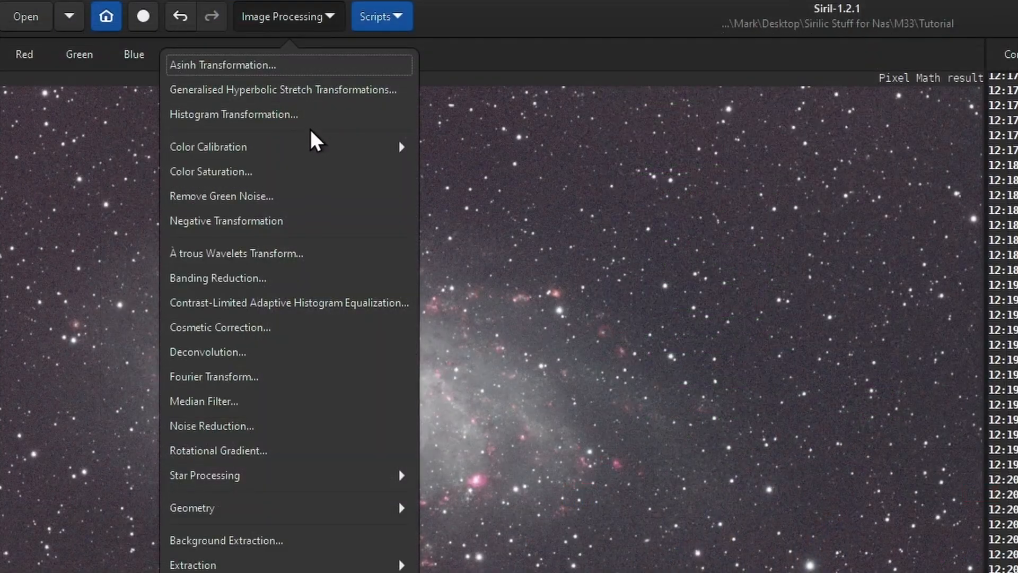
pyautogui.click(187, 90)
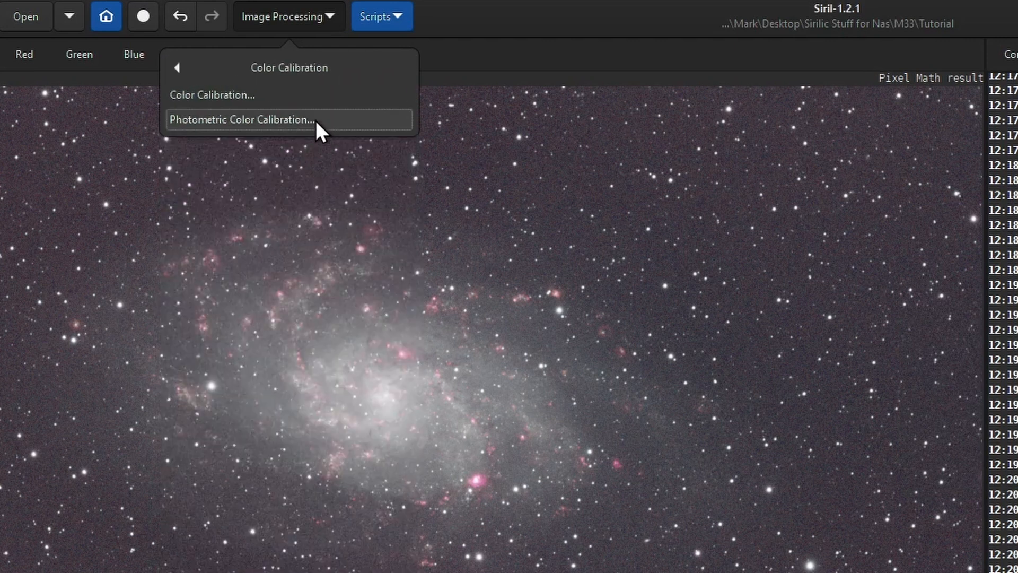
pyautogui.click(316, 120)
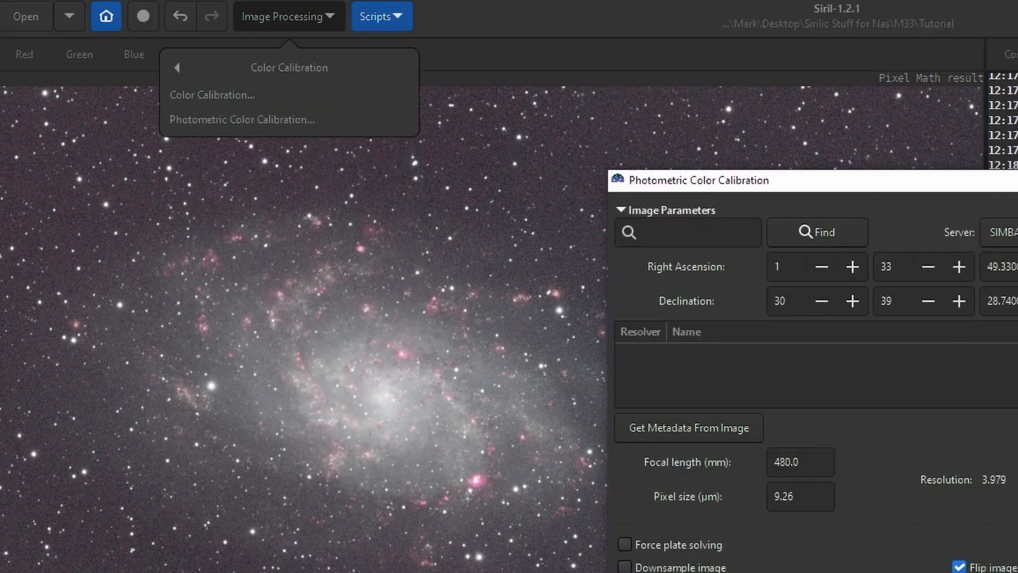
pyautogui.click(636, 209)
pyautogui.click(652, 235)
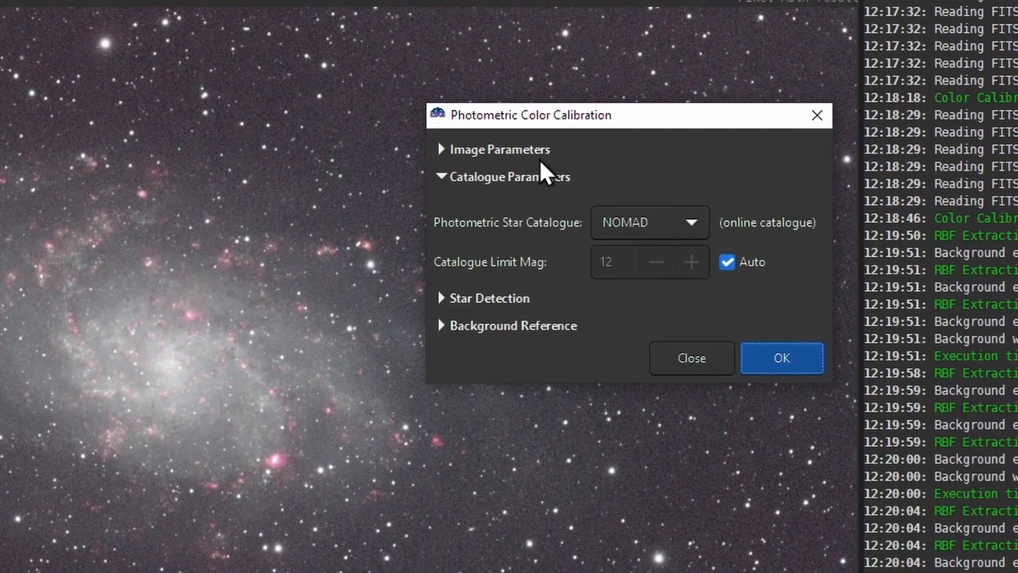
pyautogui.click(538, 154)
pyautogui.write('M')
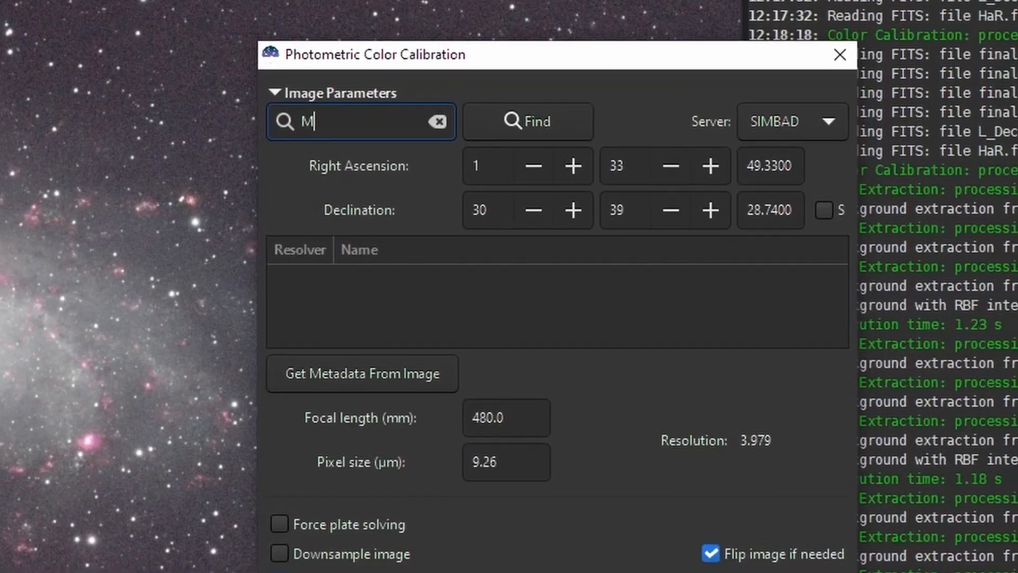
pyautogui.write('33')
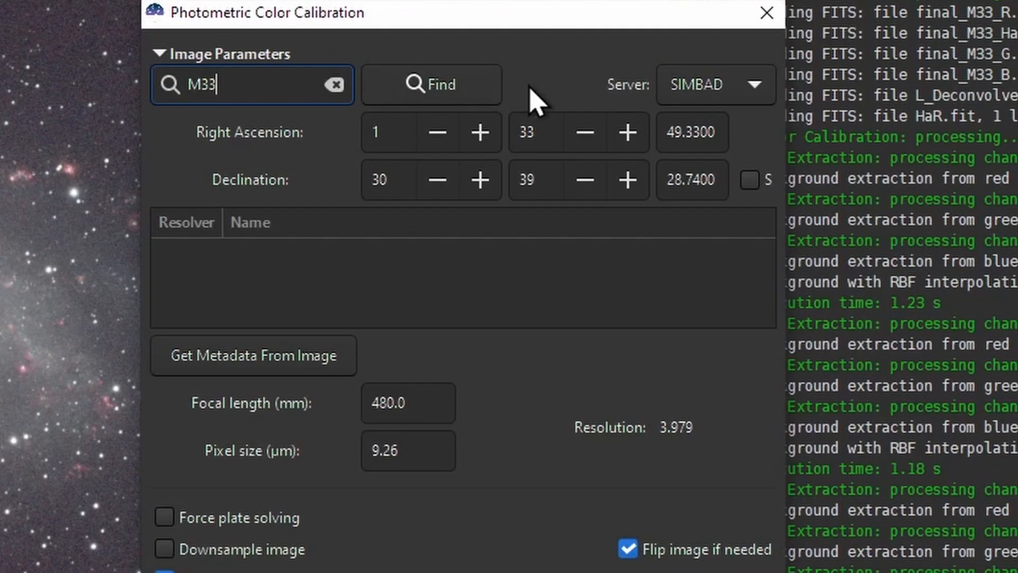
pyautogui.click(459, 89)
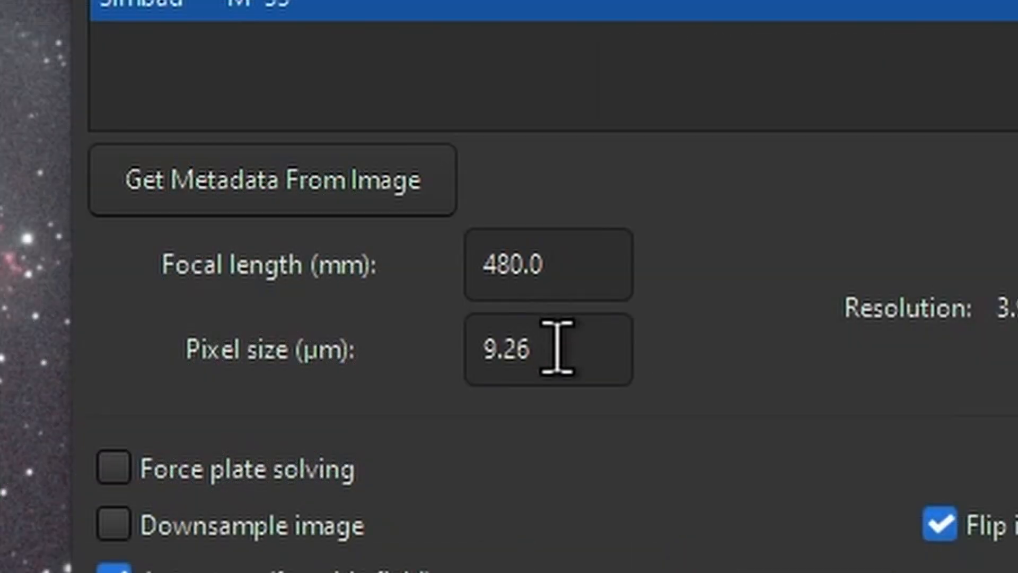
# Set the pixel size to 4.63 µm, run the photometric color calibration with the NOMAD catalogue, and close the dialog
pyautogui.moveTo(489, 303); pyautogui.dragTo(456, 299)
pyautogui.moveTo(492, 292)
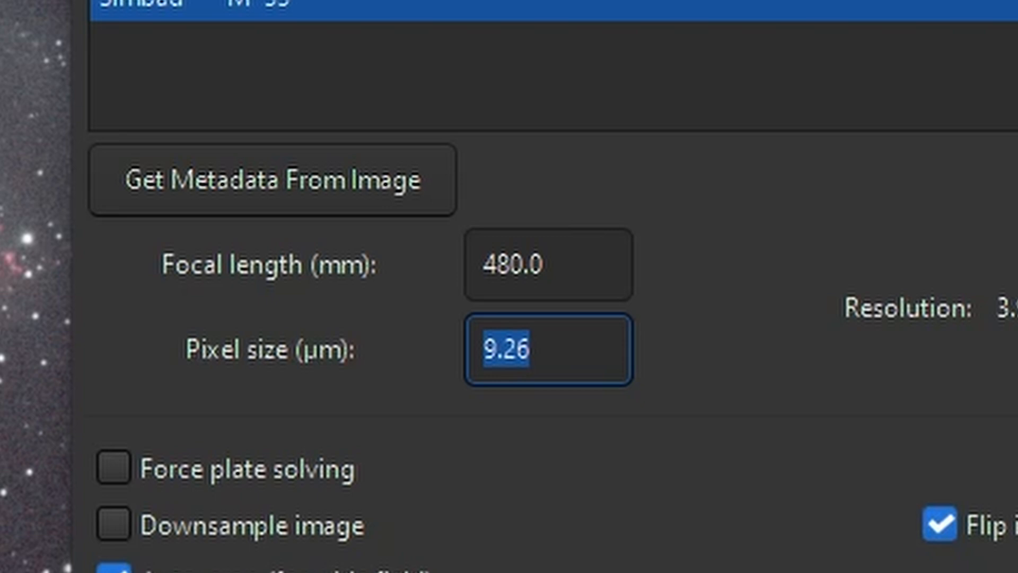
pyautogui.write('4.')
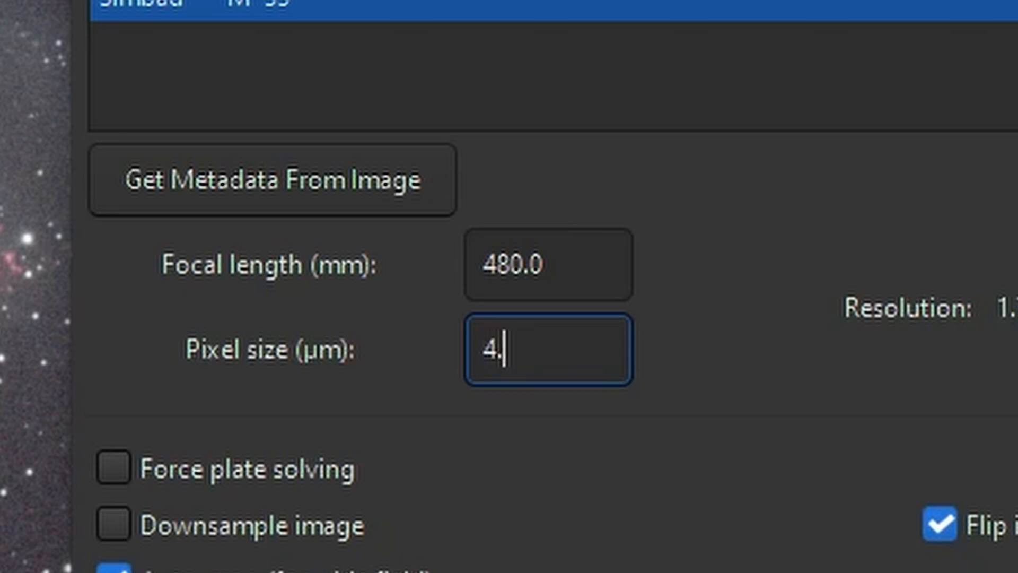
pyautogui.write('63')
pyautogui.hotkey('shift', 'Tab')
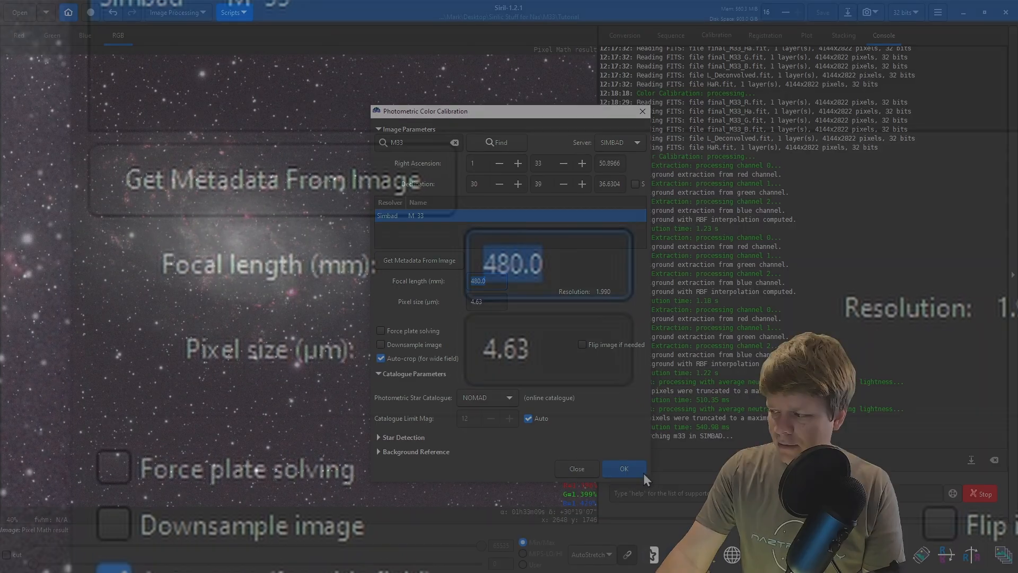
pyautogui.click(624, 468)
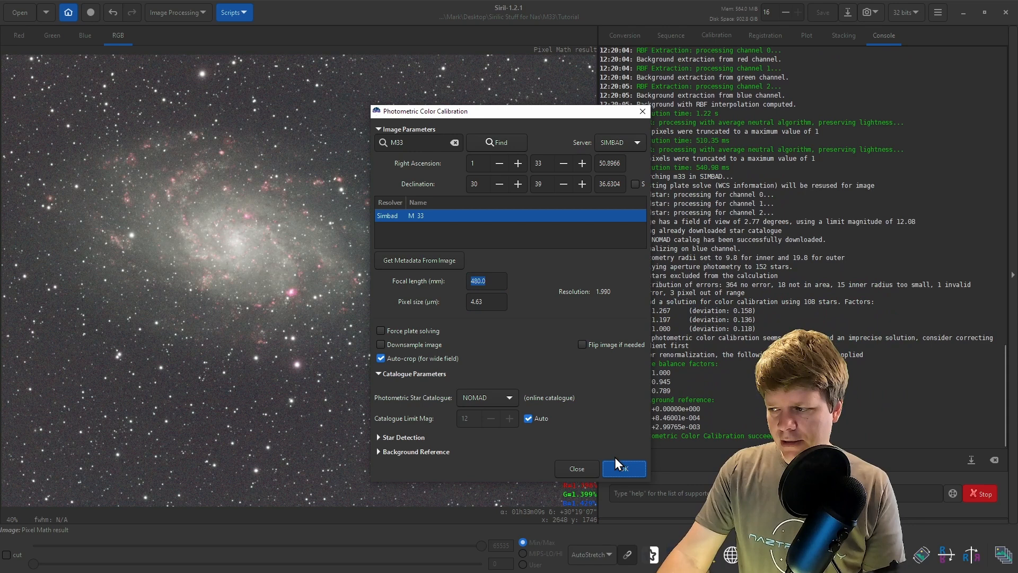
pyautogui.click(577, 468)
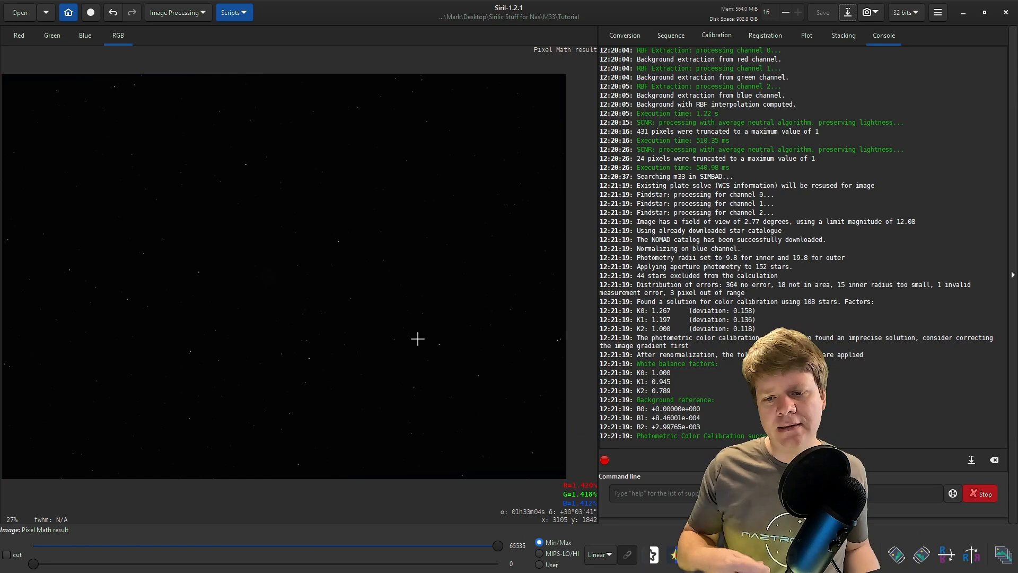
# Start an Asinh Transformation with a stretch factor of 801.7 and a black point of 0.01185
pyautogui.click(191, 13)
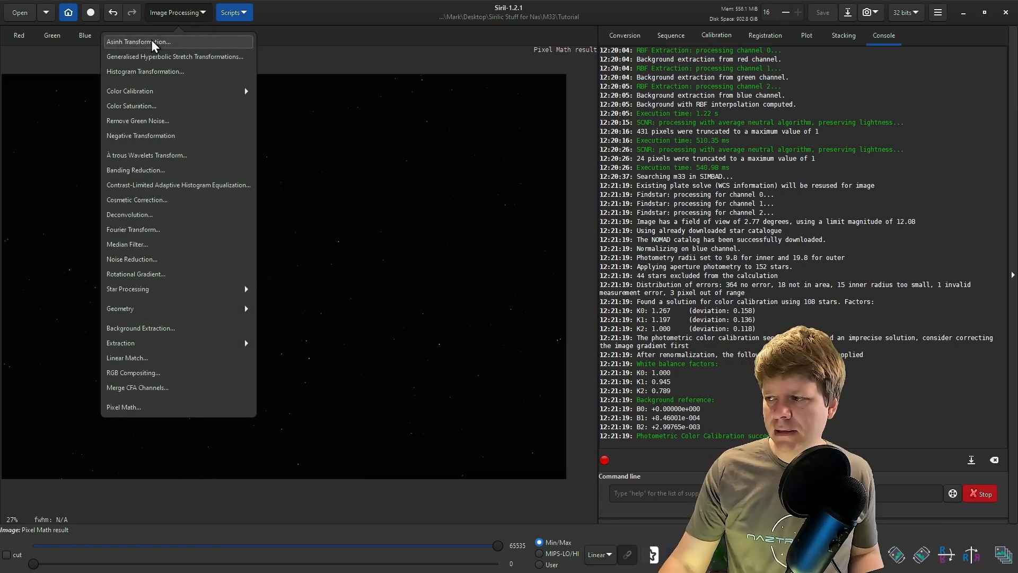
pyautogui.click(157, 43)
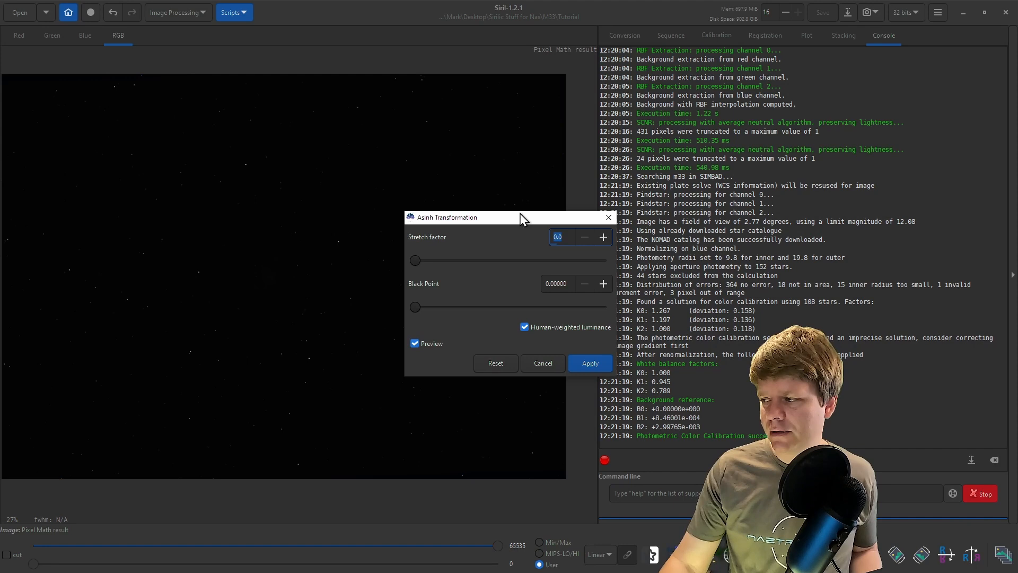
pyautogui.moveTo(523, 218); pyautogui.dragTo(533, 161)
pyautogui.moveTo(427, 204); pyautogui.dragTo(682, 196)
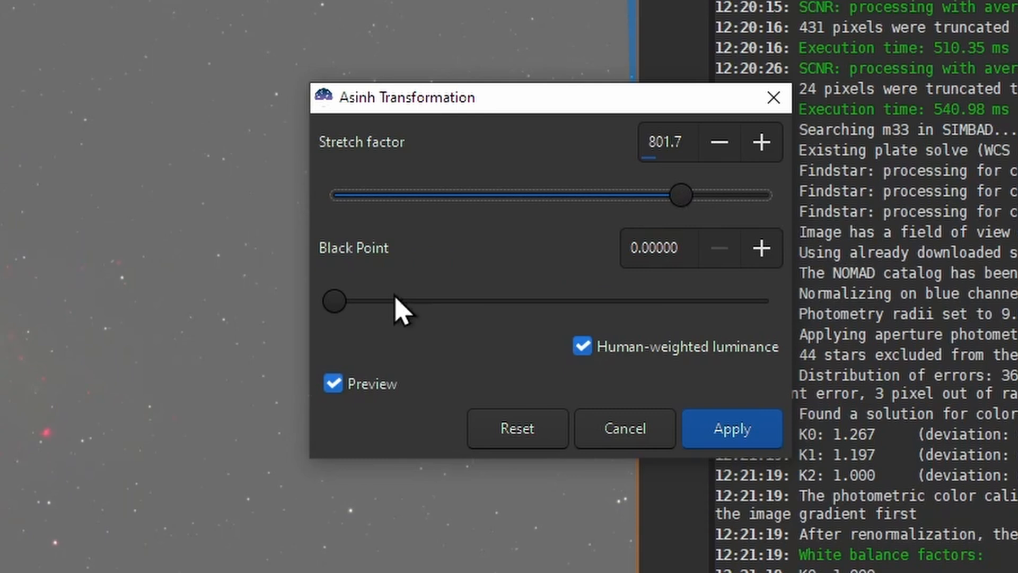
pyautogui.moveTo(334, 302); pyautogui.dragTo(356, 303)
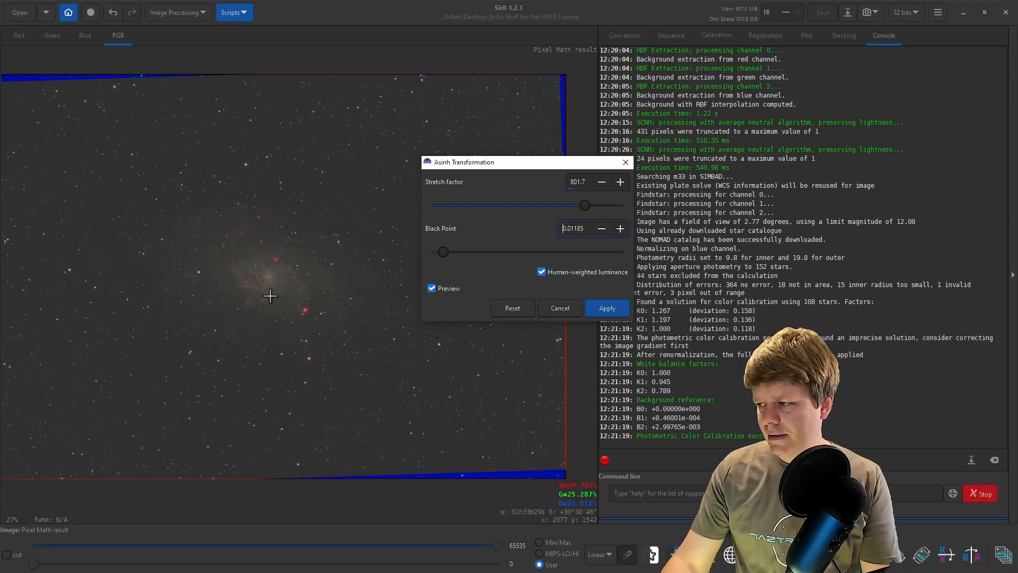
# Reduce the Asinh stretch factor to 275.7, set the black point to 0.01229, and finish the transformation
pyautogui.scroll(3, 270, 296)
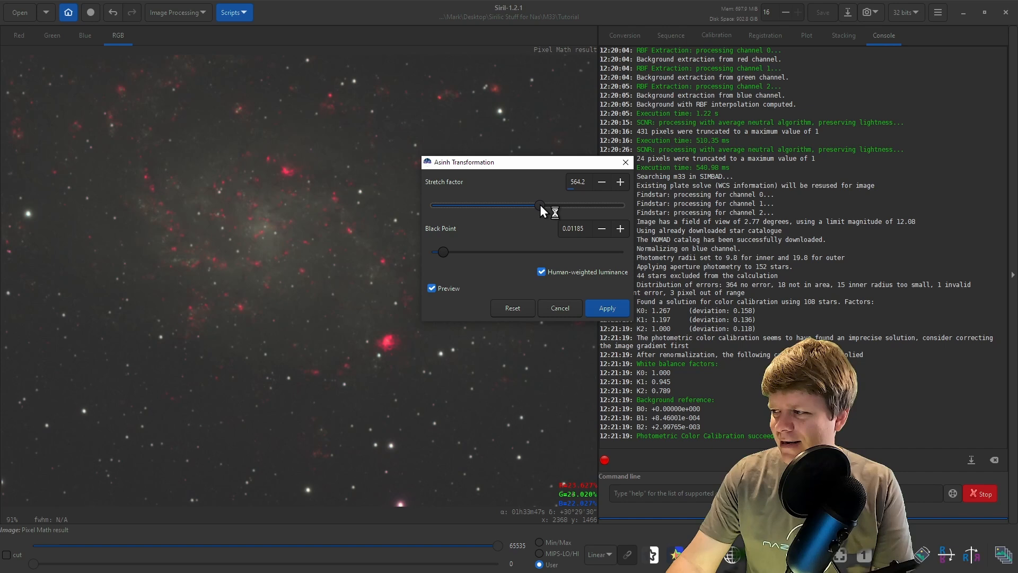
pyautogui.moveTo(539, 205); pyautogui.dragTo(444, 253)
pyautogui.scroll(-2, 318, 216)
pyautogui.scroll(2, 319, 215)
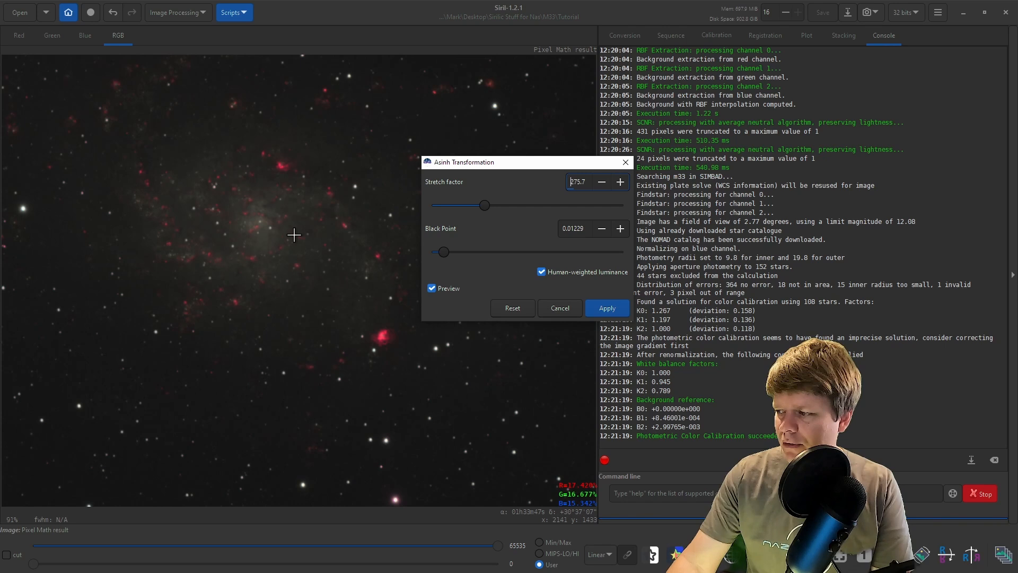
pyautogui.scroll(-3, 291, 229)
pyautogui.press('Escape')
# Apply a generalised hyperbolic stretch with symmetry point 0.07625, local stretch intensity 9.845 and stretch factor 1.504
pyautogui.click(183, 12)
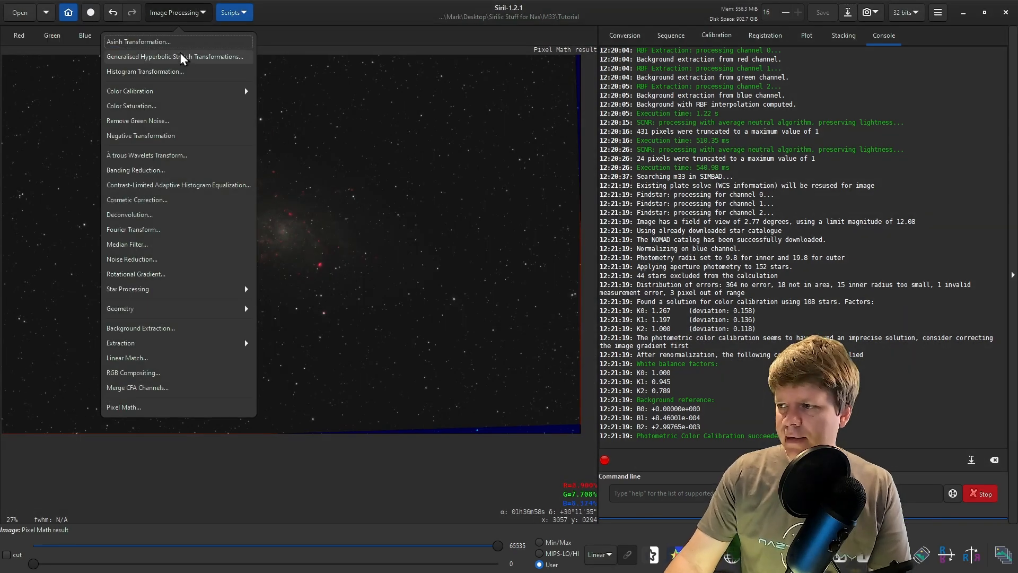
pyautogui.click(177, 62)
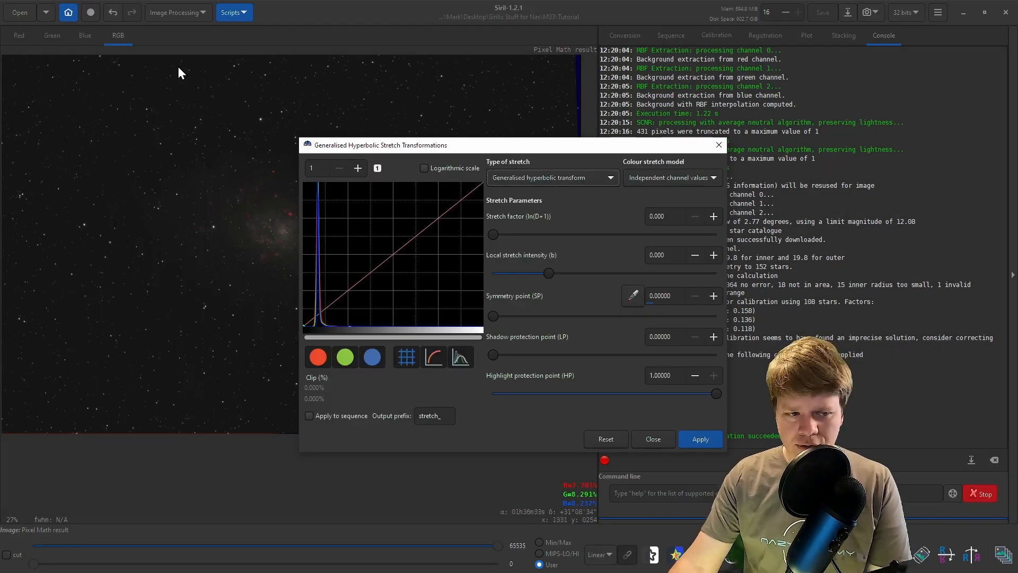
pyautogui.moveTo(467, 146); pyautogui.dragTo(704, 105)
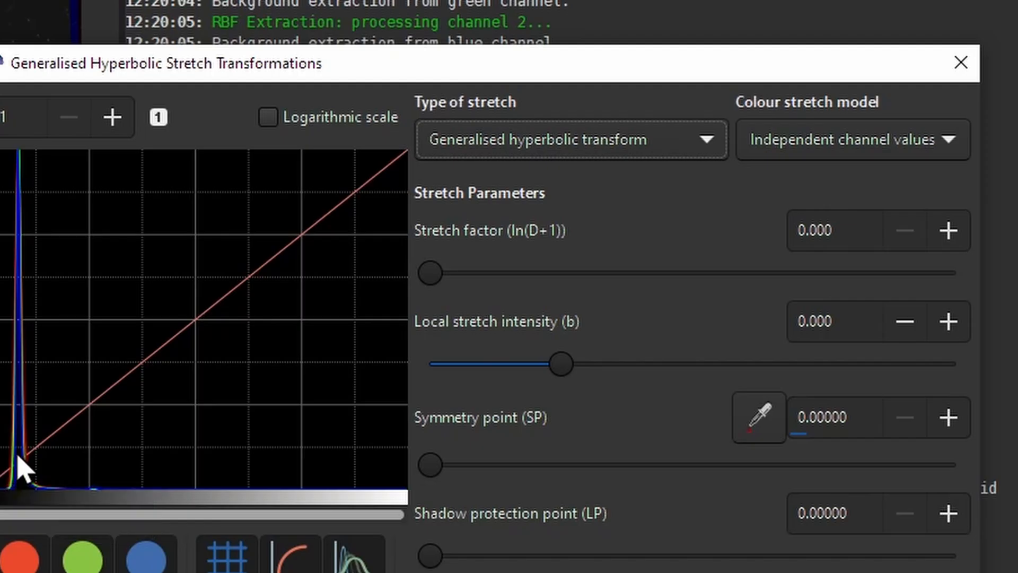
pyautogui.click(145, 483)
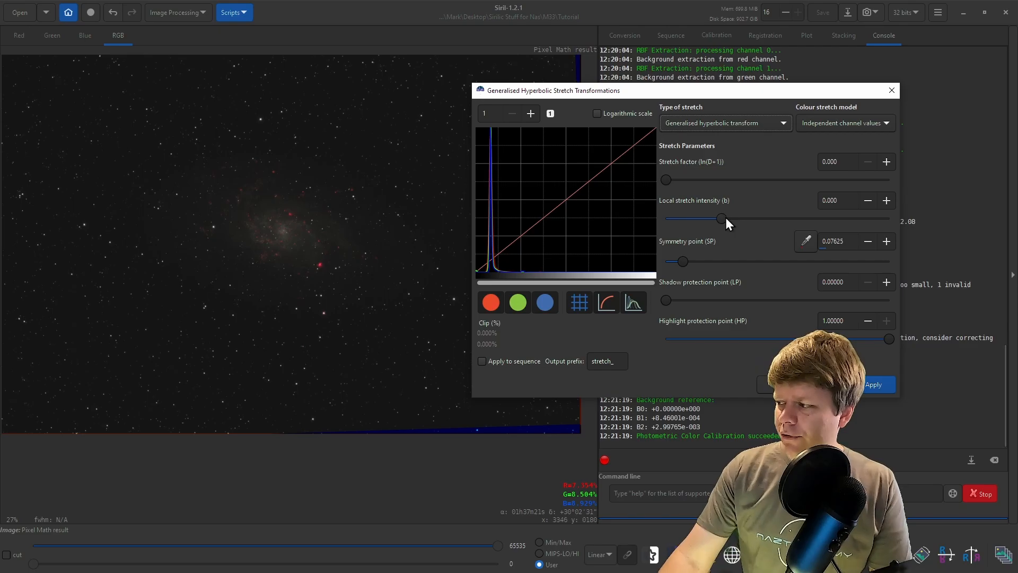
pyautogui.moveTo(569, 361); pyautogui.dragTo(612, 359)
pyautogui.moveTo(744, 220); pyautogui.dragTo(802, 224)
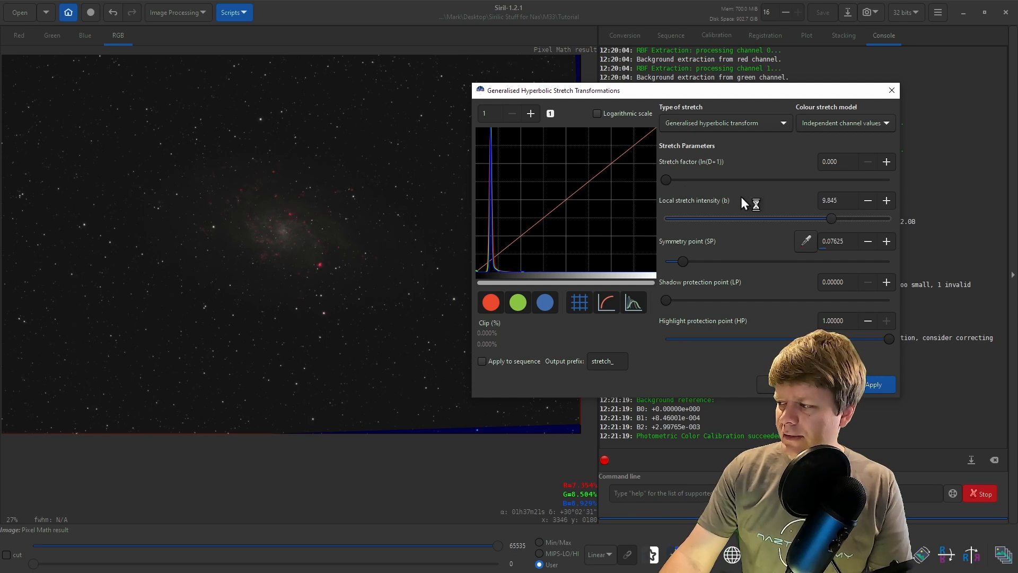
pyautogui.moveTo(670, 179); pyautogui.dragTo(705, 179)
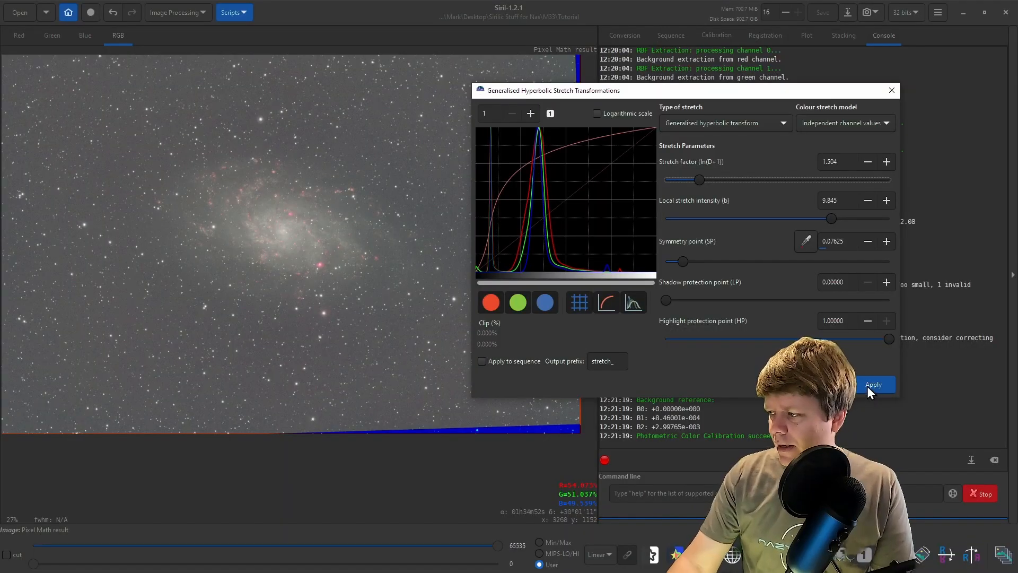
pyautogui.click(867, 386)
# Darken the background by applying a Linear stretch (BP shift) with the black point at 0.15752
pyautogui.click(759, 122)
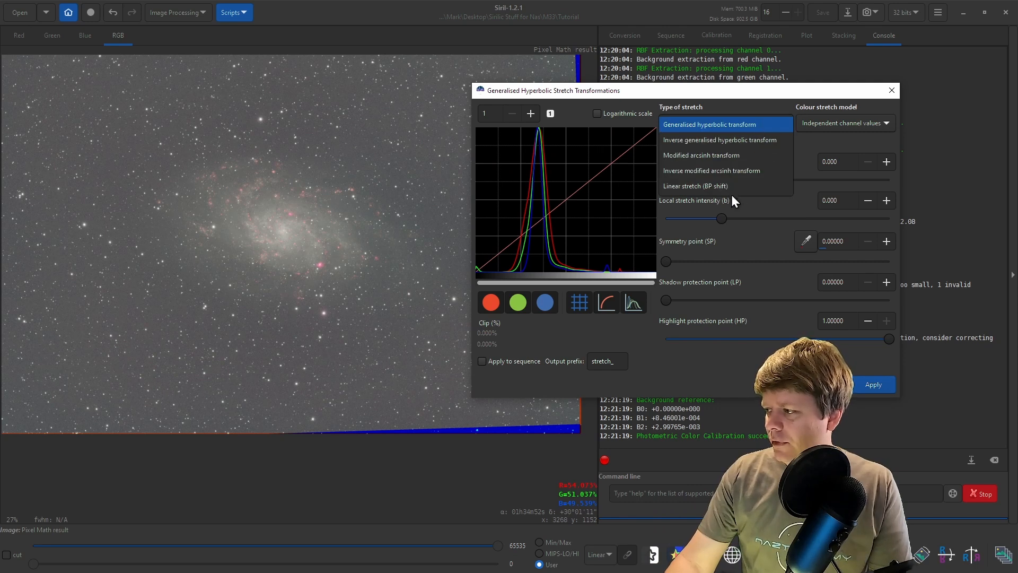
pyautogui.click(721, 185)
pyautogui.moveTo(665, 180); pyautogui.dragTo(700, 180)
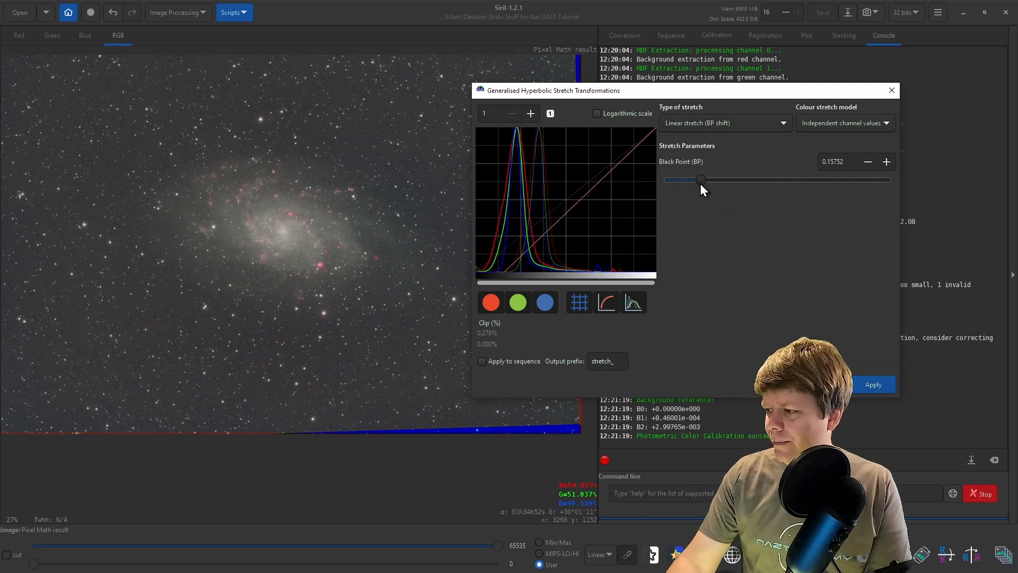
pyautogui.click(872, 384)
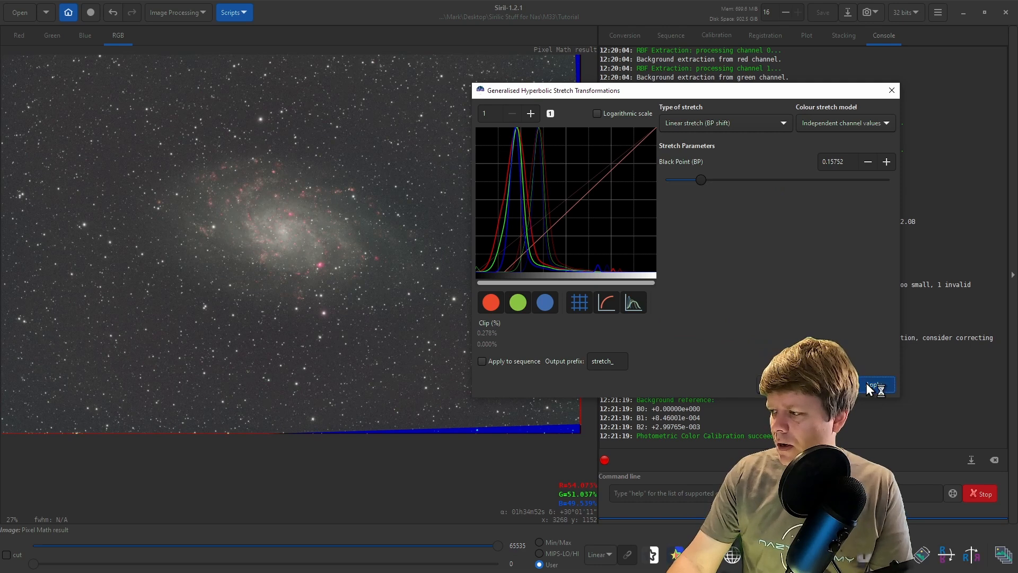
# Switch the stretch type to Generalised hyperbolic transform and show the histogram on a logarithmic scale
pyautogui.click(759, 123)
pyautogui.click(709, 67)
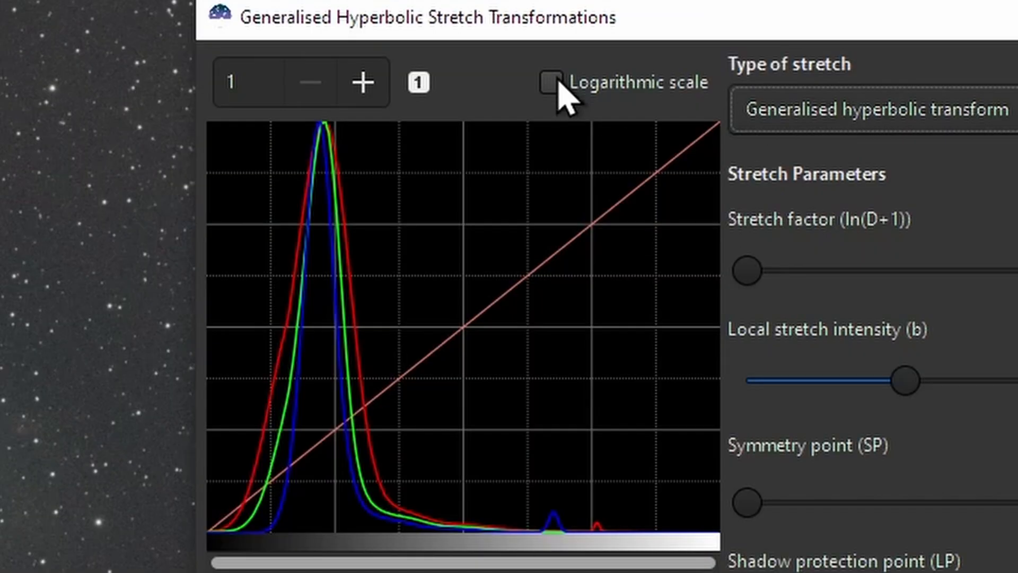
pyautogui.click(598, 114)
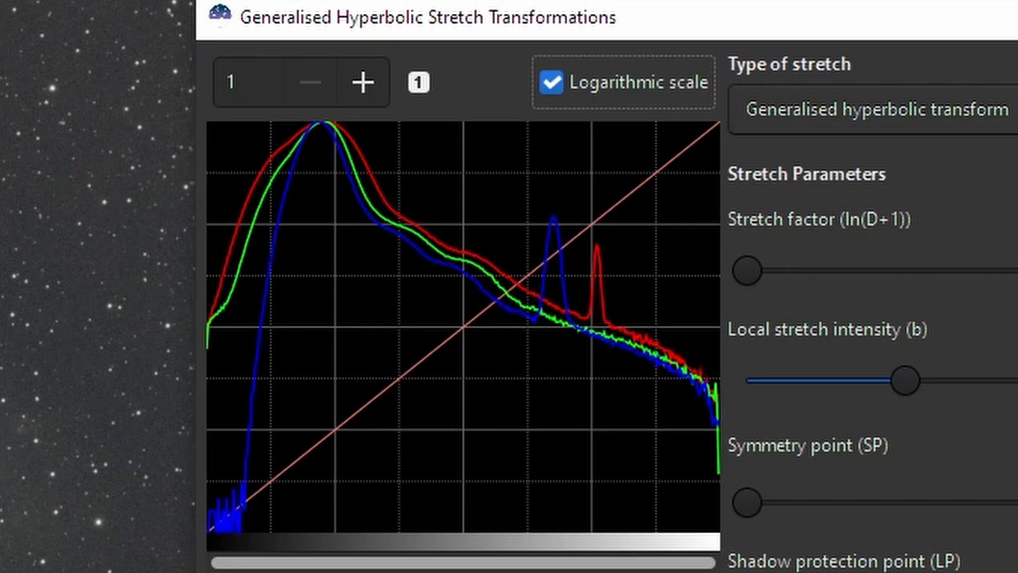
pyautogui.moveTo(1017, 24); pyautogui.dragTo(982, 23)
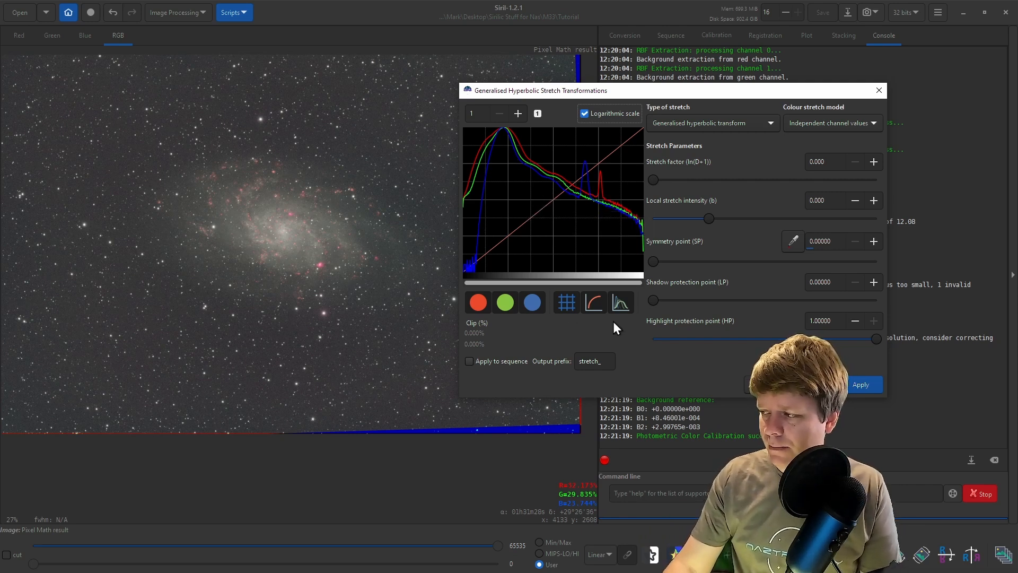
# Set the local stretch intensity to 0.298 and sample the symmetry point, 0.25222, from a small area at the galaxy's faint lower edge
pyautogui.moveTo(709, 219); pyautogui.dragTo(712, 219)
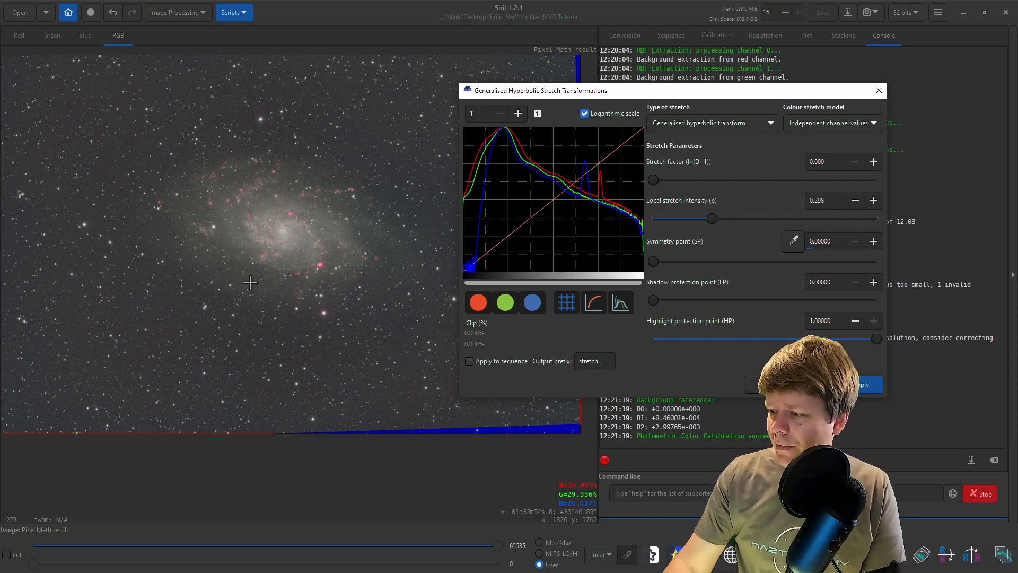
pyautogui.scroll(3, 247, 281)
pyautogui.moveTo(215, 279); pyautogui.dragTo(236, 297)
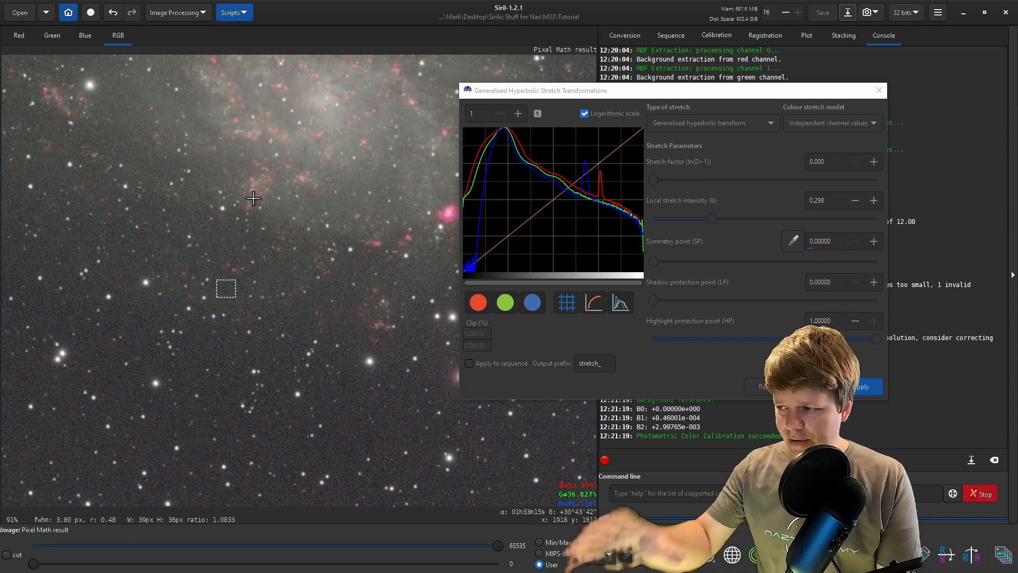
pyautogui.click(796, 244)
# Set the stretch factor to 0.621, check the background noise, and apply the generalised hyperbolic stretch
pyautogui.scroll(-3, 373, 223)
pyautogui.scroll(1, 374, 222)
pyautogui.moveTo(652, 182); pyautogui.dragTo(654, 180)
pyautogui.moveTo(665, 181); pyautogui.dragTo(679, 180)
pyautogui.moveTo(382, 197); pyautogui.dragTo(279, 277)
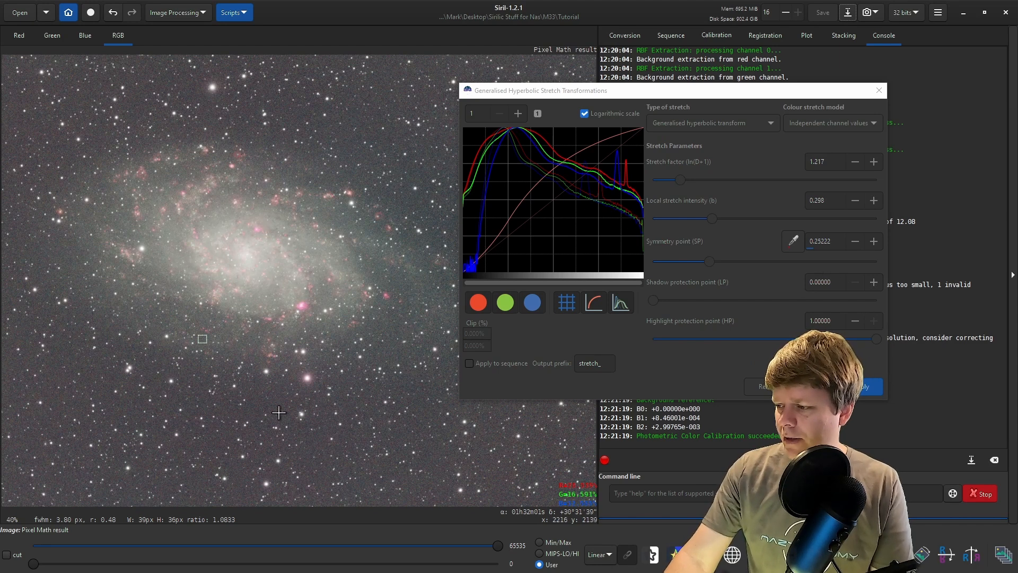
pyautogui.scroll(4, 273, 401)
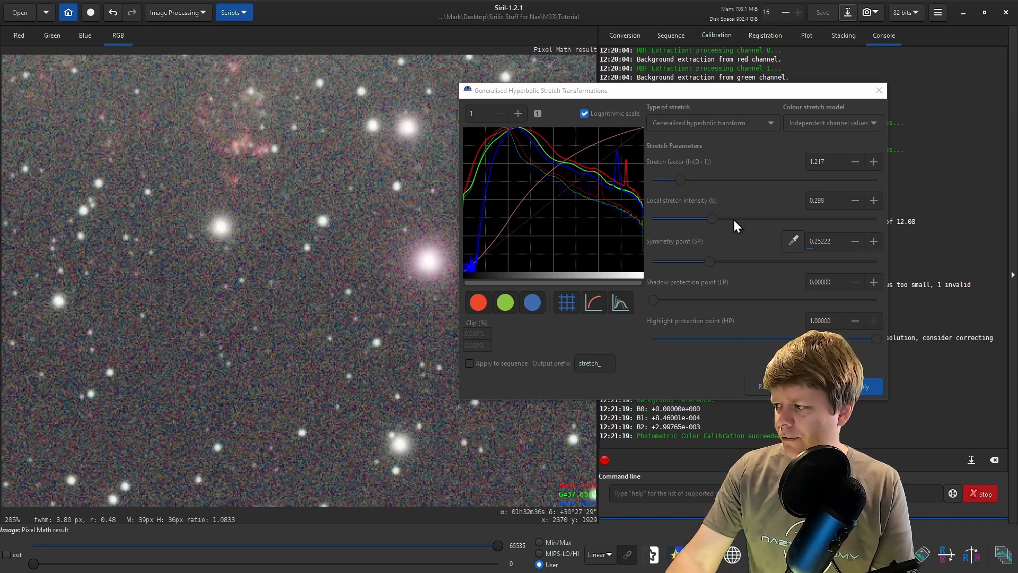
pyautogui.moveTo(667, 181)
pyautogui.mouseDown()
pyautogui.moveTo(693, 180)
pyautogui.moveTo(669, 183)
pyautogui.mouseUp()
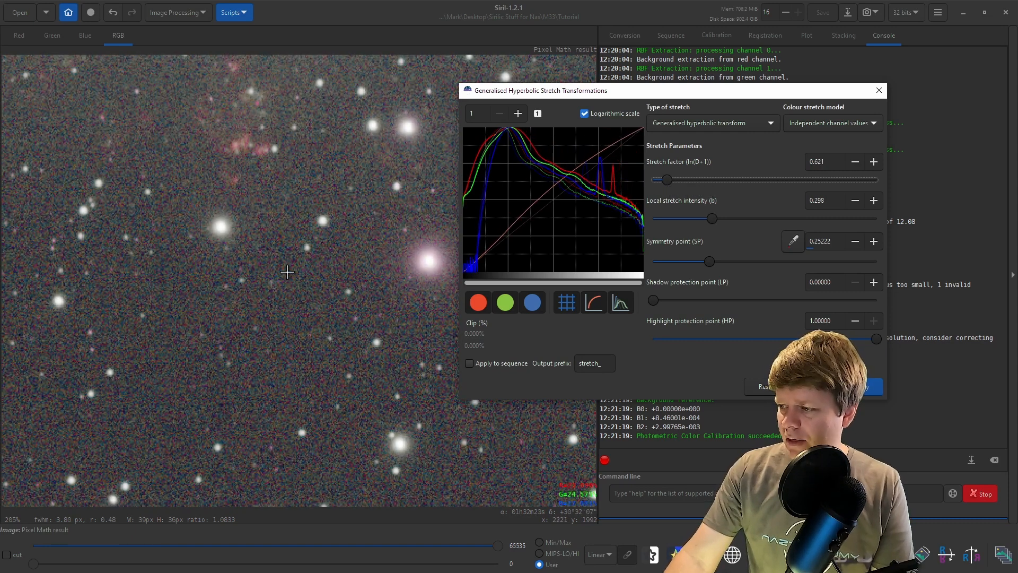
pyautogui.scroll(-4, 287, 271)
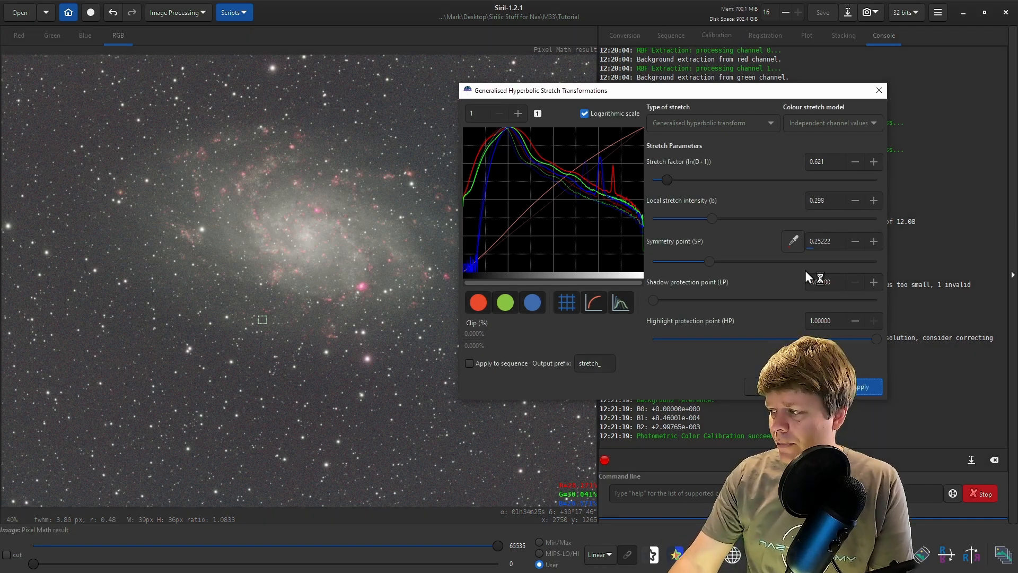
# Apply a Linear stretch (BP shift) with the black point at 0.09069, using the non-logarithmic histogram, and finish the stretch transformations
pyautogui.click(713, 123)
pyautogui.click(699, 186)
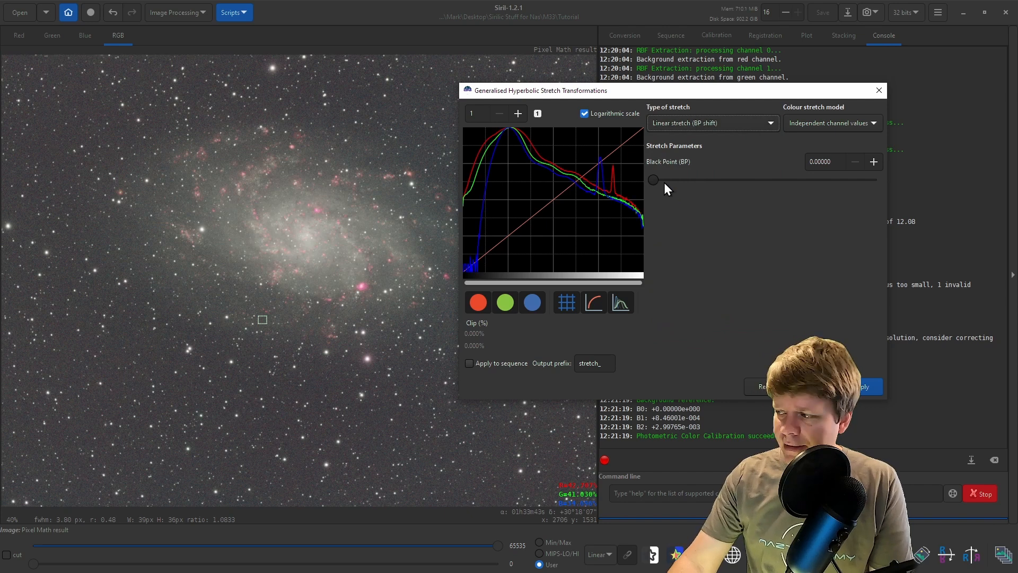
pyautogui.click(585, 115)
pyautogui.moveTo(655, 179); pyautogui.dragTo(675, 190)
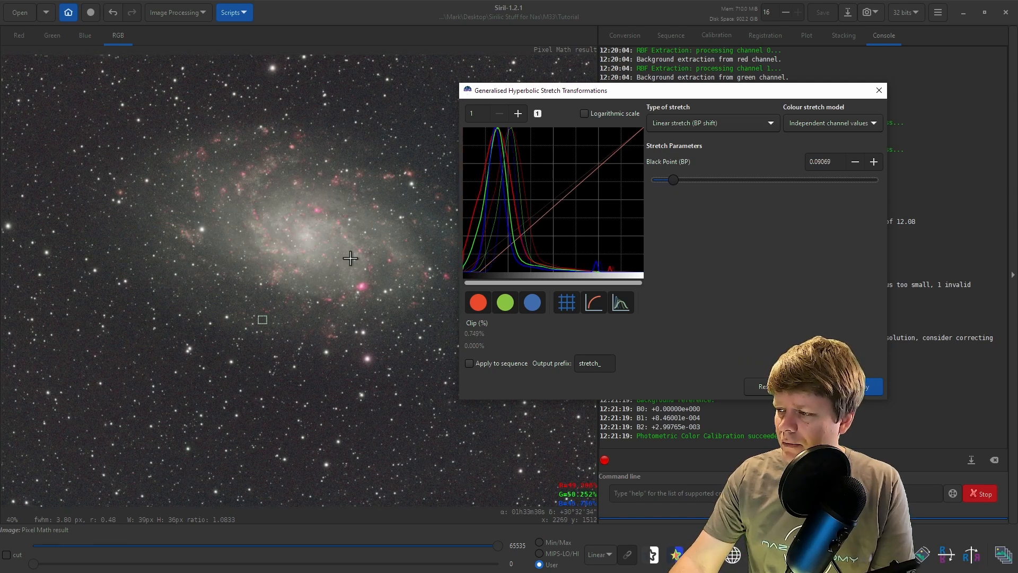
pyautogui.scroll(-2, 350, 258)
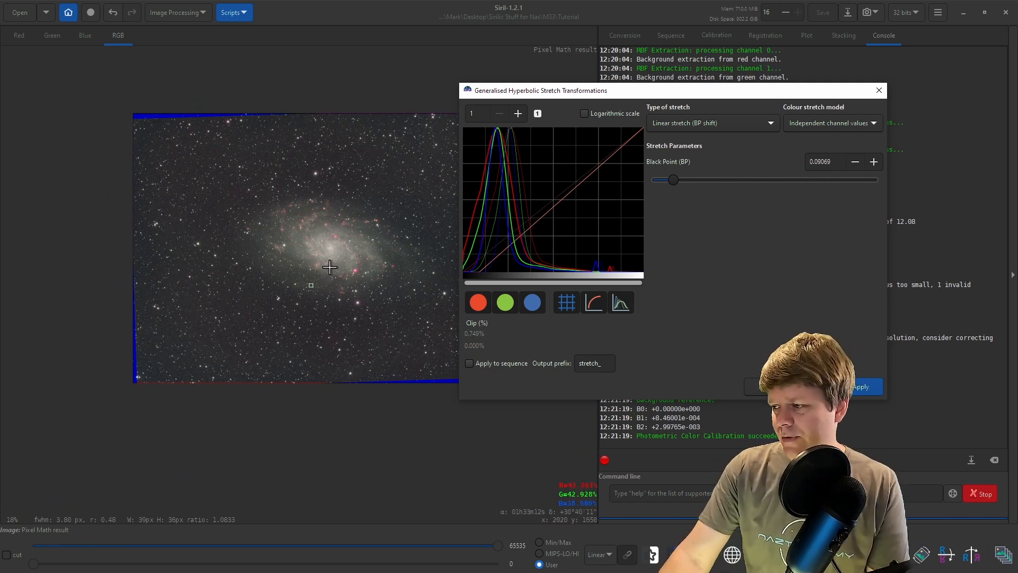
pyautogui.scroll(2, 328, 269)
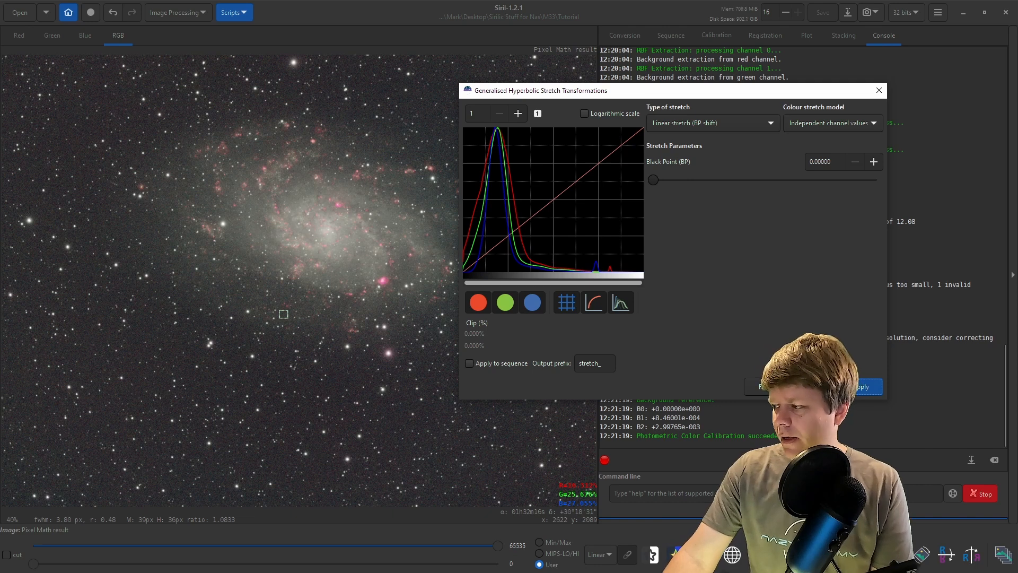
pyautogui.click(814, 387)
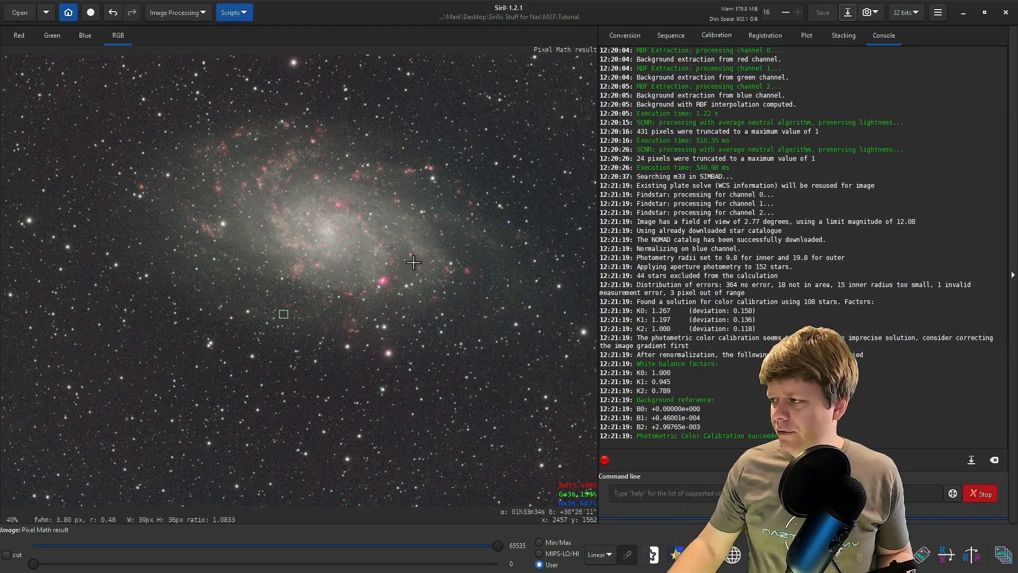
# Save the stretched colour image as the 32-bit floating point FITS file RGG Stretched.fit
pyautogui.click(847, 20)
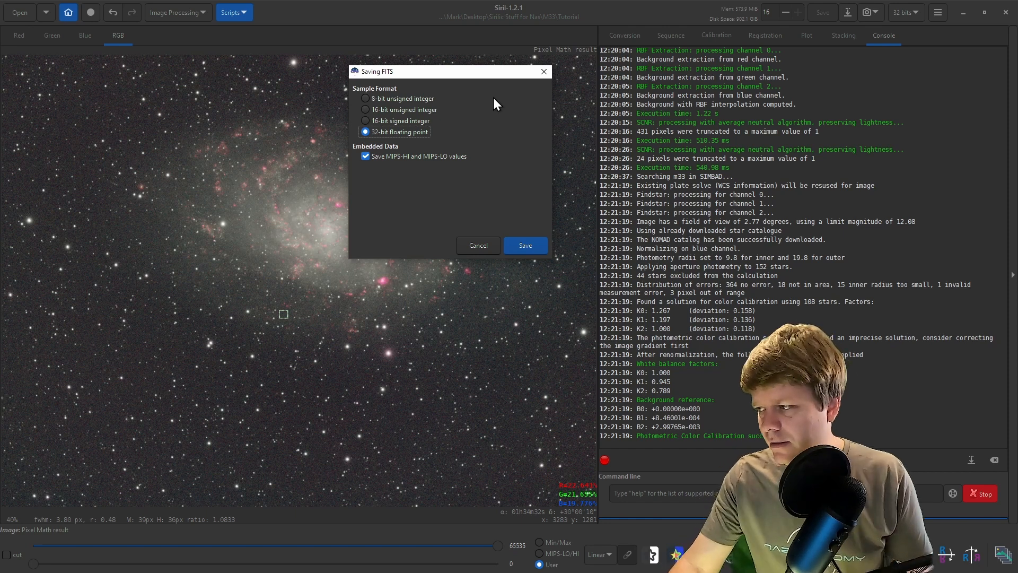
pyautogui.click(525, 245)
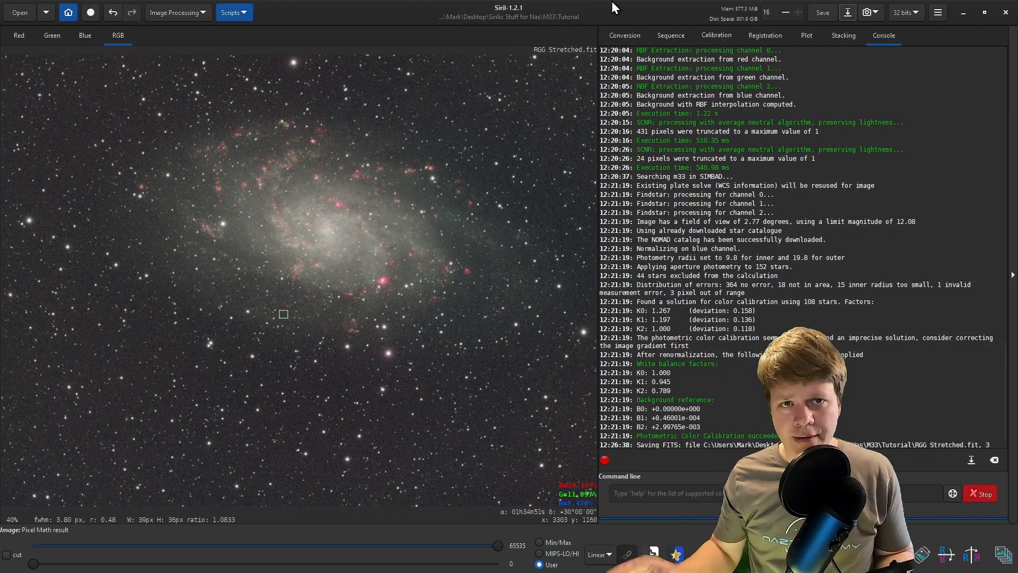
# Set up Pixel Math with a single RGB/K expression and change the formula to L + Q*(HaR-med(HaR))
pyautogui.click(183, 13)
pyautogui.click(204, 409)
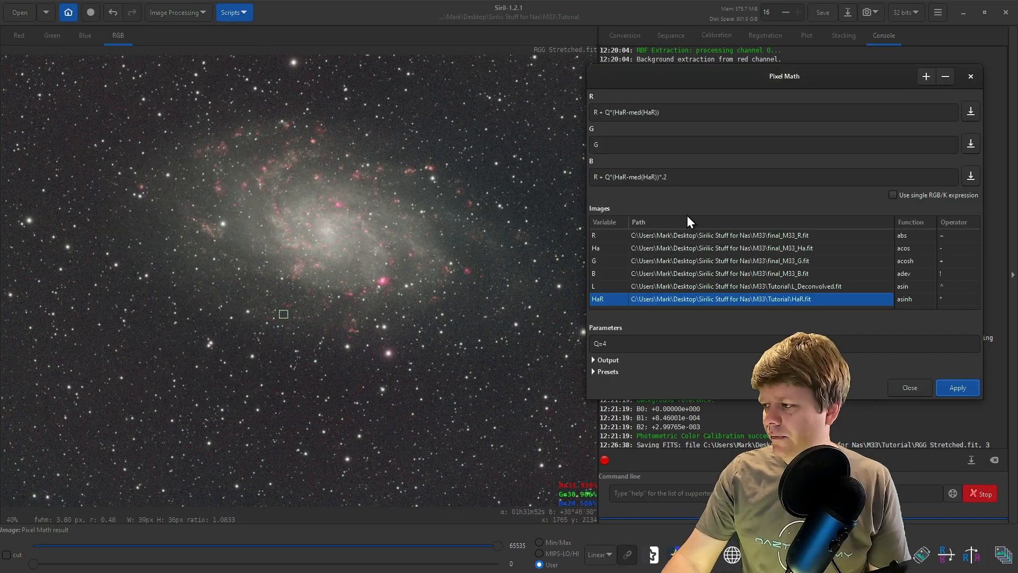
pyautogui.moveTo(690, 77); pyautogui.dragTo(305, 92)
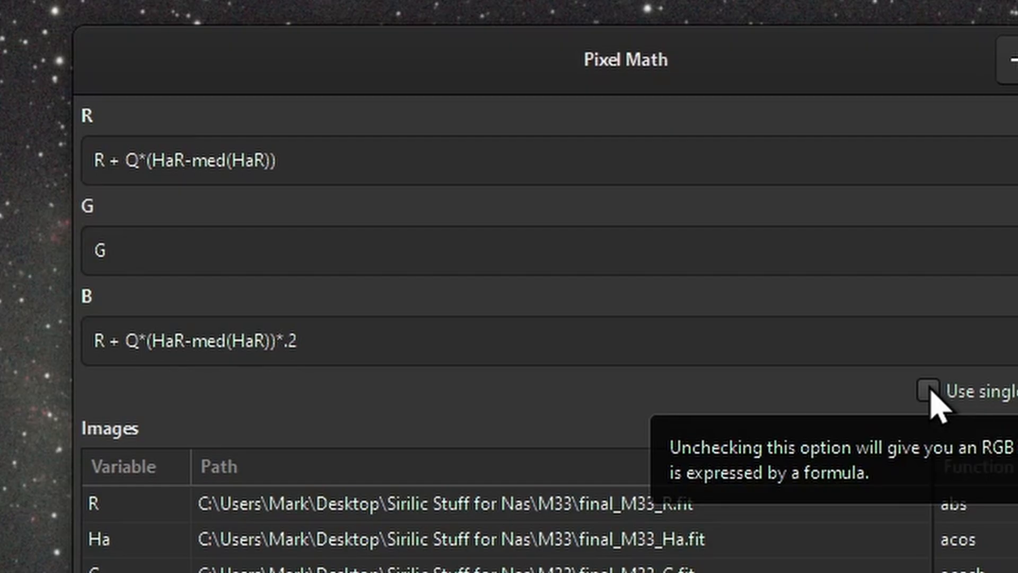
pyautogui.click(928, 391)
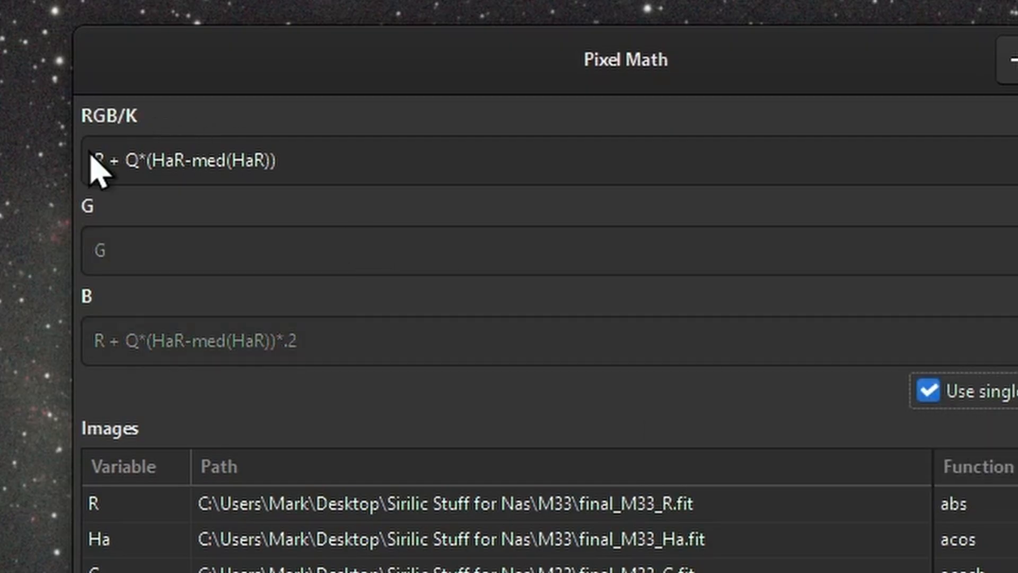
pyautogui.moveTo(109, 160); pyautogui.dragTo(63, 157)
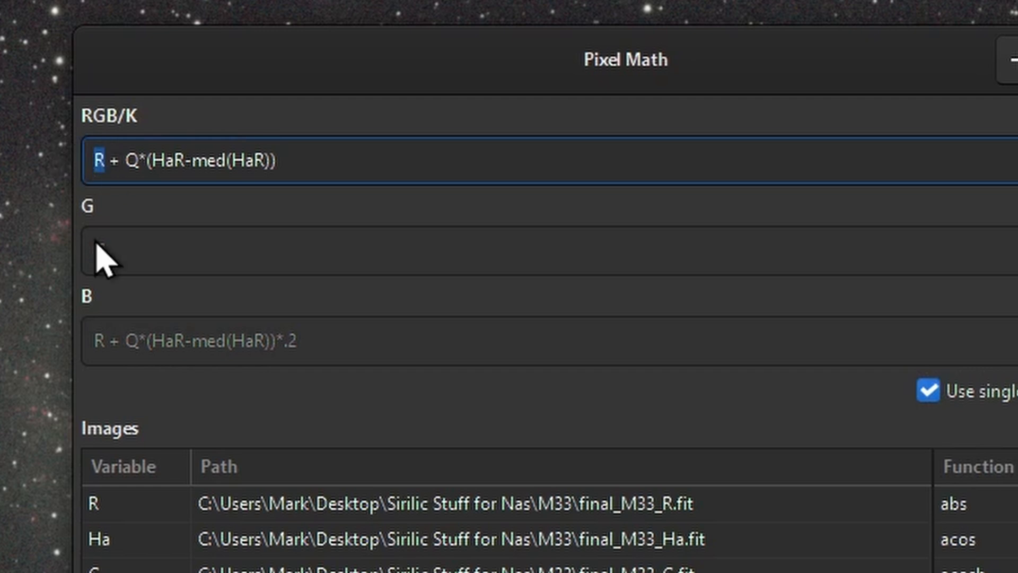
pyautogui.write('L')
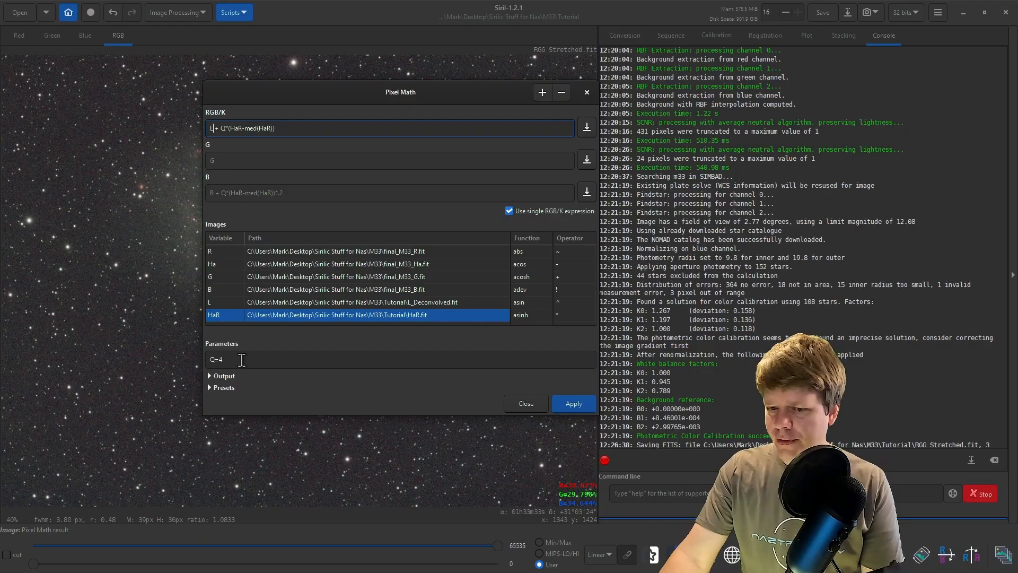
# Run the luminance formula with the parameter Q=4 and preview the result in AutoStretch mode
pyautogui.moveTo(472, 90); pyautogui.dragTo(757, 63)
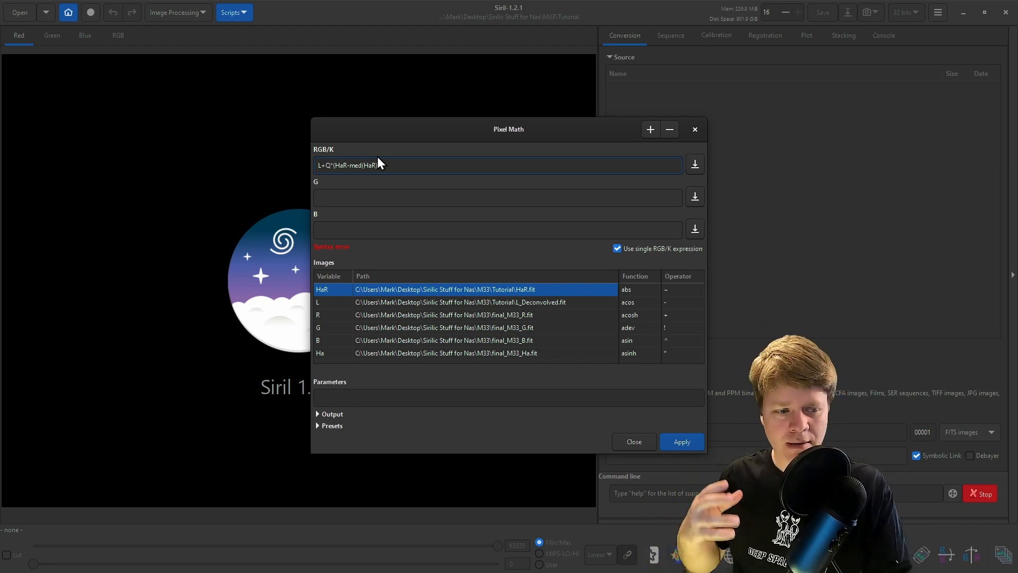
pyautogui.click(386, 395)
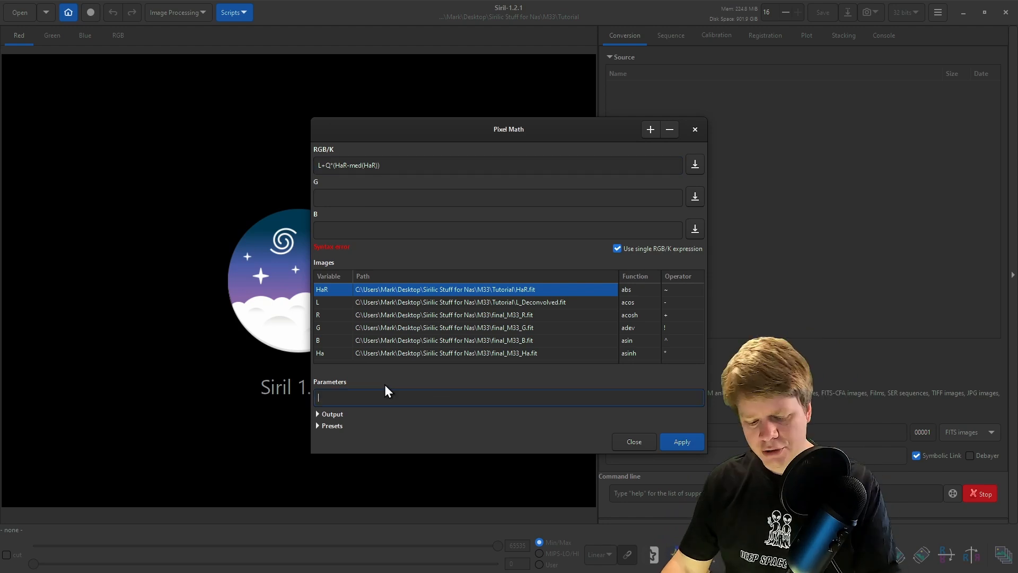
pyautogui.write('Q=4')
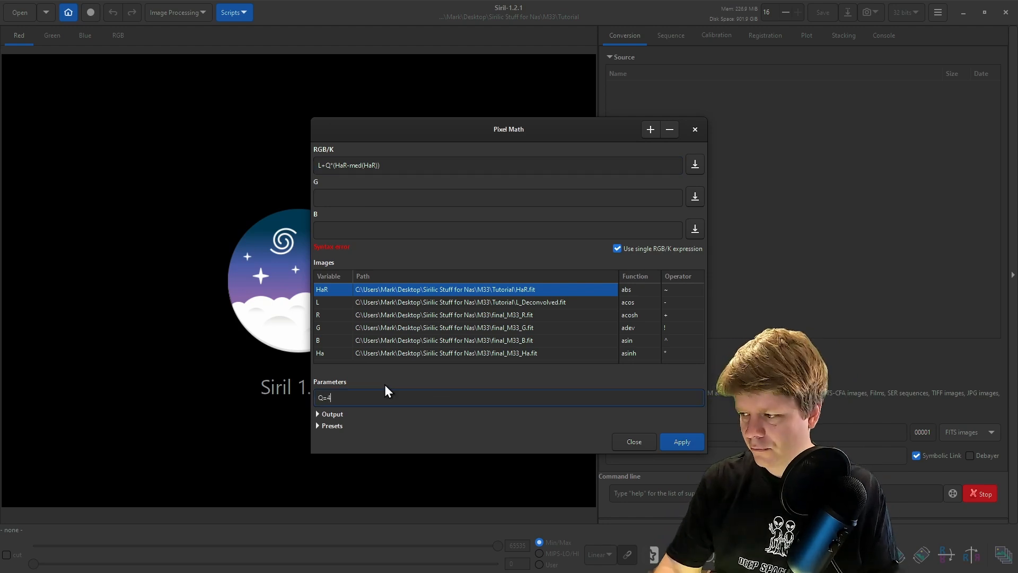
pyautogui.moveTo(438, 129); pyautogui.dragTo(654, 111)
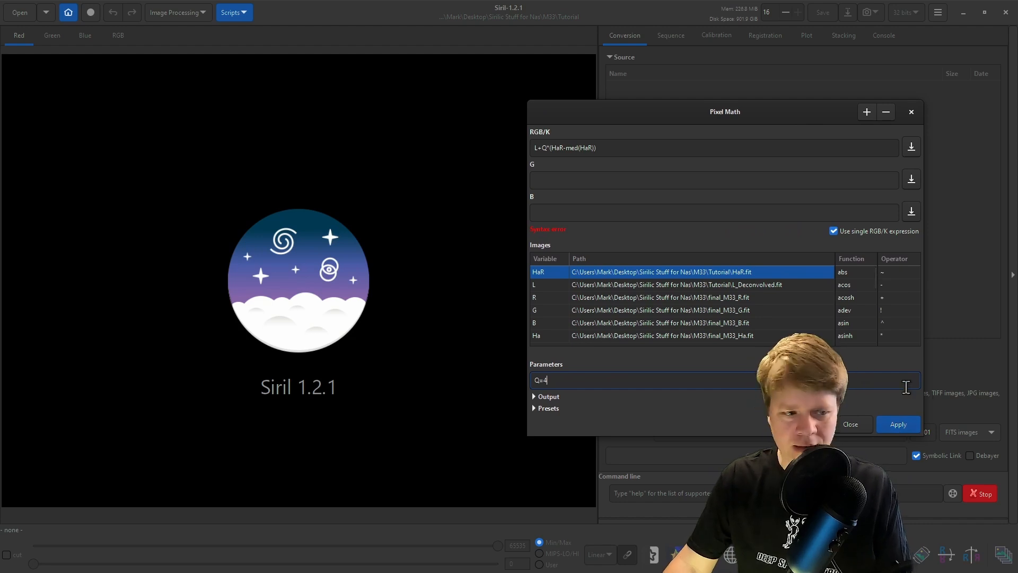
pyautogui.click(898, 424)
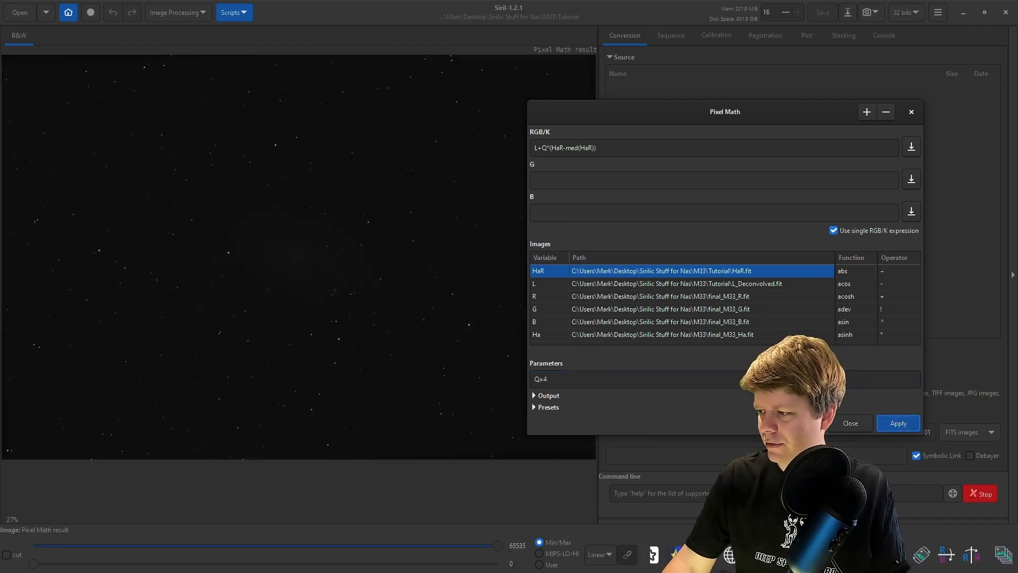
pyautogui.click(605, 553)
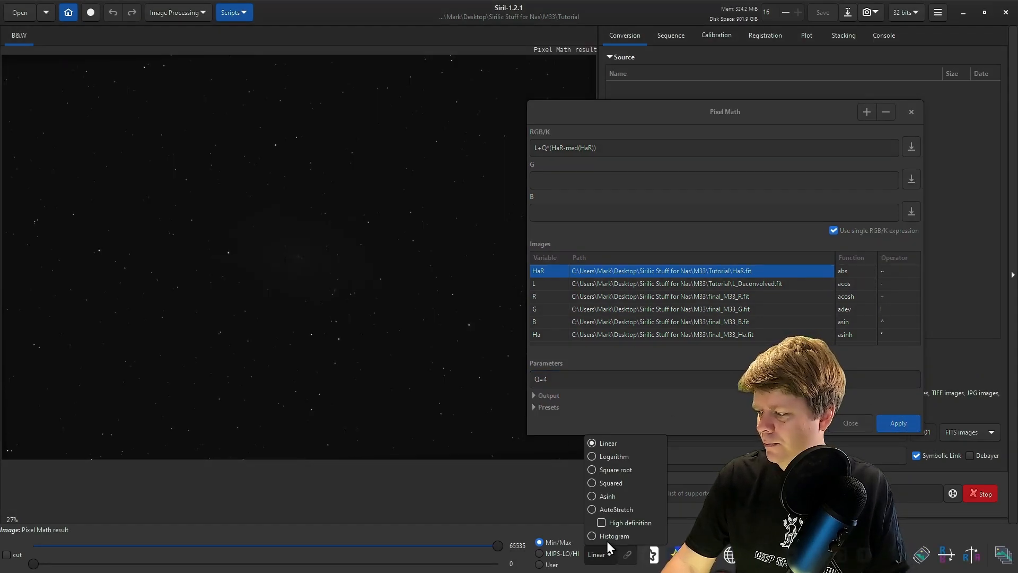
pyautogui.click(610, 509)
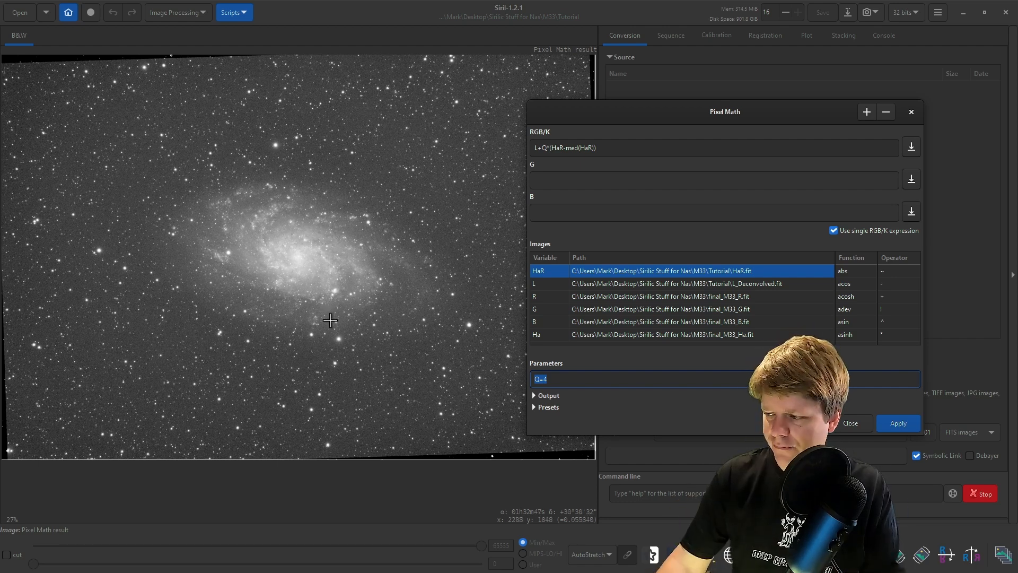
# Rerun the luminance formula with Q=0 to compare the galaxy without the added Ha
pyautogui.scroll(4, 330, 320)
pyautogui.scroll(-1, 330, 320)
pyautogui.write('Q=0')
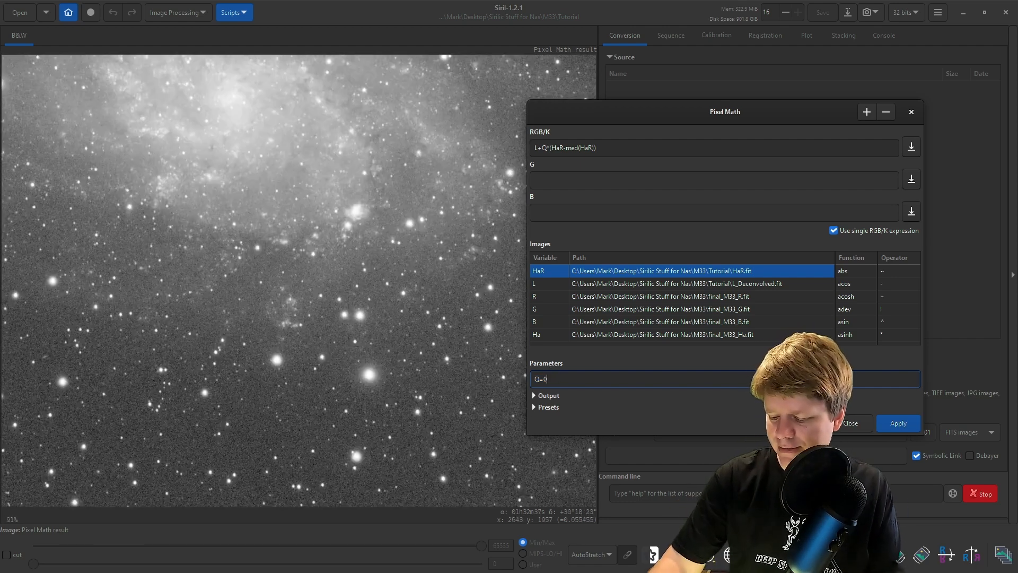
pyautogui.click(900, 425)
pyautogui.scroll(-2, 341, 239)
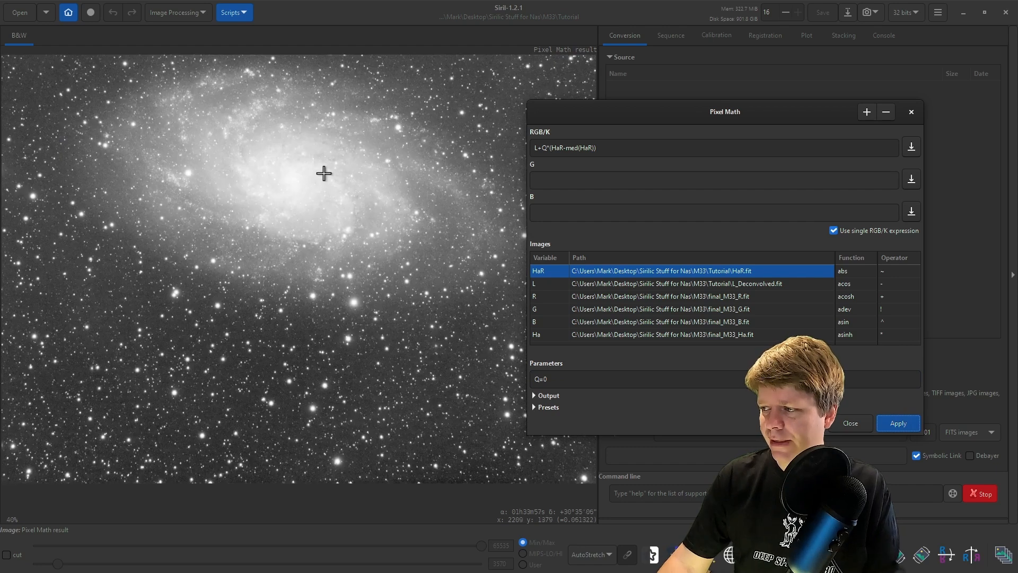
pyautogui.moveTo(323, 173); pyautogui.dragTo(308, 225)
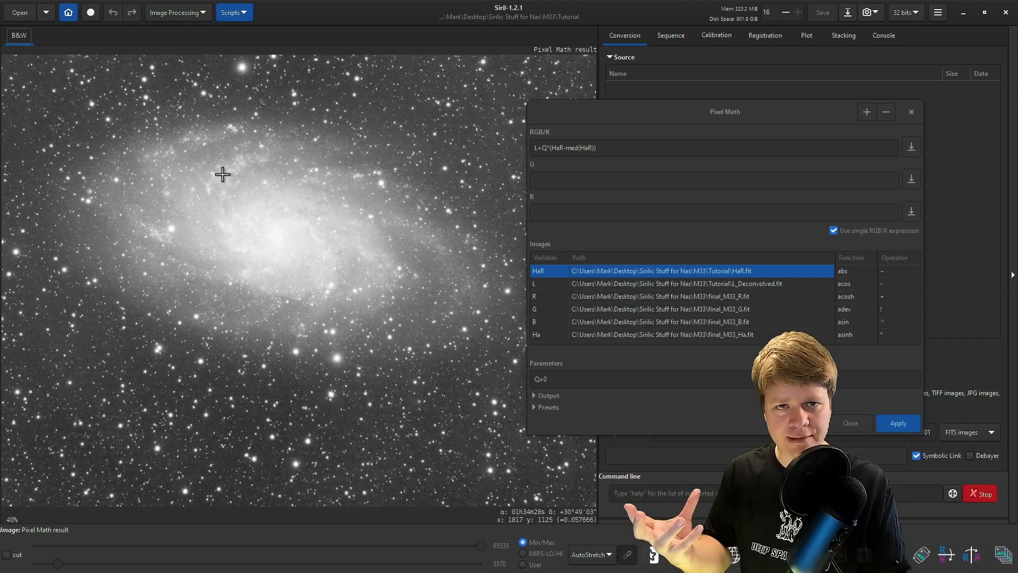
# Rerun the luminance formula with Q=1 and examine the bright Ha region in the galaxy closely
pyautogui.click(582, 379)
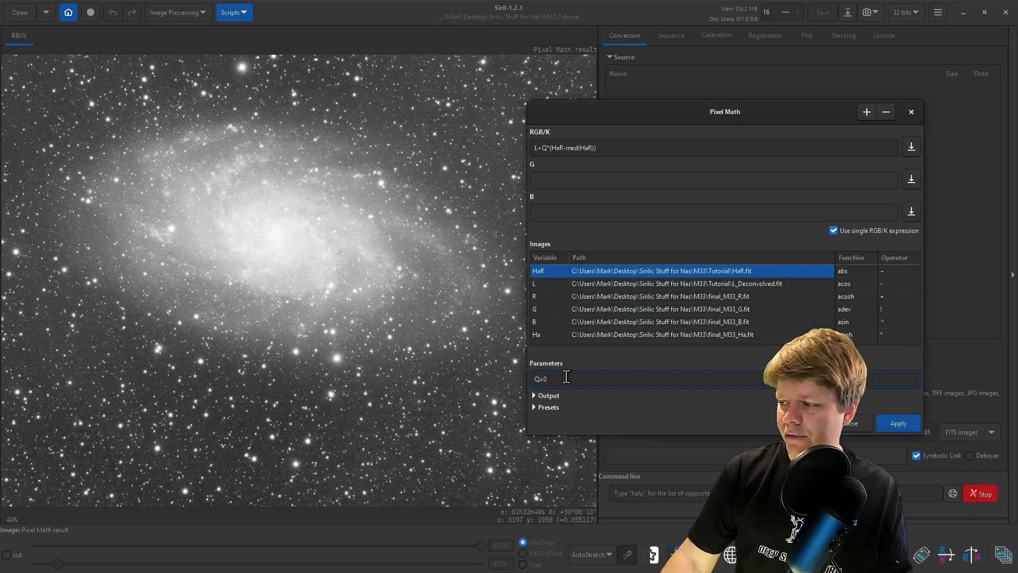
pyautogui.press('BackSpace')
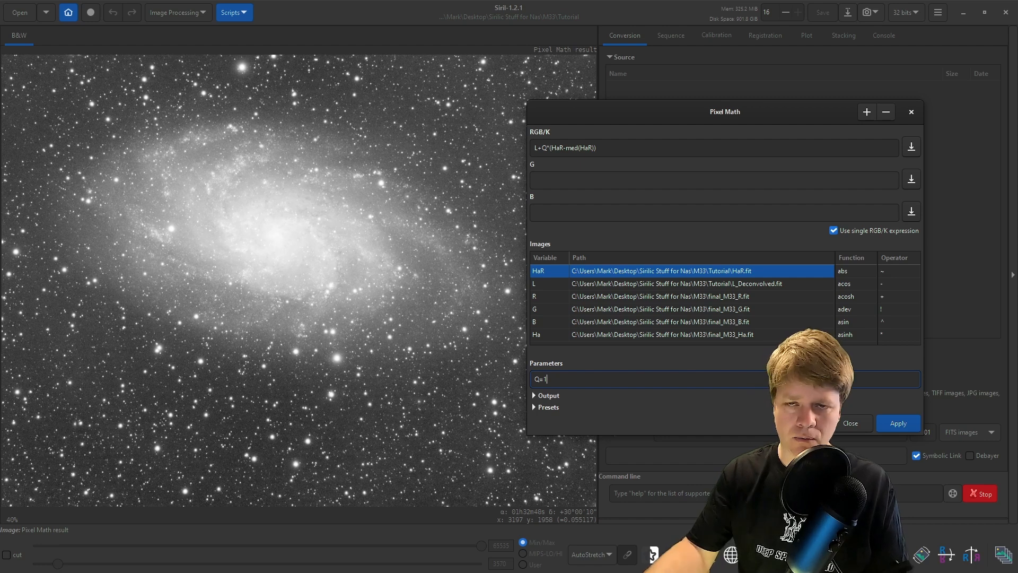
pyautogui.press('Return')
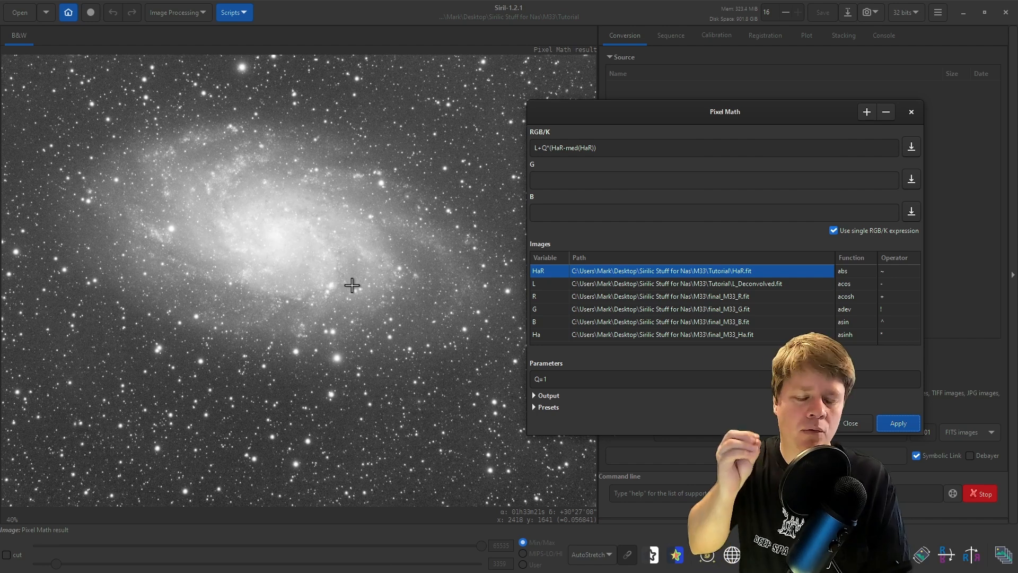
pyautogui.scroll(7, 332, 278)
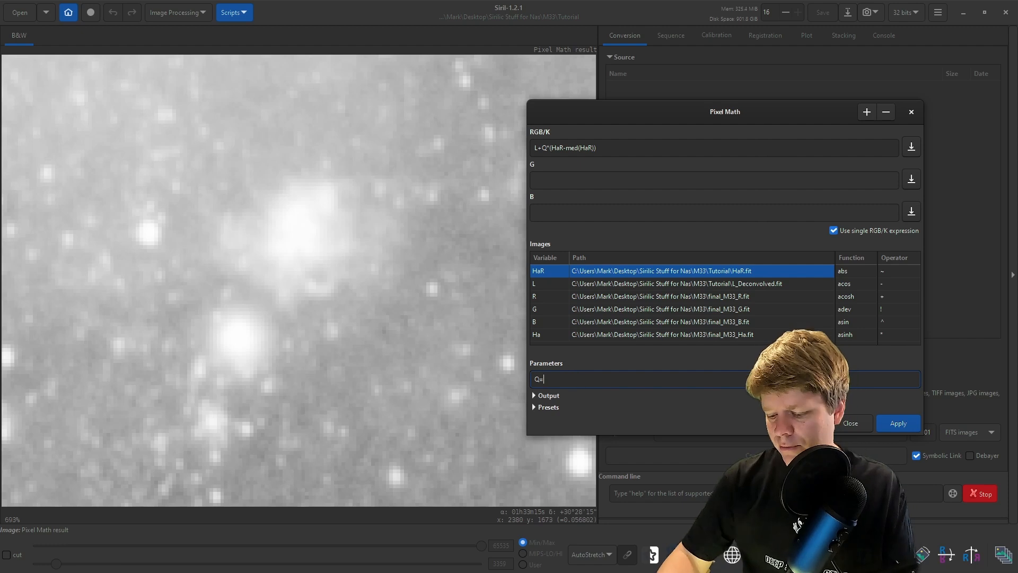
# Recalculate the luminance blend again with the parameter Q=1 for another comparison of the bright Ha region
pyautogui.click(911, 424)
pyautogui.click(593, 383)
pyautogui.press('BackSpace')
pyautogui.write('1')
pyautogui.click(902, 423)
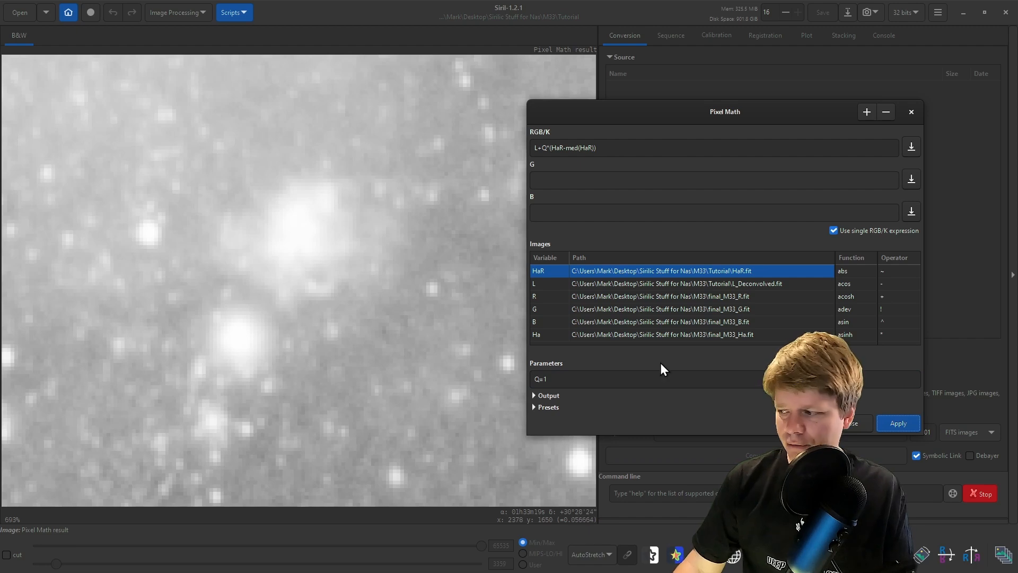
# Rerun the luminance formula with Q=10 and compare the bright Ha region with the wider galaxy
pyautogui.click(570, 379)
pyautogui.press('BackSpace')
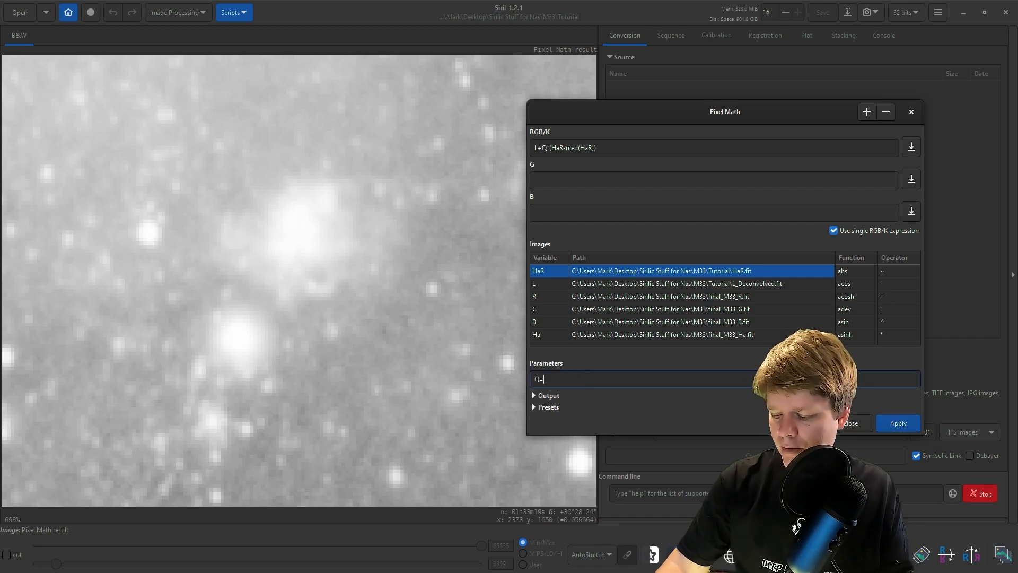
pyautogui.write('10')
pyautogui.press('Return')
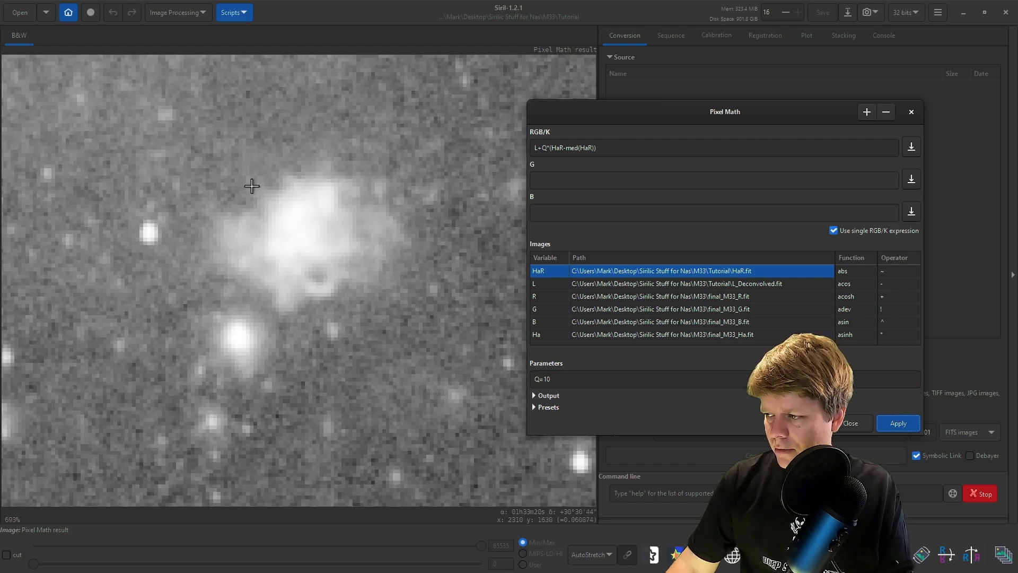
pyautogui.scroll(-5, 250, 183)
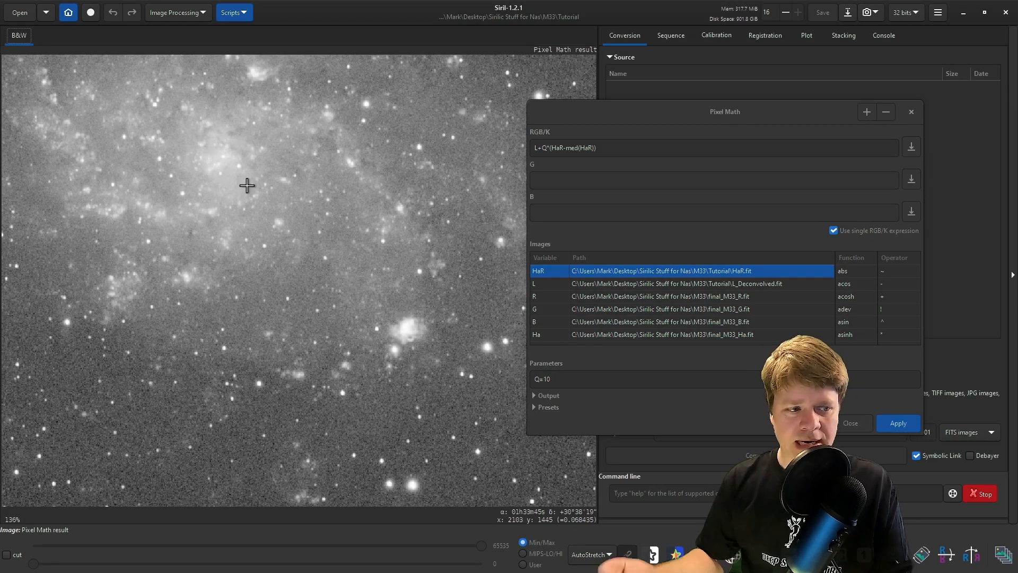
# Return the parameter to Q=1, rerun the luminance formula and view the whole galaxy
pyautogui.click(573, 379)
pyautogui.press('BackSpace')
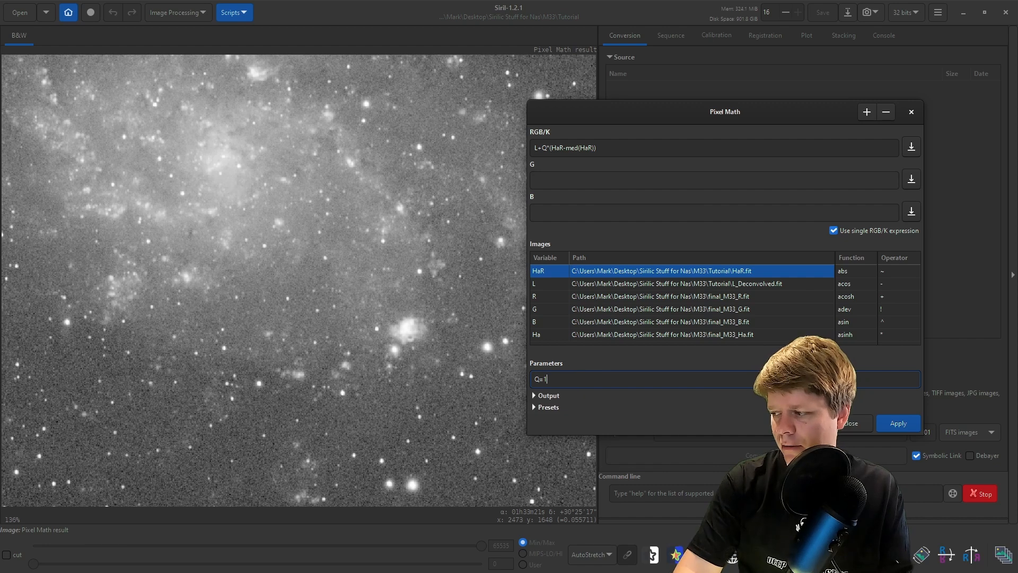
pyautogui.click(900, 423)
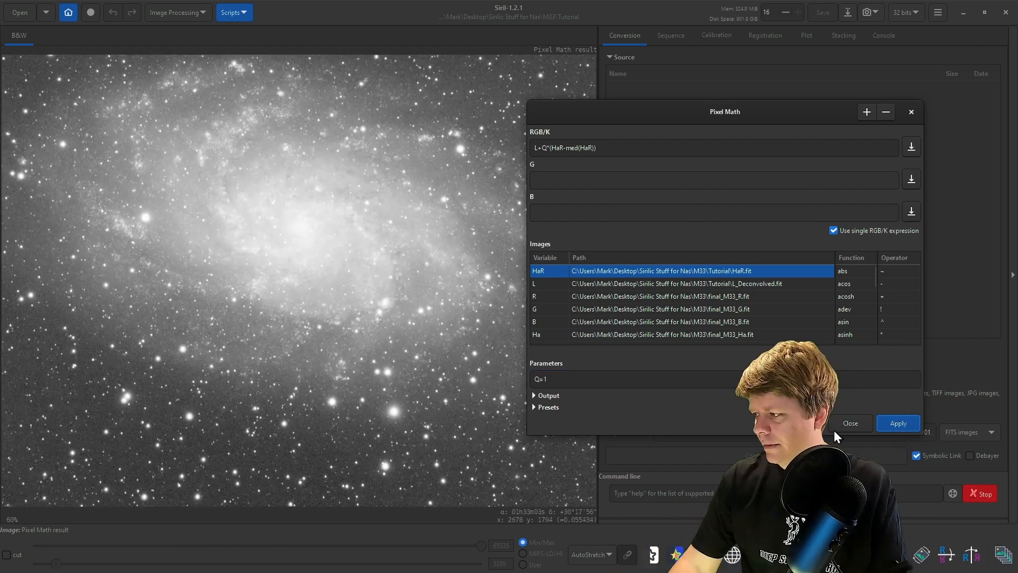
pyautogui.scroll(-1, 345, 259)
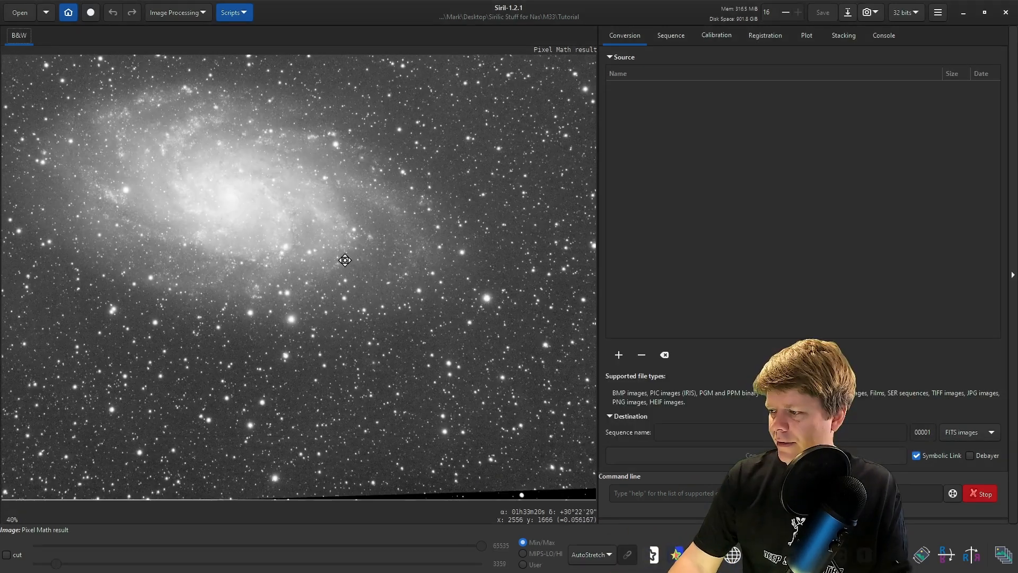
pyautogui.moveTo(345, 259); pyautogui.dragTo(405, 296)
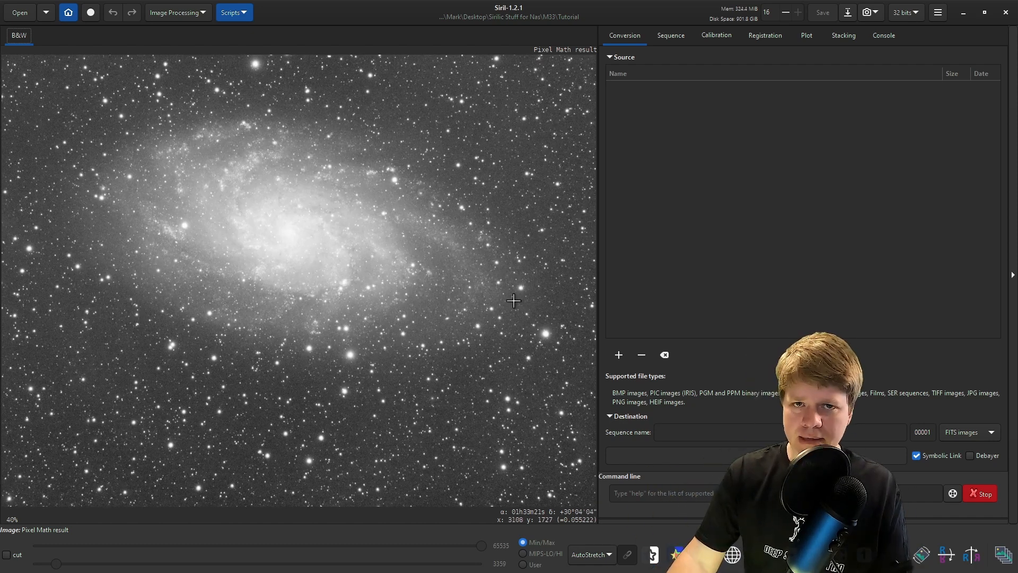
# Start a Generalised Hyperbolic Stretch, magnify the histogram to 9 and set the symmetry point to 0.05409 at the histogram peak
pyautogui.click(178, 12)
pyautogui.click(184, 57)
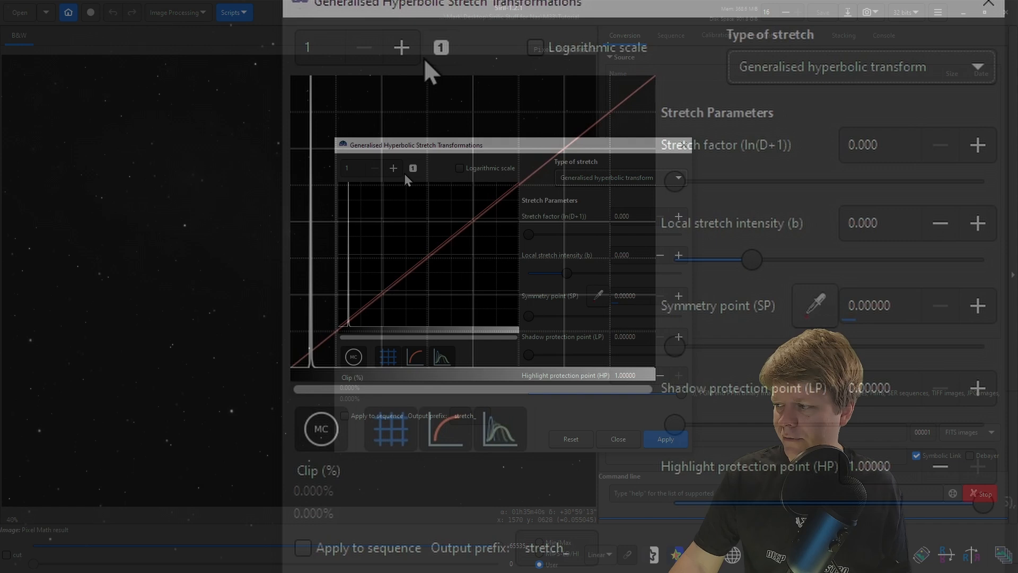
pyautogui.click(393, 168)
pyautogui.click(393, 168)
pyautogui.click(393, 168)
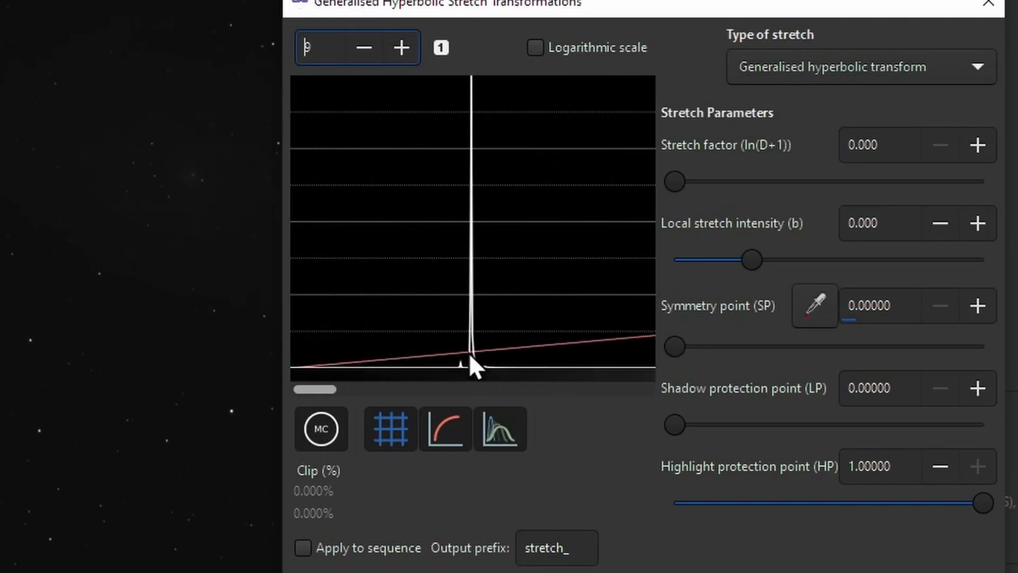
pyautogui.click(468, 352)
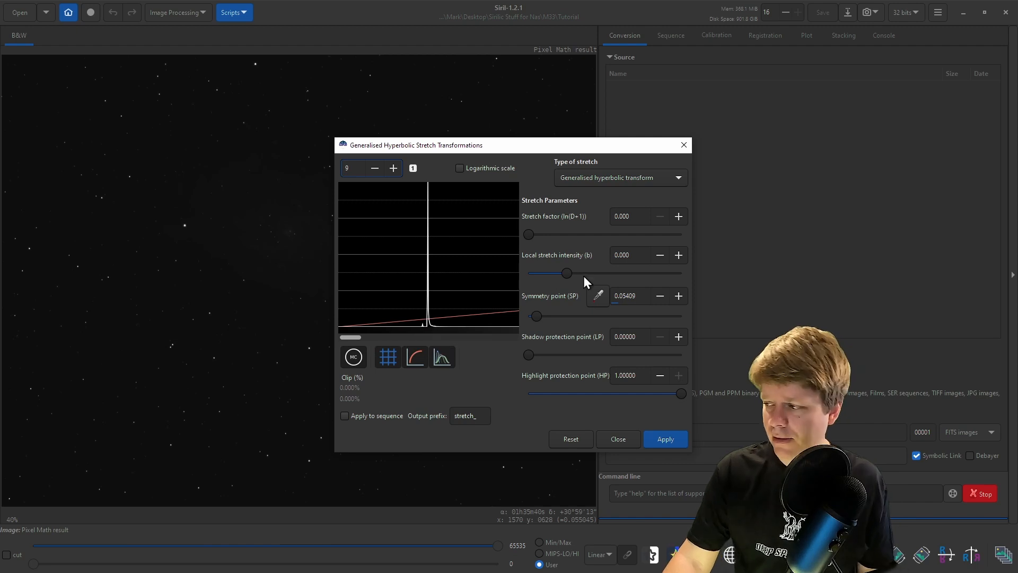
# Set the local stretch intensity to 14.091 and the stretch factor to about 1.748
pyautogui.moveTo(567, 273); pyautogui.dragTo(624, 273)
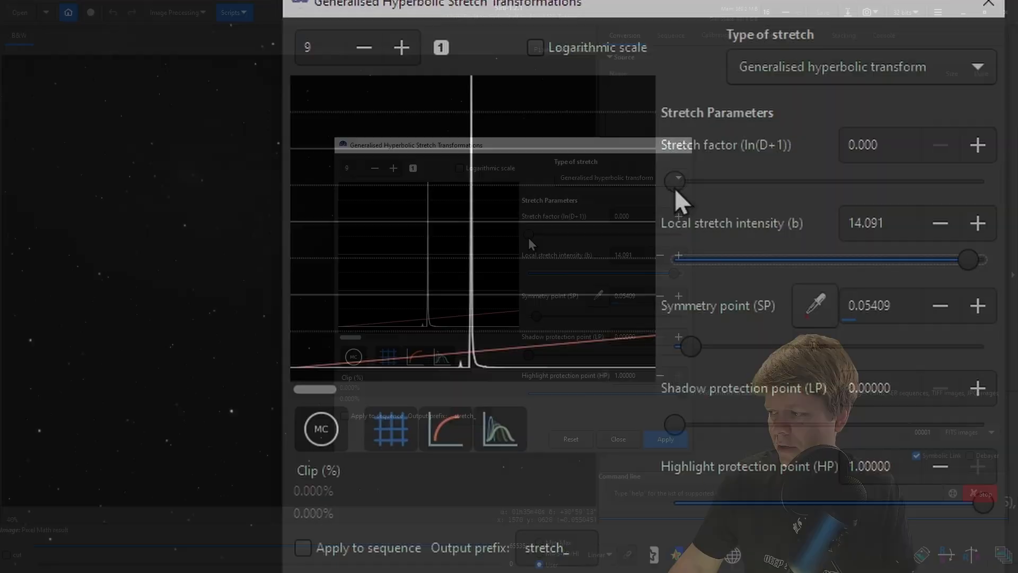
pyautogui.moveTo(528, 237); pyautogui.dragTo(550, 237)
pyautogui.moveTo(720, 186); pyautogui.dragTo(729, 186)
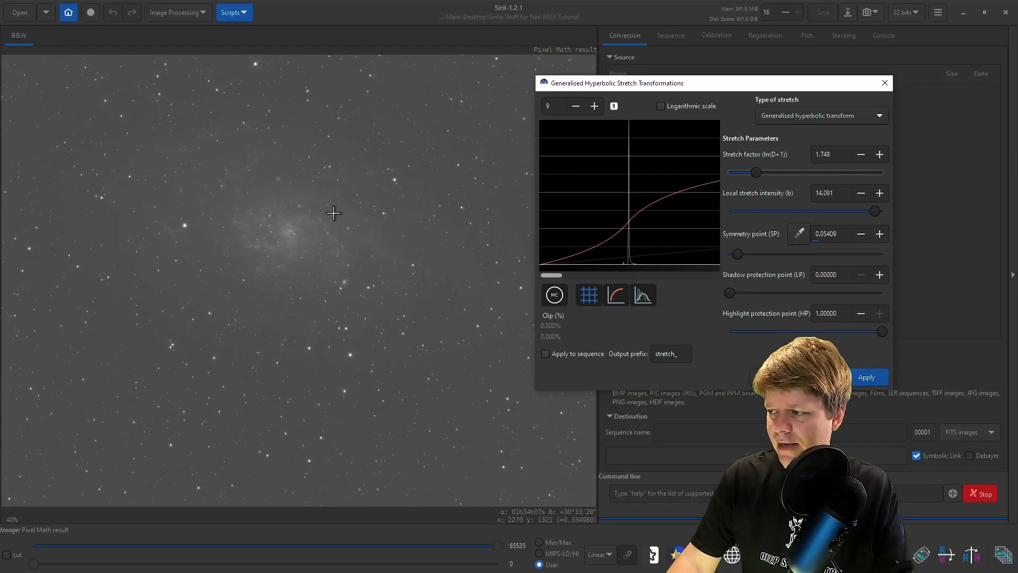
# Try a stronger stretch factor of 4.021 and inspect a bright star close up
pyautogui.scroll(-3, 333, 213)
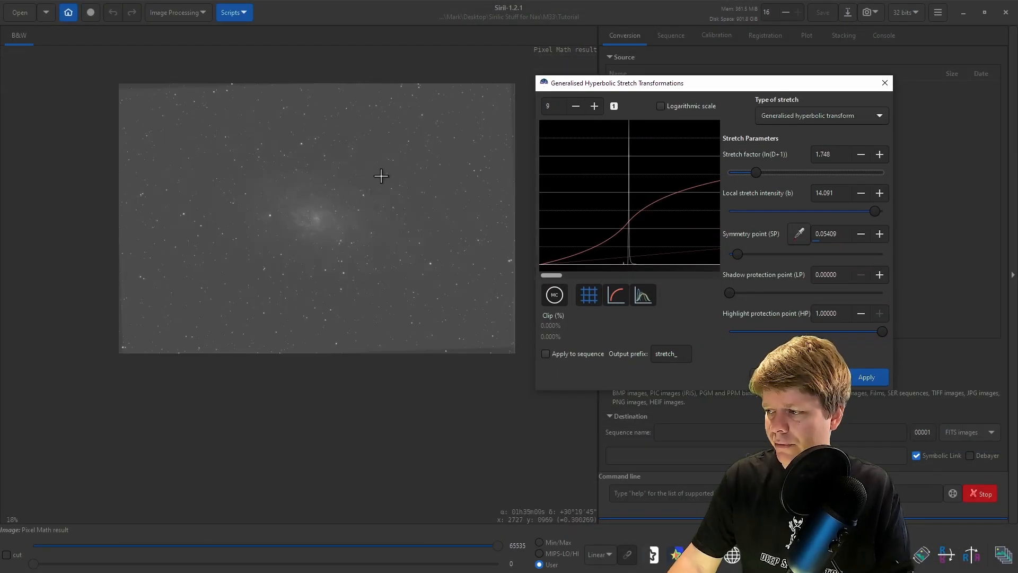
pyautogui.moveTo(756, 174); pyautogui.dragTo(790, 176)
pyautogui.scroll(9, 332, 294)
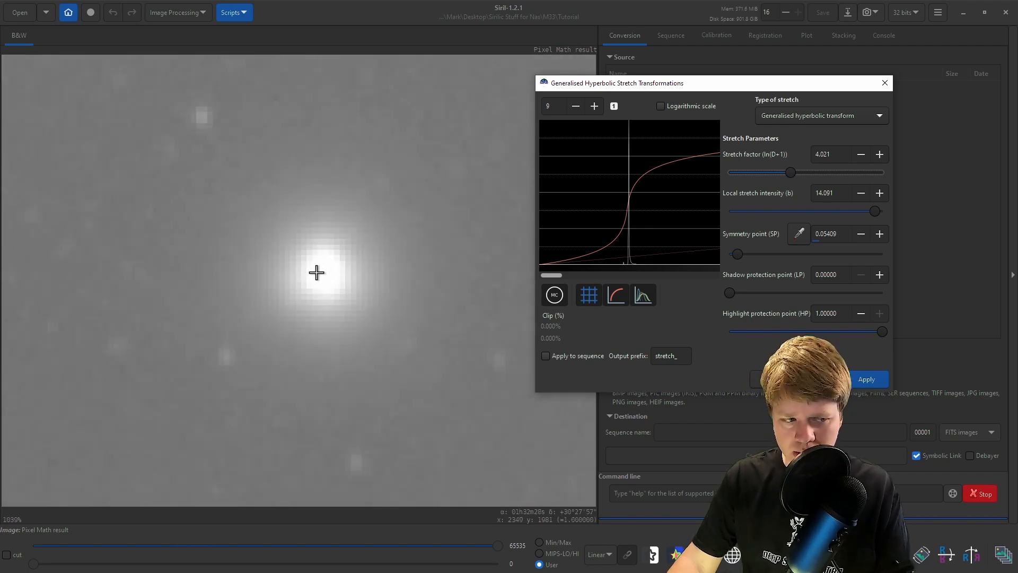
# Reduce the stretch factor to 1.678 and apply the hyperbolic stretch to the luminance image
pyautogui.moveTo(782, 170); pyautogui.dragTo(756, 170)
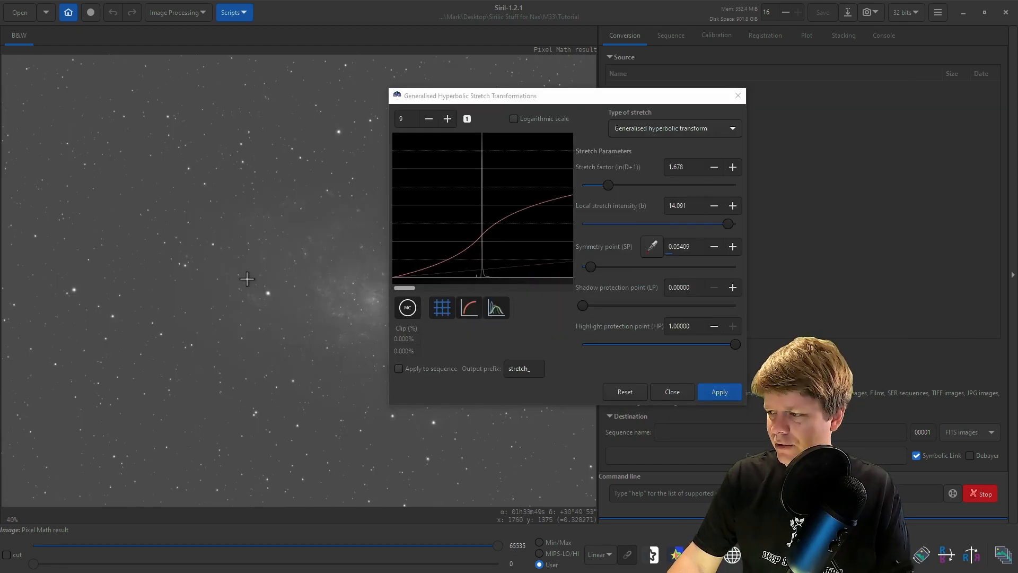
pyautogui.moveTo(246, 278); pyautogui.dragTo(118, 245)
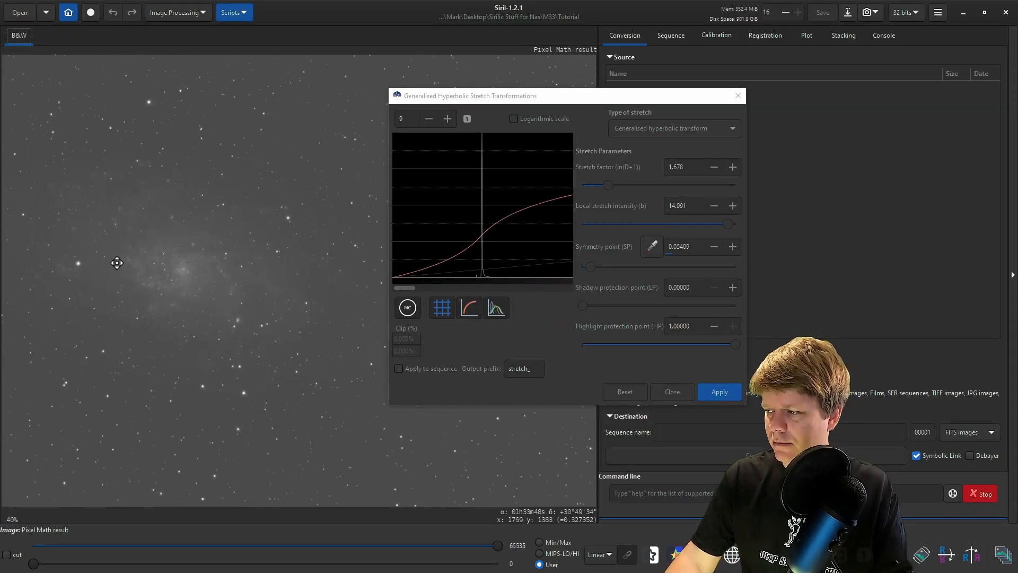
pyautogui.click(724, 395)
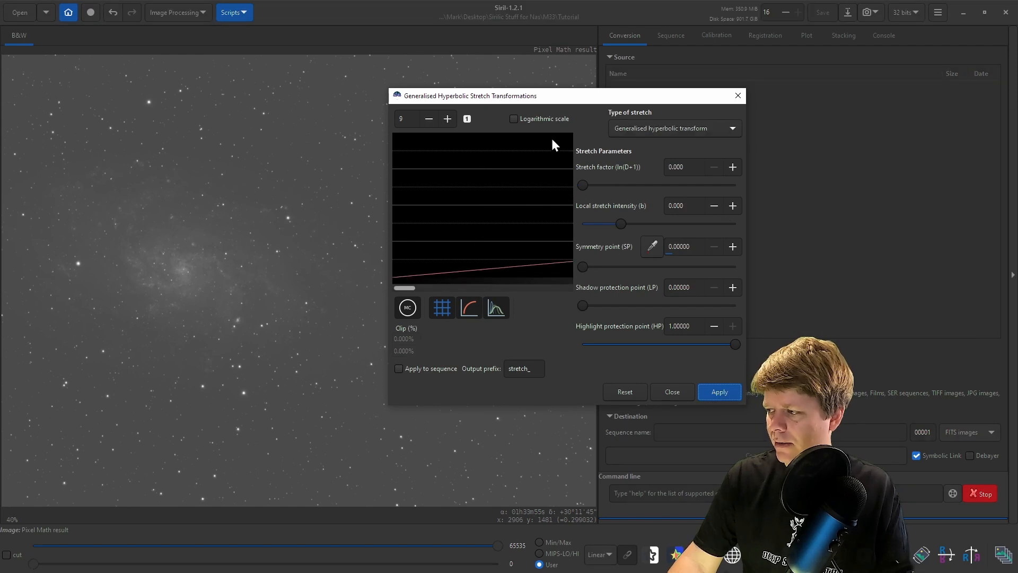
# Reset the histogram zoom and apply a linear stretch (BP shift) with a black point of 0.24
pyautogui.click(467, 119)
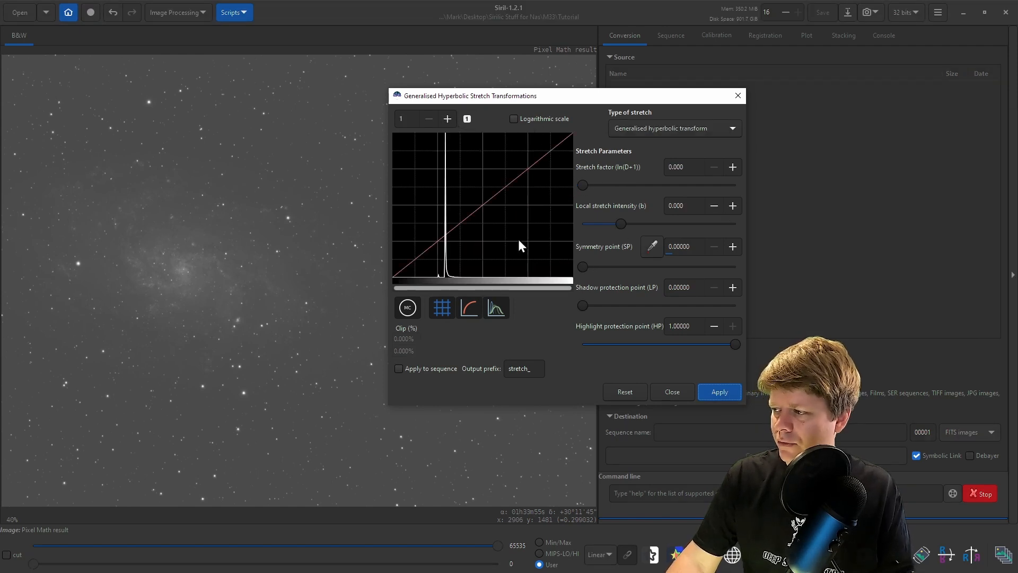
pyautogui.click(641, 130)
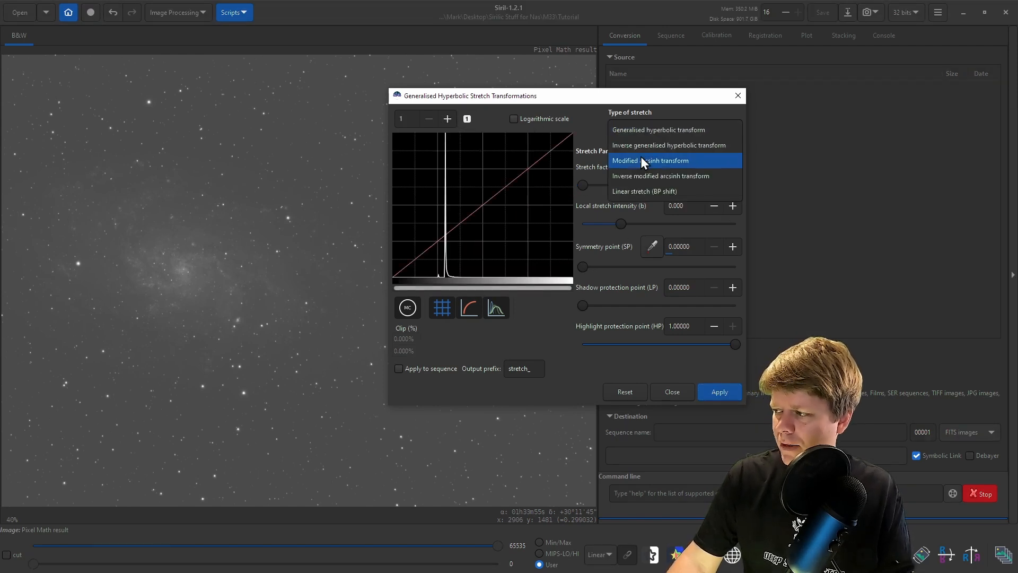
pyautogui.click(635, 193)
pyautogui.moveTo(614, 185); pyautogui.dragTo(643, 184)
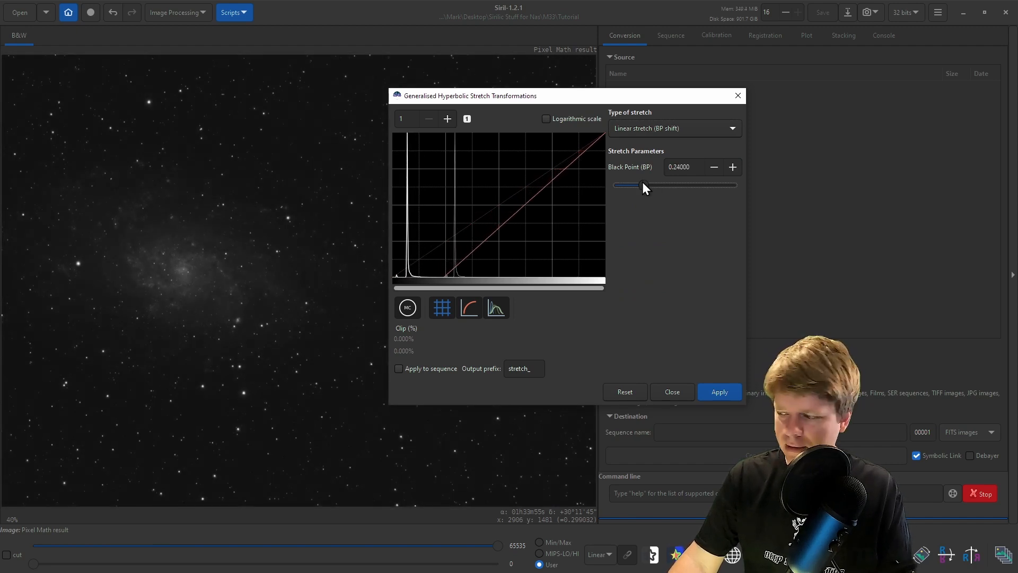
pyautogui.click(720, 392)
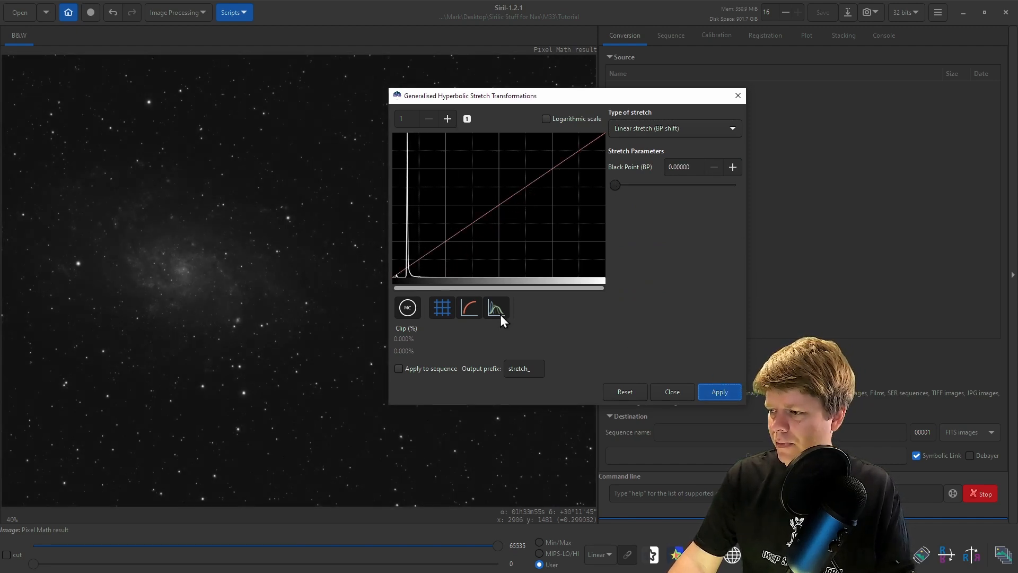
# Switch back to the generalised hyperbolic transform with a logarithmic histogram and sample the symmetry point 0.10801 from a small patch of the galaxy's outskirts
pyautogui.click(626, 128)
pyautogui.click(653, 73)
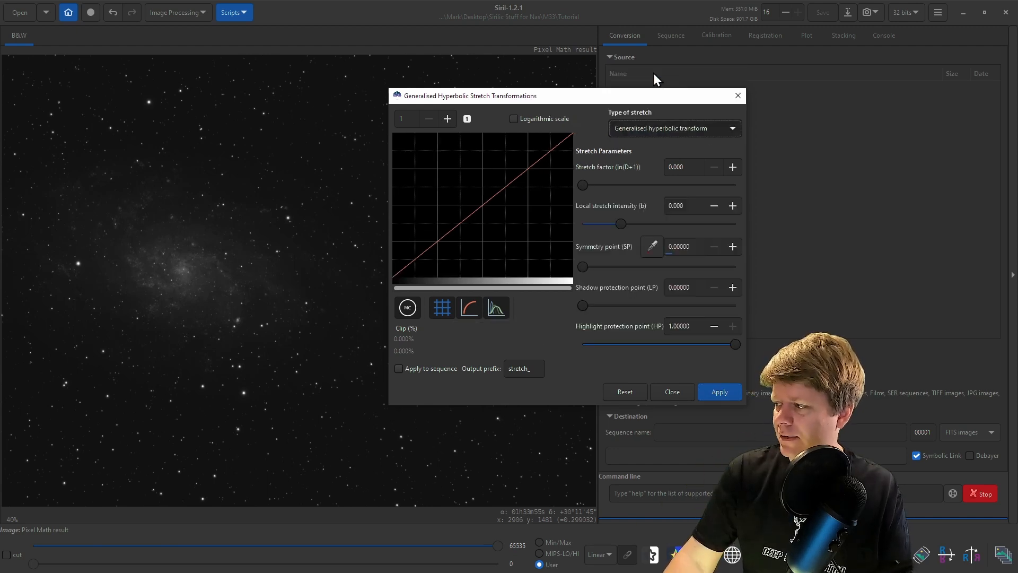
pyautogui.click(515, 119)
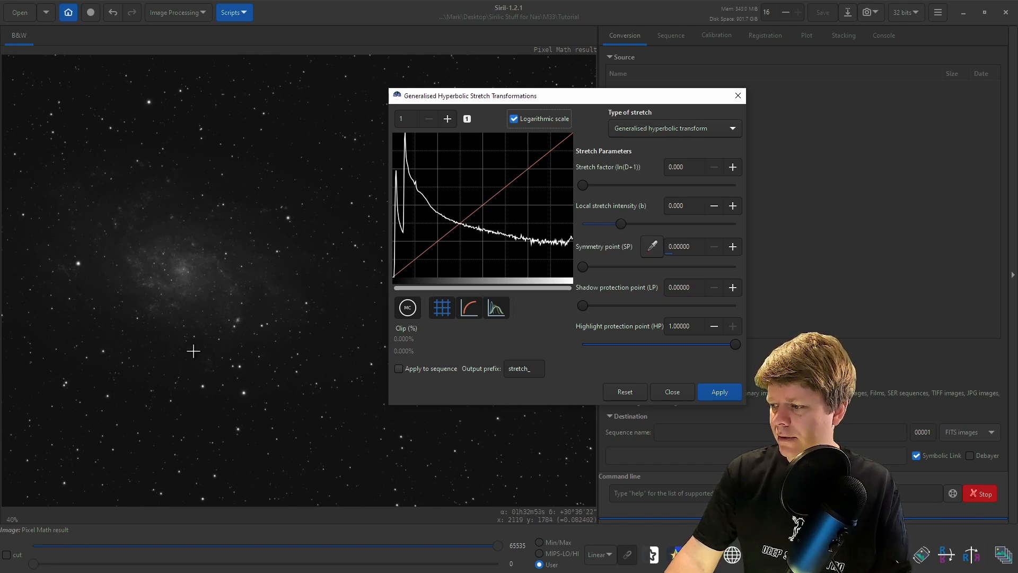
pyautogui.scroll(4, 196, 351)
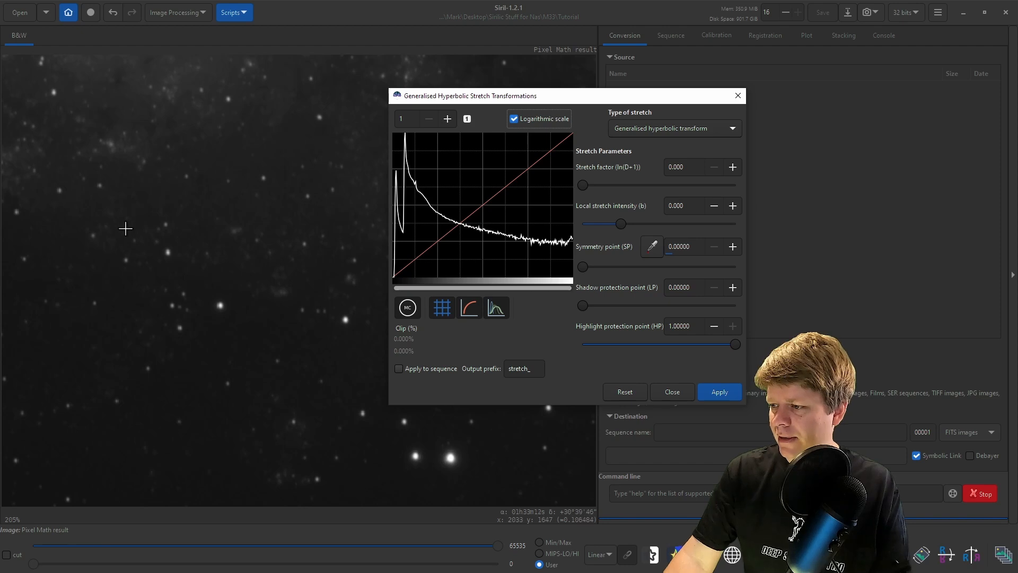
pyautogui.moveTo(120, 225); pyautogui.dragTo(133, 240)
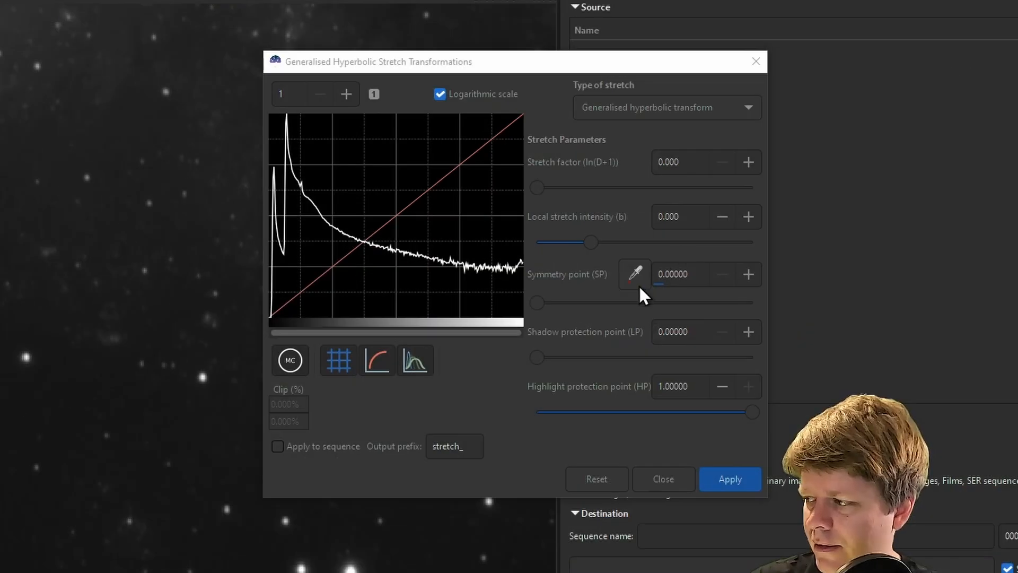
pyautogui.click(652, 246)
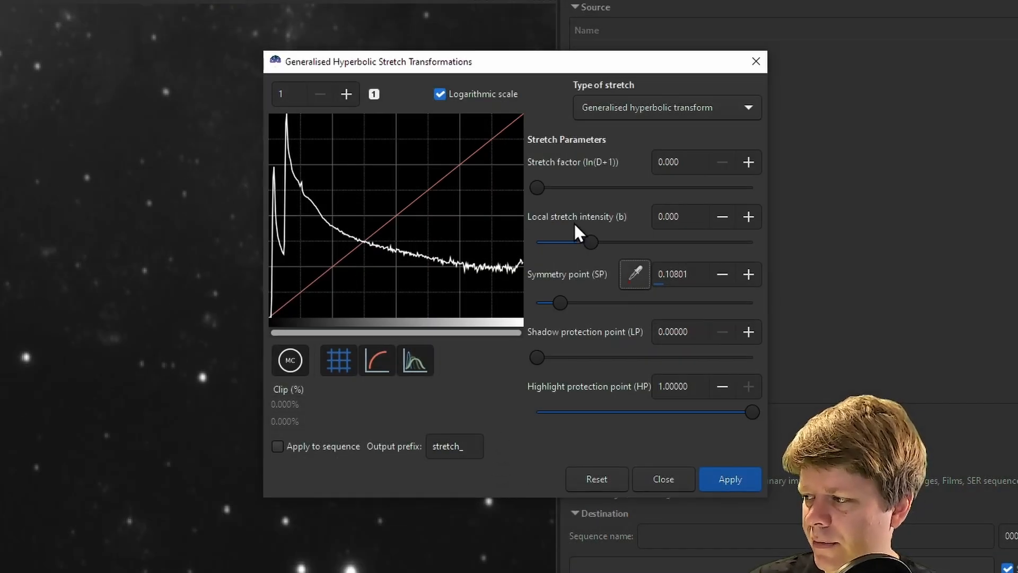
# Apply the hyperbolic stretch with a stretch factor of 1.503 and a highlight protection point of 0.63636
pyautogui.moveTo(537, 188); pyautogui.dragTo(569, 188)
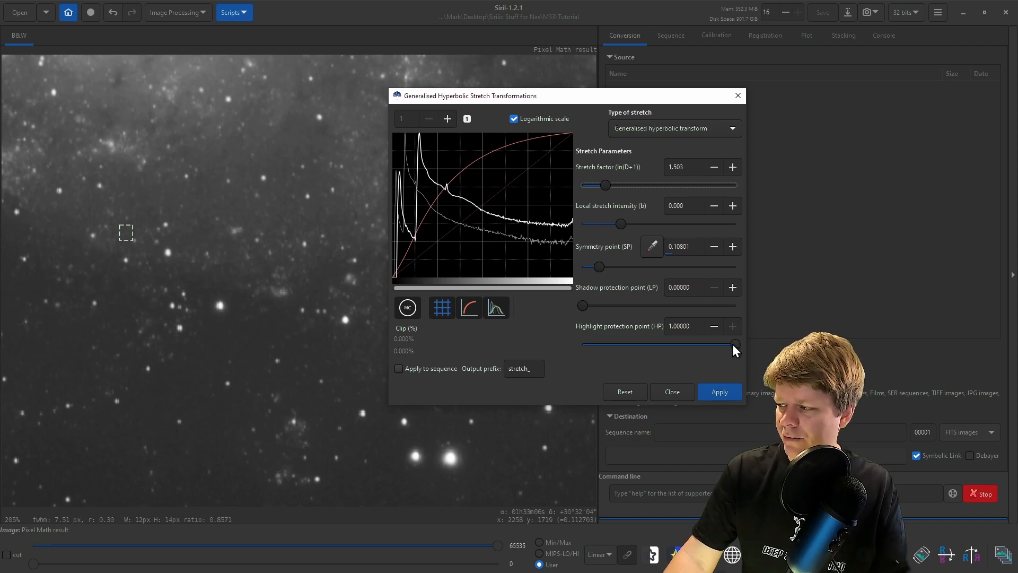
pyautogui.moveTo(733, 345); pyautogui.dragTo(679, 336)
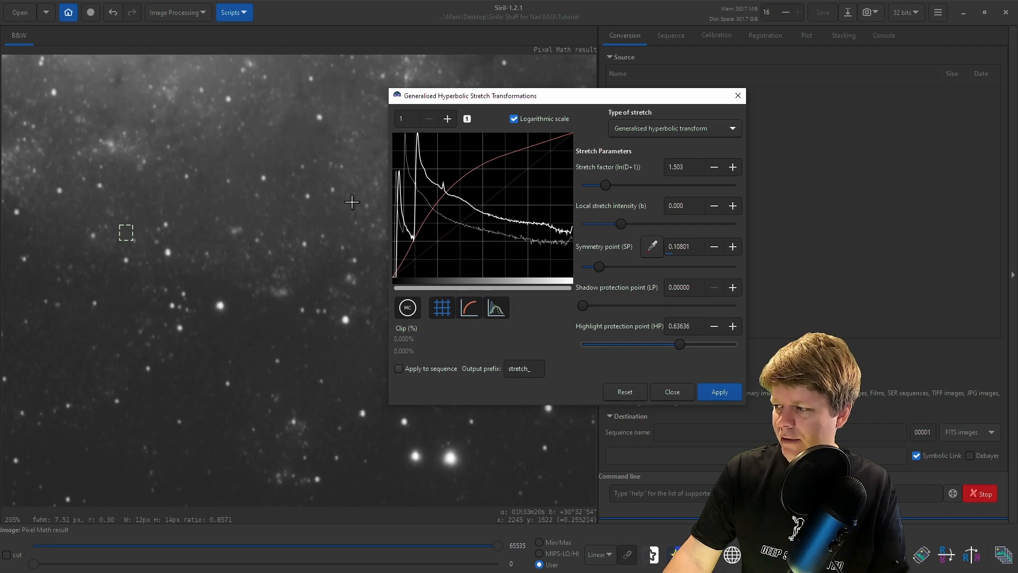
pyautogui.scroll(-3, 226, 249)
pyautogui.scroll(-1, 212, 265)
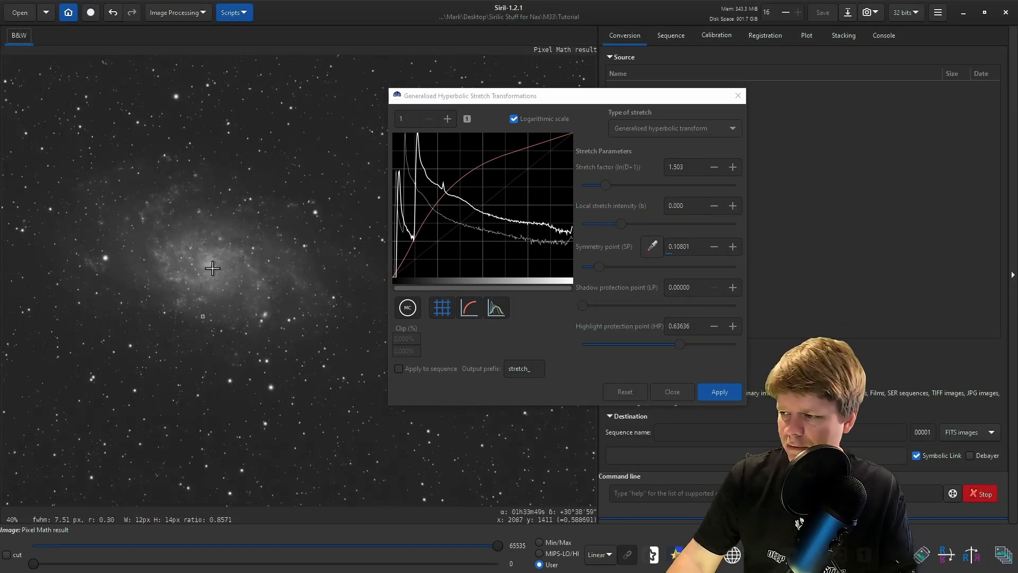
pyautogui.moveTo(212, 284); pyautogui.dragTo(229, 277)
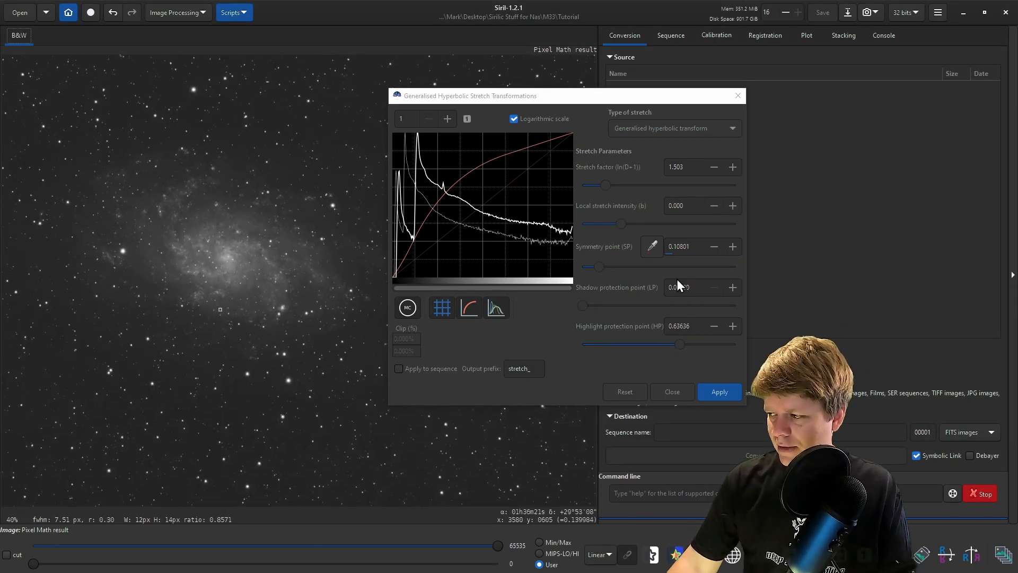
pyautogui.click(719, 392)
# Apply another linear stretch (BP shift) with a black point of 0.08889
pyautogui.click(699, 132)
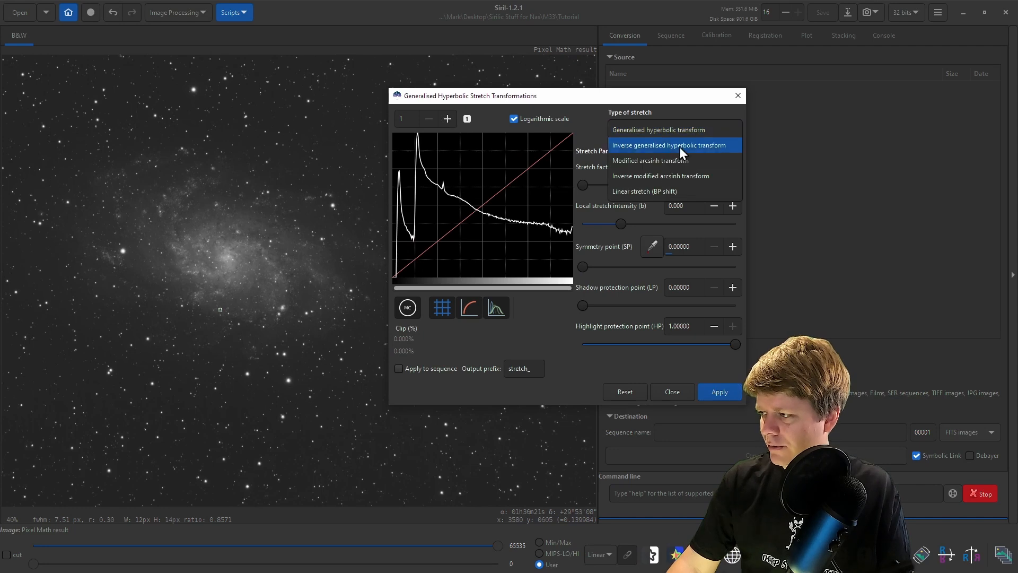
pyautogui.click(657, 192)
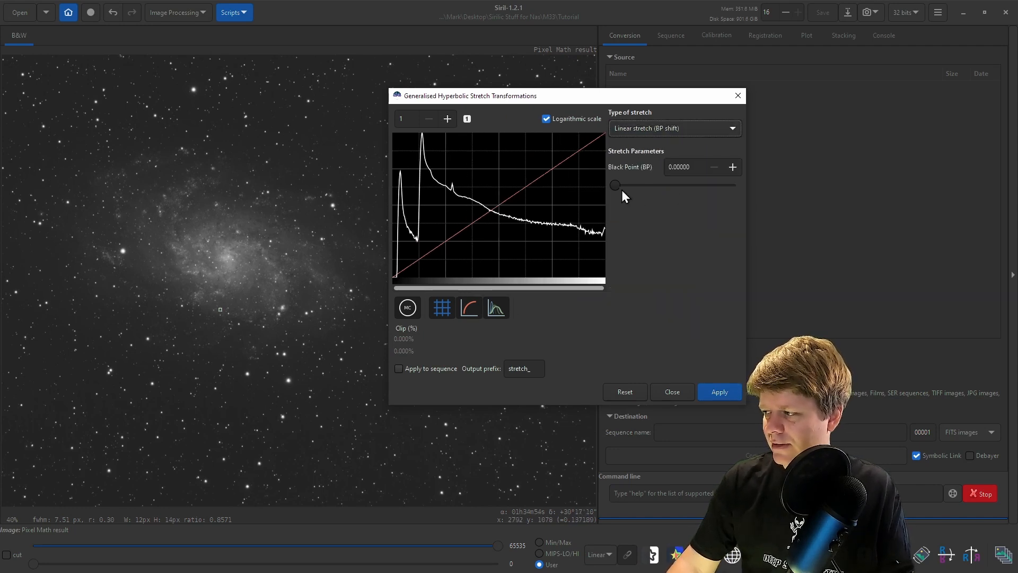
pyautogui.moveTo(617, 187); pyautogui.dragTo(628, 187)
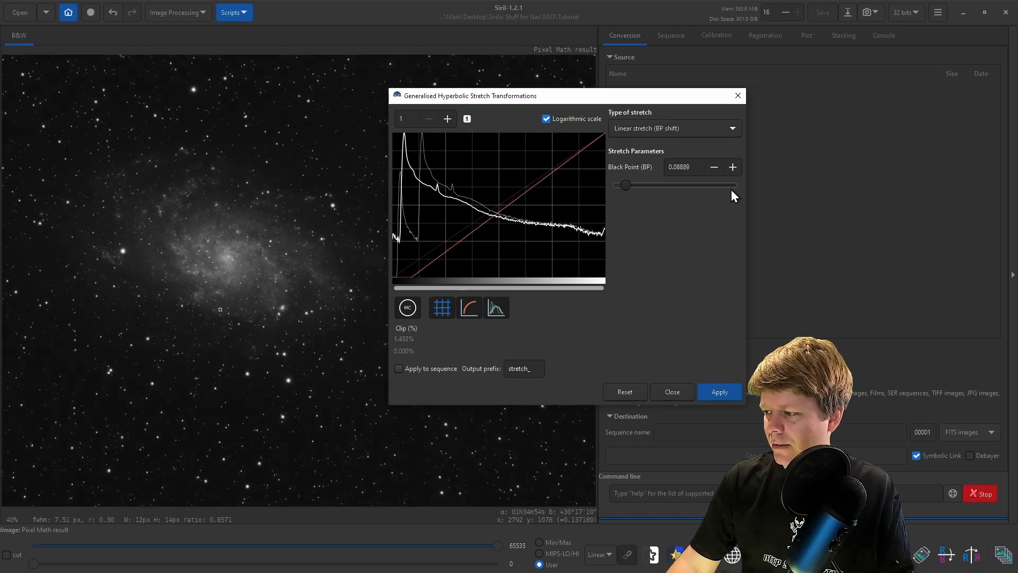
pyautogui.click(720, 392)
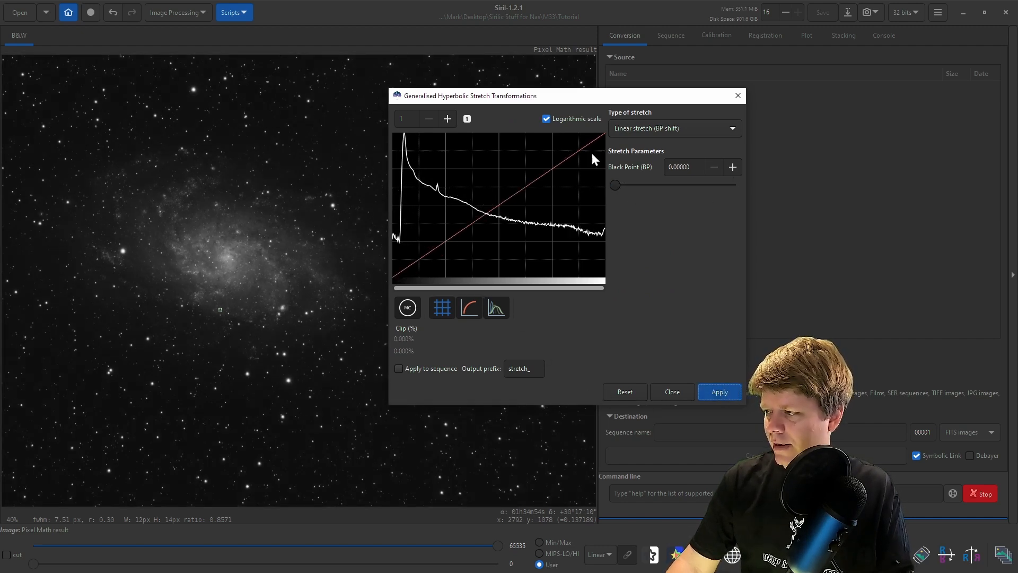
# Apply a generalised hyperbolic transform with symmetry point 0.07625, stretch factor 1.748 and highlight protection point 0.45105
pyautogui.click(645, 129)
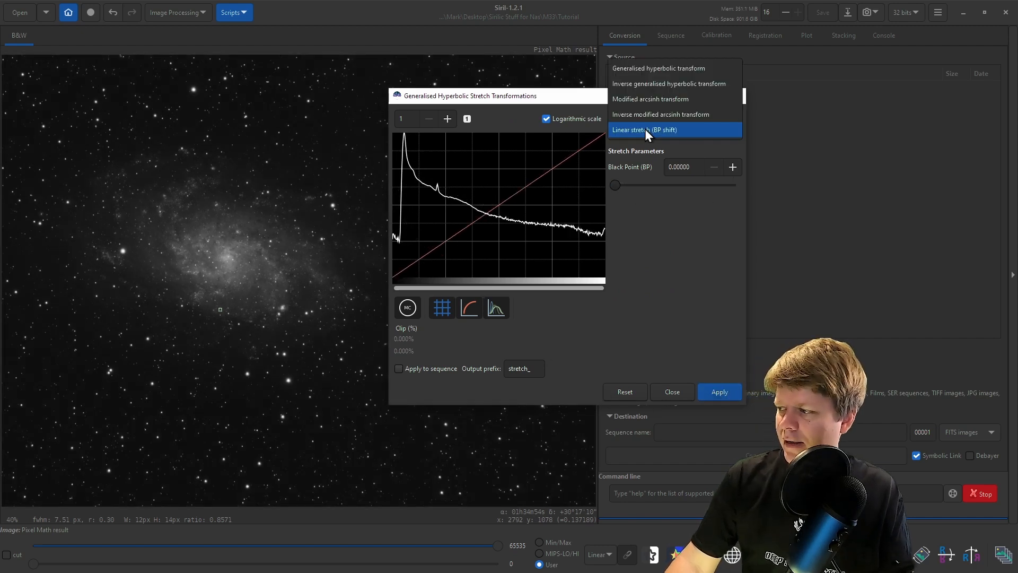
pyautogui.click(639, 67)
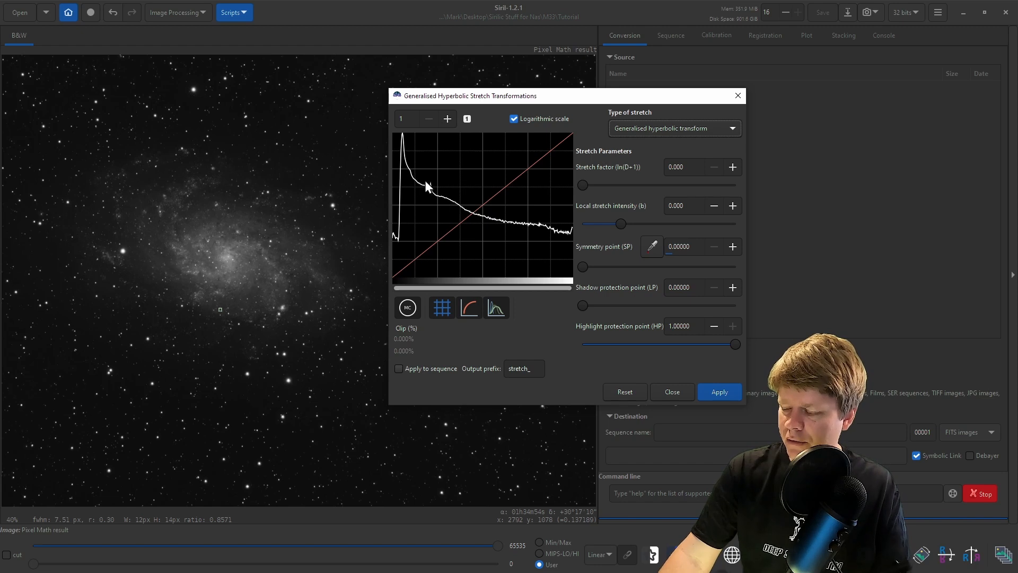
pyautogui.click(406, 162)
pyautogui.moveTo(587, 184); pyautogui.dragTo(609, 183)
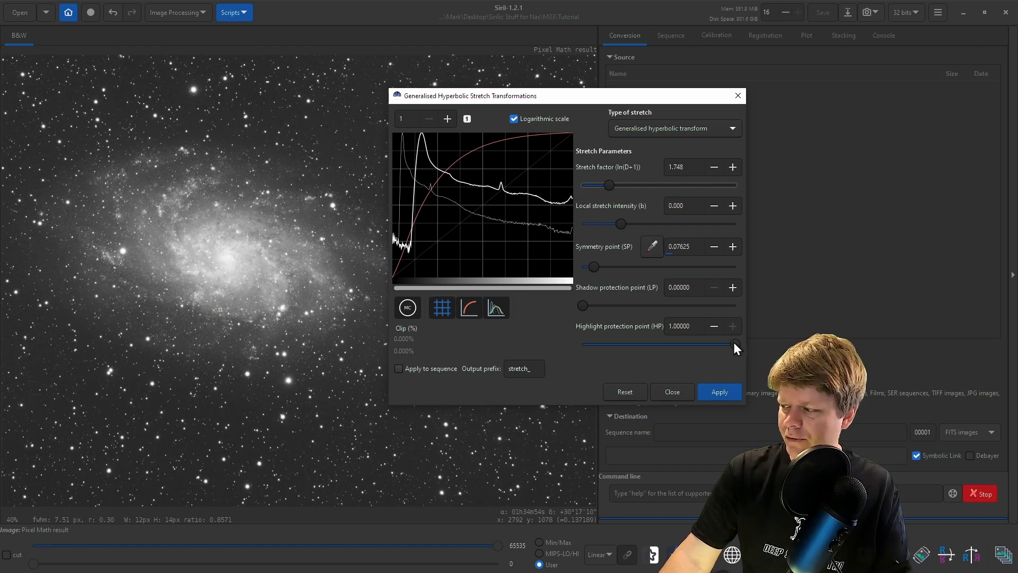
pyautogui.moveTo(736, 345); pyautogui.dragTo(653, 338)
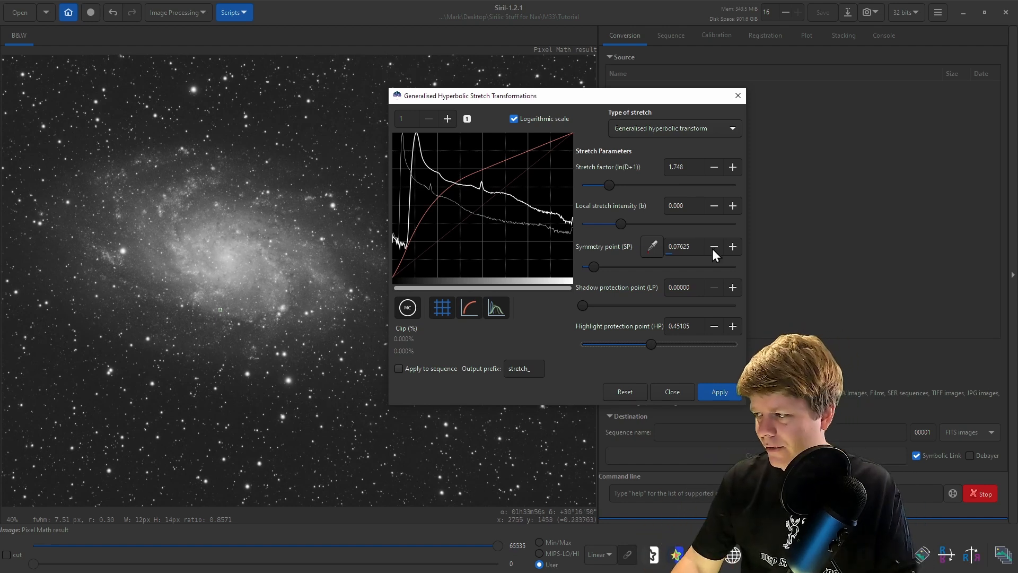
pyautogui.click(719, 391)
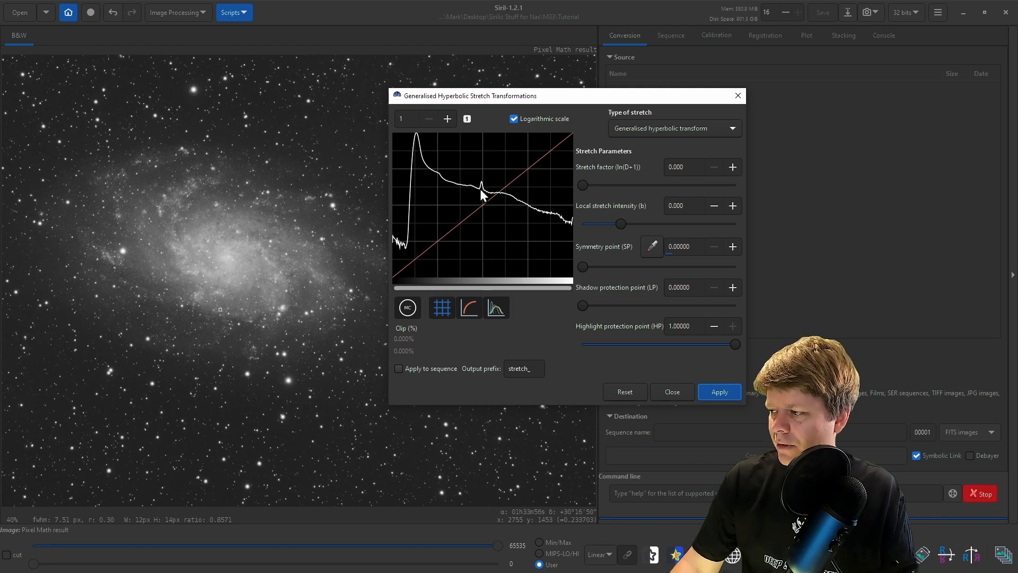
# Apply a second hyperbolic stretch to the galaxy with symmetry point 0.25806, stretch factor 1.294 and highlight protection point 0.84615
pyautogui.scroll(-3, 180, 219)
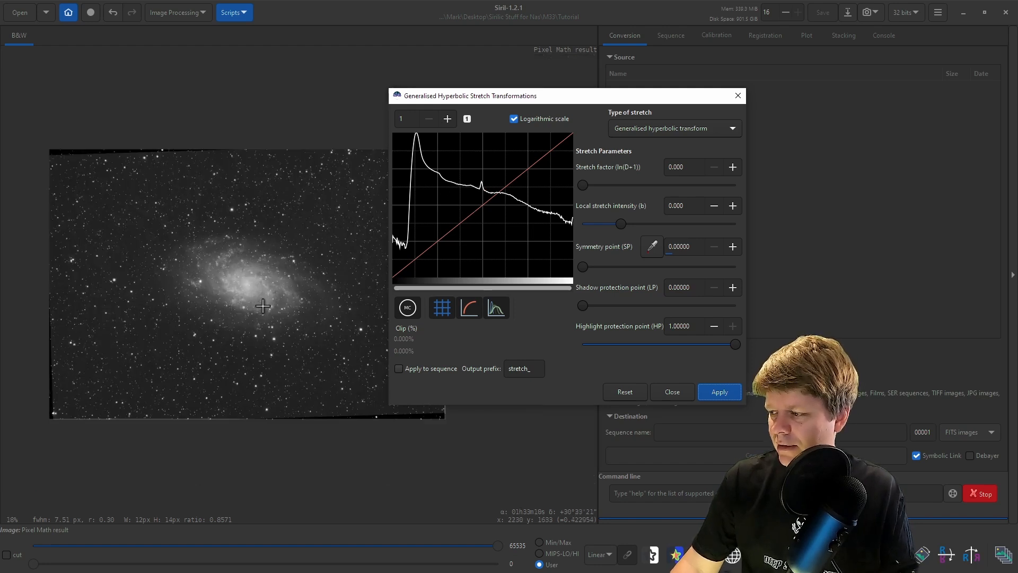
pyautogui.scroll(3, 283, 310)
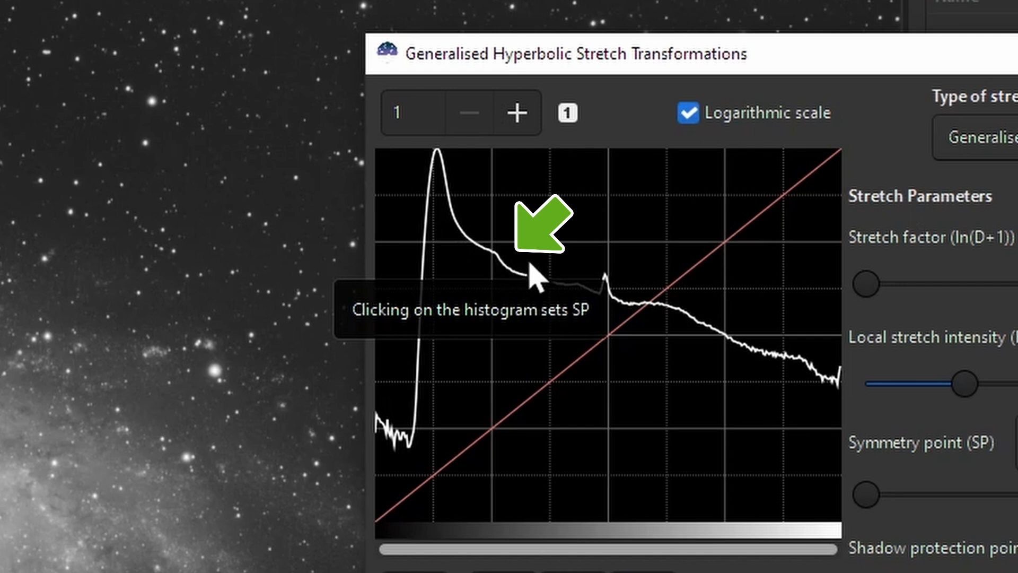
pyautogui.click(498, 261)
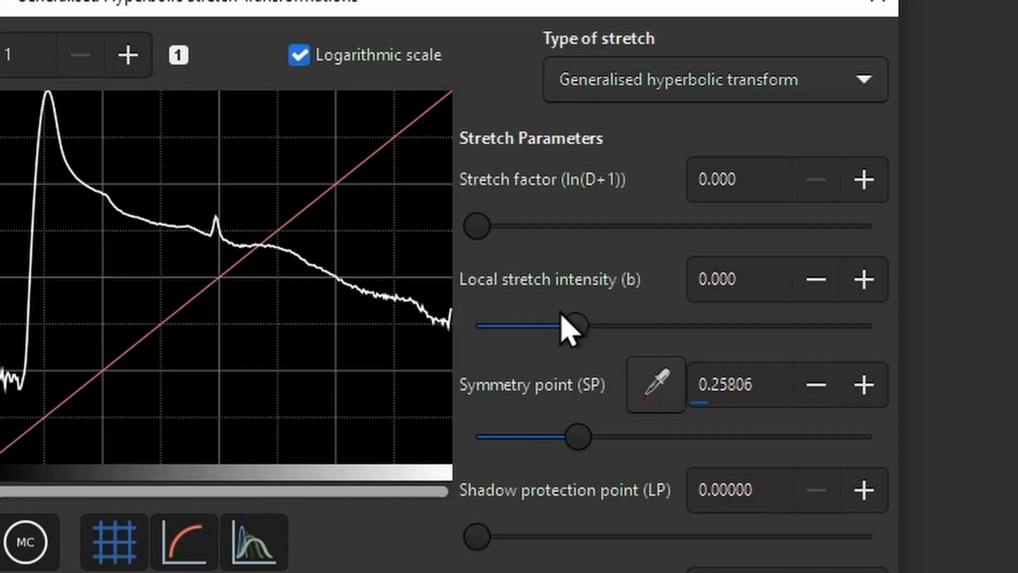
pyautogui.moveTo(485, 231); pyautogui.dragTo(504, 235)
pyautogui.moveTo(593, 189); pyautogui.dragTo(604, 189)
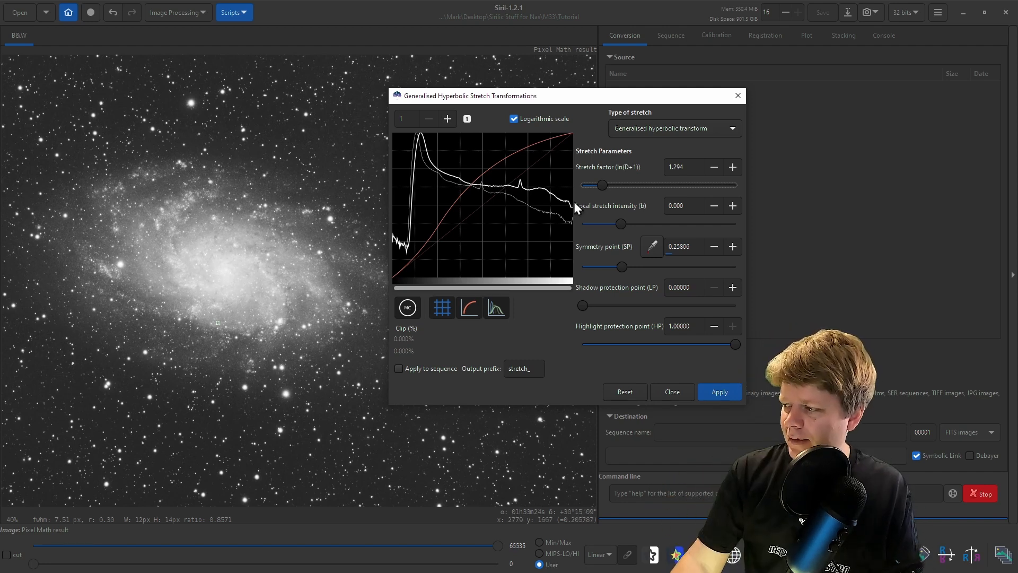
pyautogui.moveTo(736, 345); pyautogui.dragTo(712, 343)
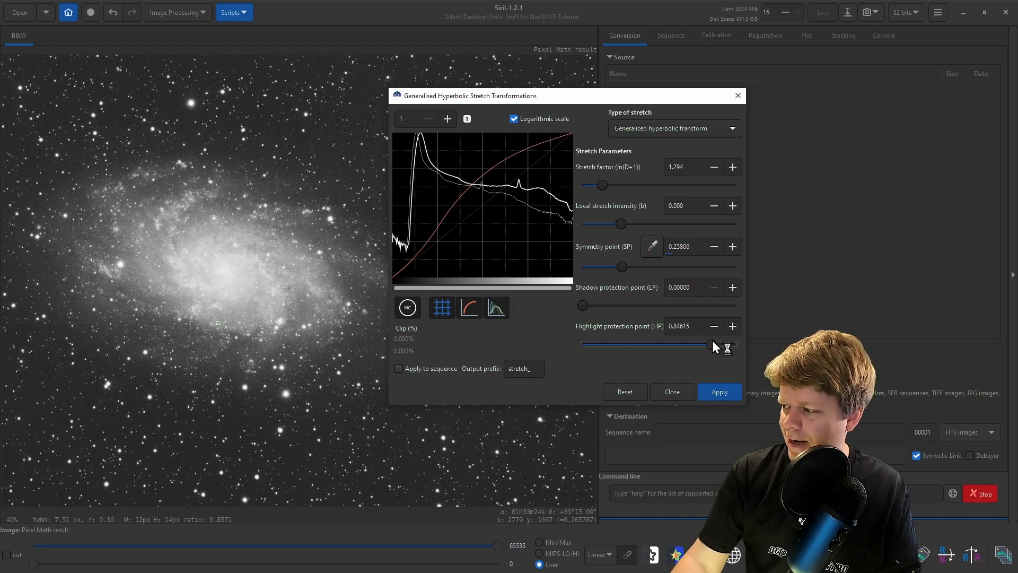
pyautogui.click(719, 392)
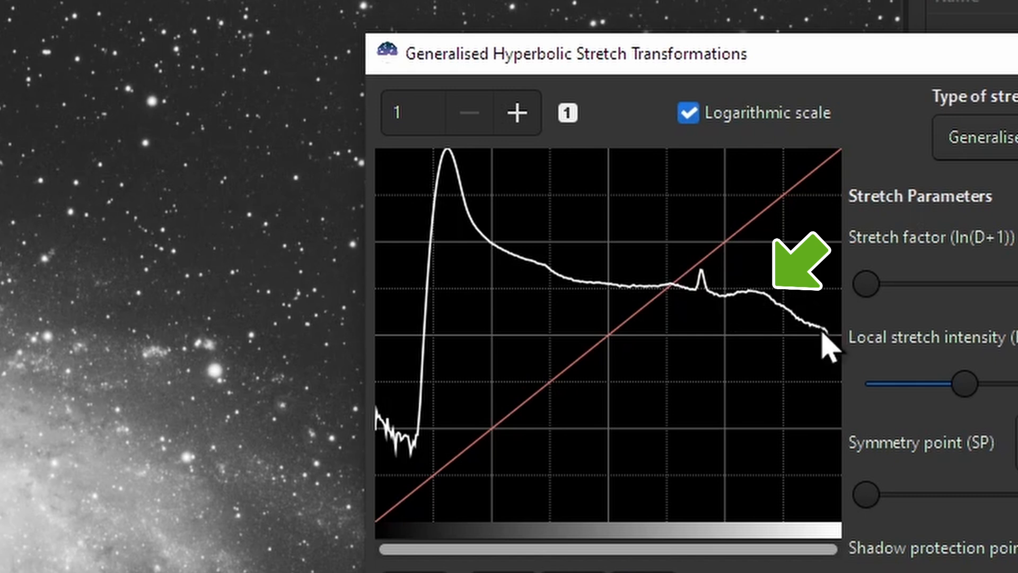
# Stretch around the bright end of the histogram with symmetry point 0.82111 and local stretch intensity -2.902
pyautogui.click(767, 306)
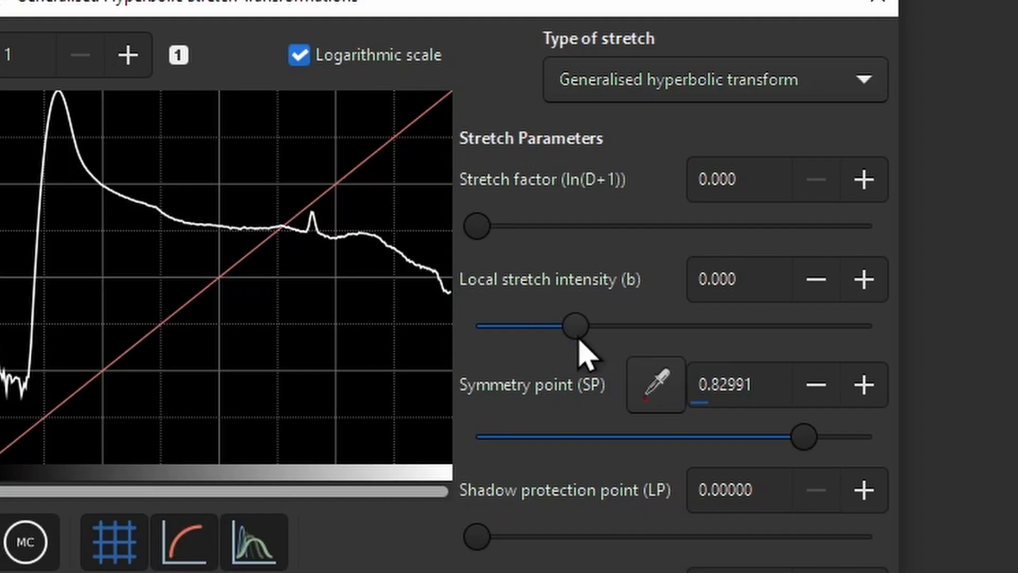
pyautogui.click(573, 326)
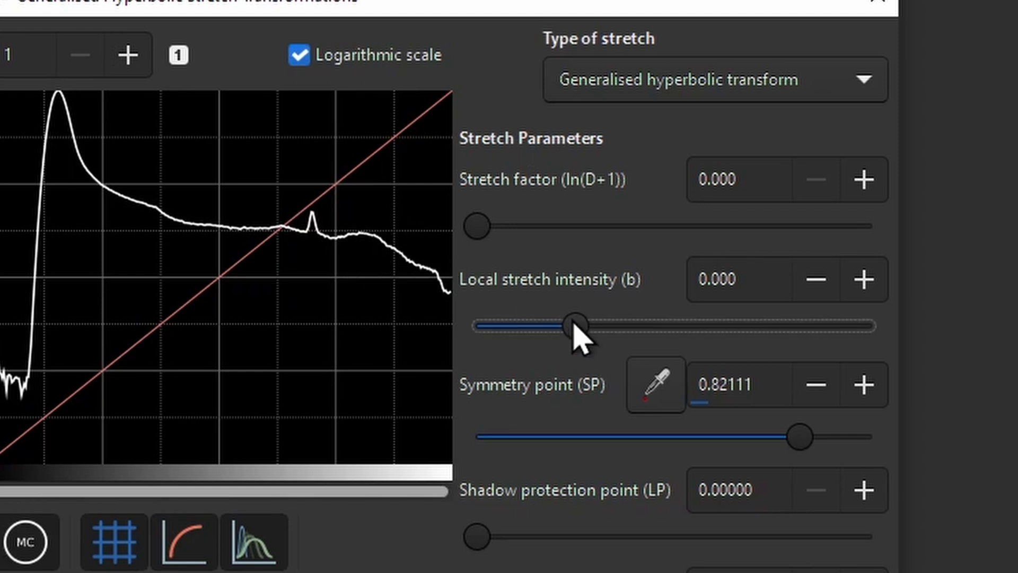
pyautogui.moveTo(577, 328); pyautogui.dragTo(516, 326)
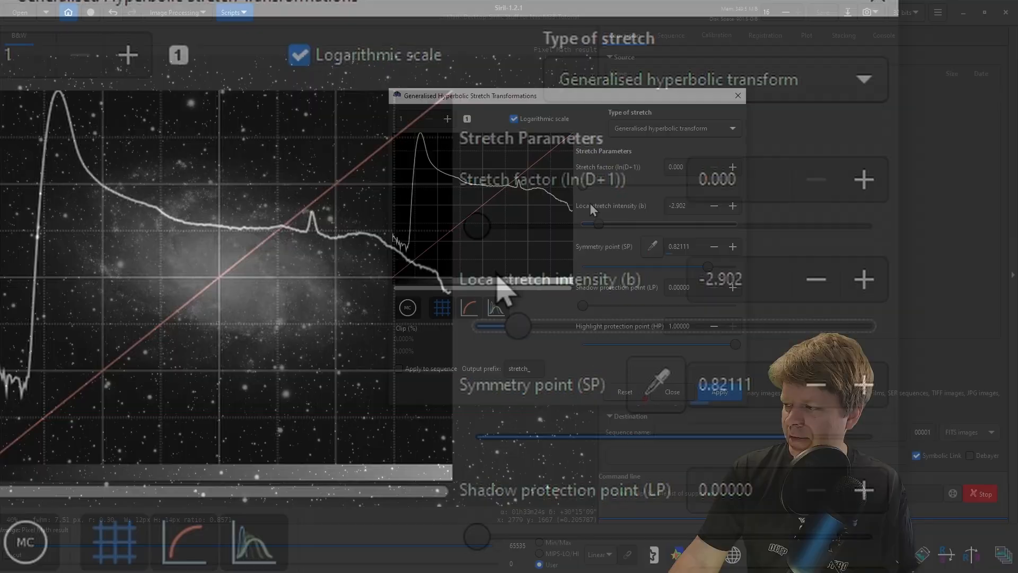
pyautogui.moveTo(583, 186); pyautogui.dragTo(608, 187)
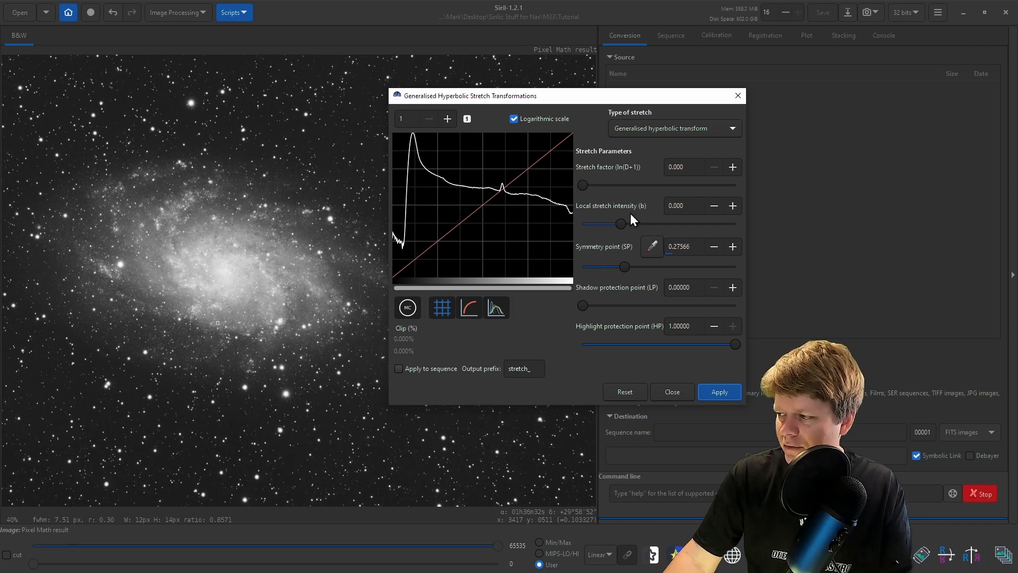
# Apply a mild hyperbolic stretch with symmetry point 0.27566, stretch factor 0.385 and highlight protection point 0.61189, checking the galaxy's outskirts in the preview
pyautogui.moveTo(583, 186); pyautogui.dragTo(589, 186)
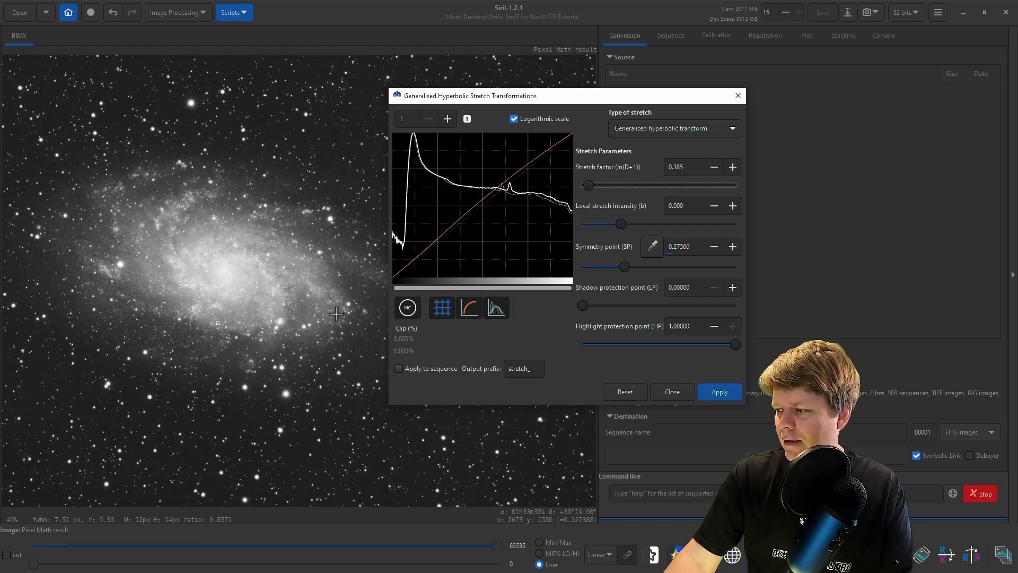
pyautogui.scroll(-1, 272, 324)
pyautogui.scroll(-2, 272, 323)
pyautogui.scroll(2, 276, 348)
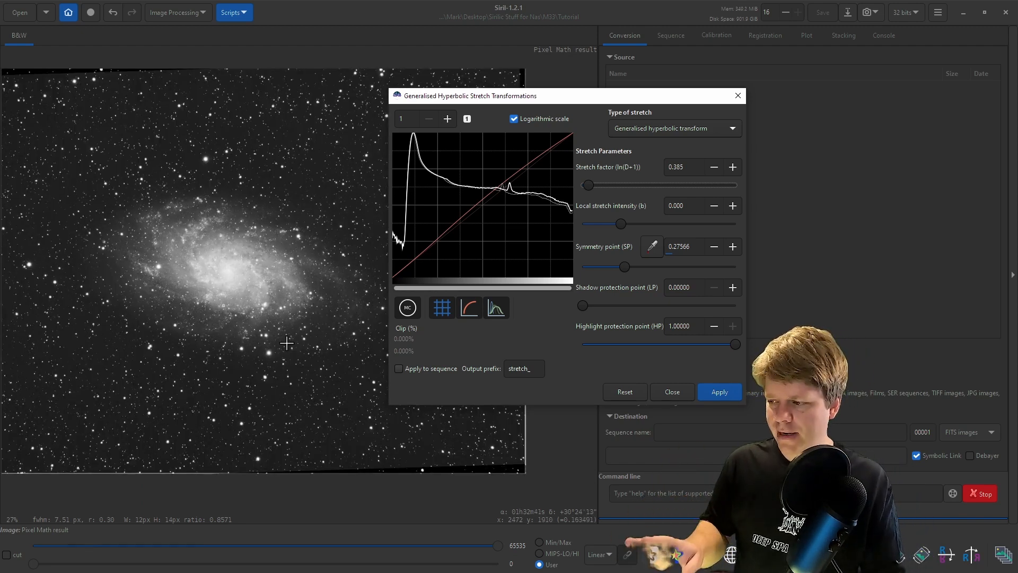
pyautogui.scroll(3, 243, 339)
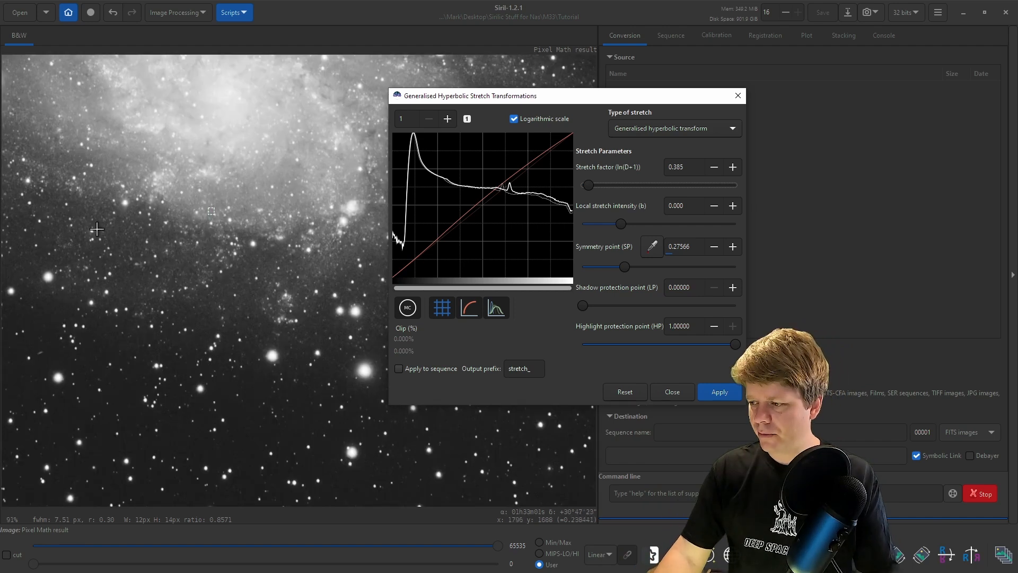
pyautogui.scroll(1, 241, 334)
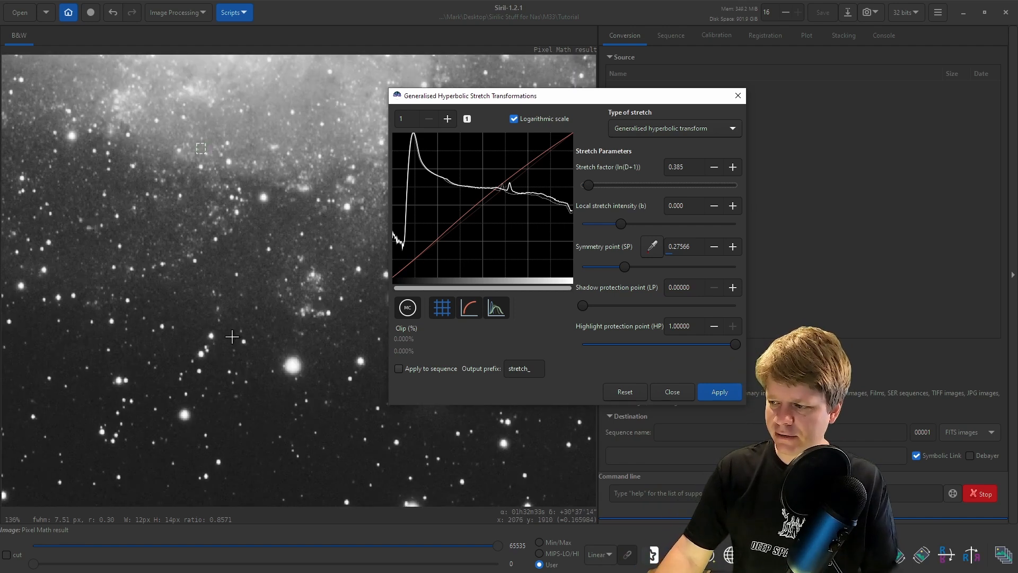
pyautogui.scroll(-3, 246, 262)
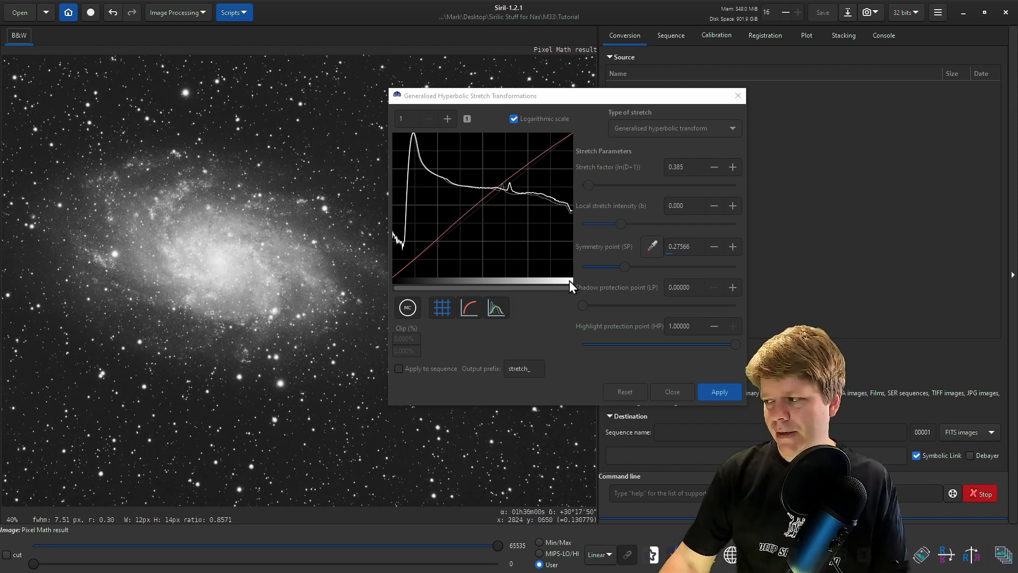
pyautogui.moveTo(733, 342); pyautogui.dragTo(700, 345)
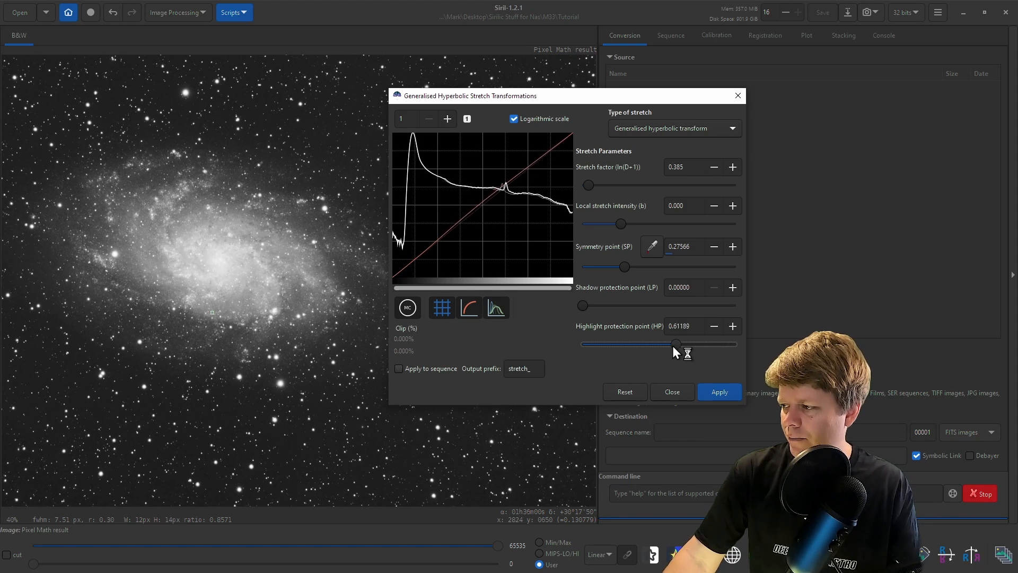
pyautogui.click(667, 391)
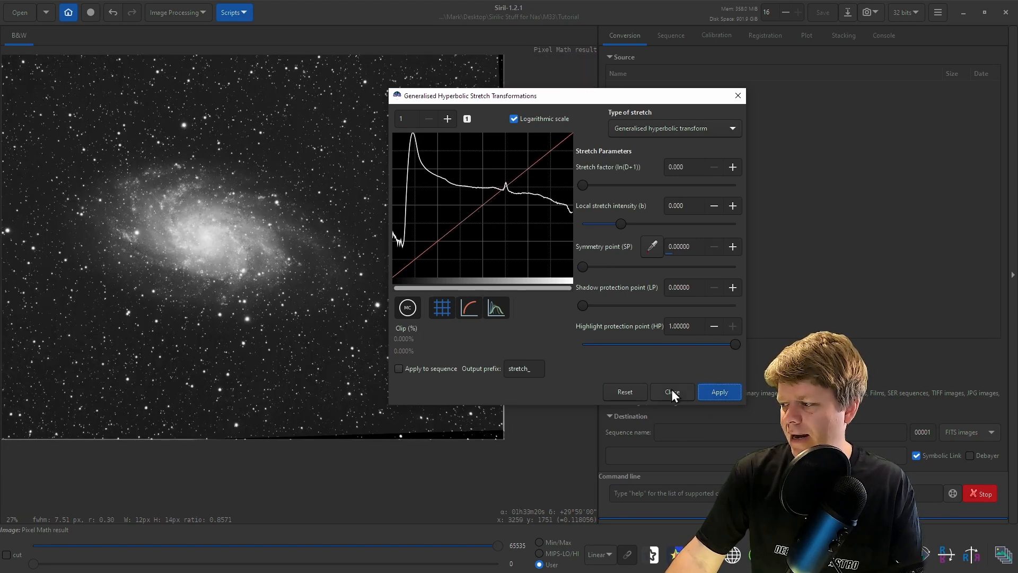
# Close the stretch dialog and save the stretched luminance as Luminance LHa.fit
pyautogui.click(671, 391)
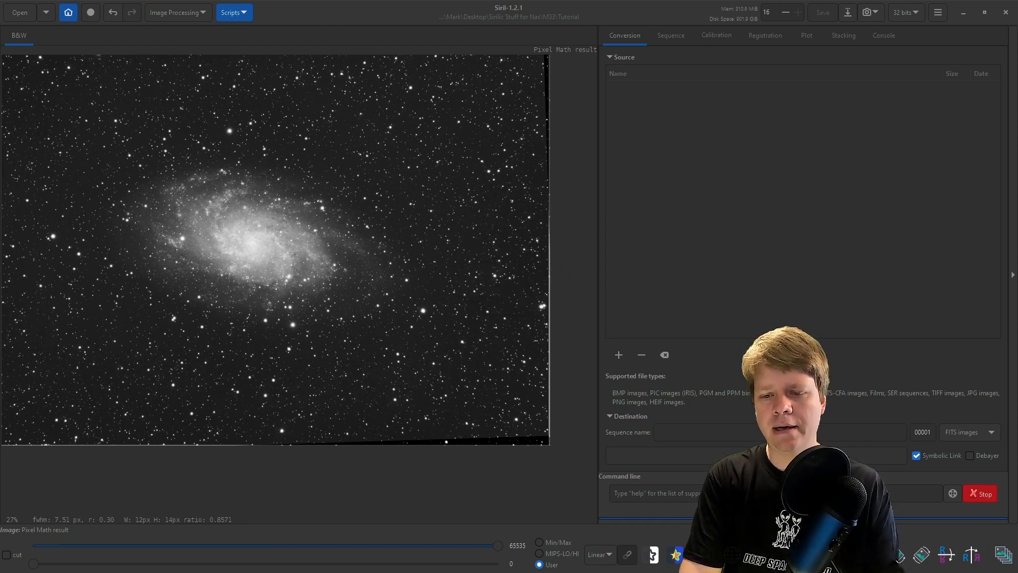
pyautogui.click(497, 271)
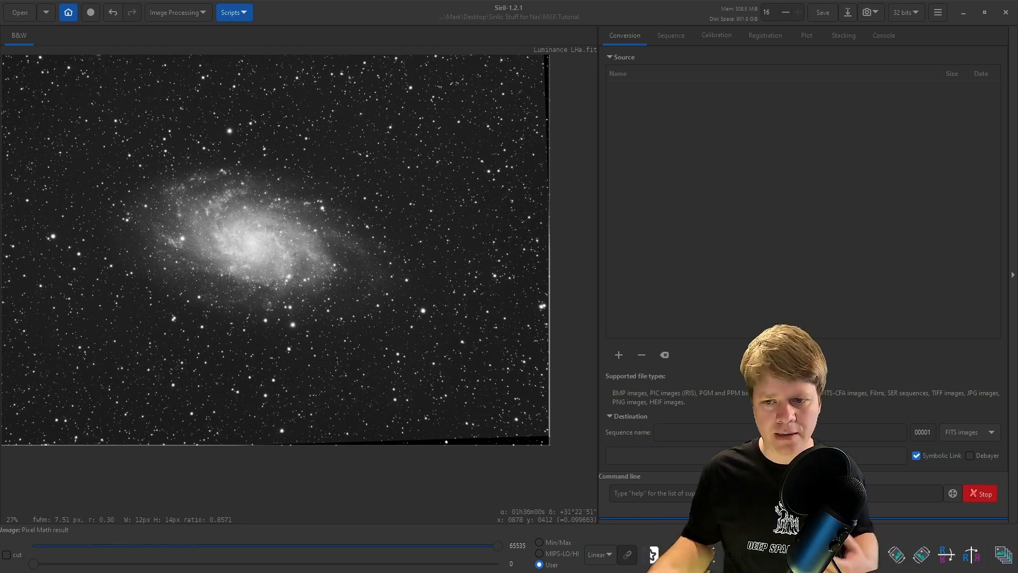
# Switch to GIMP, open RGG Stretched.fit and check the image's encoding options
pyautogui.moveTo(0, 238); pyautogui.dragTo(926, 1)
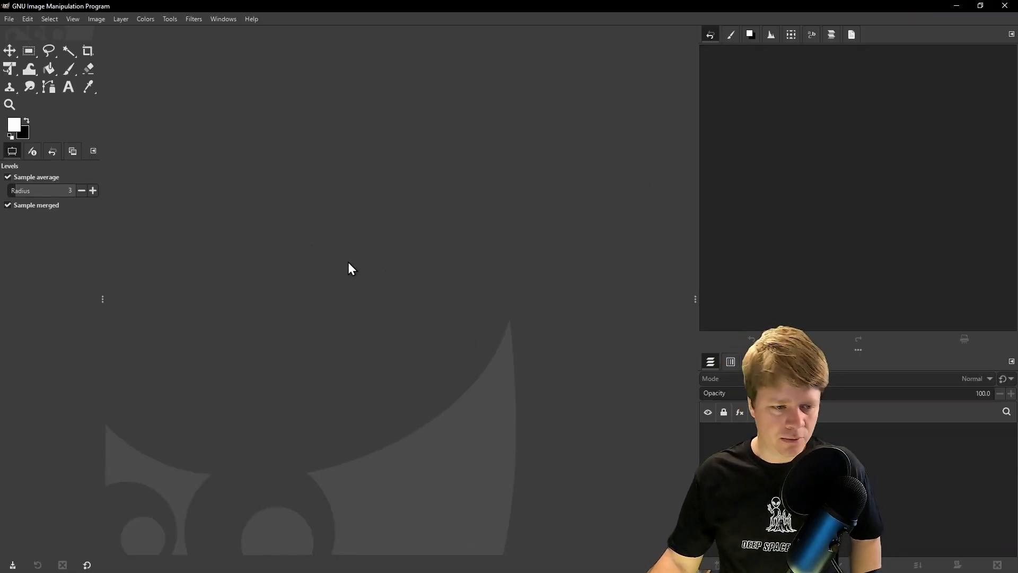
pyautogui.click(9, 19)
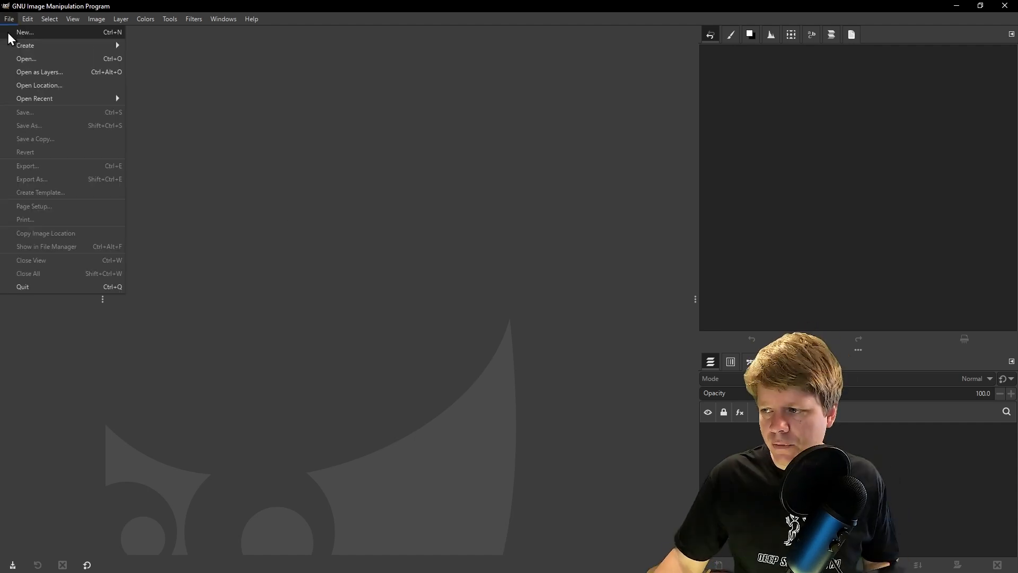
pyautogui.click(22, 60)
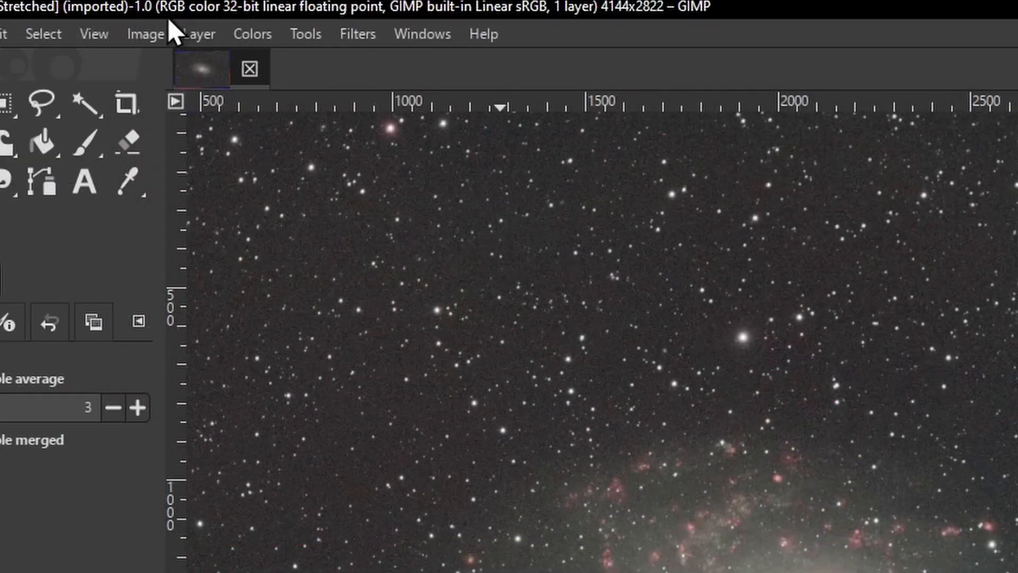
pyautogui.click(101, 19)
pyautogui.moveTo(202, 98)
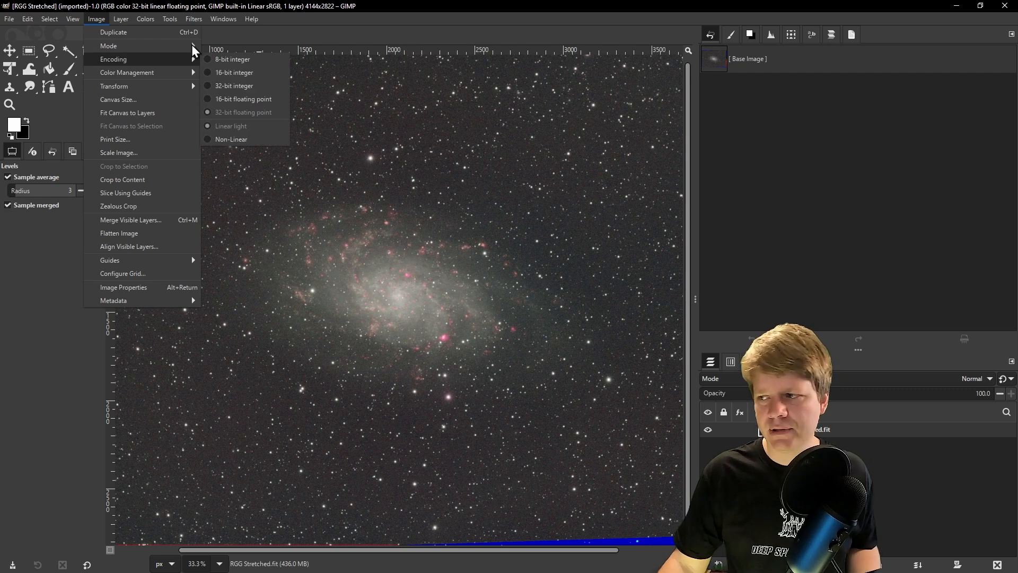
pyautogui.click(146, 20)
# Add Luminance LHa.fit as a layer and place it beneath the RGG Stretched layer
pyautogui.click(11, 20)
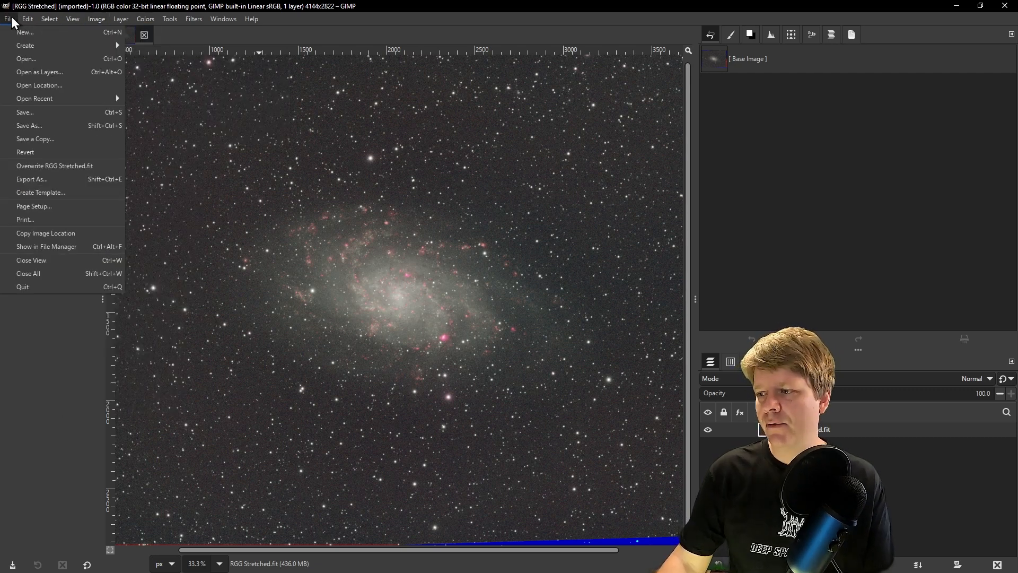
pyautogui.click(24, 73)
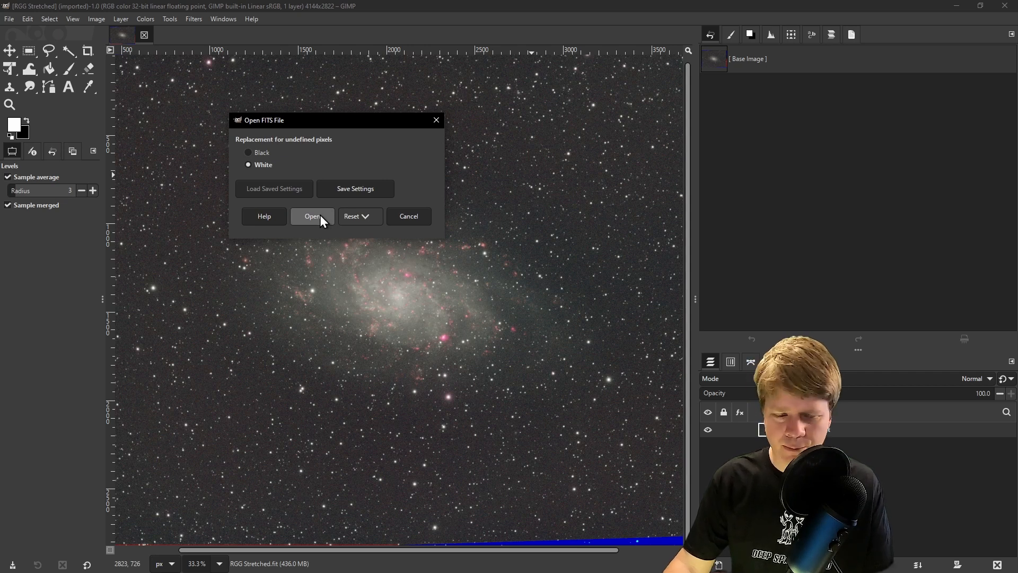
pyautogui.click(320, 214)
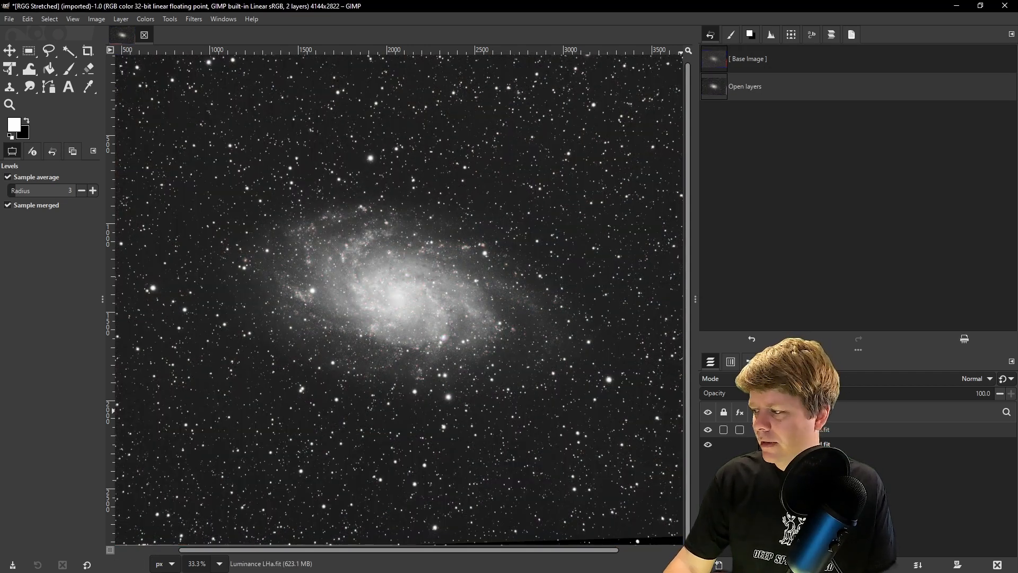
pyautogui.moveTo(769, 430); pyautogui.dragTo(742, 436)
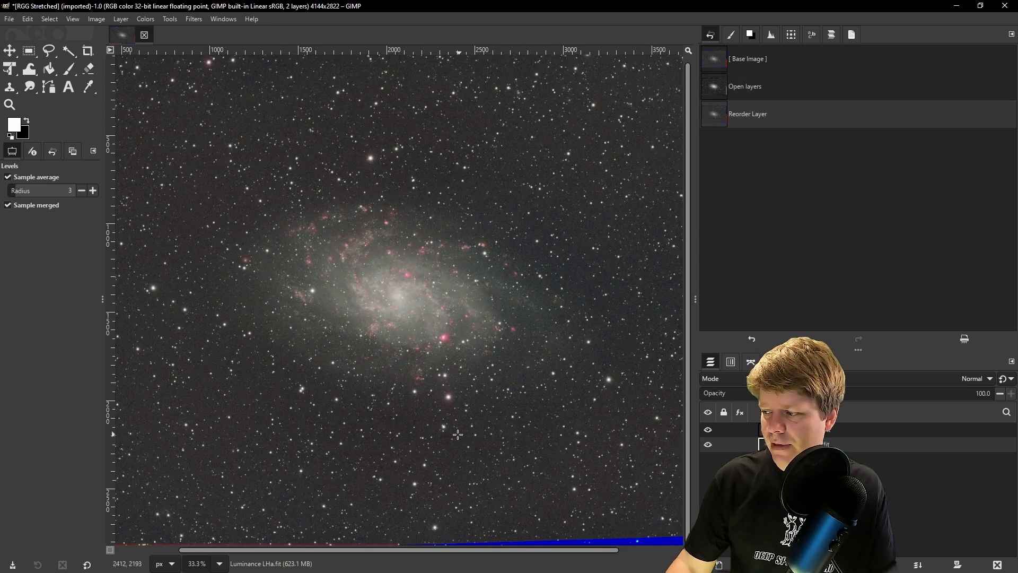
# Compare the star alignment of both layers around a bright star by toggling the colour layer's visibility
pyautogui.scroll(12, 448, 403)
pyautogui.scroll(7, 441, 379)
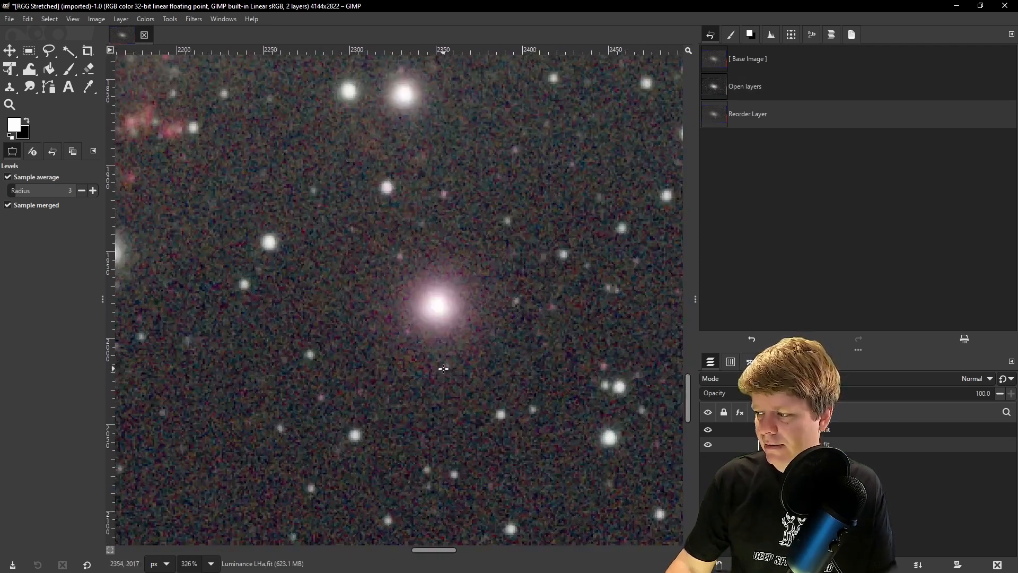
pyautogui.click(708, 429)
pyautogui.click(708, 430)
pyautogui.click(708, 429)
pyautogui.click(708, 429)
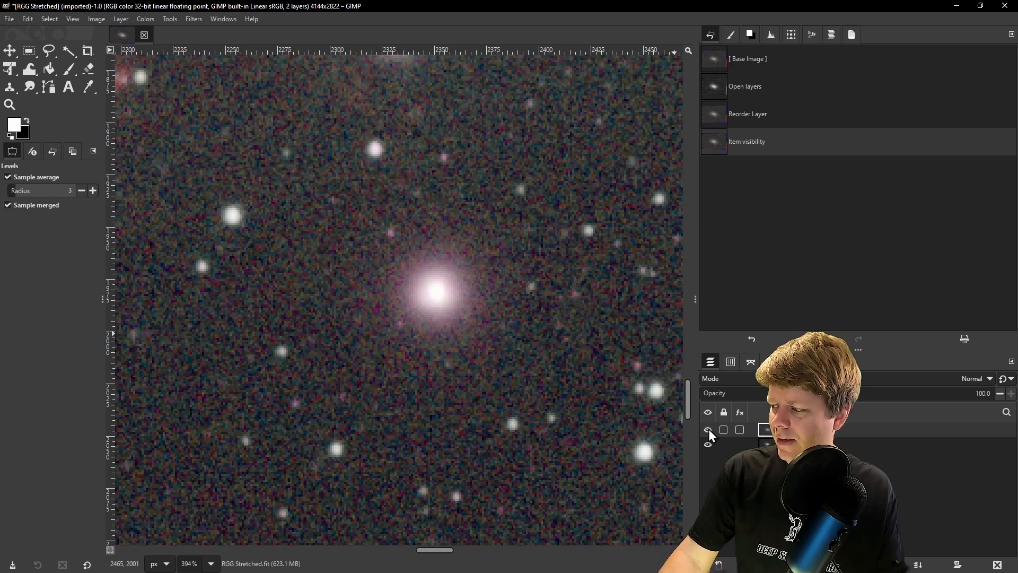
pyautogui.click(708, 429)
pyautogui.scroll(-4, 448, 274)
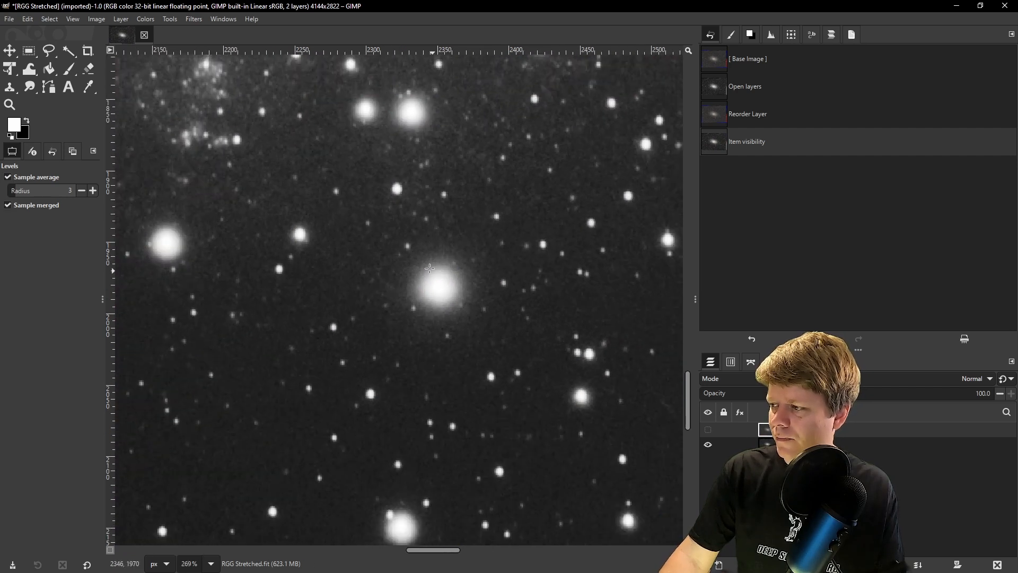
# Duplicate the Luminance LHa layer and rename the copy as High Pass
pyautogui.click(767, 444)
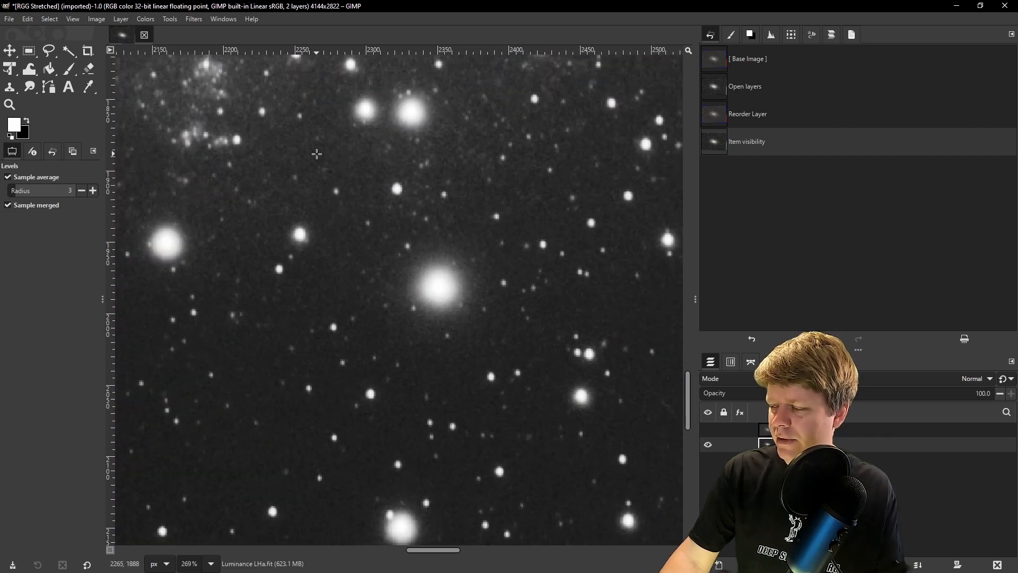
pyautogui.hotkey('shift', 'ctrl', 'j')
pyautogui.moveTo(460, 323); pyautogui.dragTo(424, 303)
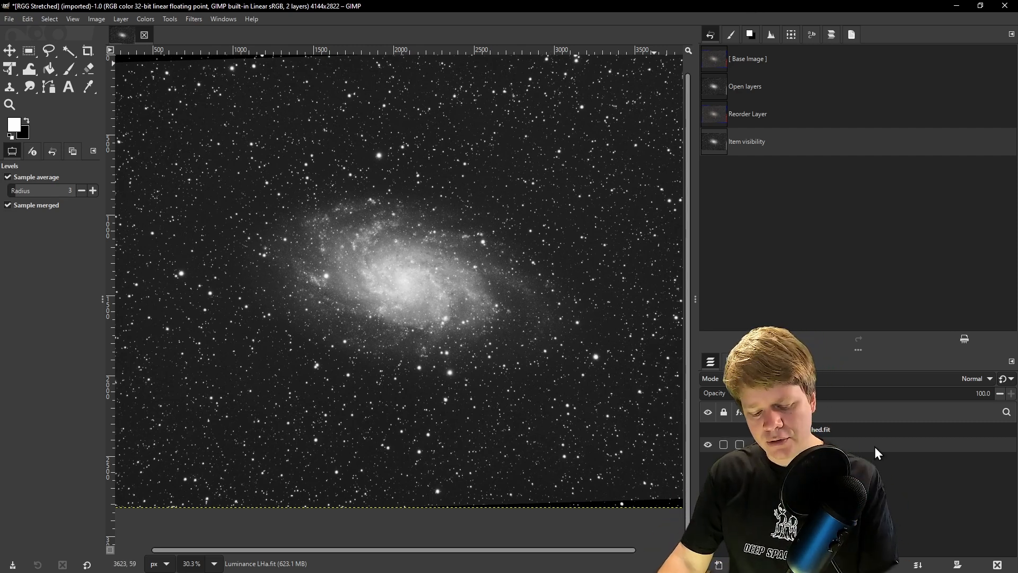
pyautogui.hotkey('ctrl', 'shift', 'd')
pyautogui.doubleClick(840, 442)
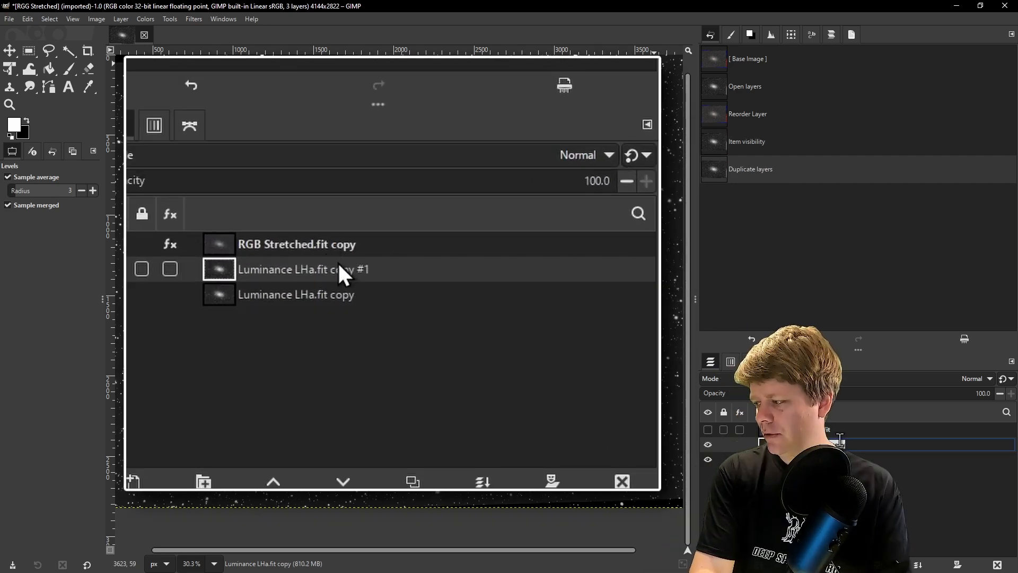
pyautogui.write('High Pass')
pyautogui.press('Return')
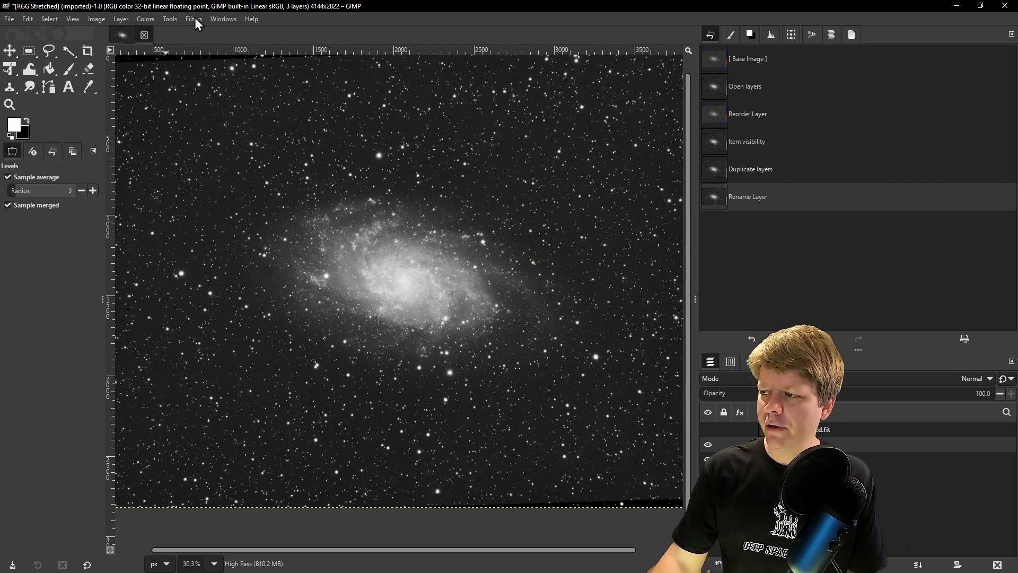
# Apply the High Pass filter to the High Pass layer with Std. Dev. 220.9 and Contrast 3.405
pyautogui.click(194, 20)
pyautogui.moveTo(219, 93)
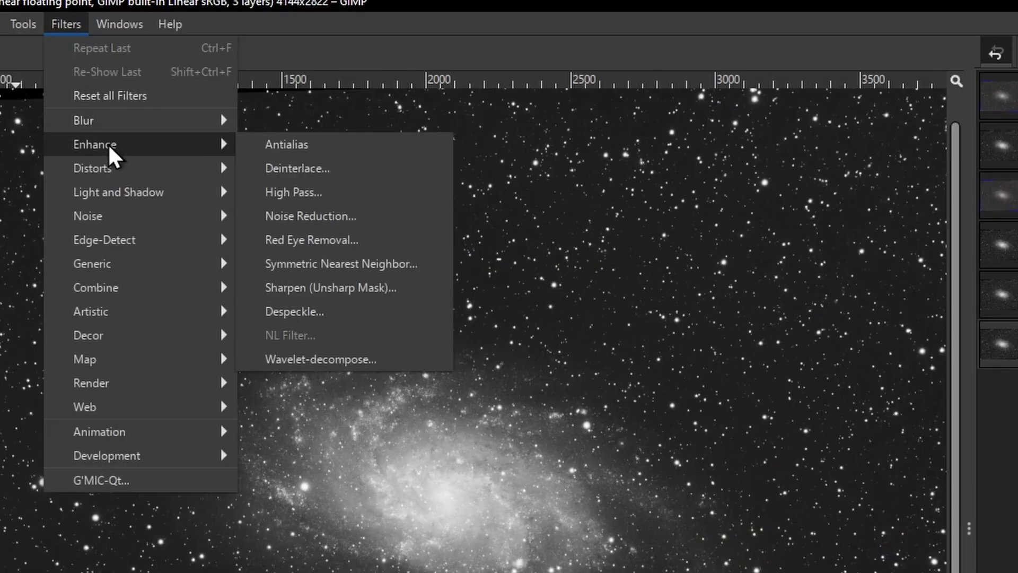
pyautogui.click(295, 198)
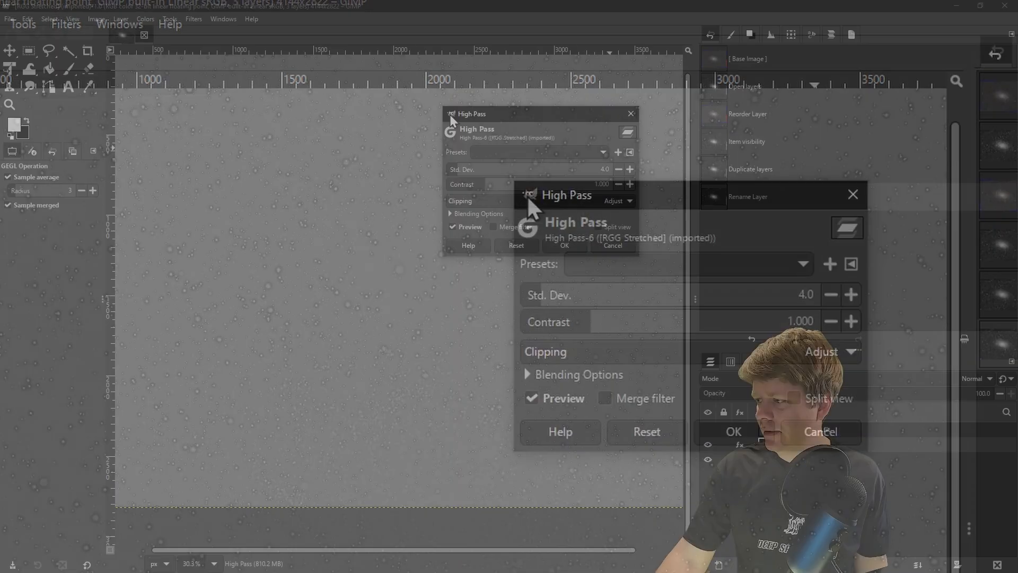
pyautogui.moveTo(450, 114); pyautogui.dragTo(405, 115)
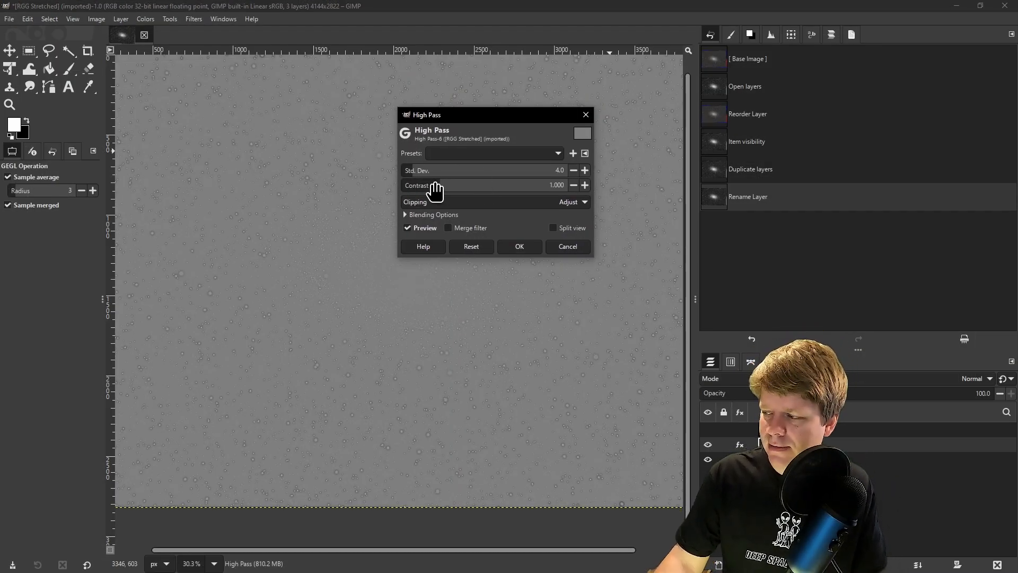
pyautogui.moveTo(435, 190); pyautogui.dragTo(466, 173)
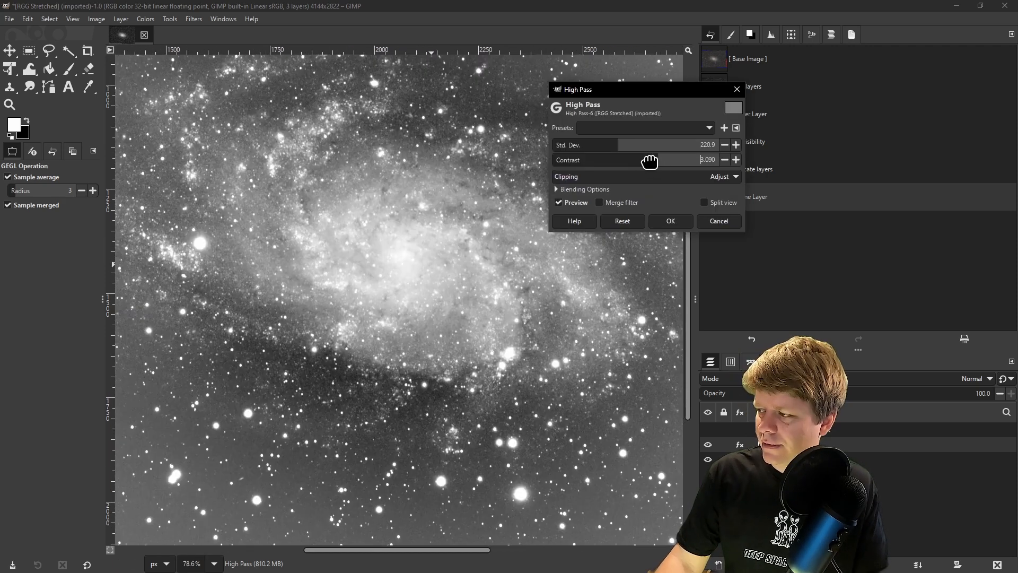
pyautogui.moveTo(648, 159)
pyautogui.mouseDown()
pyautogui.moveTo(640, 163)
pyautogui.moveTo(669, 160)
pyautogui.mouseUp()
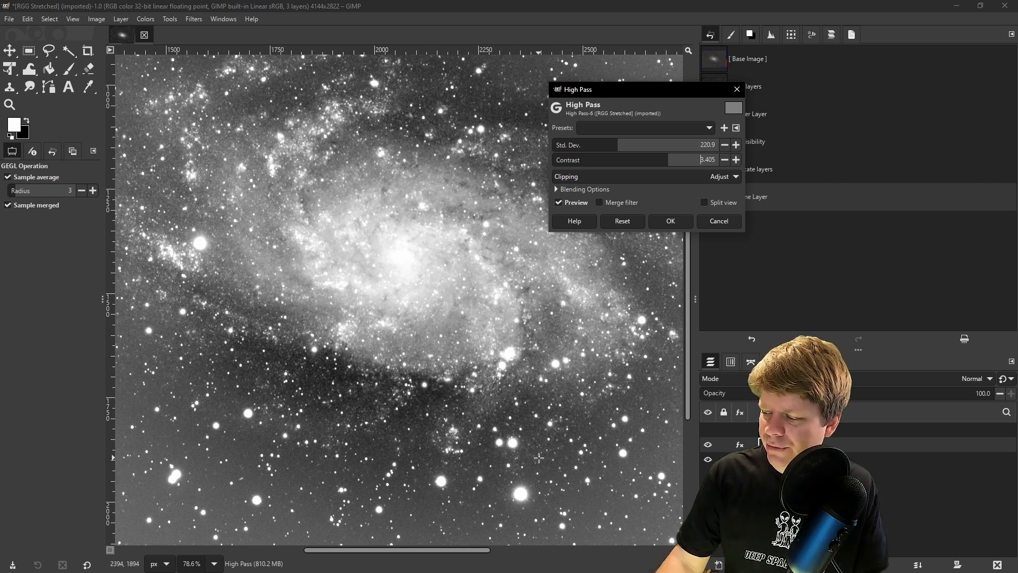
pyautogui.click(675, 219)
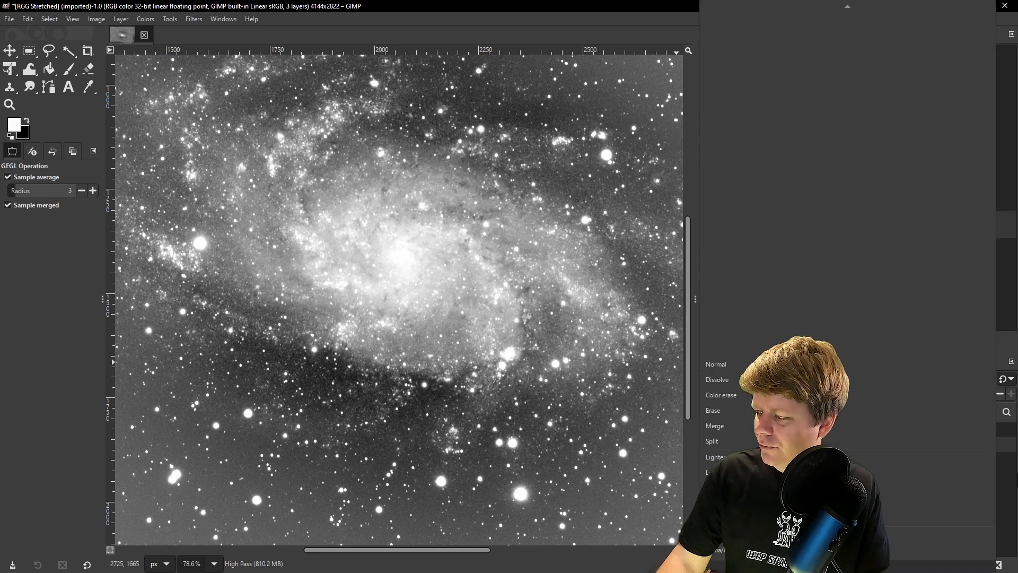
# Set the High Pass layer's blend mode to Soft light, compare it by toggling visibility, and lower its opacity to 16
pyautogui.click(769, 378)
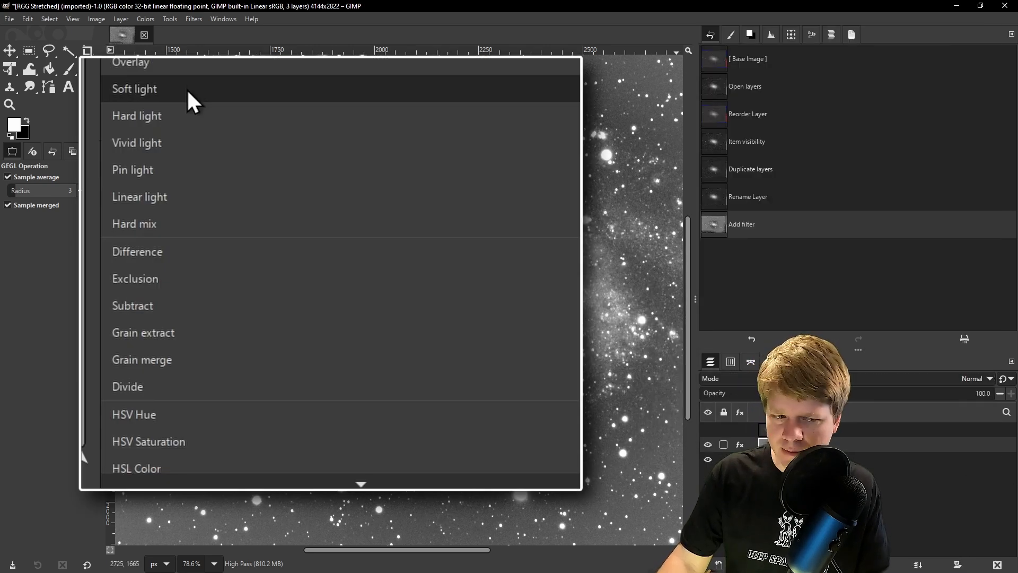
pyautogui.click(769, 379)
pyautogui.scroll(-5, 769, 411)
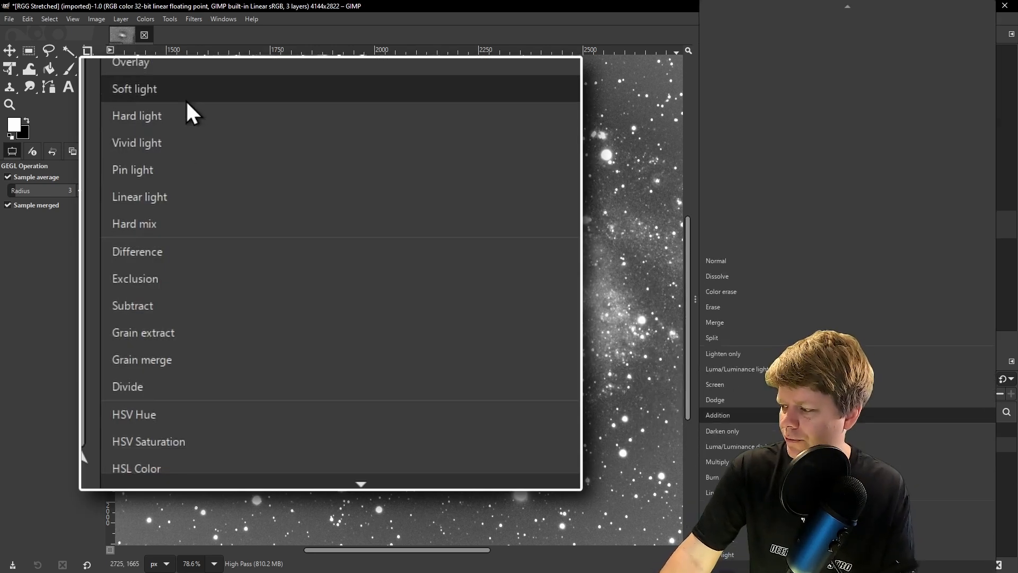
pyautogui.click(768, 436)
pyautogui.scroll(-3, 471, 280)
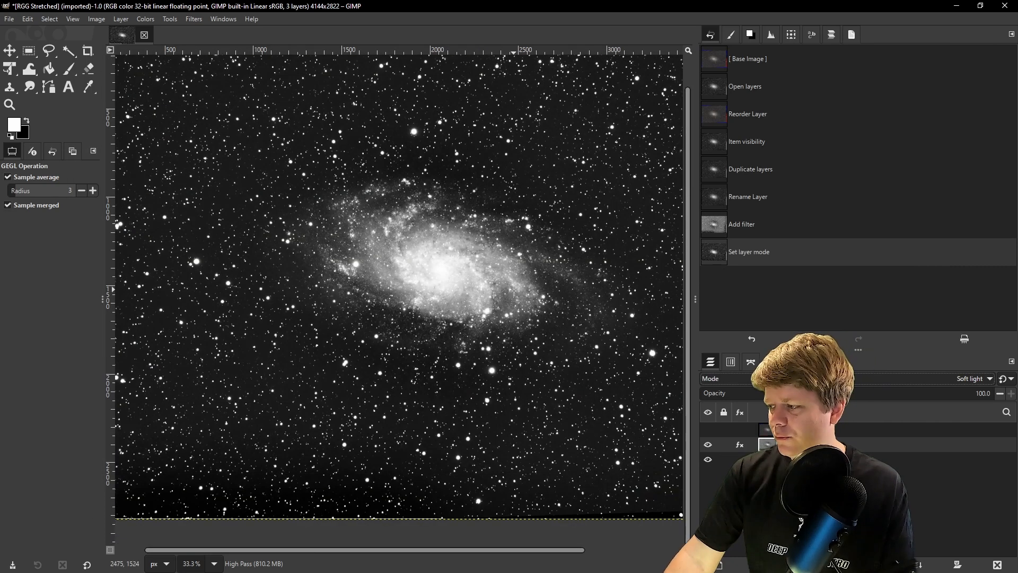
pyautogui.click(709, 446)
pyautogui.scroll(-2, 531, 320)
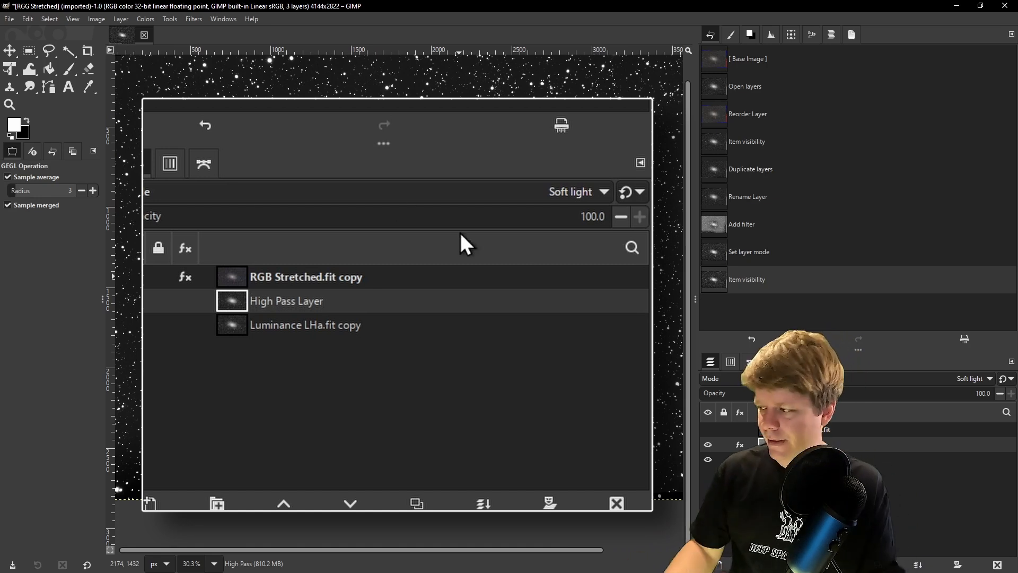
pyautogui.moveTo(963, 395); pyautogui.dragTo(930, 397)
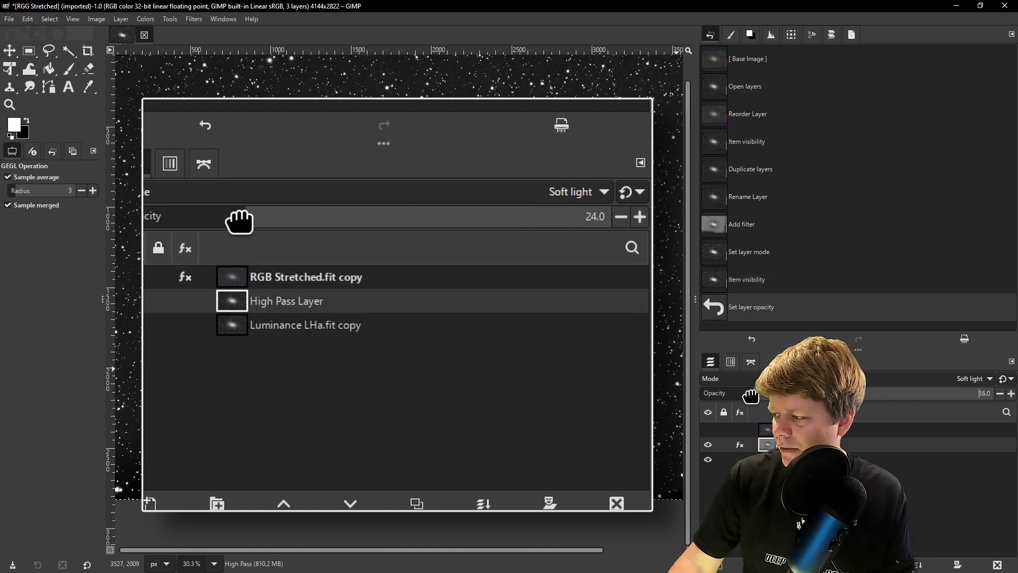
# Add a layer mask to the High Pass layer, initialized to Black (full transparency)
pyautogui.rightClick(770, 443)
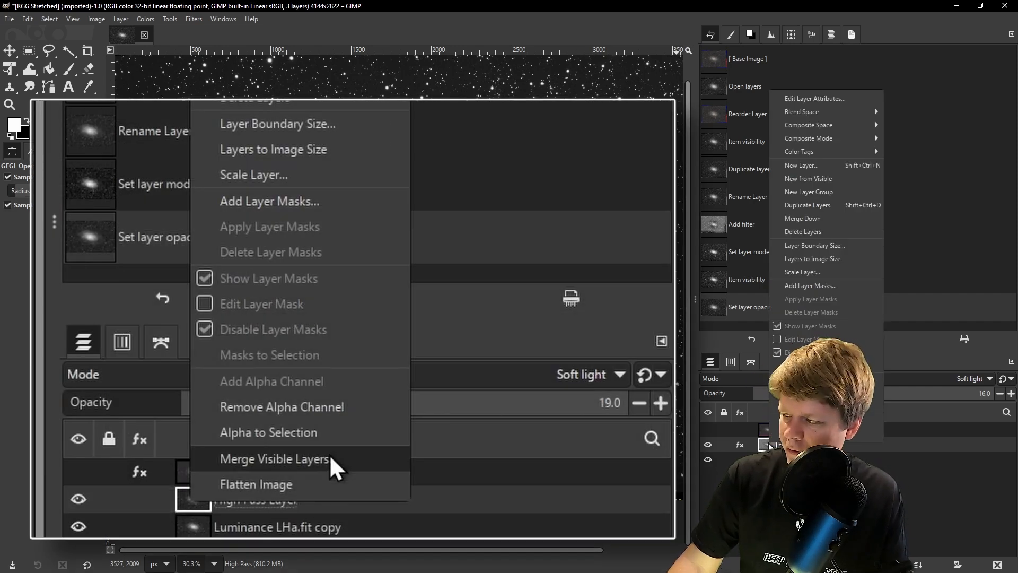
pyautogui.click(811, 286)
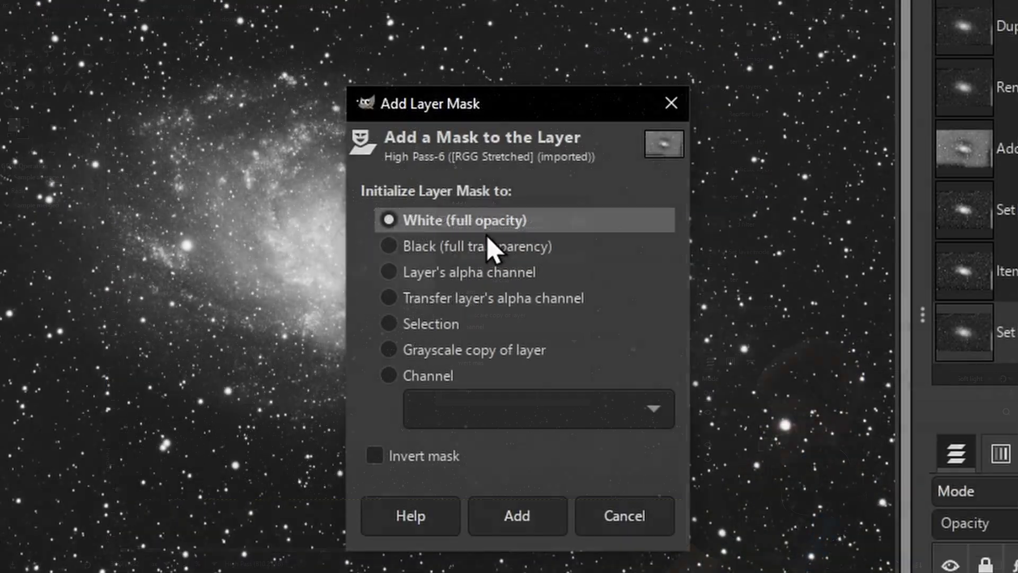
pyautogui.click(490, 246)
pyautogui.click(539, 521)
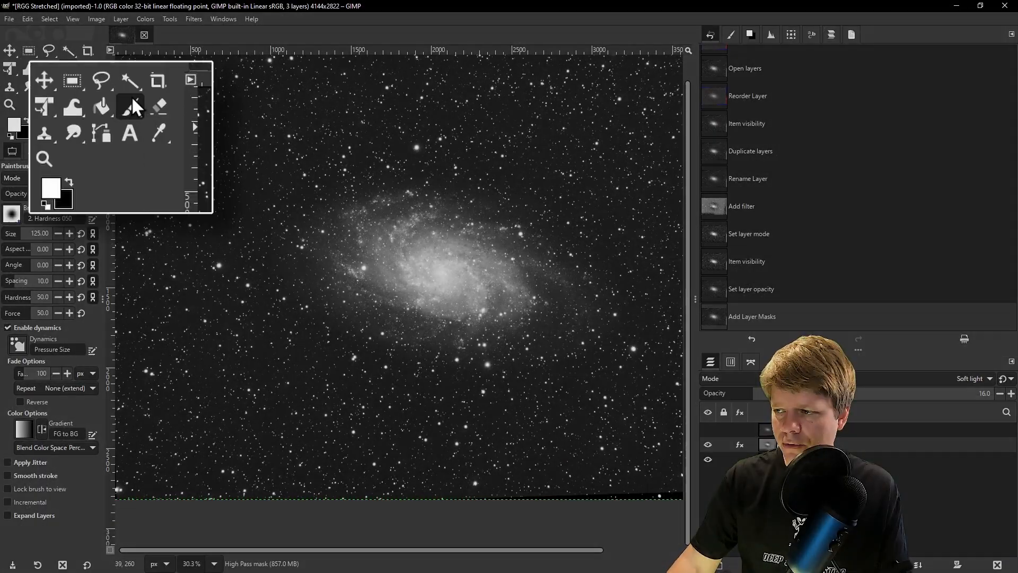
# Paint white on the High Pass mask over the galaxy's core and arms with a size 336 Paintbrush, Hardness 14 and Force 12
pyautogui.click(71, 68)
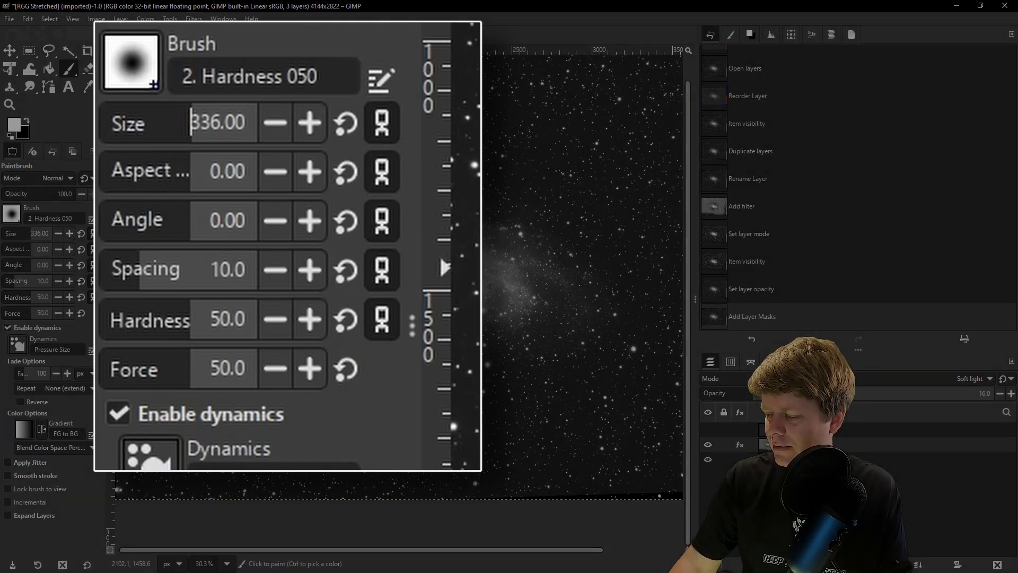
pyautogui.scroll(3, 446, 278)
pyautogui.scroll(2, 446, 278)
pyautogui.moveTo(26, 297); pyautogui.dragTo(9, 313)
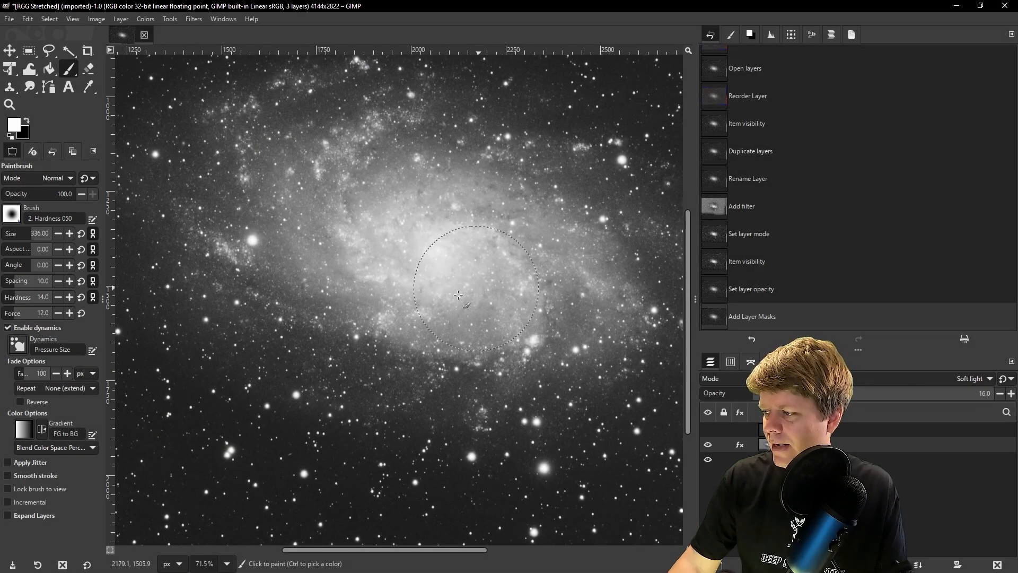
pyautogui.click(458, 293)
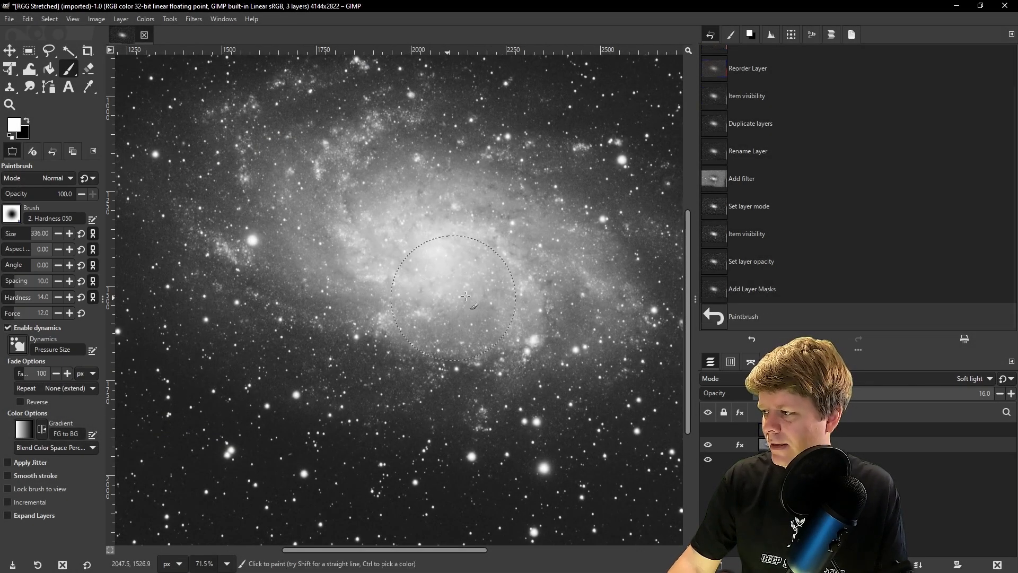
pyautogui.click(432, 275)
pyautogui.click(397, 255)
pyautogui.click(366, 265)
pyautogui.click(340, 297)
pyautogui.click(382, 302)
pyautogui.click(215, 241)
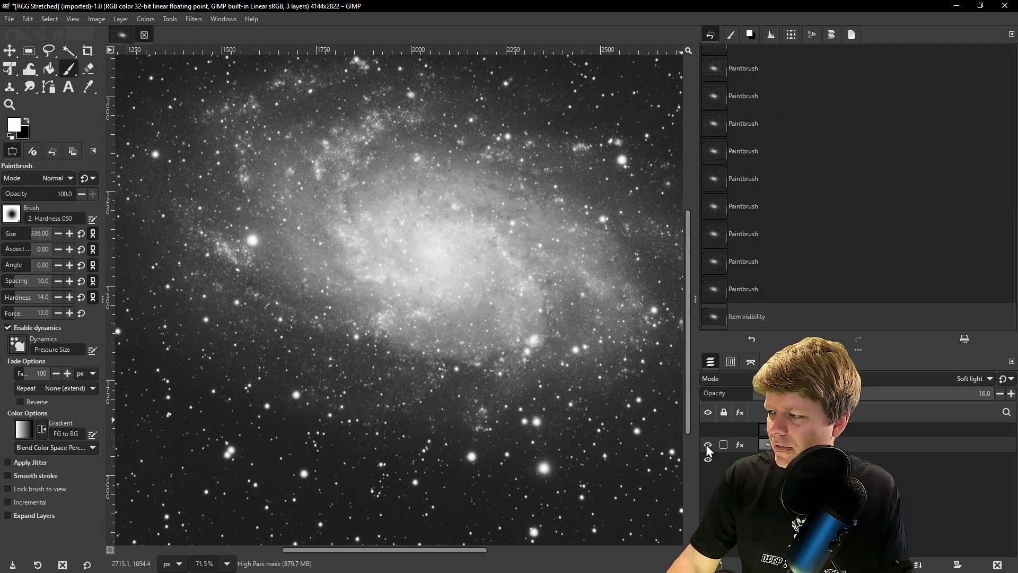
pyautogui.click(362, 318)
pyautogui.click(412, 323)
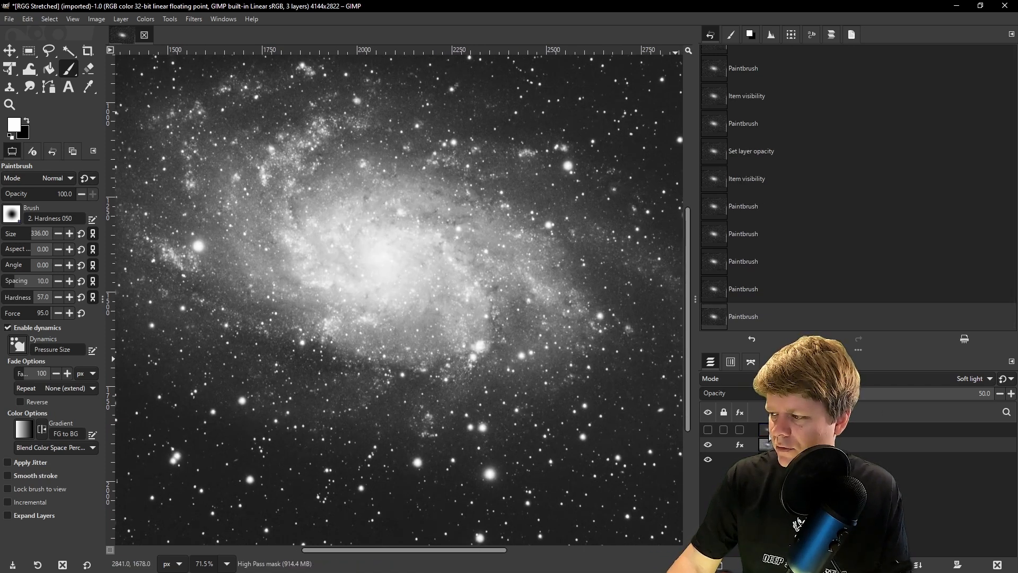
# Compare the image with and without the High Pass layer, and set that layer's opacity to 27
pyautogui.click(709, 443)
pyautogui.click(710, 443)
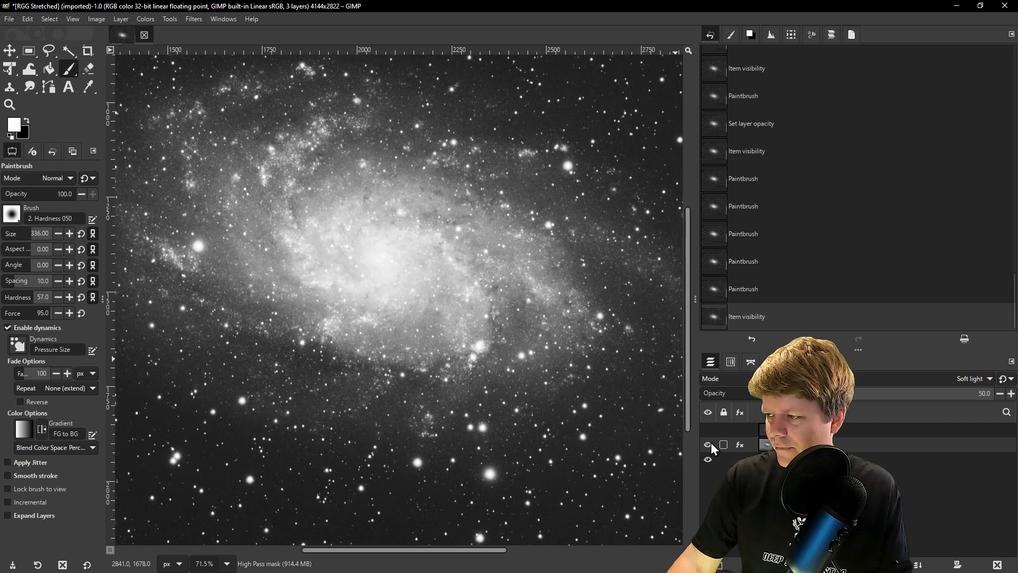
pyautogui.click(710, 443)
pyautogui.click(710, 443)
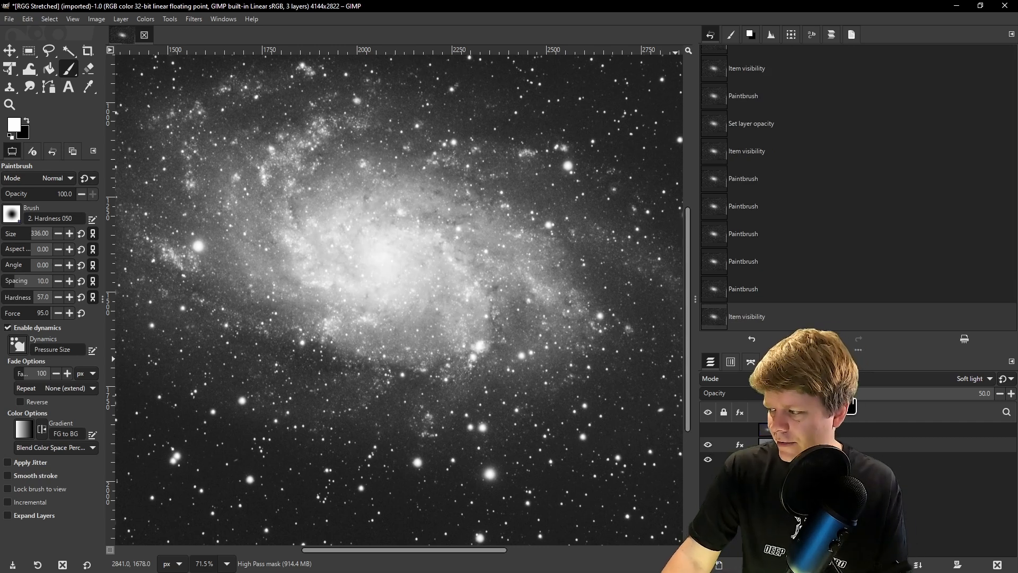
pyautogui.moveTo(847, 393); pyautogui.dragTo(807, 393)
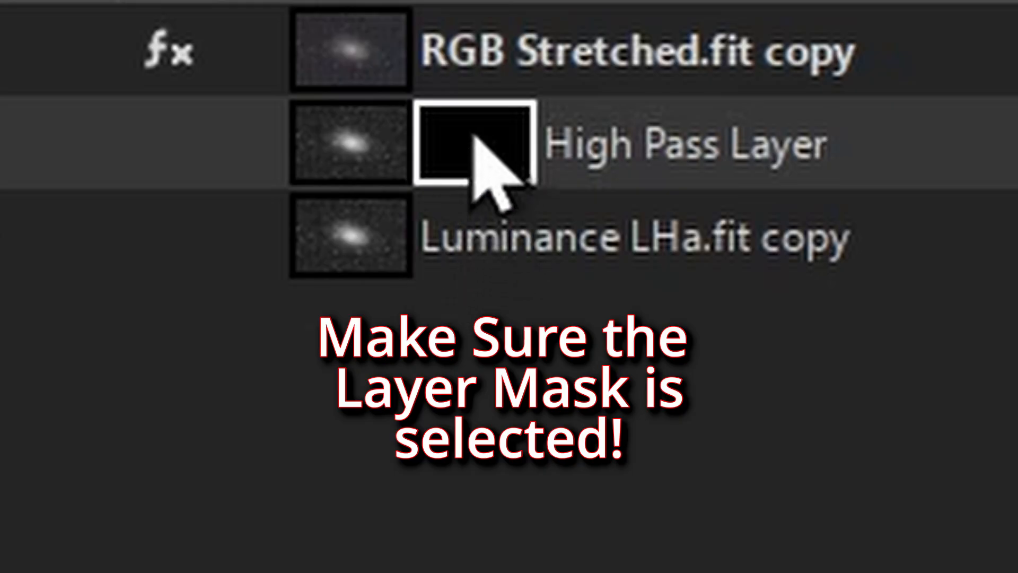
# Apply a Gaussian Blur to the High Pass layer's mask to soften the painted area
pyautogui.click(361, 159)
pyautogui.click(479, 168)
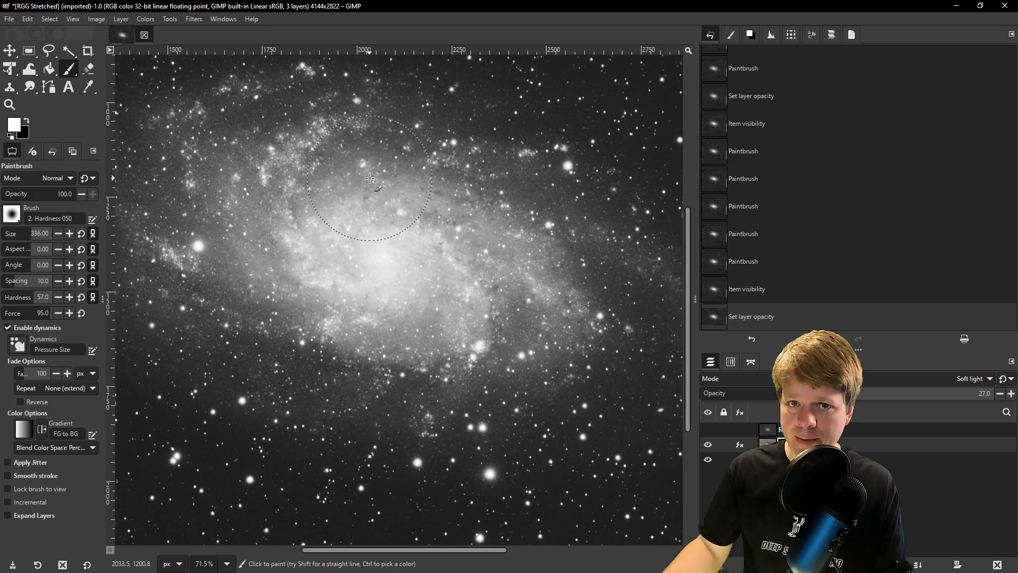
pyautogui.click(196, 21)
pyautogui.moveTo(159, 195)
pyautogui.click(606, 229)
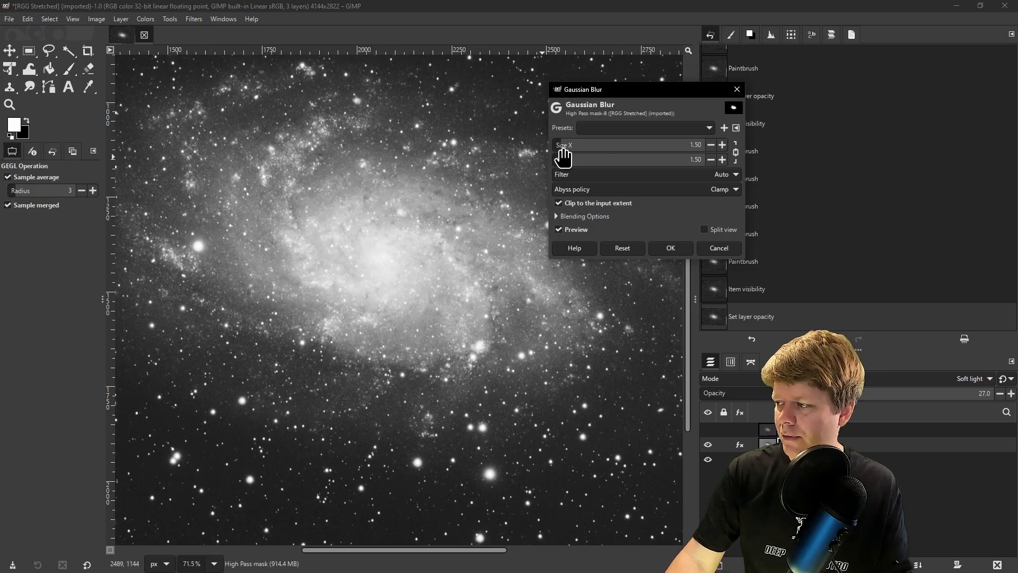
pyautogui.click(668, 249)
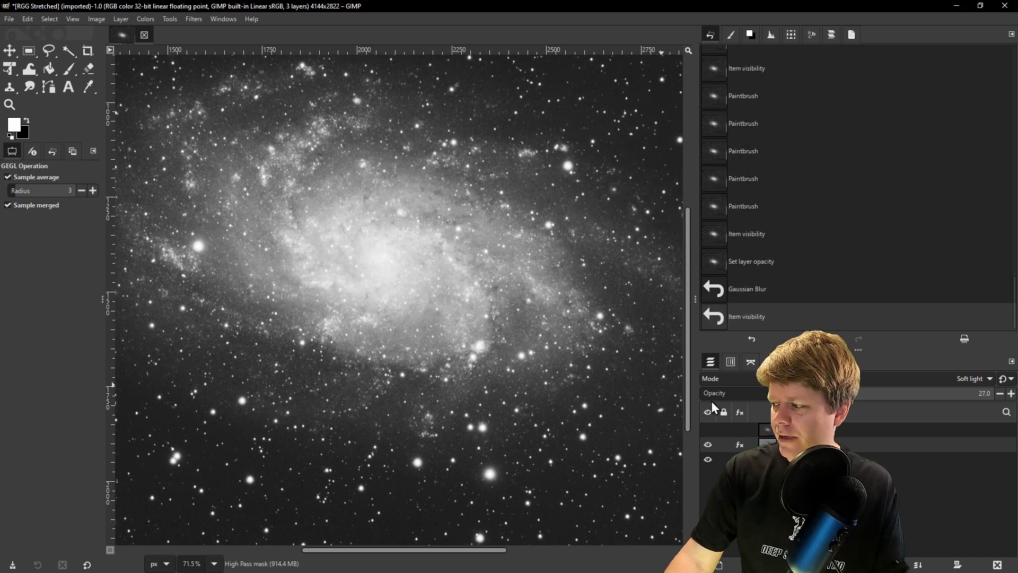
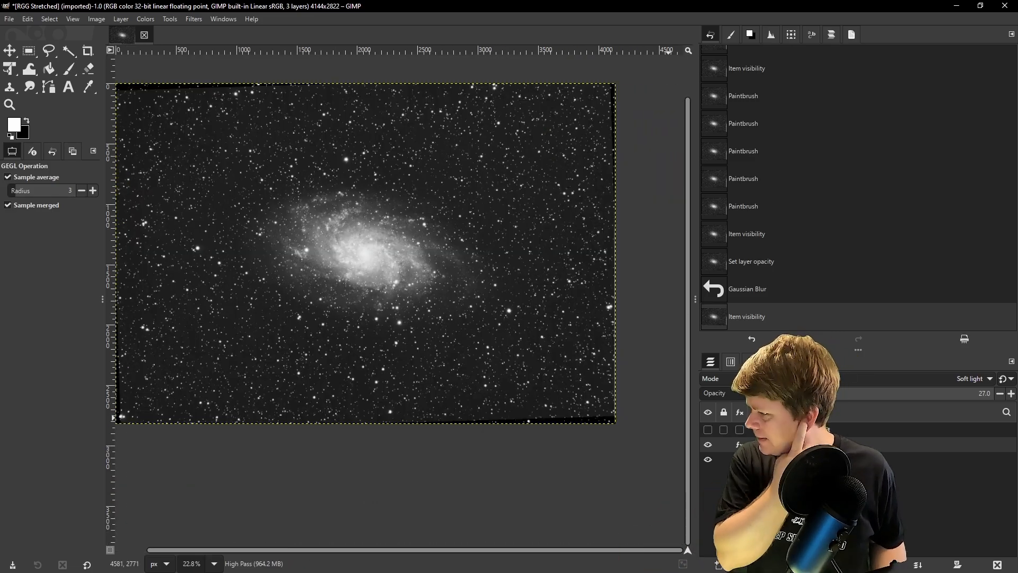
# With the High Pass layer hidden, duplicate the luminance layer as Screen and set its blend mode to Screen
pyautogui.click(802, 460)
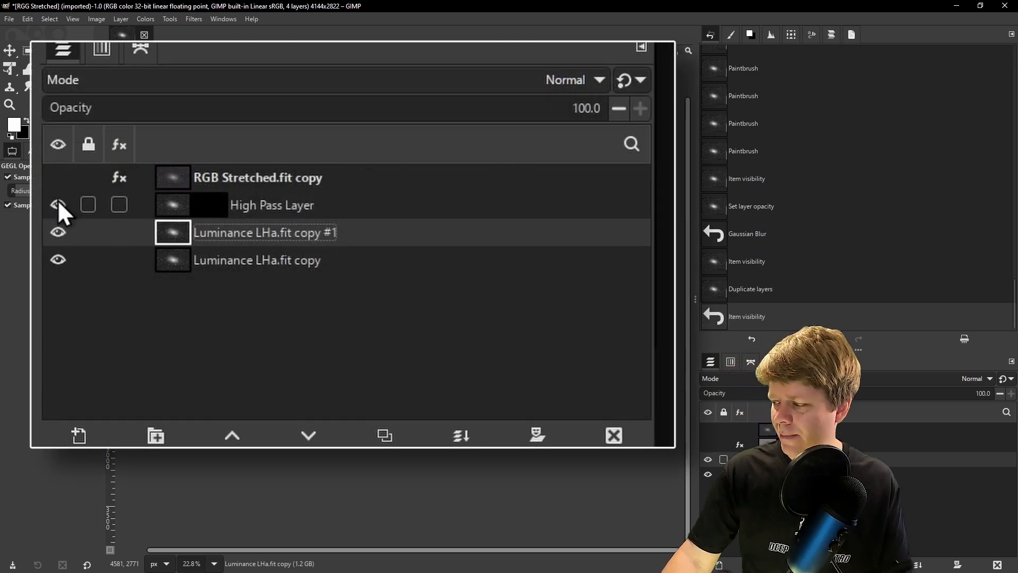
pyautogui.click(57, 206)
pyautogui.doubleClick(289, 232)
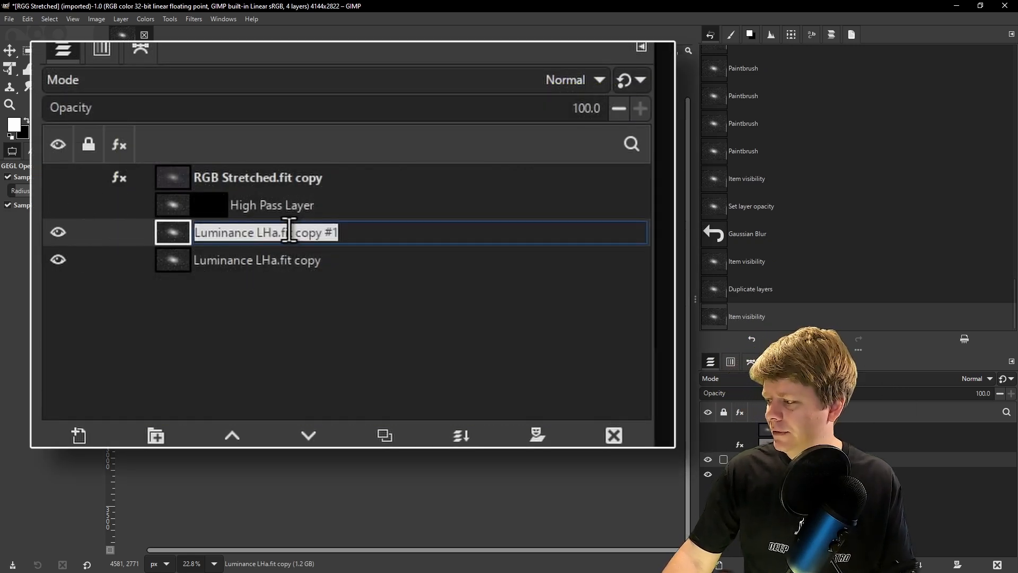
pyautogui.click(220, 80)
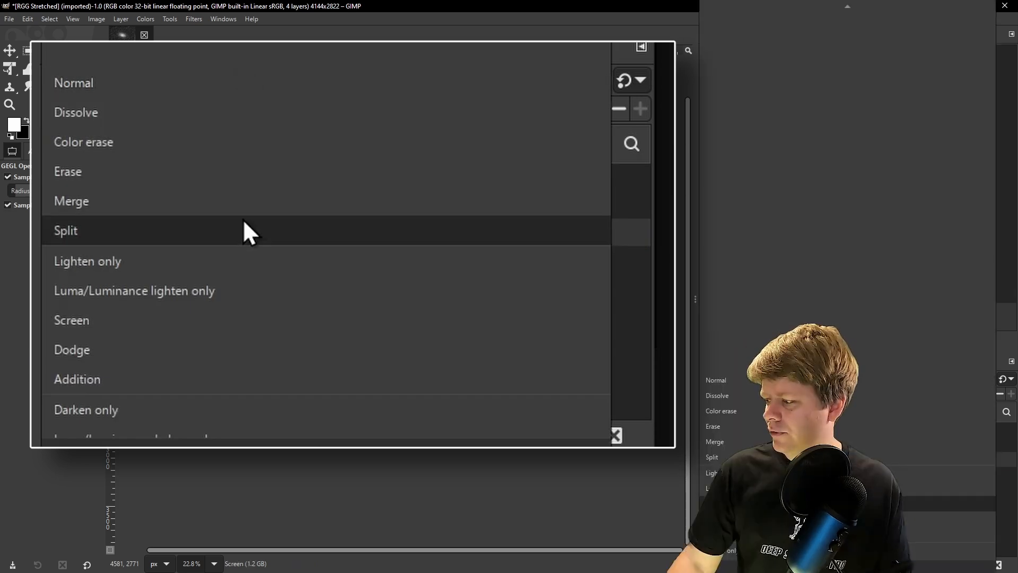
pyautogui.click(178, 320)
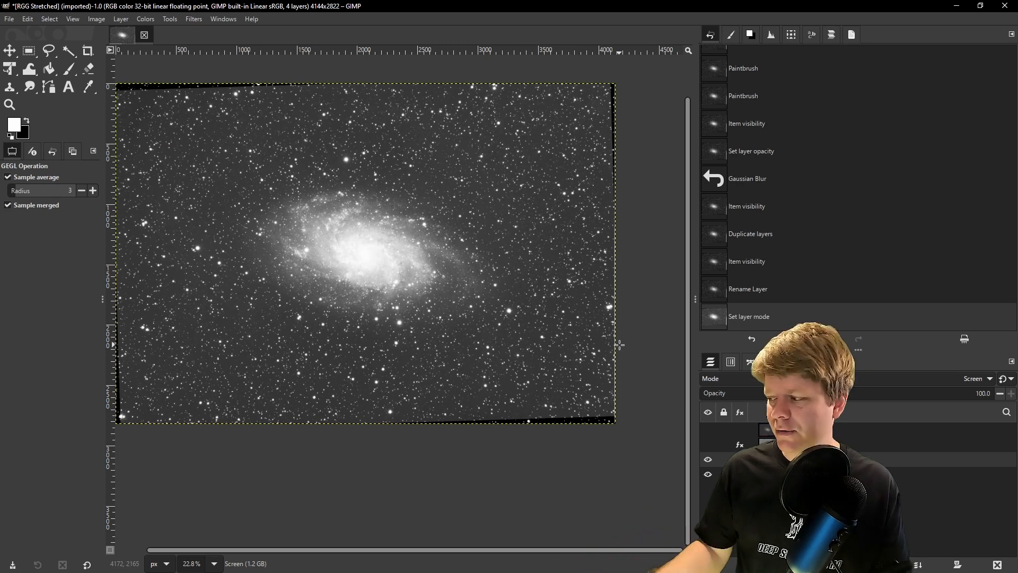
# Darken the Screen layer with Levels by raising the low input to about 1.37, and set the layer's opacity to 15
pyautogui.click(151, 21)
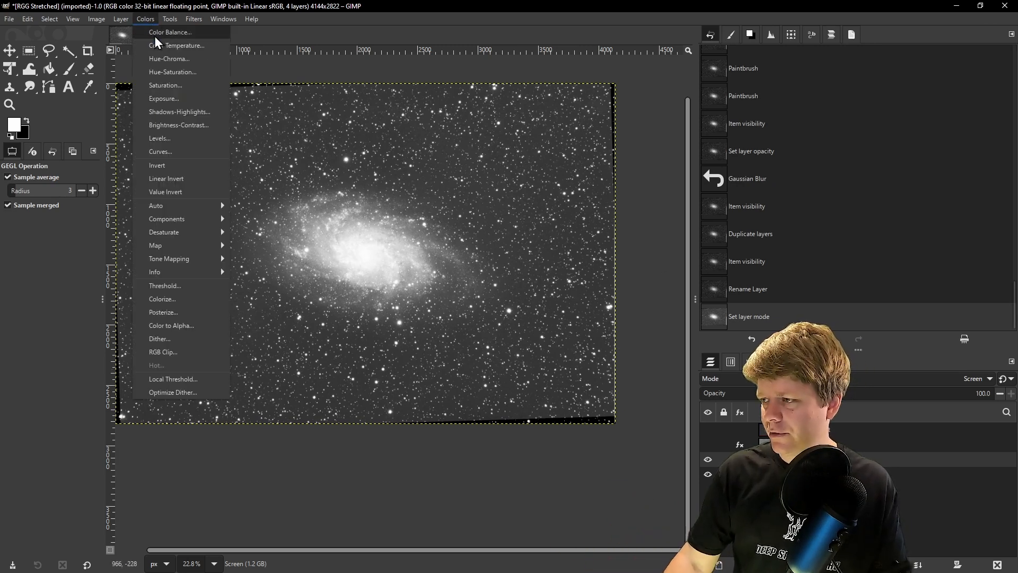
pyautogui.click(183, 135)
pyautogui.click(95, 160)
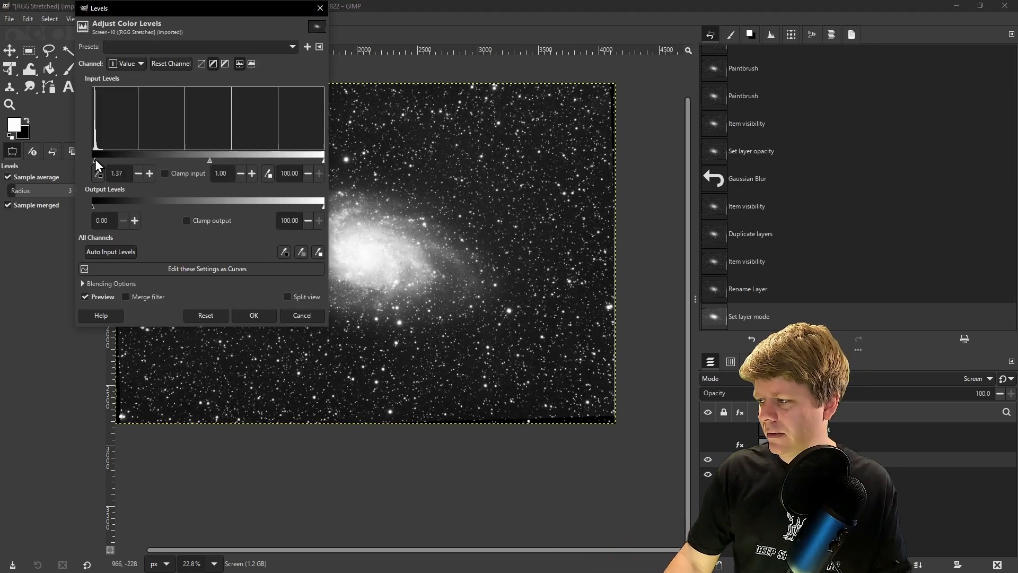
pyautogui.click(274, 315)
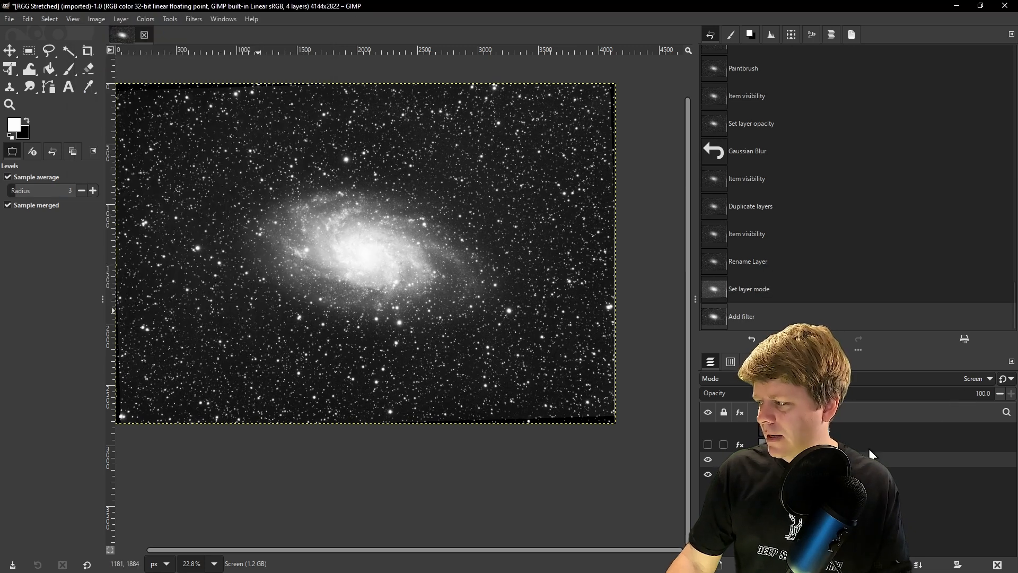
pyautogui.moveTo(909, 395); pyautogui.dragTo(748, 393)
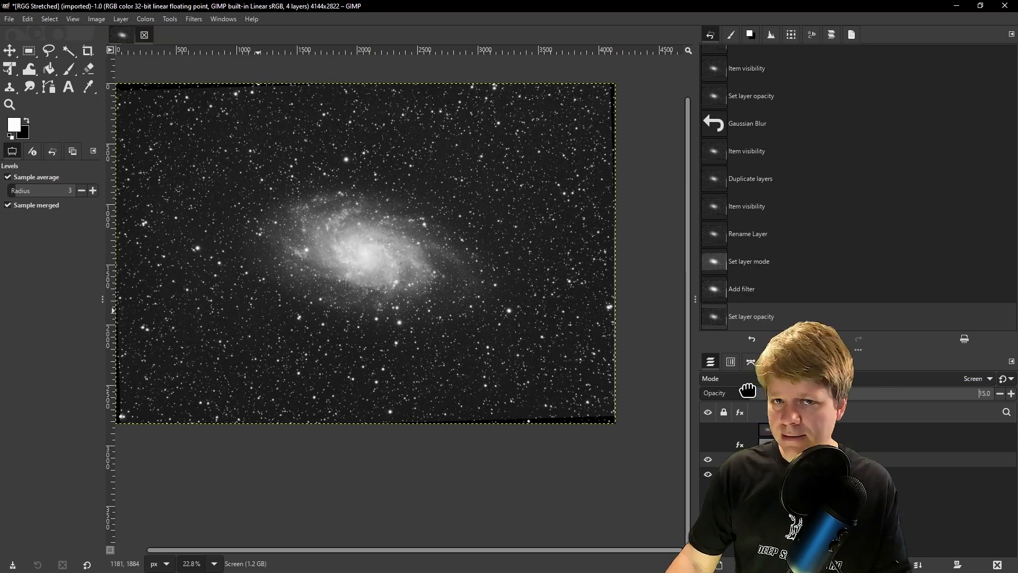
pyautogui.scroll(6, 403, 291)
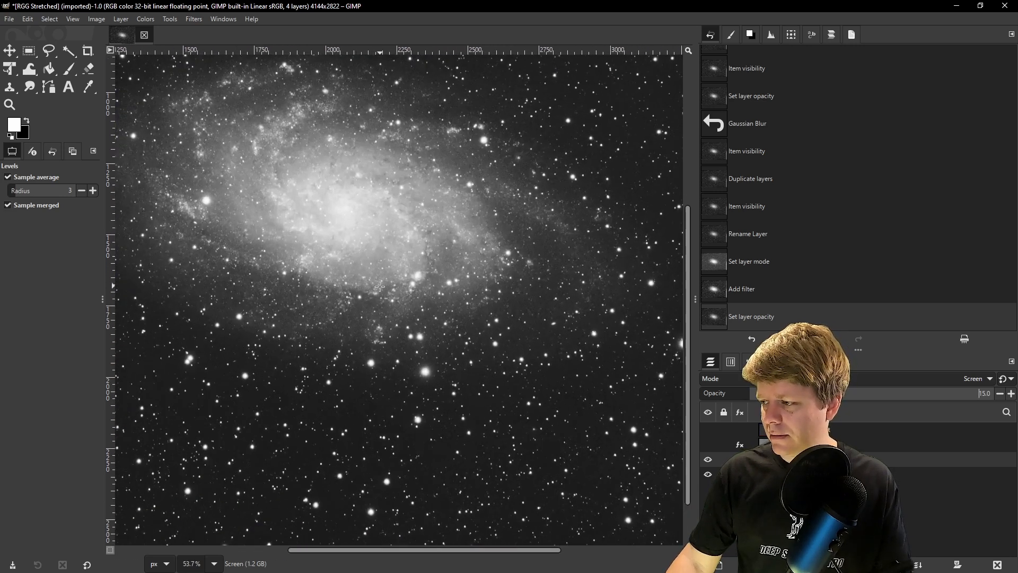
pyautogui.click(705, 460)
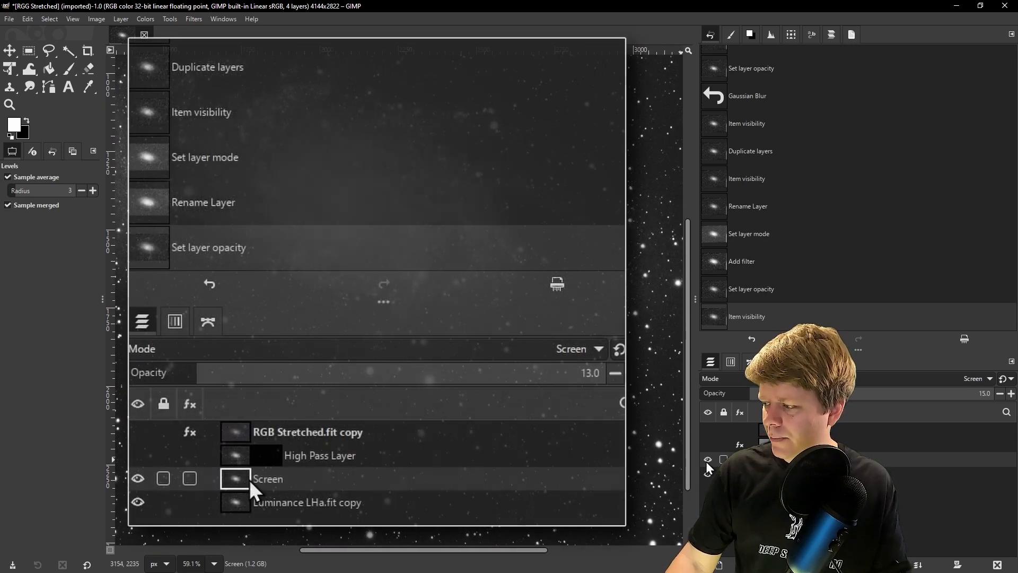
# Add a black (full transparency) layer mask to the Screen layer
pyautogui.rightClick(770, 459)
pyautogui.press('Escape')
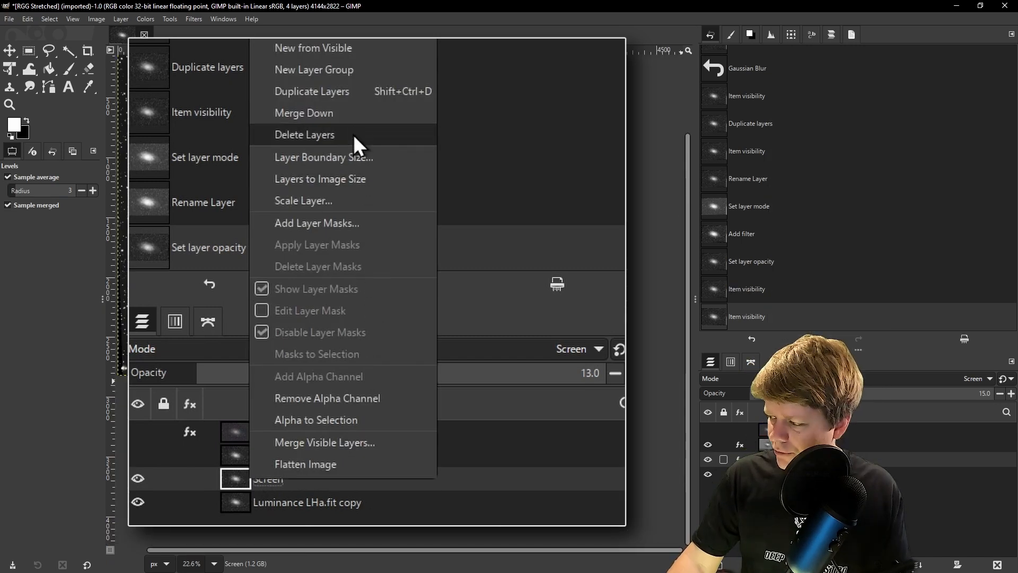
pyautogui.rightClick(770, 459)
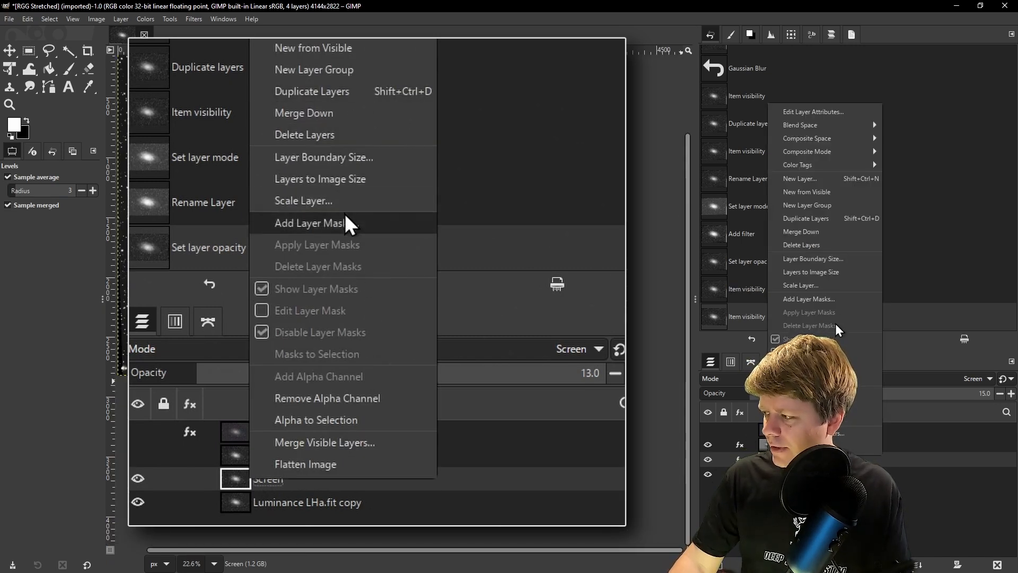
pyautogui.click(826, 297)
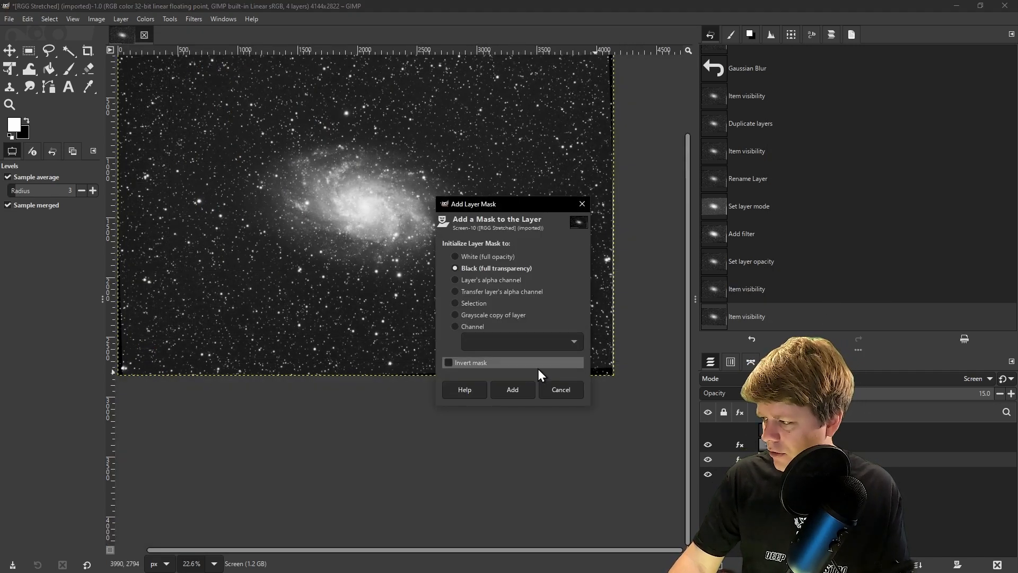
pyautogui.click(525, 388)
# Paint white on the Screen mask over the galaxy with a size 336 Paintbrush, Hardness 57 and Force 95
pyautogui.press('p')
pyautogui.scroll(4, 397, 188)
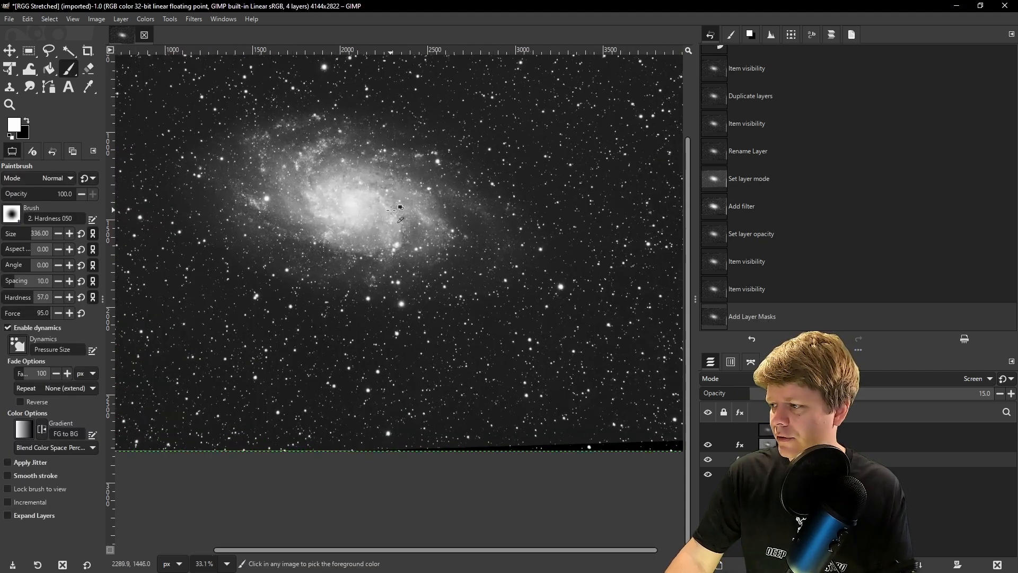
pyautogui.moveTo(397, 179)
pyautogui.mouseDown()
pyautogui.moveTo(276, 169)
pyautogui.moveTo(438, 231)
pyautogui.mouseUp()
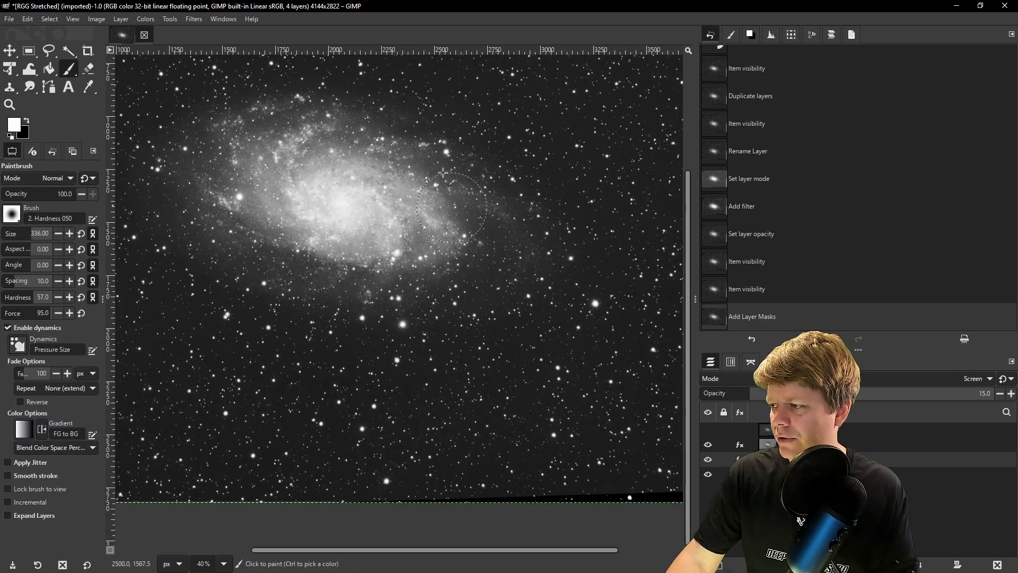
pyautogui.moveTo(285, 128)
pyautogui.mouseDown()
pyautogui.moveTo(381, 278)
pyautogui.moveTo(297, 175)
pyautogui.moveTo(415, 219)
pyautogui.moveTo(378, 225)
pyautogui.mouseUp()
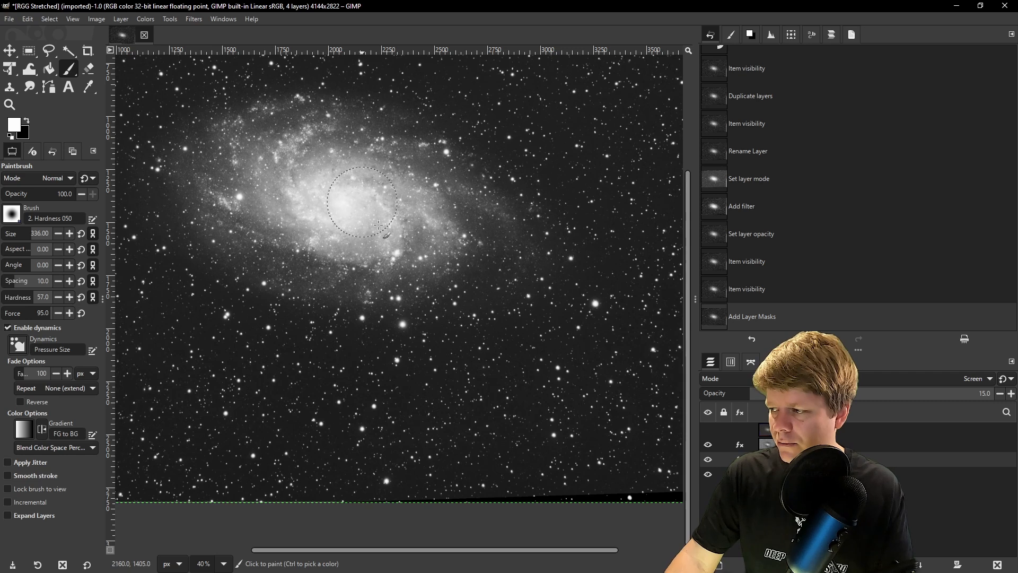
# Soften the Screen layer's mask with a Gaussian Blur of 81.86 in X and Y
pyautogui.click(193, 18)
pyautogui.moveTo(220, 89)
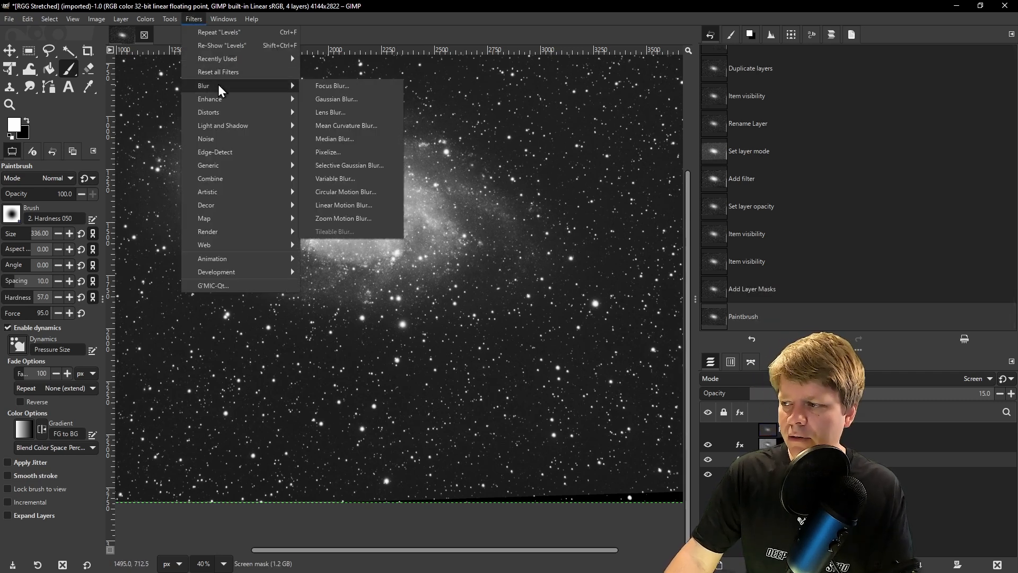
pyautogui.click(340, 99)
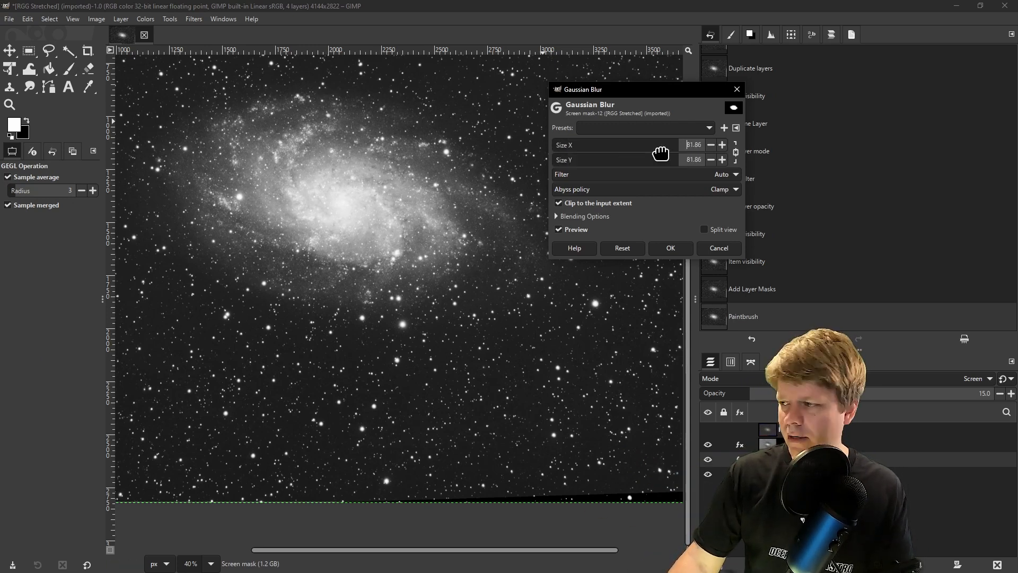
pyautogui.press('Return')
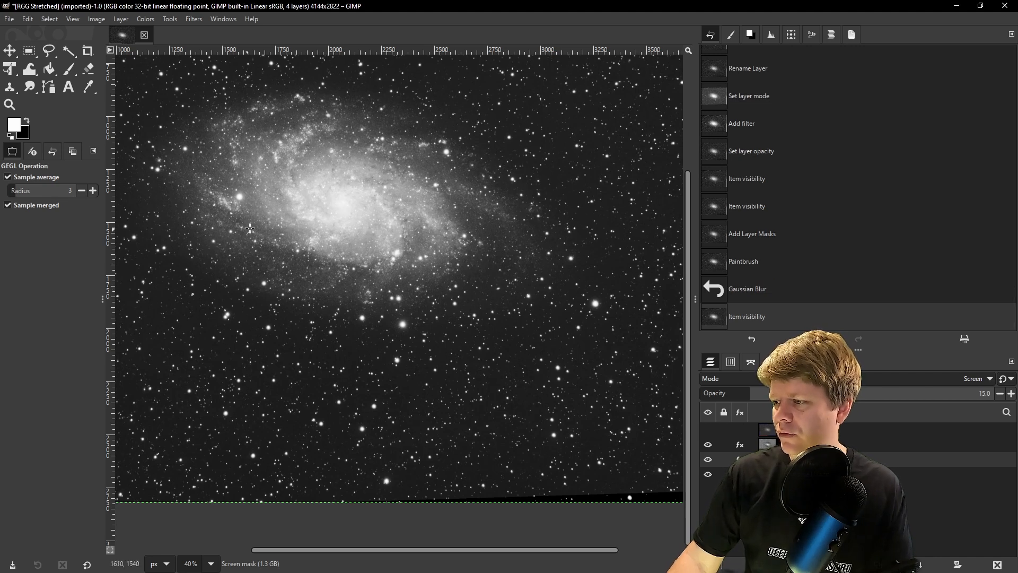
# Compare the galaxy with and without the masked Screen layer, up close and across the whole image
pyautogui.scroll(2, 295, 304)
pyautogui.scroll(-2, 295, 303)
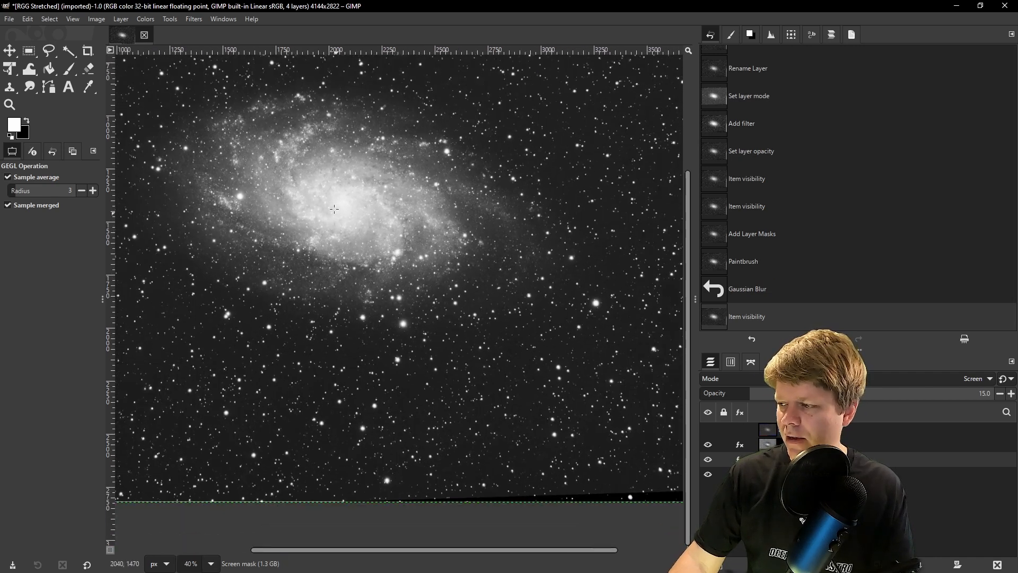
pyautogui.scroll(2, 373, 160)
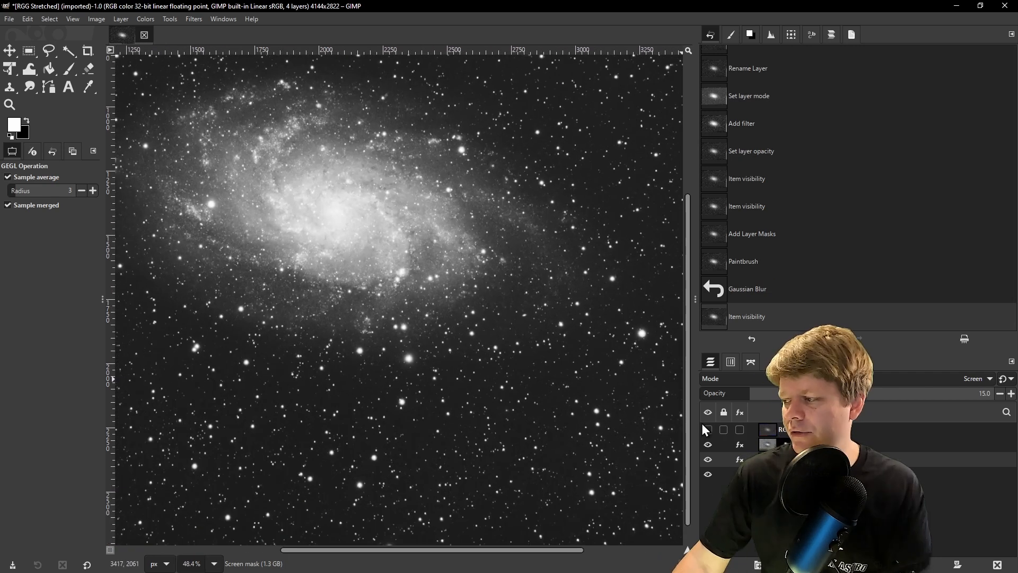
pyautogui.click(709, 460)
pyautogui.click(709, 459)
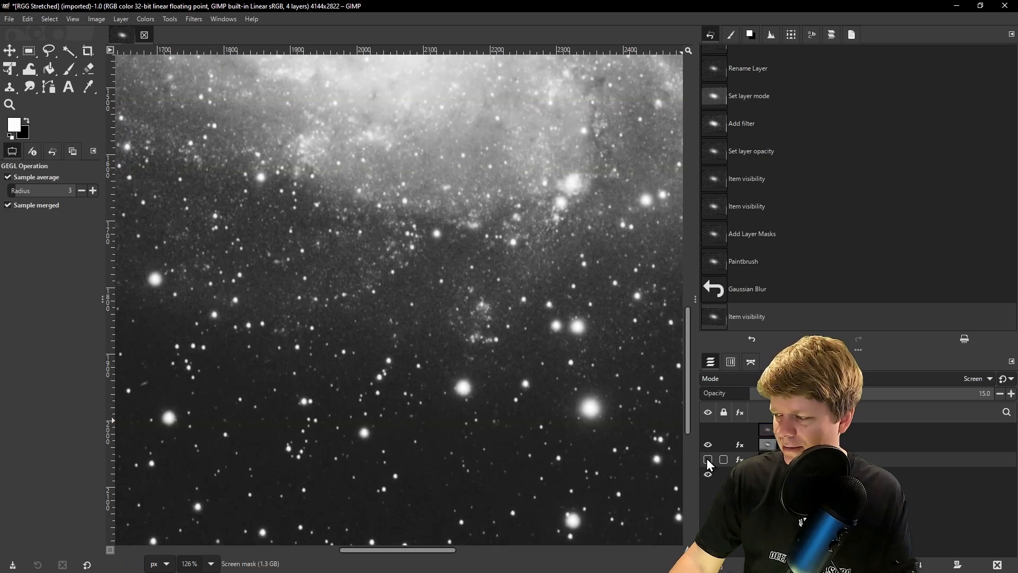
pyautogui.scroll(-2, 430, 280)
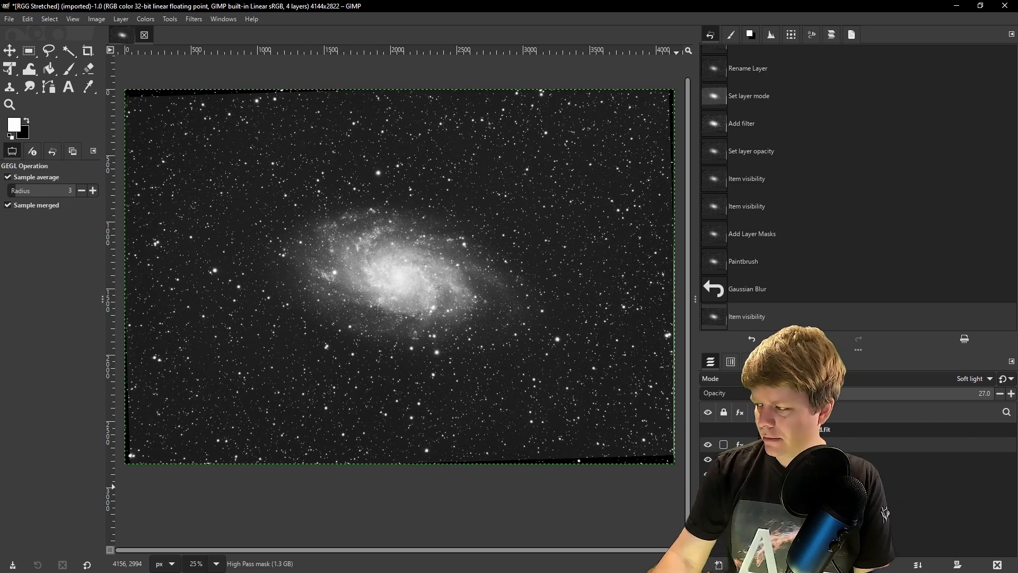
# Create a new layer from the visible luminance result above High Pass, and make the RGB colour layer above it visible
pyautogui.rightClick(812, 443)
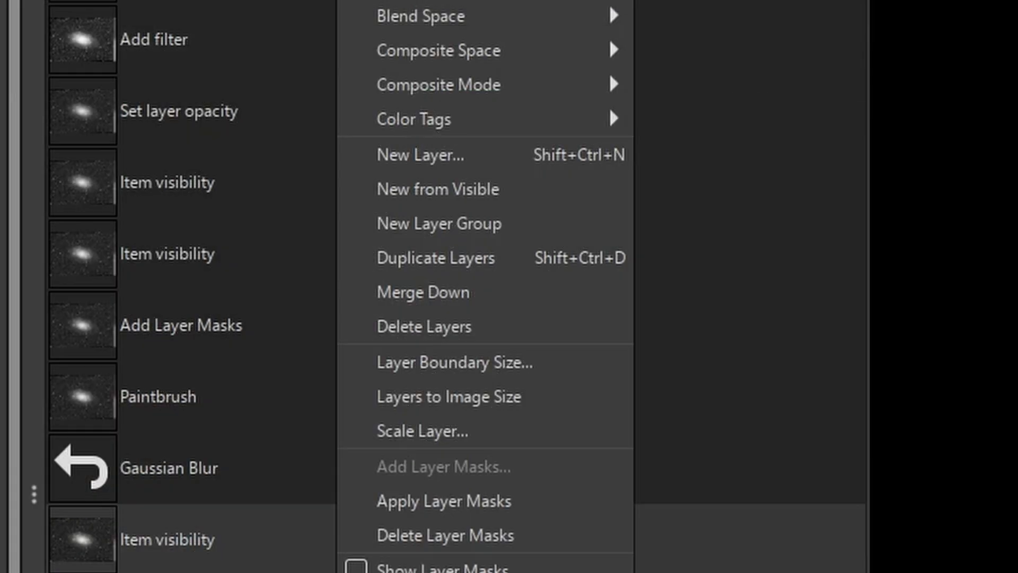
pyautogui.click(871, 184)
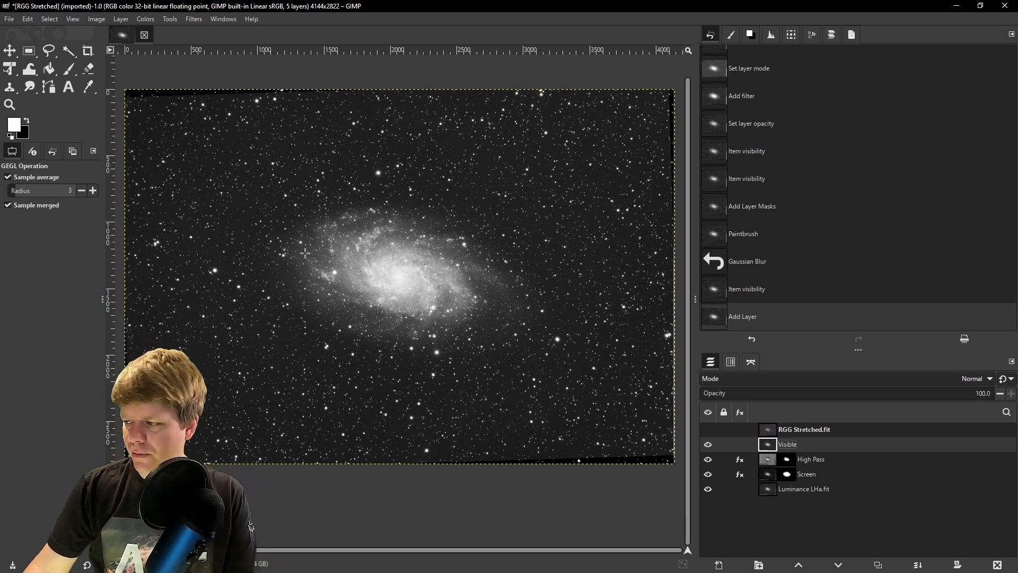
pyautogui.click(805, 429)
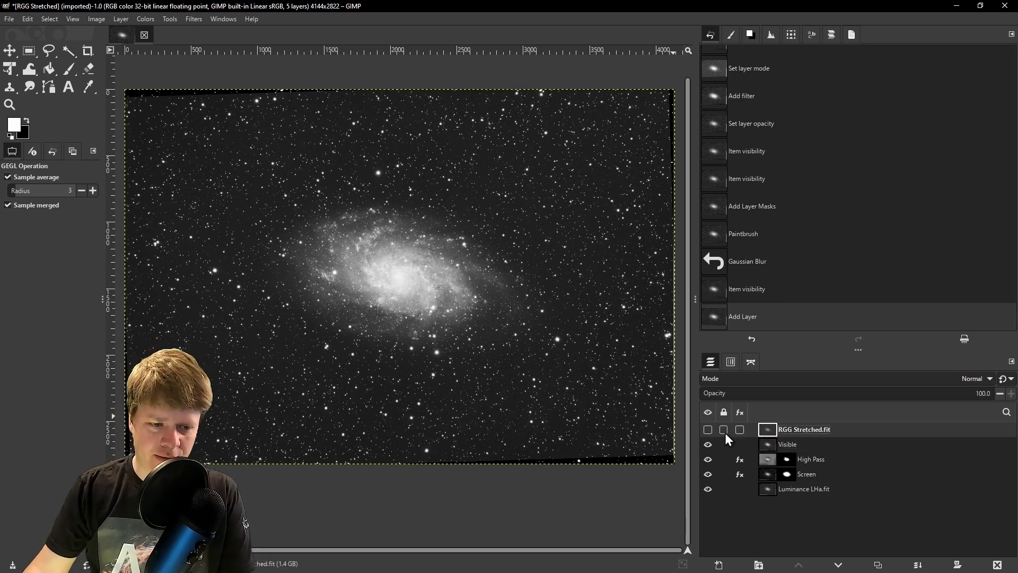
pyautogui.click(708, 430)
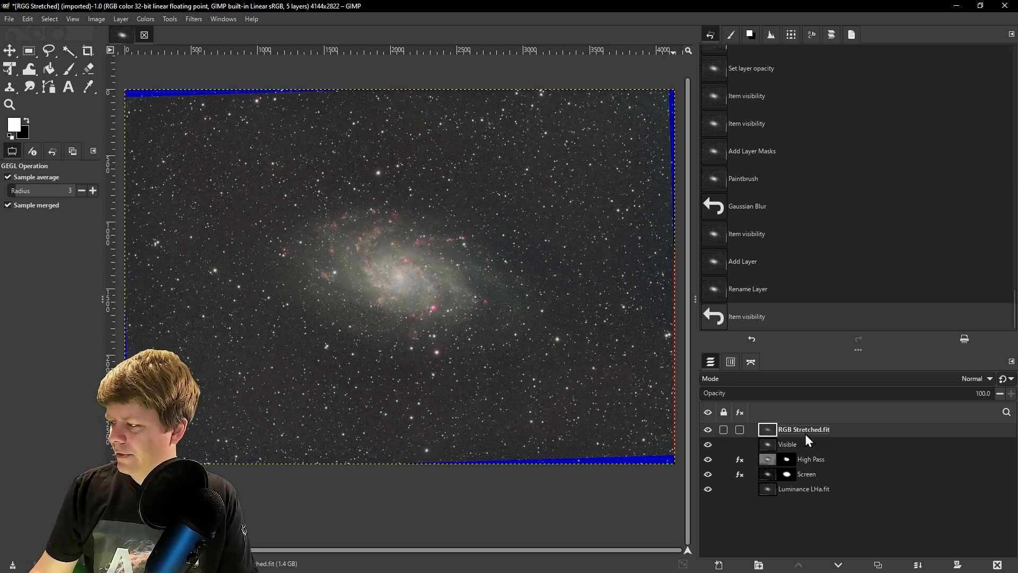
# Set the RGB Stretched.fit layer's blend mode to LCh Color and inspect the coloured galaxy up close
pyautogui.click(893, 378)
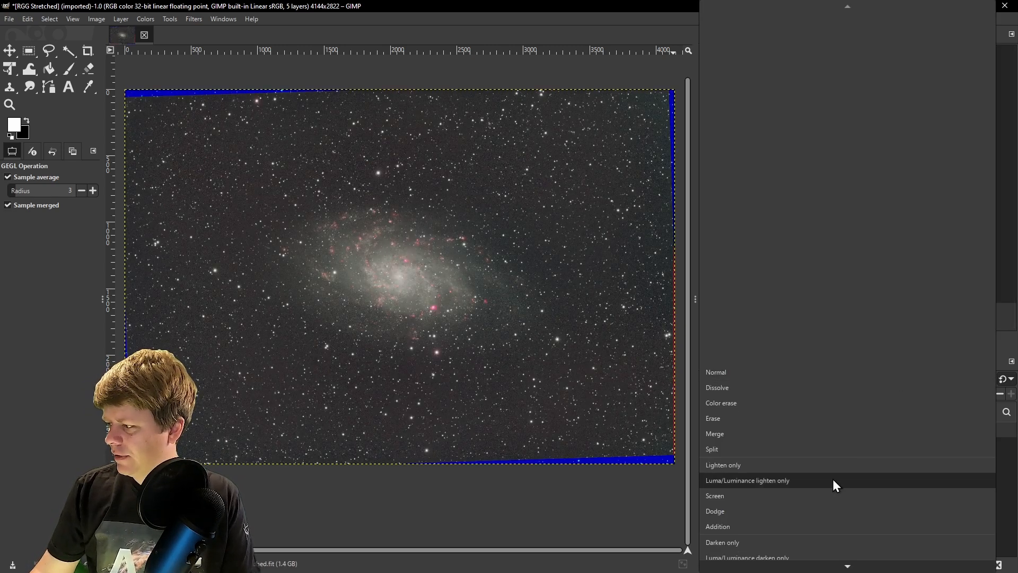
pyautogui.scroll(-10, 832, 479)
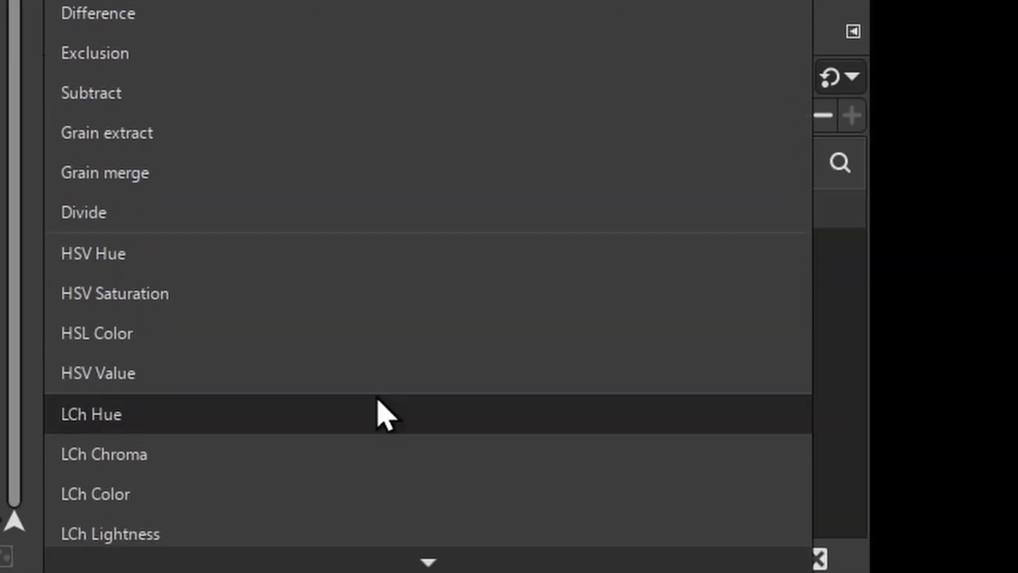
pyautogui.scroll(-1, 382, 416)
pyautogui.click(254, 454)
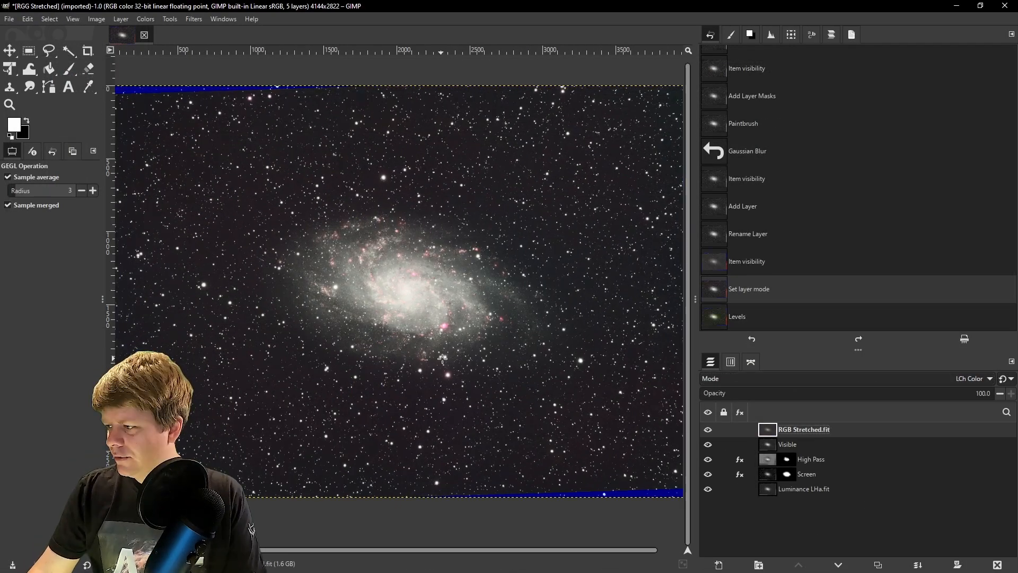
pyautogui.scroll(10, 450, 364)
pyautogui.scroll(-1, 436, 364)
pyautogui.moveTo(429, 323); pyautogui.dragTo(487, 285)
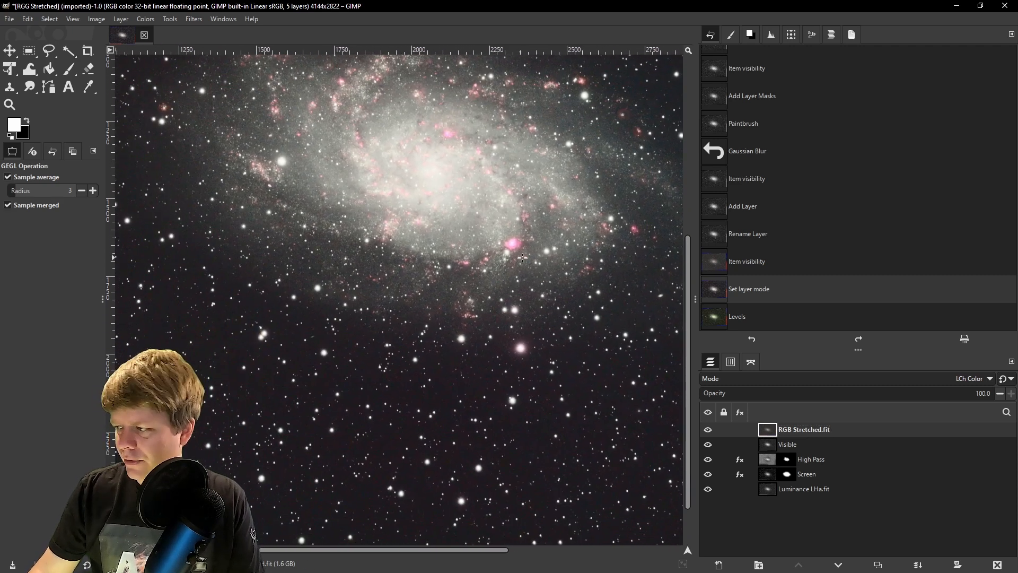
pyautogui.moveTo(534, 261); pyautogui.dragTo(447, 341)
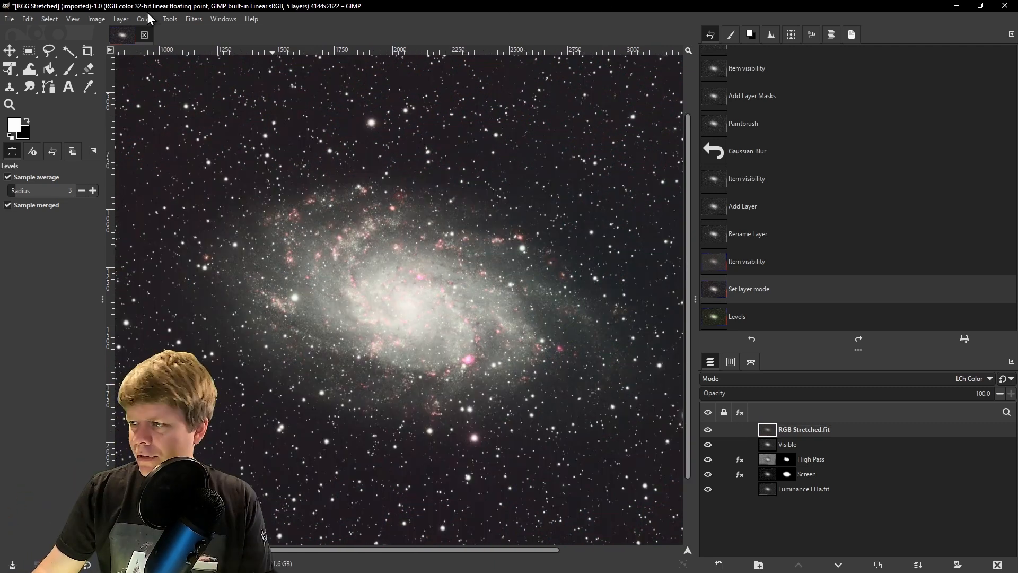
# Increase the saturation of the RGB Stretched.fit layer with a Scale of 1.635
pyautogui.click(144, 20)
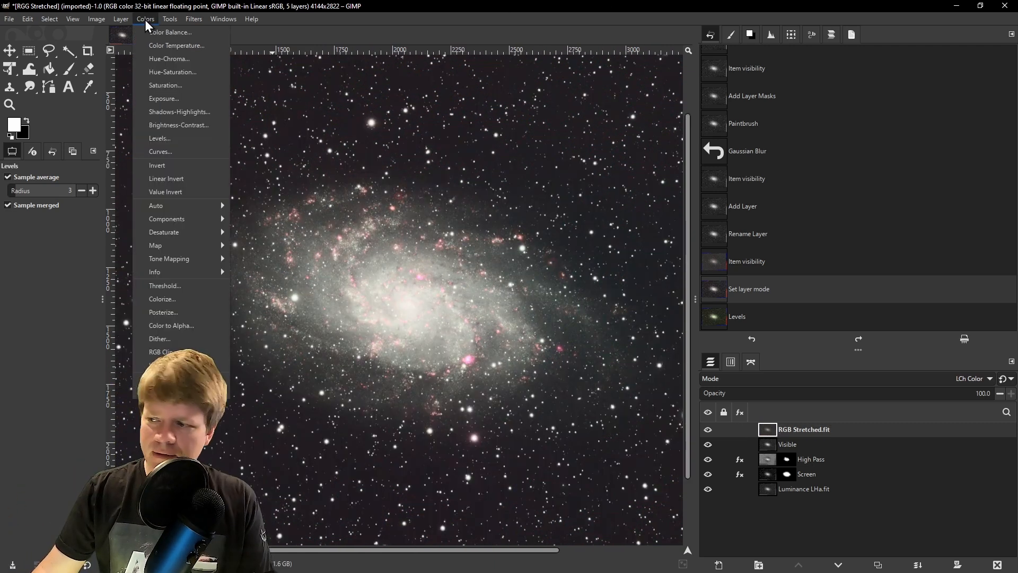
pyautogui.click(180, 88)
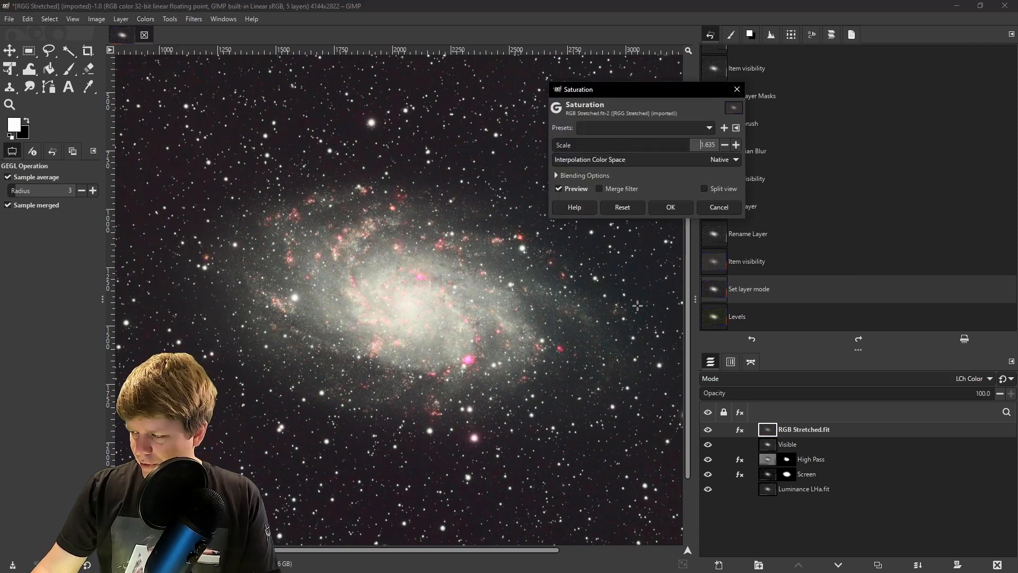
pyautogui.click(676, 209)
pyautogui.scroll(-2, 511, 358)
pyautogui.moveTo(505, 356); pyautogui.dragTo(501, 309)
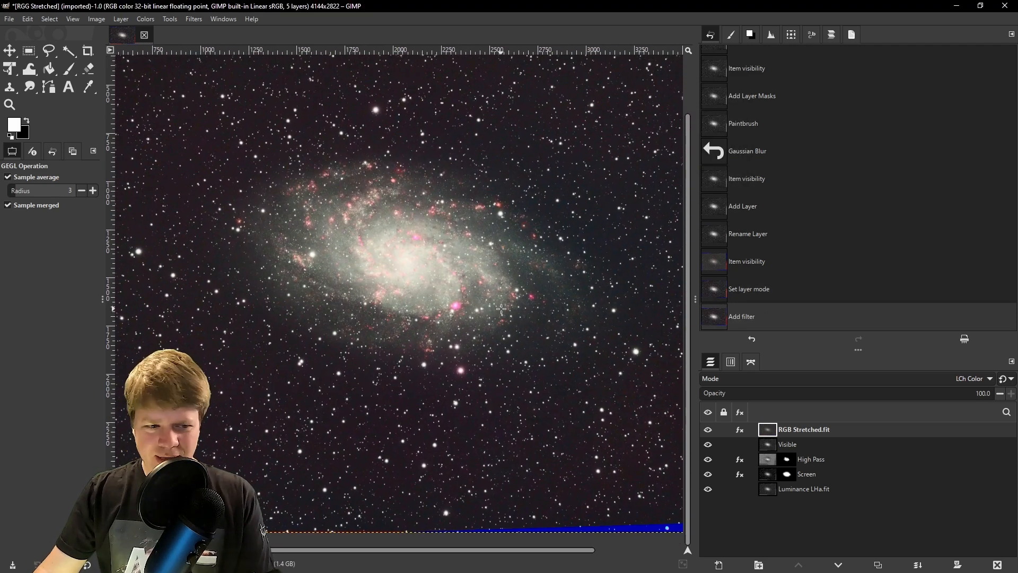
# Reduce the green on the RGB Stretched.fit layer by slightly lowering the upper part of its green channel curve with Curves
pyautogui.click(148, 18)
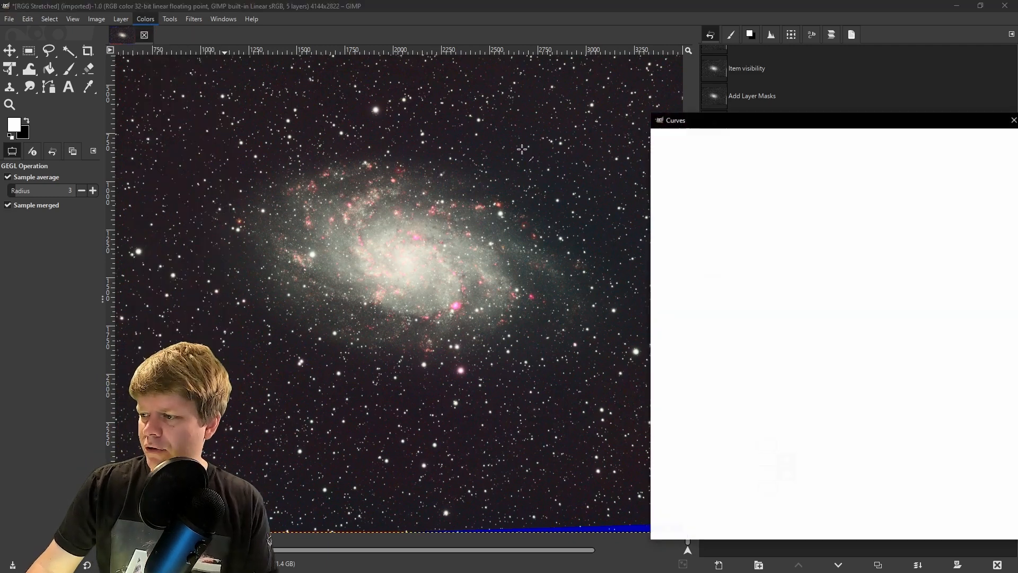
pyautogui.click(714, 175)
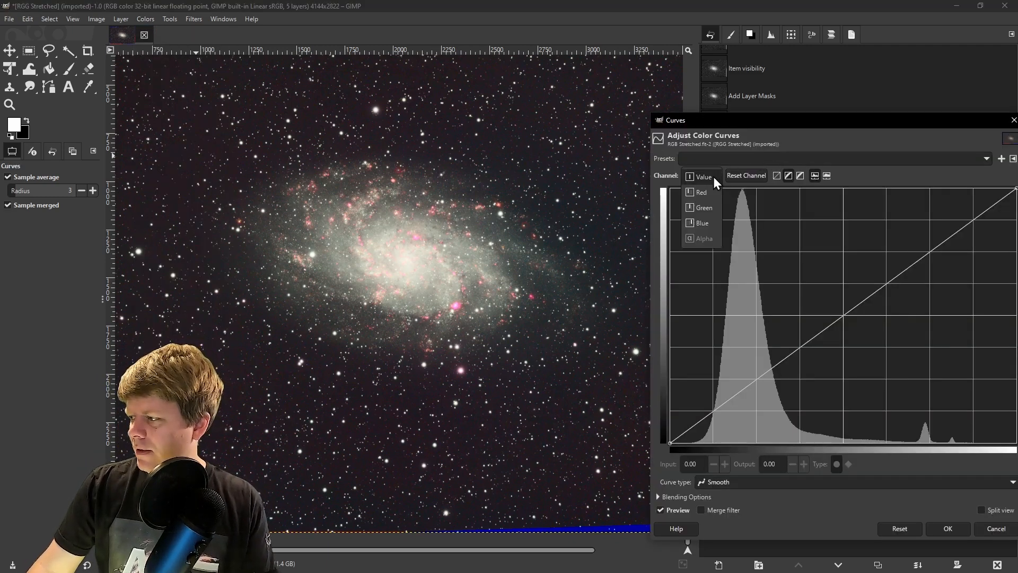
pyautogui.click(711, 208)
pyautogui.moveTo(752, 120); pyautogui.dragTo(723, 50)
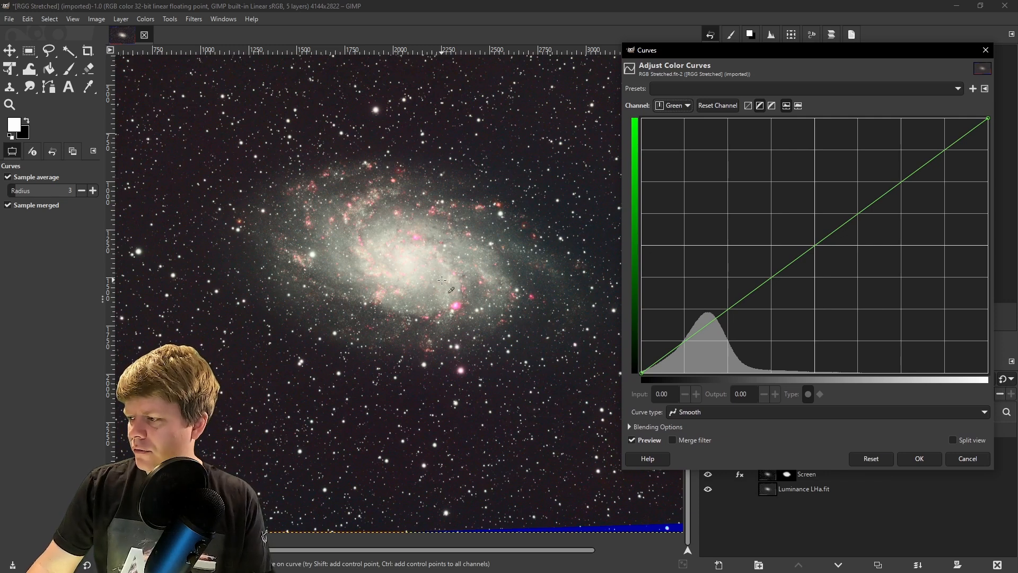
pyautogui.keyDown('ctrl'); pyautogui.click(435, 276); pyautogui.keyUp('ctrl')
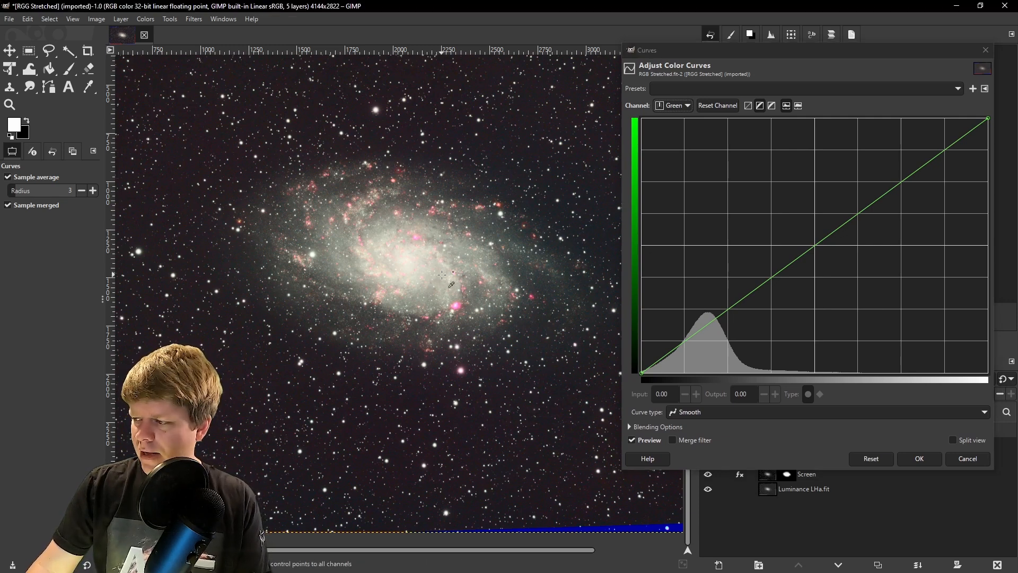
pyautogui.moveTo(906, 178); pyautogui.dragTo(904, 195)
pyautogui.click(919, 458)
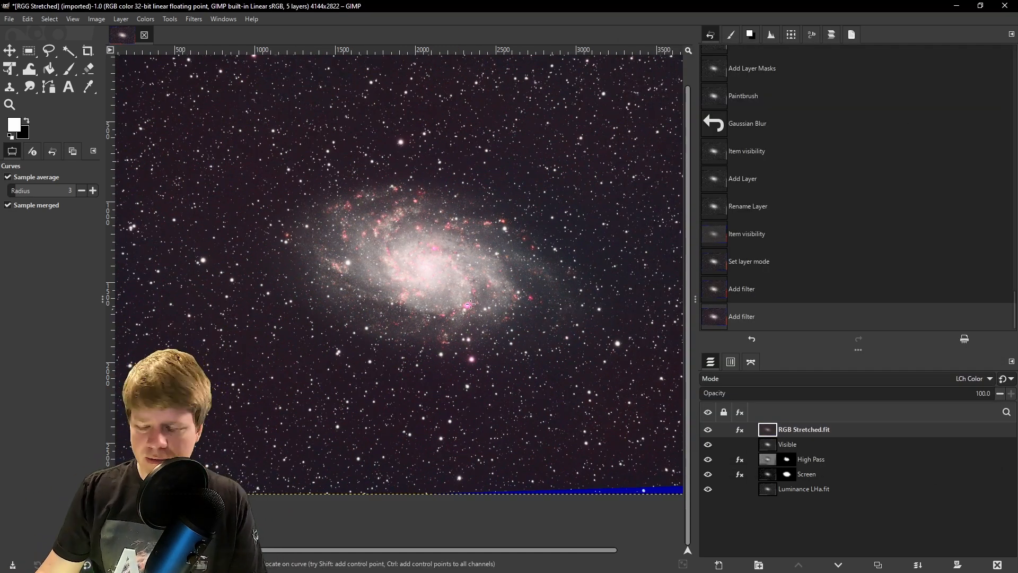
# Inspect the background colour noise up close and apply a Gaussian Blur of size 1.50 to the RGB Stretched.fit layer
pyautogui.scroll(6, 466, 305)
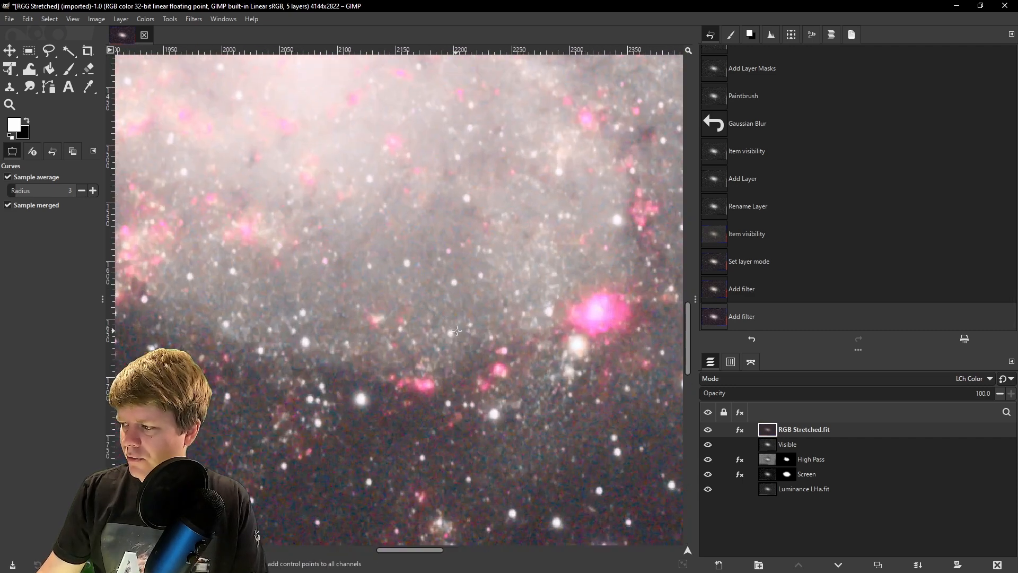
pyautogui.scroll(3, 457, 330)
pyautogui.moveTo(531, 441); pyautogui.dragTo(493, 96)
pyautogui.scroll(5, 421, 358)
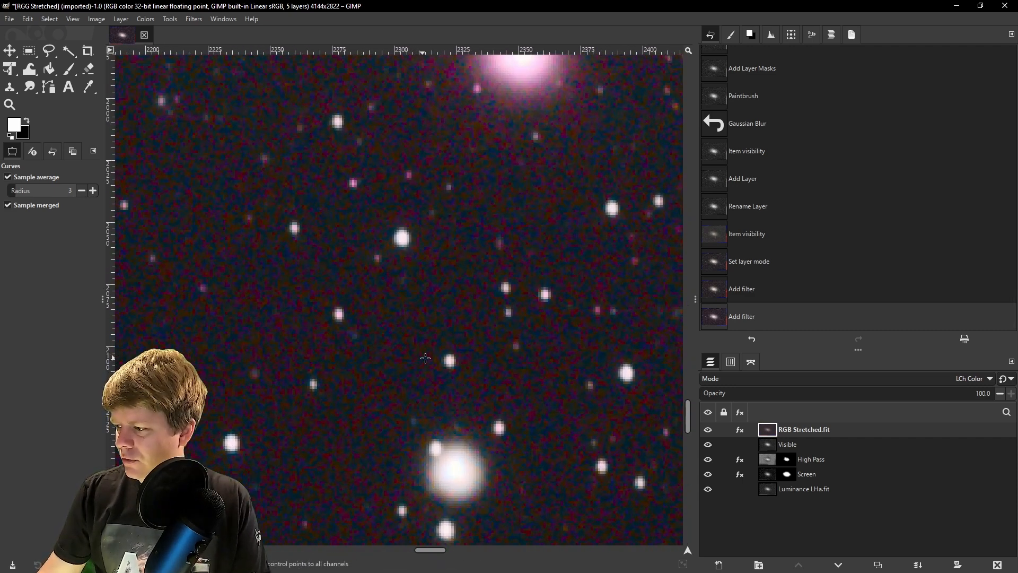
pyautogui.scroll(4, 422, 358)
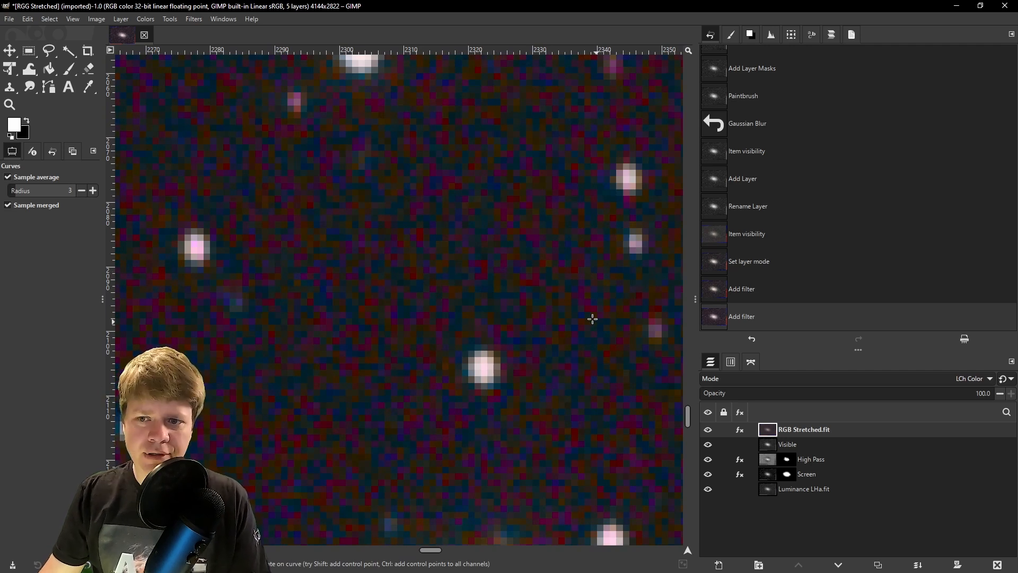
pyautogui.click(190, 20)
pyautogui.moveTo(228, 88)
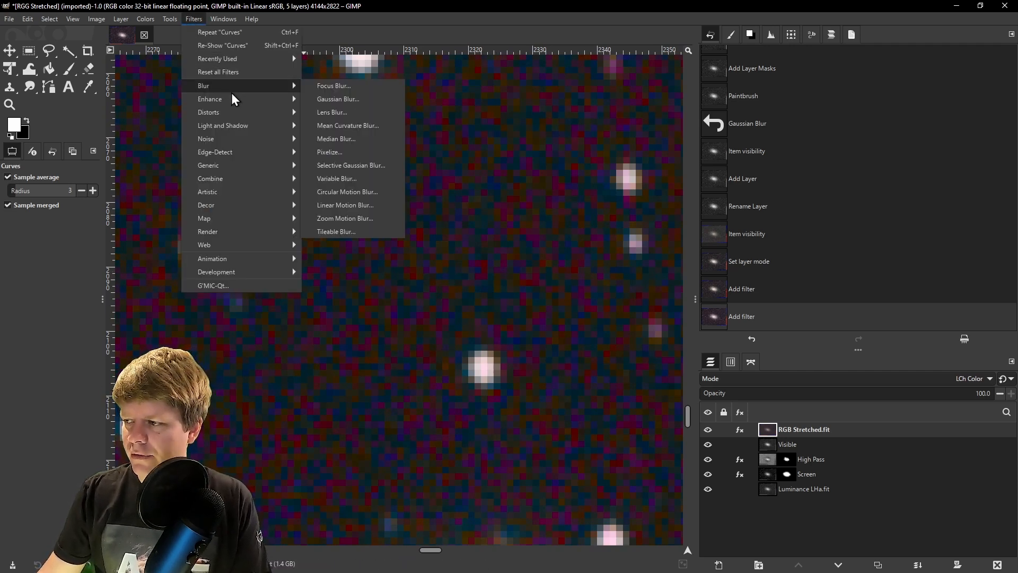
pyautogui.click(354, 100)
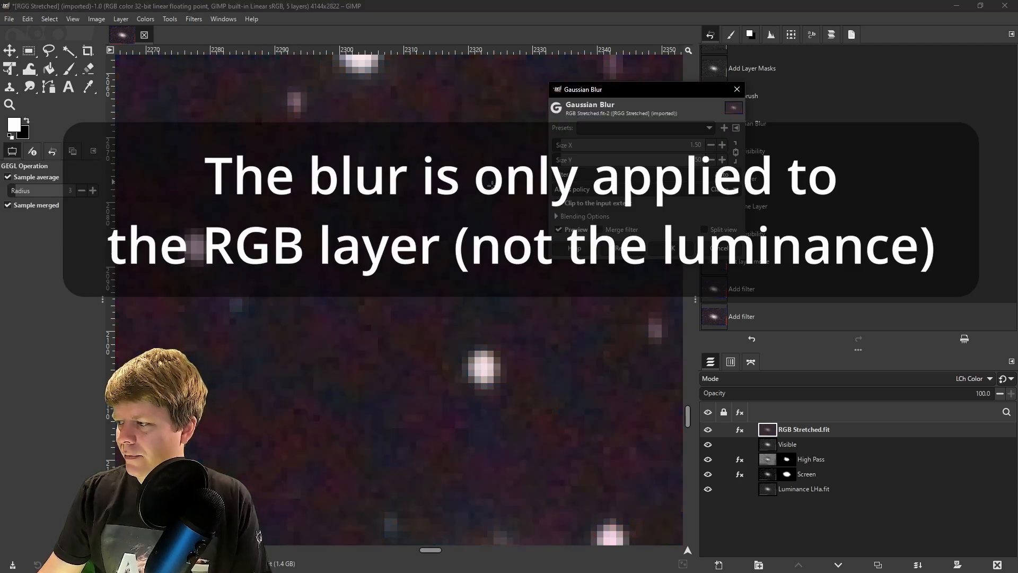
pyautogui.click(678, 253)
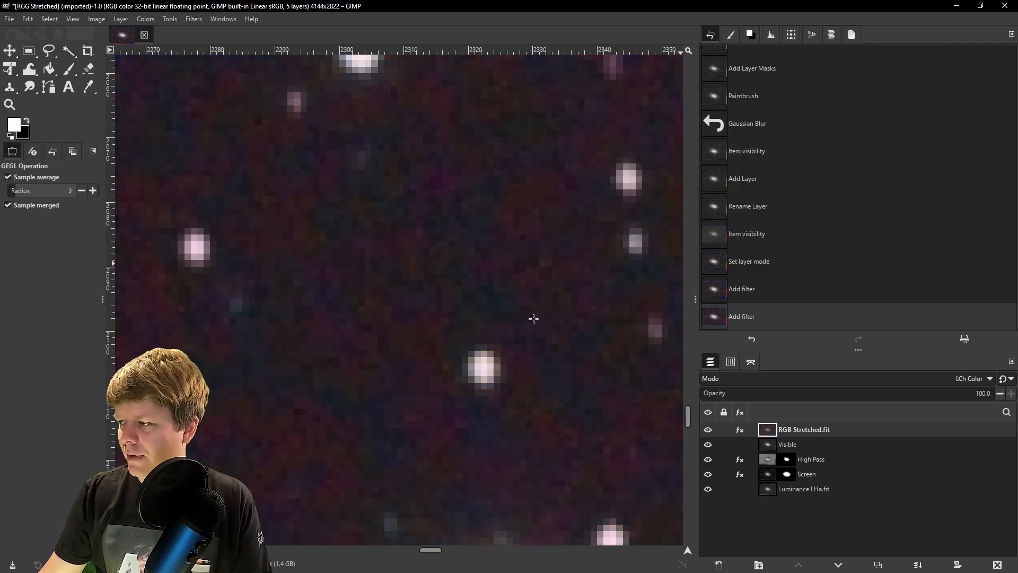
# Check the blurred colour across the galaxy and background, and add a black (full transparency) mask to the RGB Stretched.fit layer
pyautogui.keyDown('ctrl'); pyautogui.scroll(-5, 561, 325); pyautogui.keyUp('ctrl')
pyautogui.keyDown('ctrl'); pyautogui.scroll(-5, 451, 295); pyautogui.keyUp('ctrl')
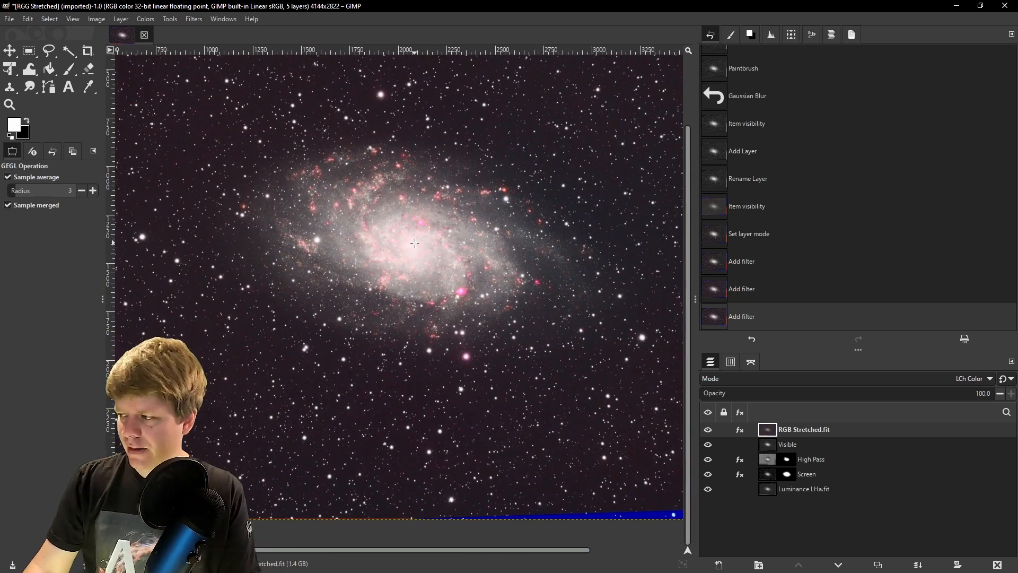
pyautogui.scroll(5, 475, 451)
pyautogui.scroll(3, 469, 441)
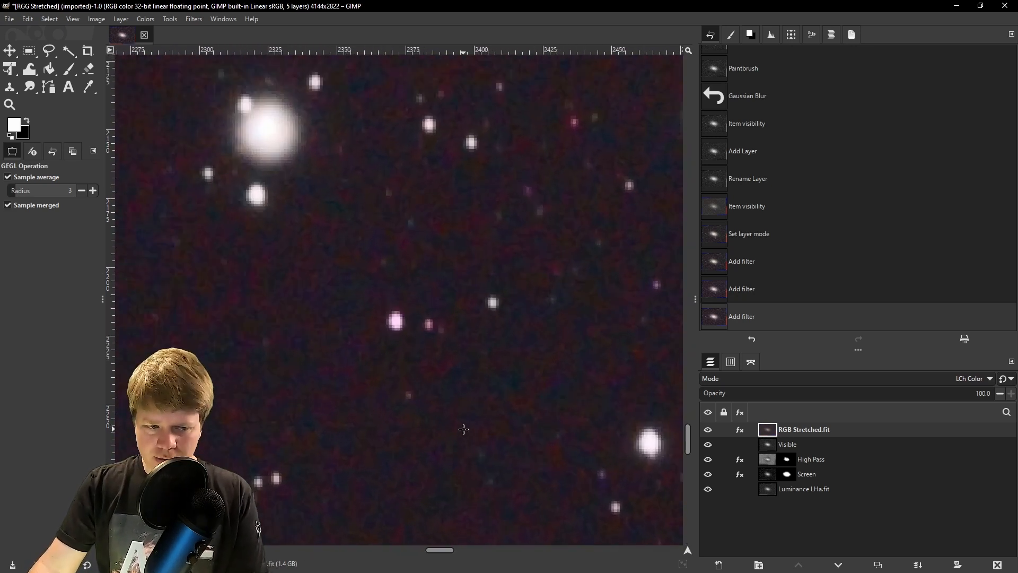
pyautogui.rightClick(769, 426)
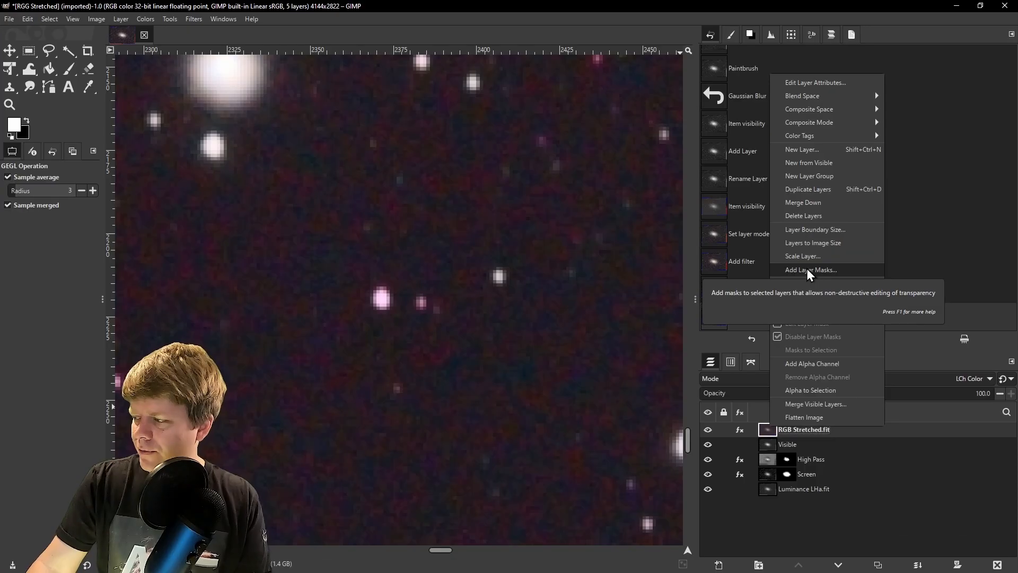
pyautogui.click(433, 140)
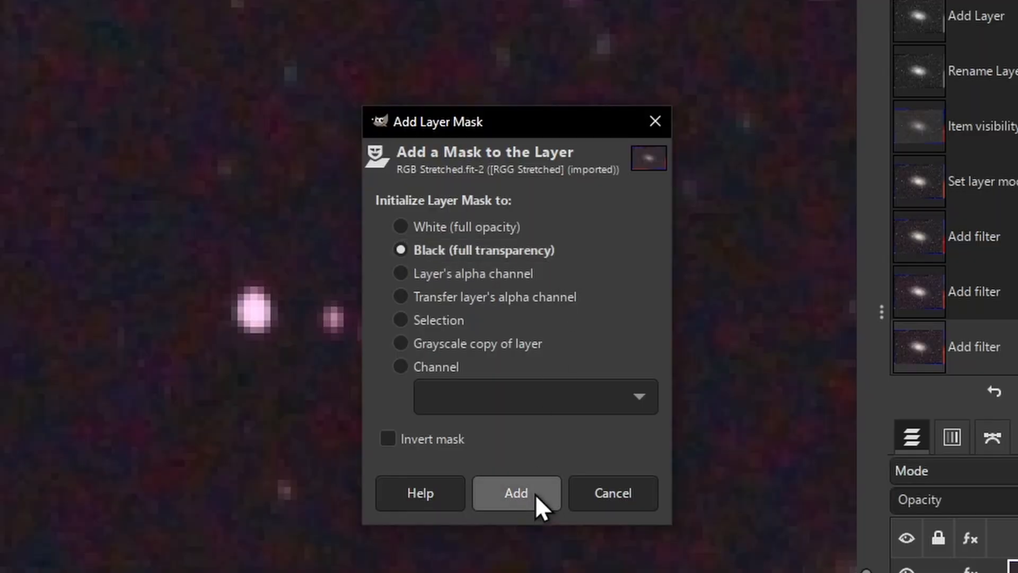
pyautogui.click(523, 392)
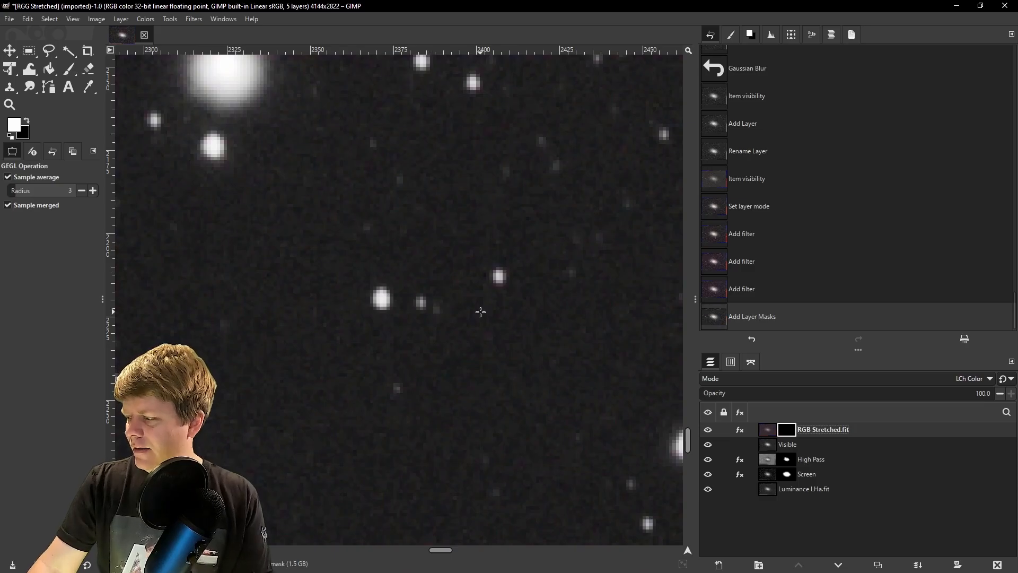
# Hide the RGB Stretched.fit, Visible, High Pass and Screen layers, and duplicate the Luminance LHa.fit layer
pyautogui.scroll(-5, 480, 312)
pyautogui.click(774, 489)
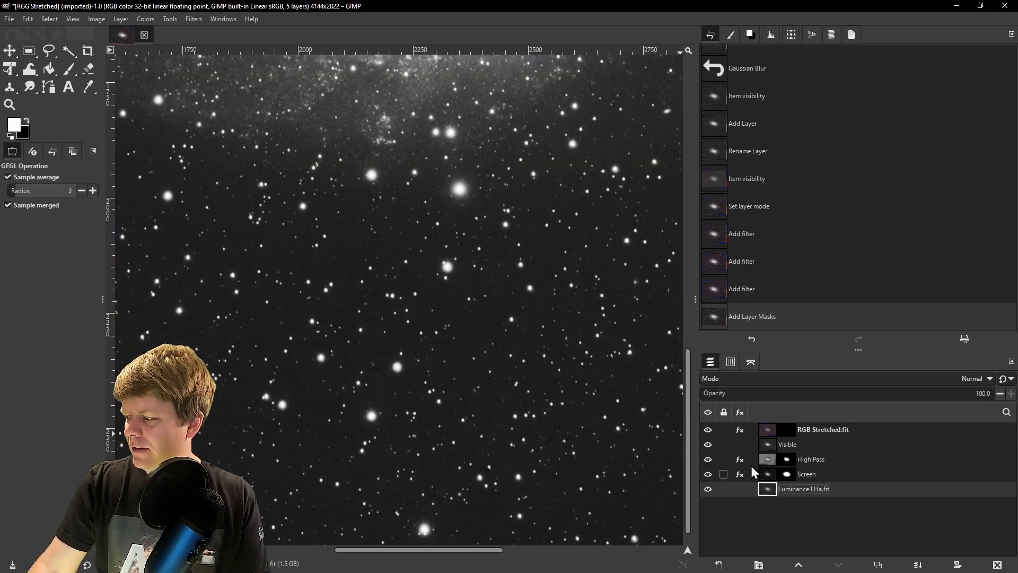
pyautogui.moveTo(710, 428); pyautogui.dragTo(708, 459)
pyautogui.click(708, 474)
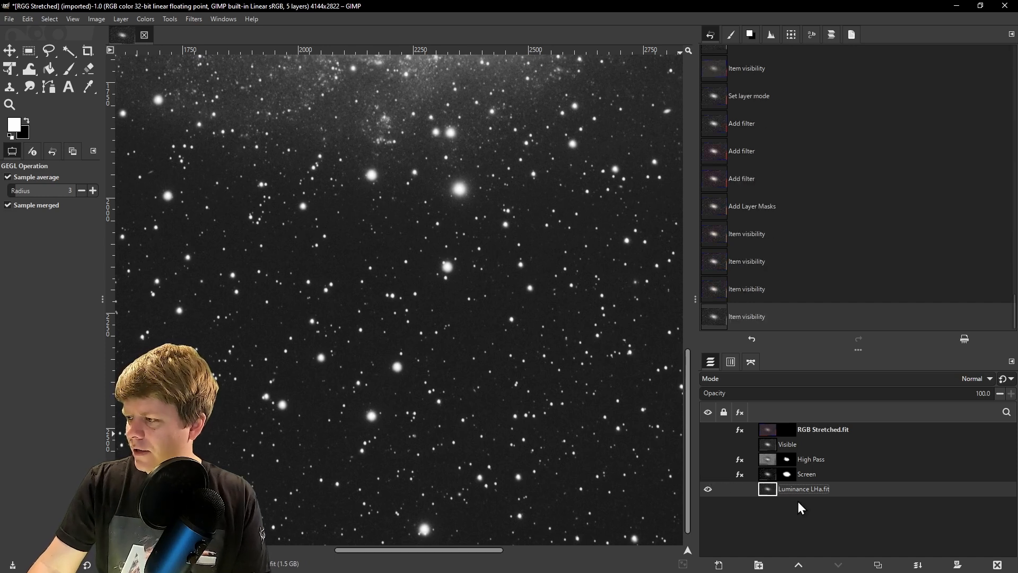
pyautogui.hotkey('shift', 'ctrl', 'd')
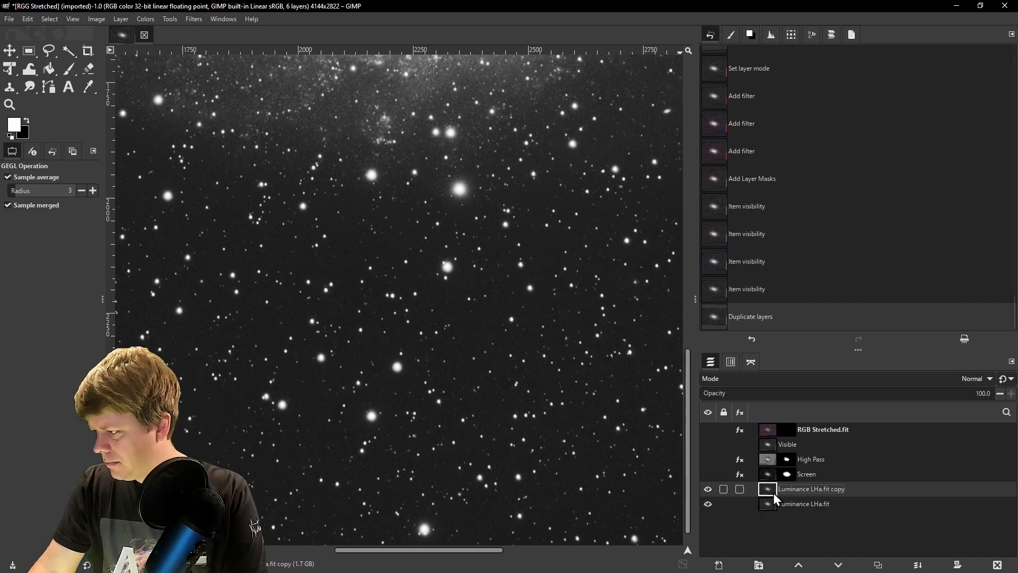
# Apply a Threshold with a low value of 0.213 to the Luminance LHa.fit copy to isolate the stars and galaxy
pyautogui.click(145, 19)
pyautogui.click(190, 287)
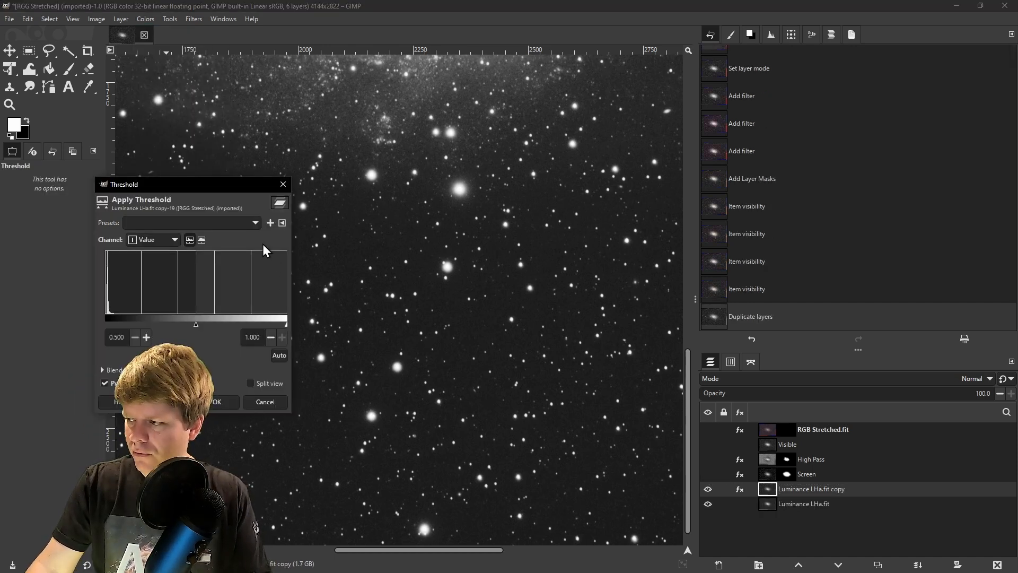
pyautogui.scroll(2, 480, 196)
pyautogui.scroll(-2, 466, 254)
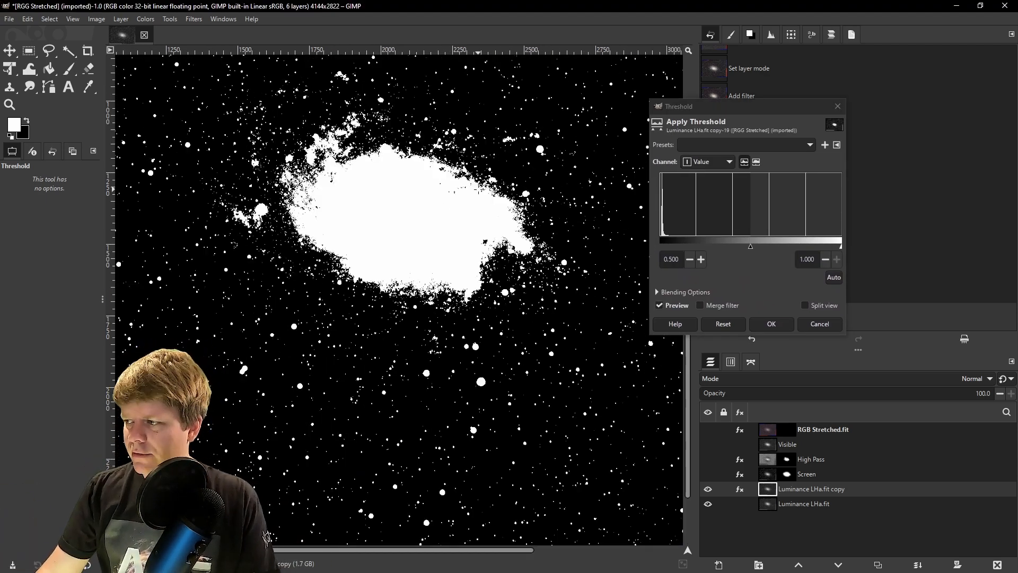
pyautogui.scroll(5, 372, 465)
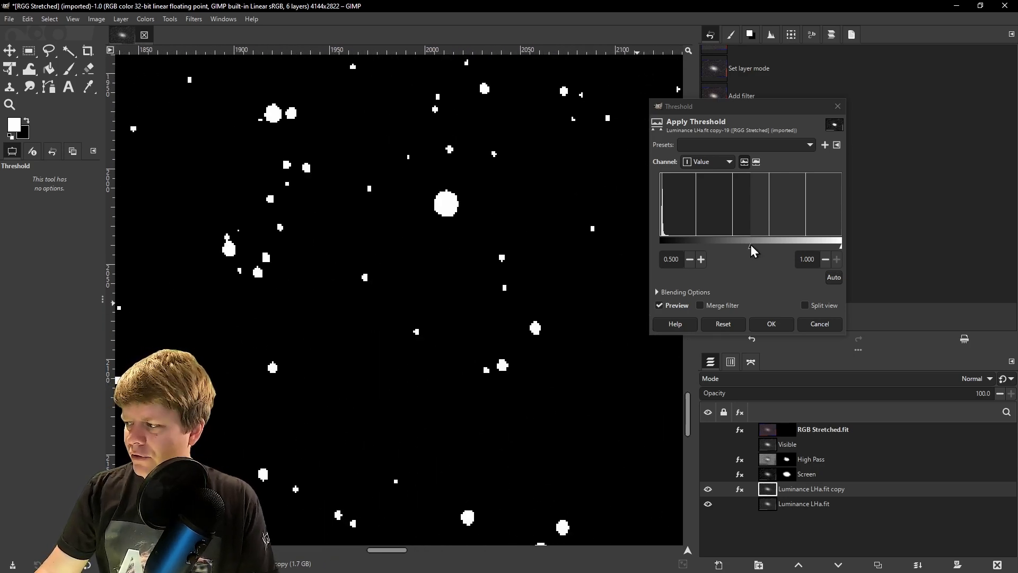
pyautogui.moveTo(750, 246); pyautogui.dragTo(719, 247)
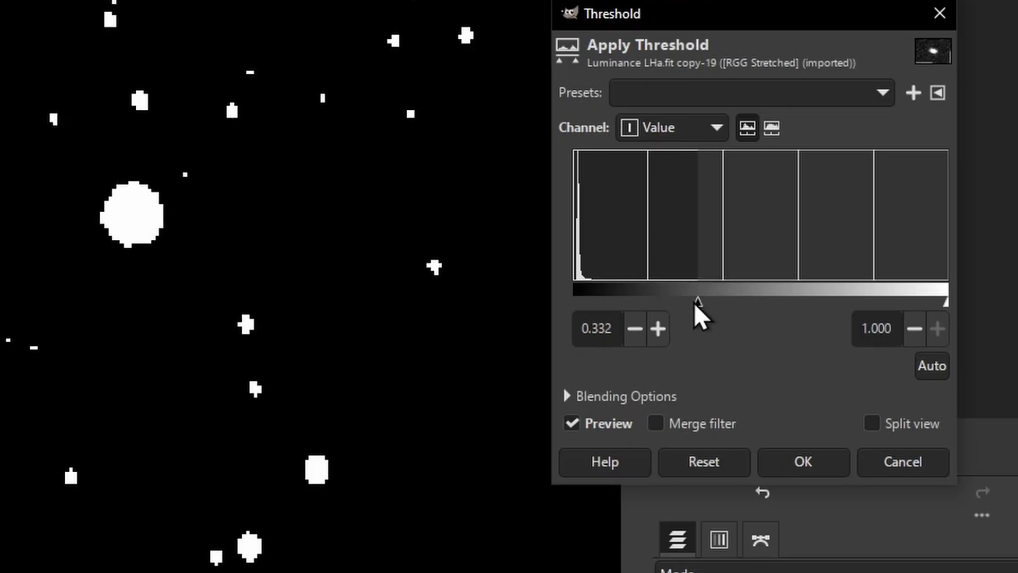
pyautogui.moveTo(696, 303); pyautogui.dragTo(666, 285)
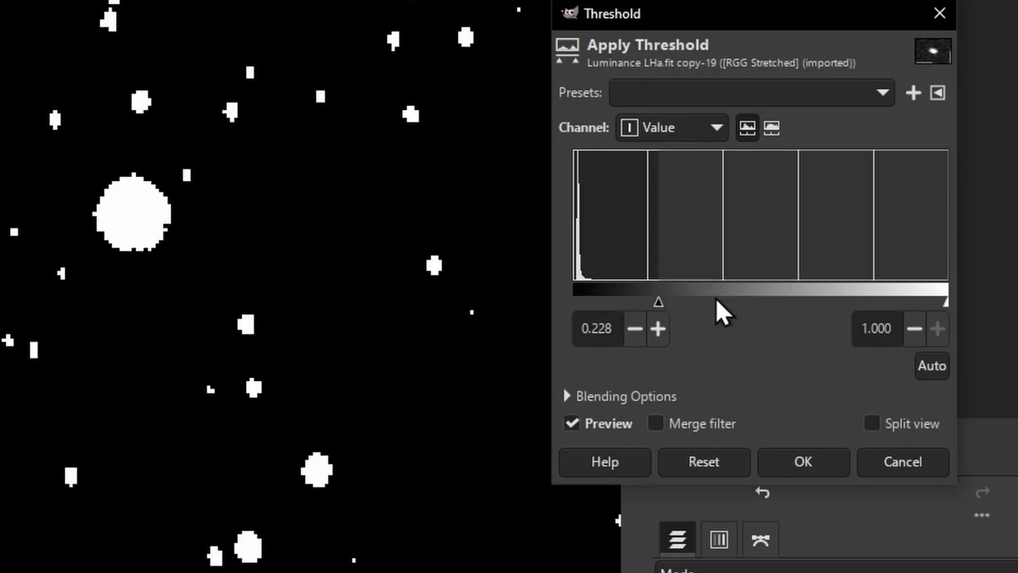
pyautogui.moveTo(663, 300); pyautogui.dragTo(645, 290)
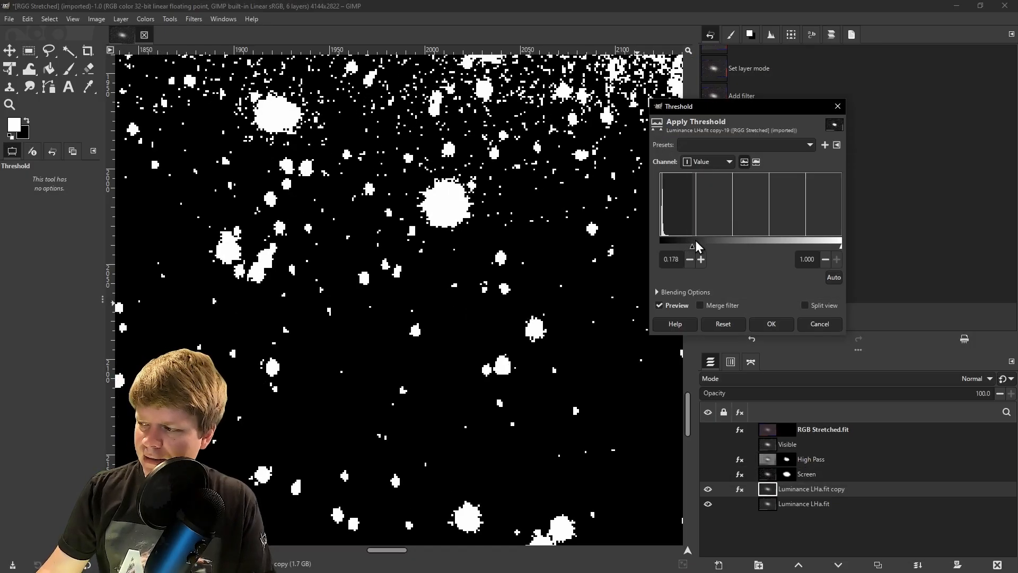
pyautogui.moveTo(696, 242); pyautogui.dragTo(699, 242)
pyautogui.scroll(-5, 502, 291)
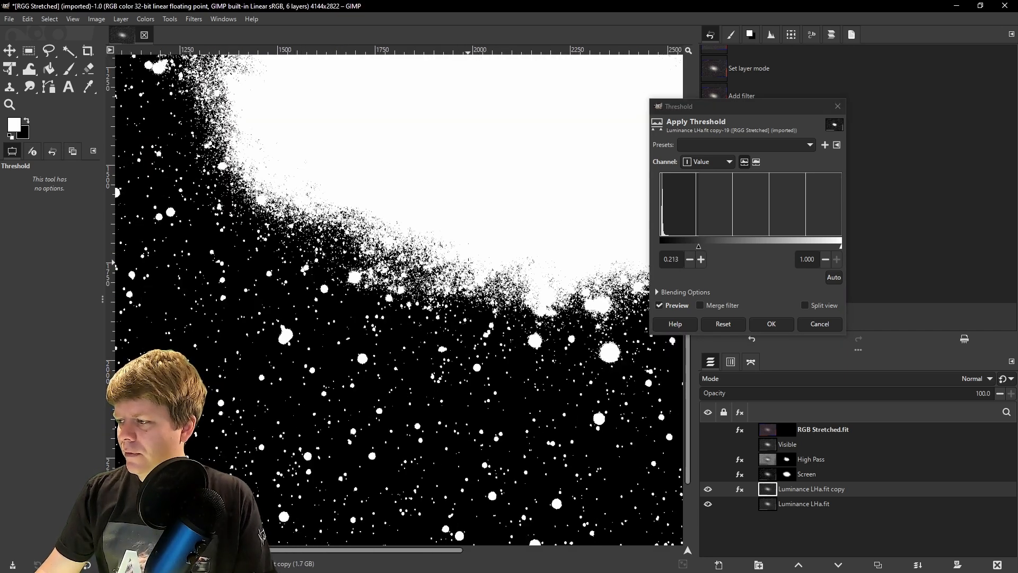
pyautogui.scroll(-3, 468, 262)
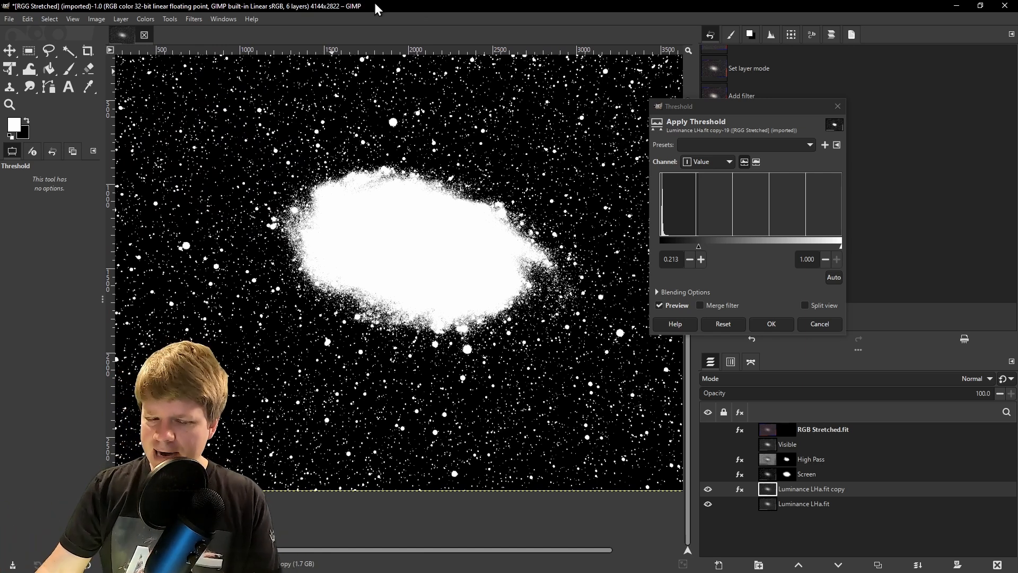
pyautogui.click(773, 325)
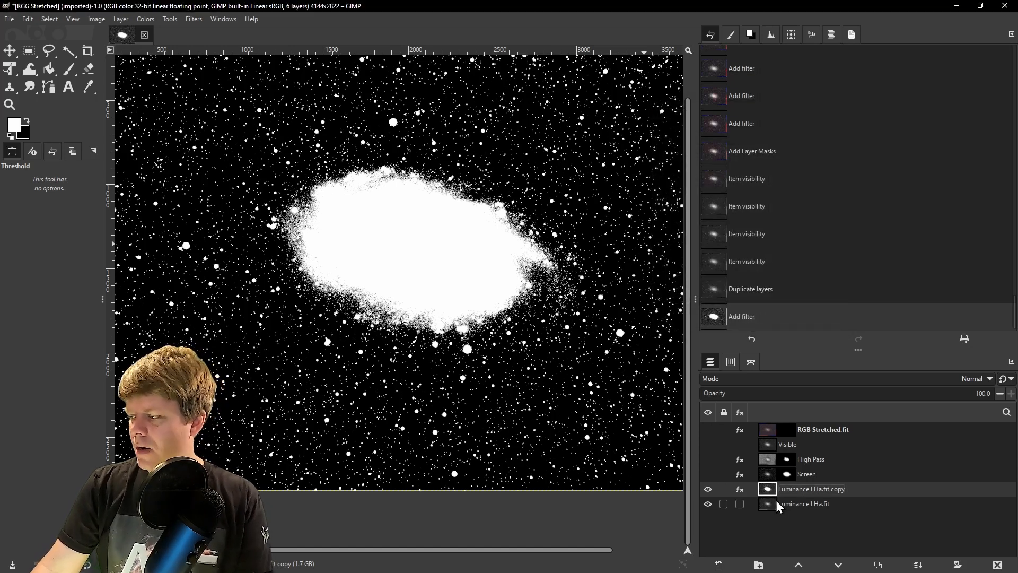
# Copy the thresholded luminance into the mask of the shown RGB Stretched.fit layer, anchor the floating mask, and select the layer's image
pyautogui.hotkey('ctrl', 'c')
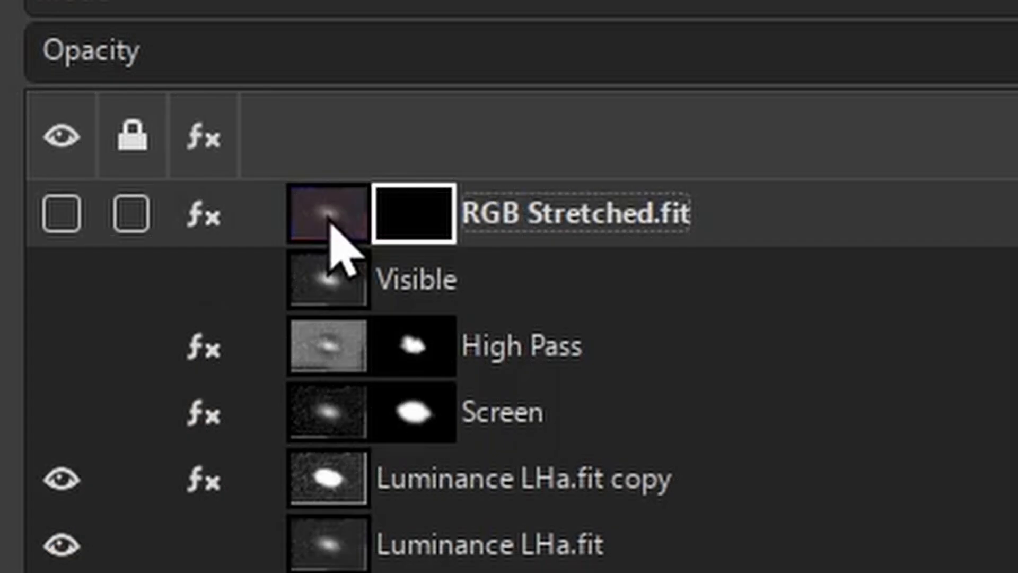
pyautogui.click(767, 432)
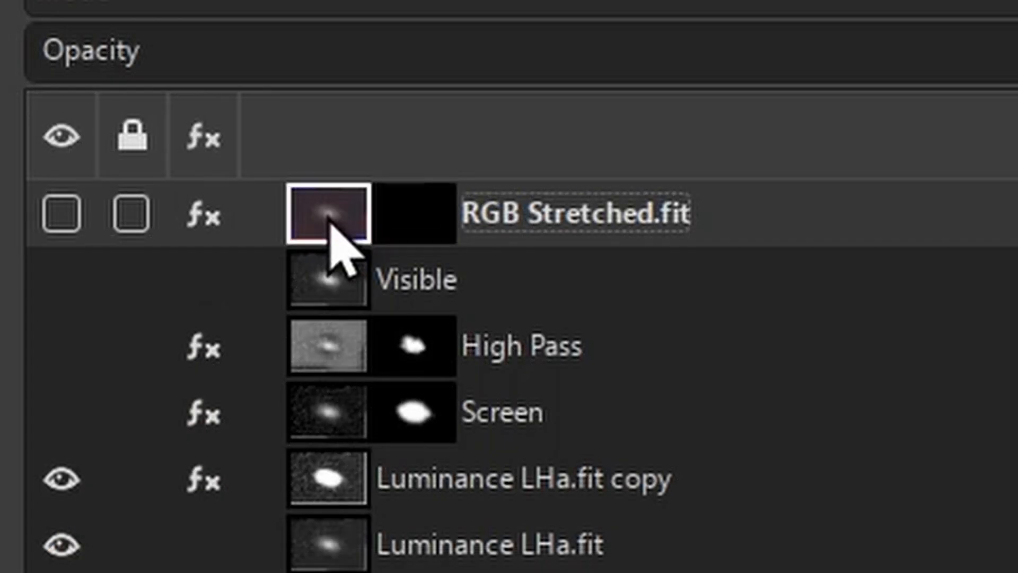
pyautogui.click(427, 234)
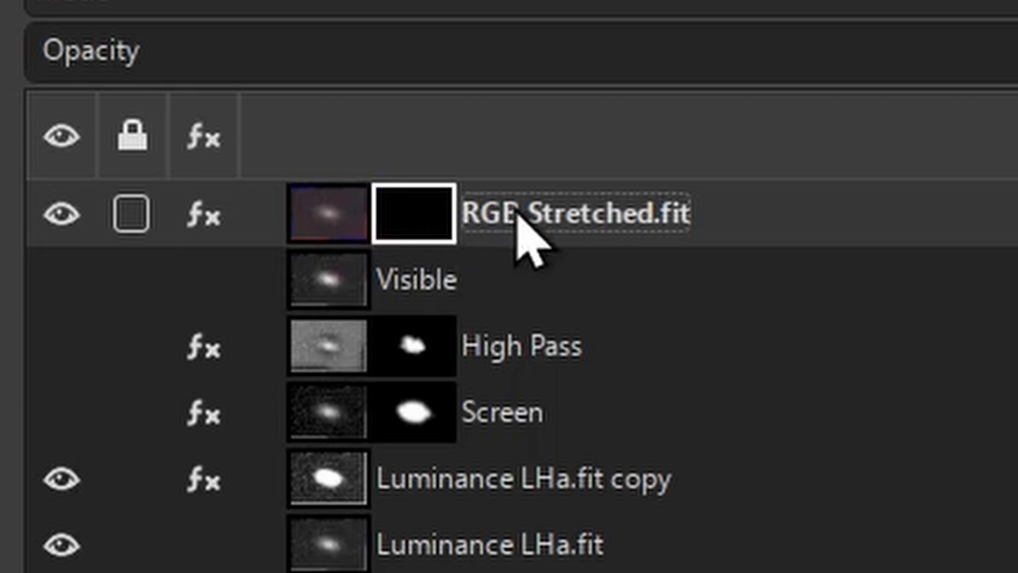
pyautogui.hotkey('ctrl', 'v')
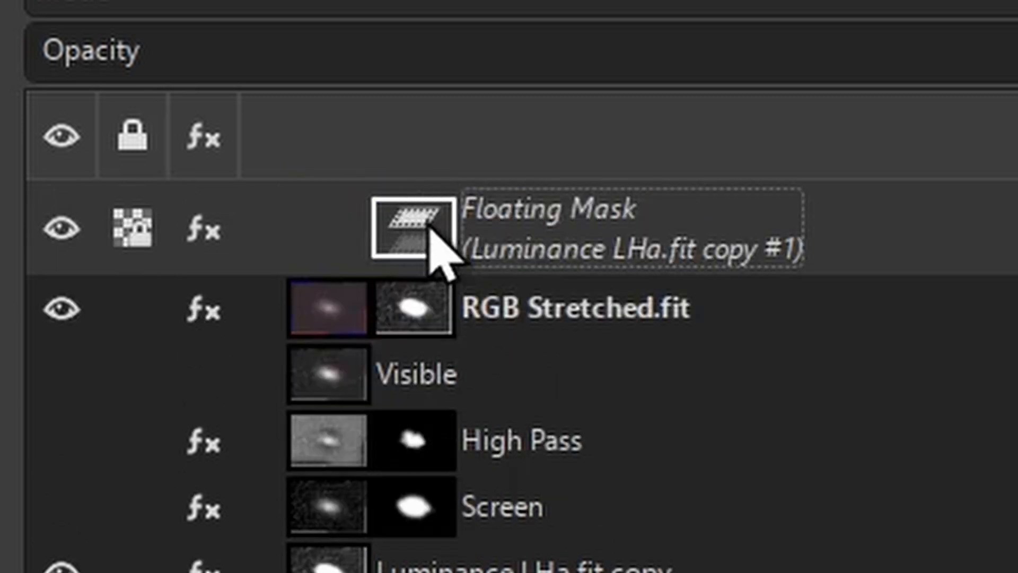
pyautogui.rightClick(430, 229)
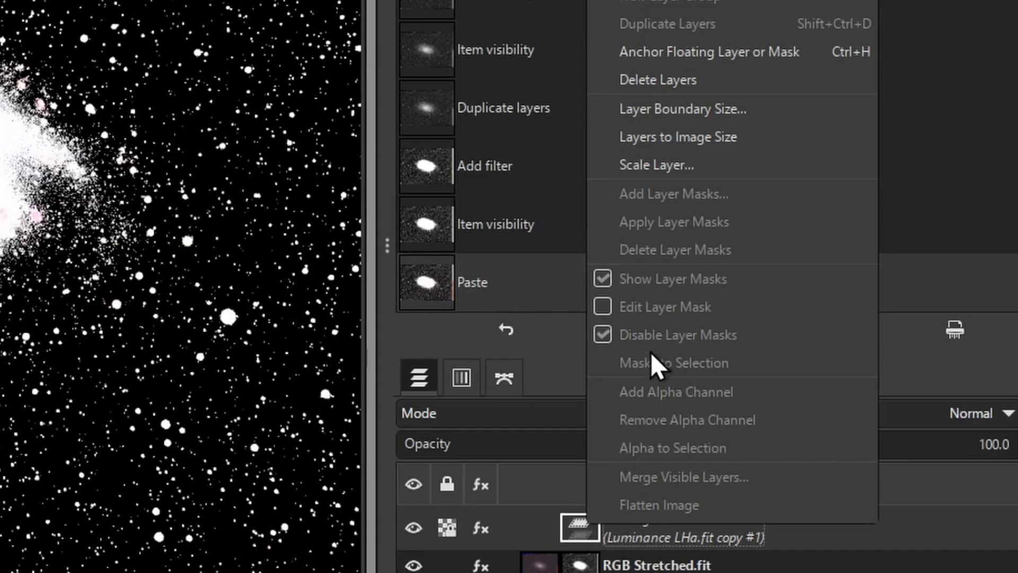
pyautogui.click(689, 56)
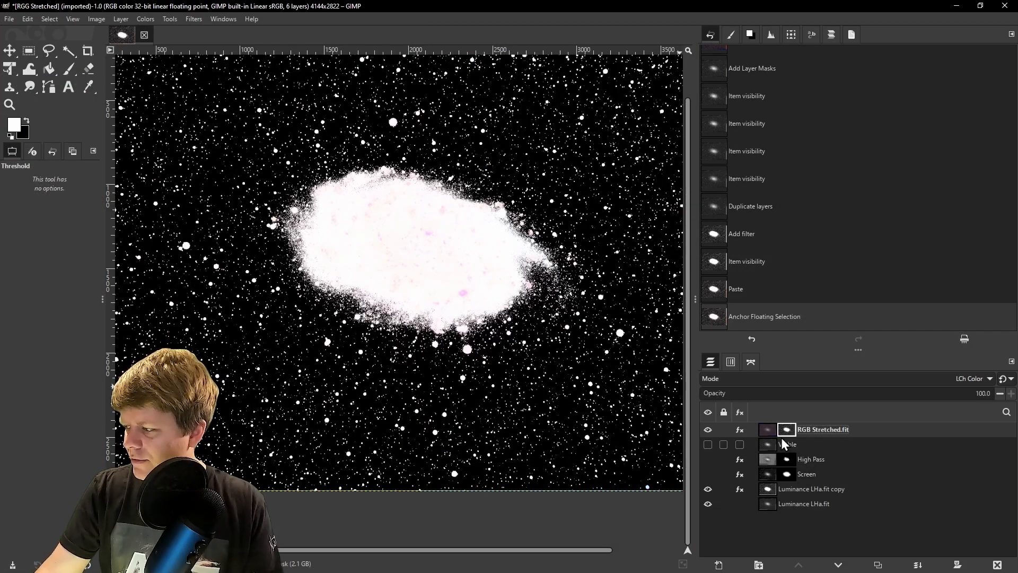
pyautogui.click(769, 429)
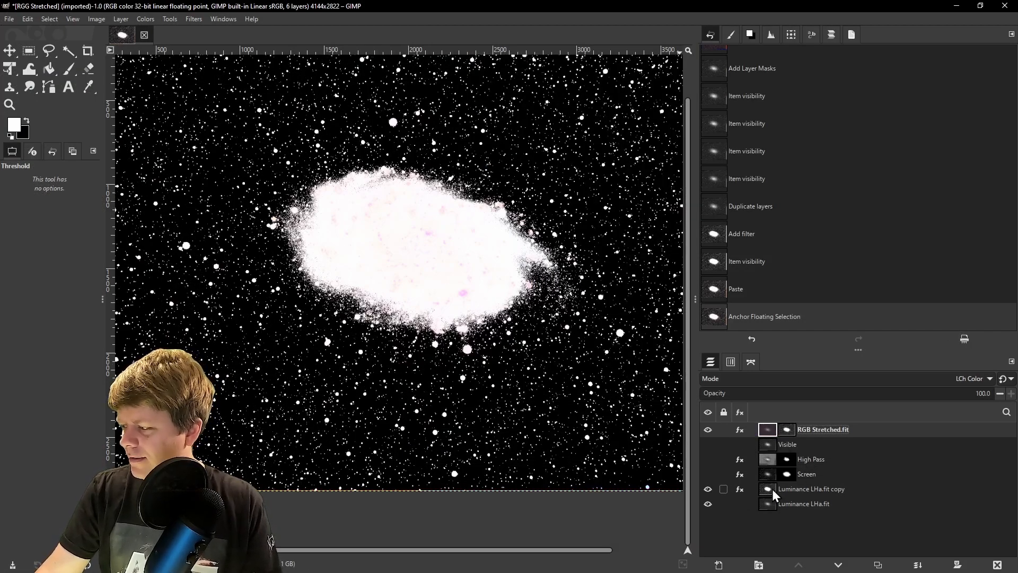
# Delete the thresholded Luminance LHa.fit copy and show the Screen, High Pass and Visible layers
pyautogui.click(813, 492)
pyautogui.click(997, 564)
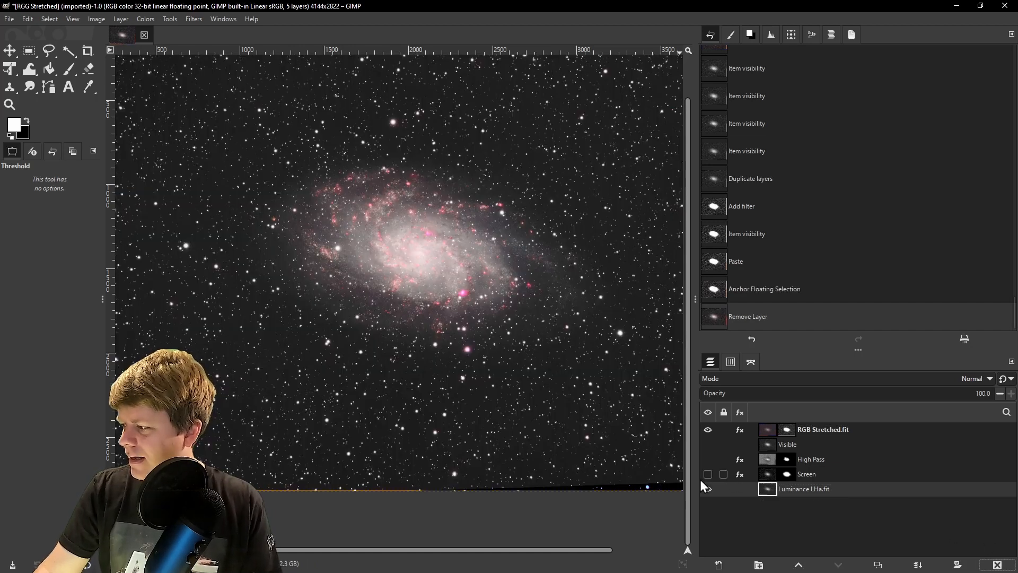
pyautogui.click(707, 474)
pyautogui.click(708, 459)
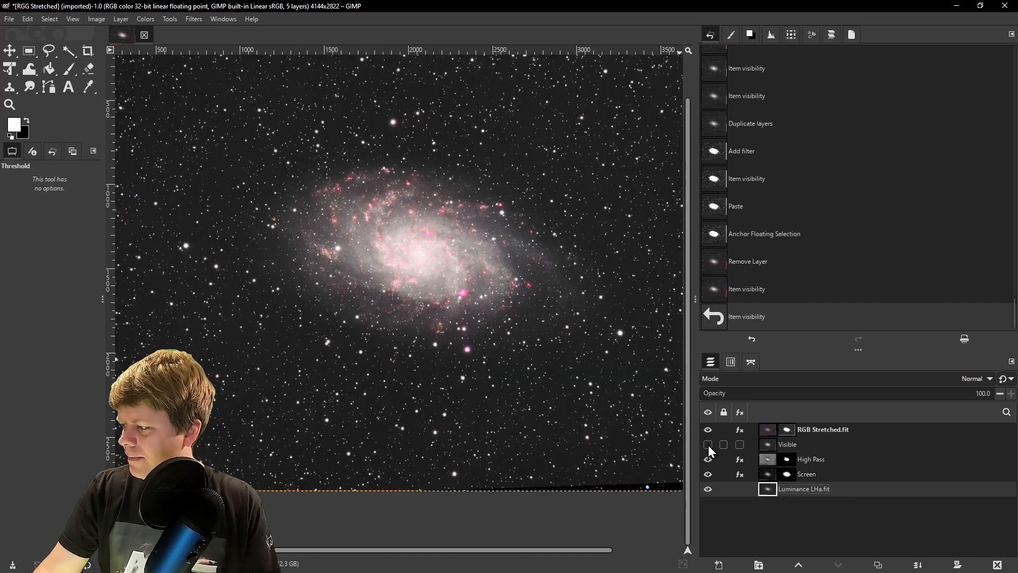
pyautogui.click(708, 444)
# Examine the masked colour in the galaxy, the surrounding stars and the background at several magnifications
pyautogui.scroll(4, 473, 374)
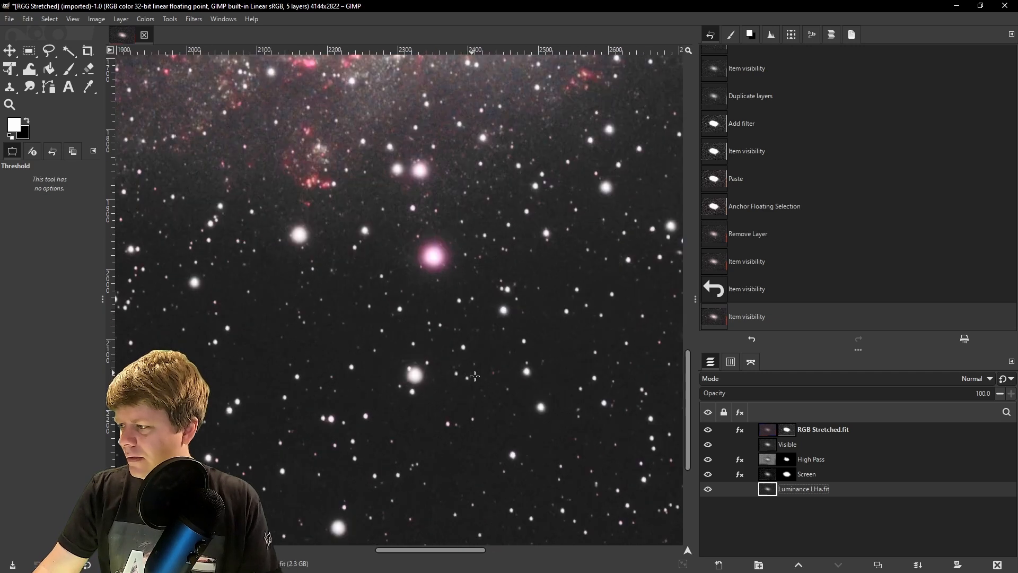
pyautogui.scroll(4, 534, 277)
pyautogui.scroll(-2, 420, 317)
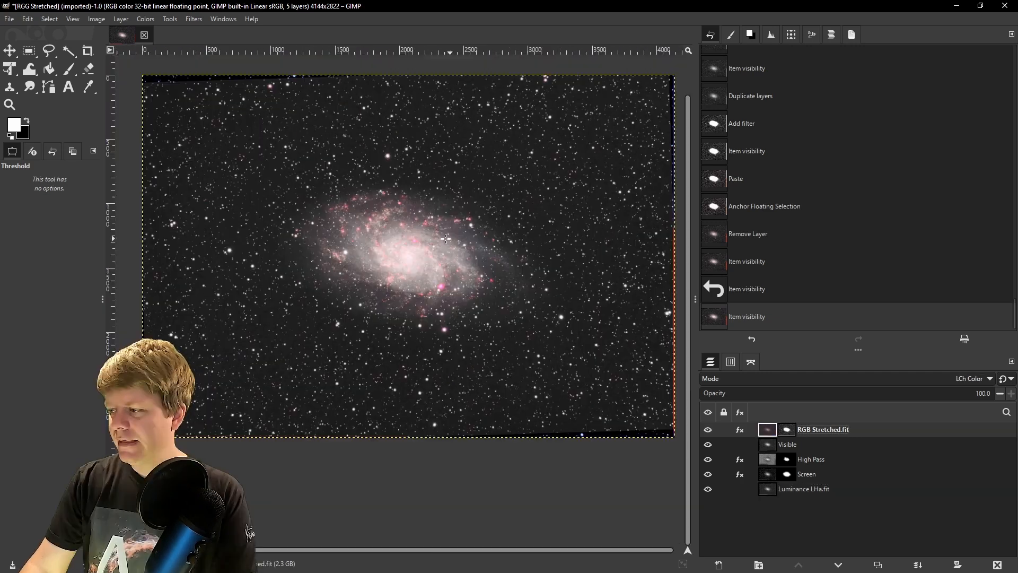
pyautogui.scroll(3, 370, 301)
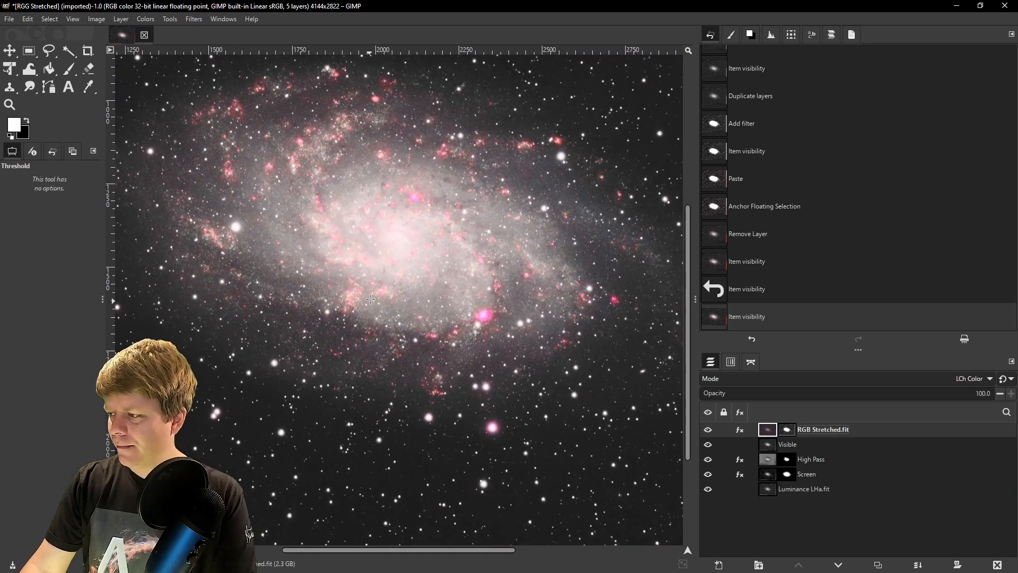
pyautogui.scroll(2, 379, 284)
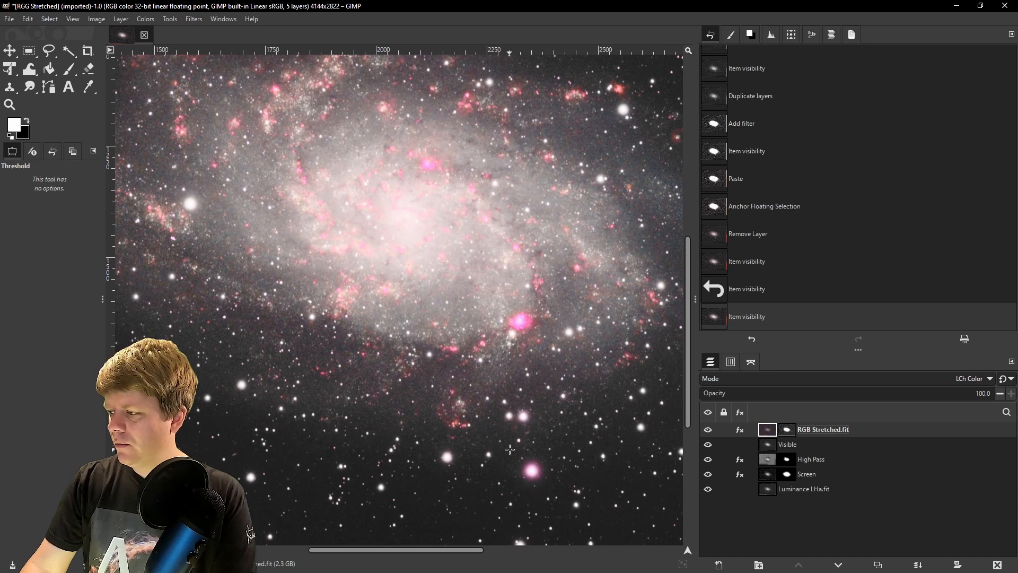
pyautogui.moveTo(509, 454); pyautogui.dragTo(479, 206)
pyautogui.moveTo(373, 282); pyautogui.dragTo(429, 536)
pyautogui.scroll(-5, 469, 273)
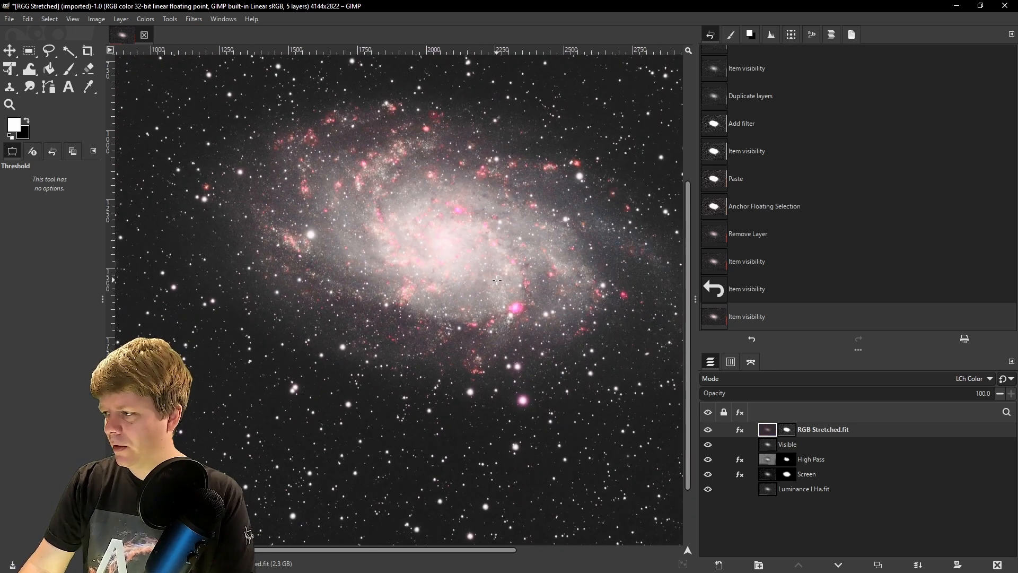
pyautogui.scroll(-1, 509, 279)
pyautogui.click(145, 18)
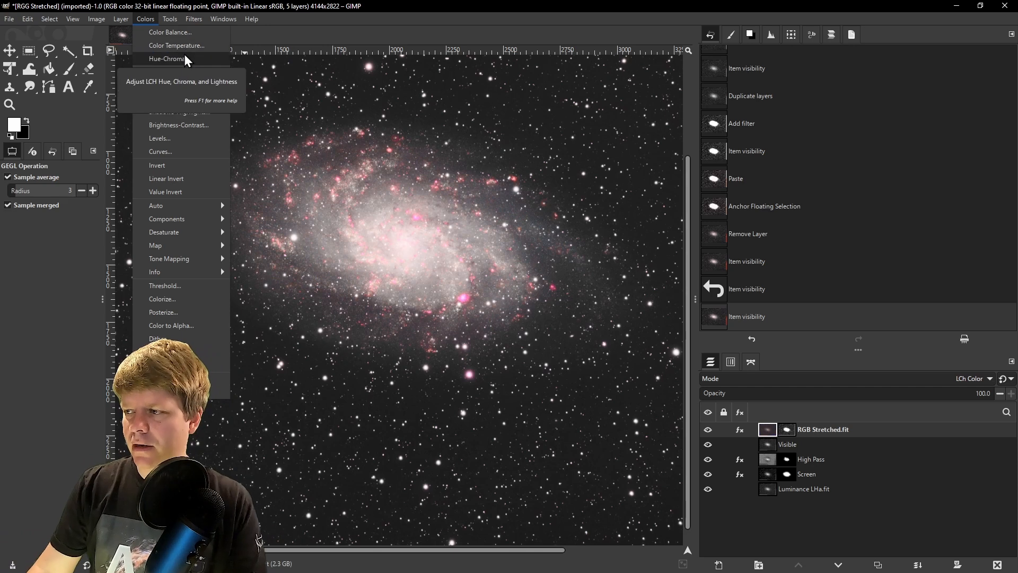
pyautogui.click(186, 32)
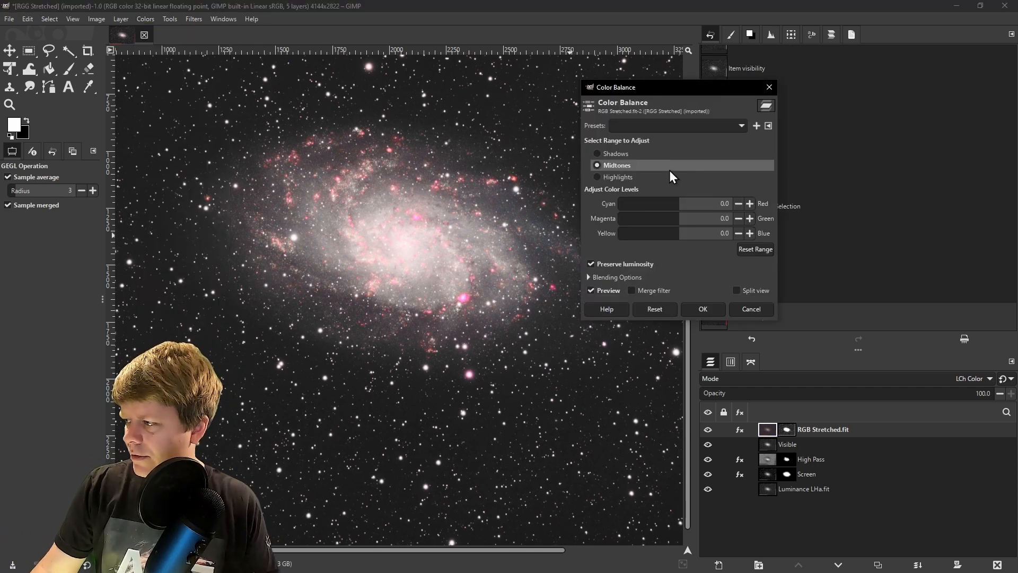
pyautogui.click(597, 176)
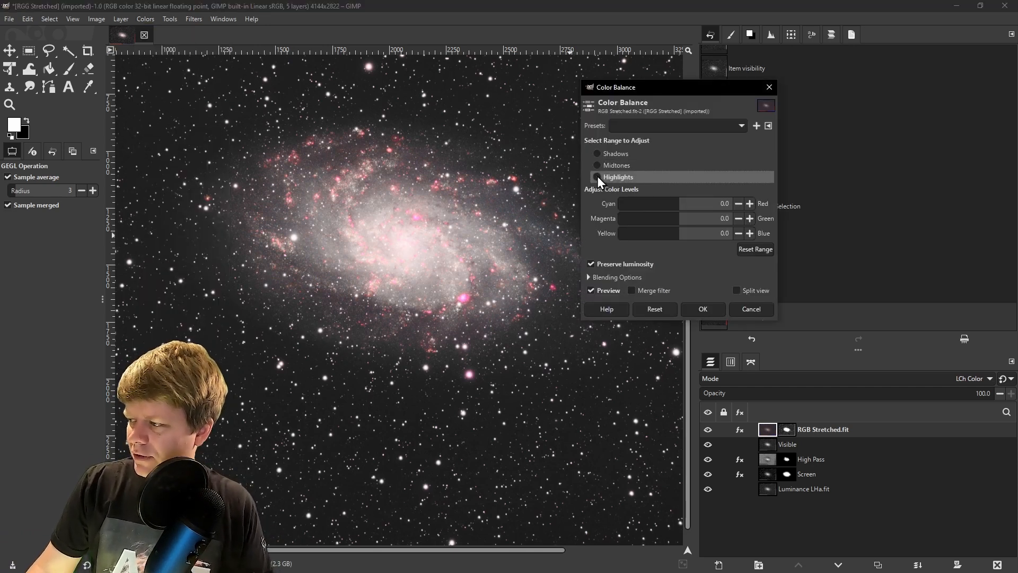
pyautogui.moveTo(704, 218); pyautogui.dragTo(659, 208)
pyautogui.click(597, 167)
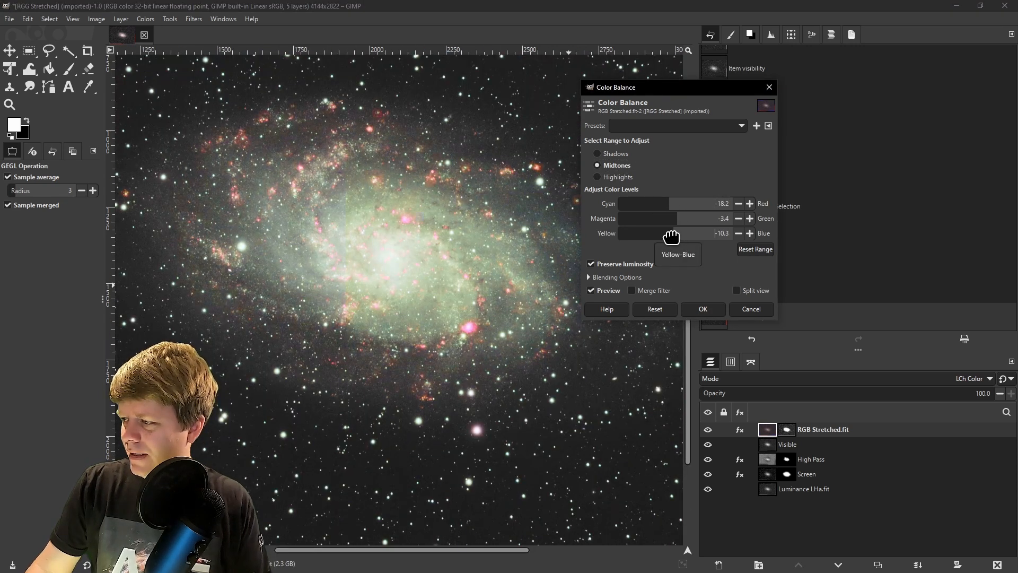
pyautogui.click(749, 233)
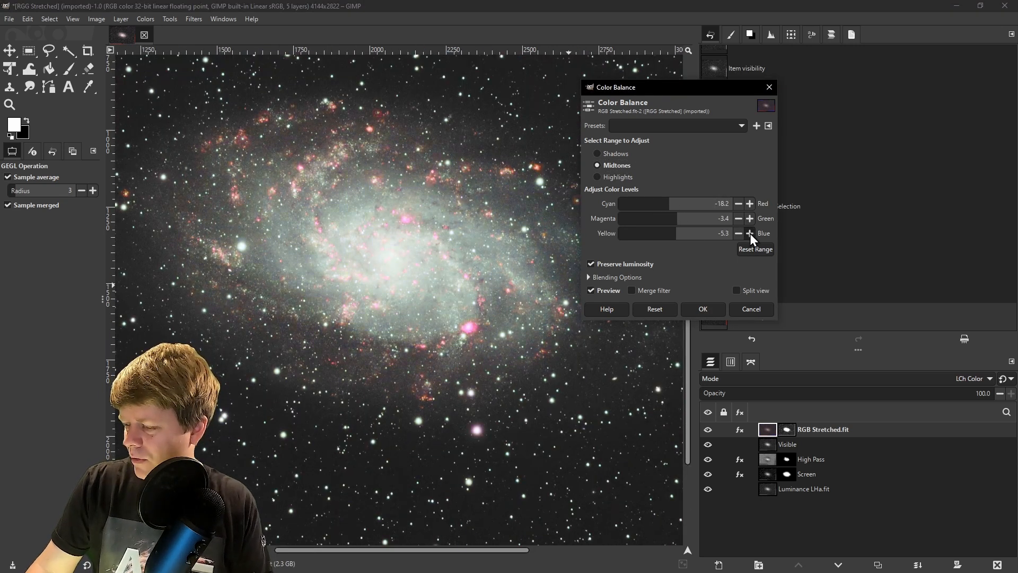
pyautogui.scroll(-1, 478, 360)
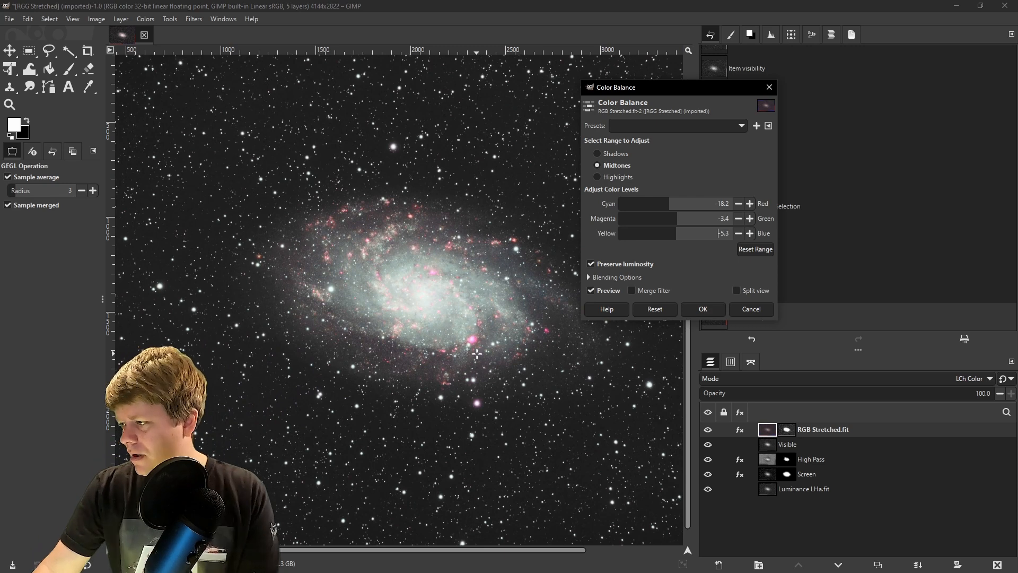
pyautogui.click(739, 291)
pyautogui.click(740, 291)
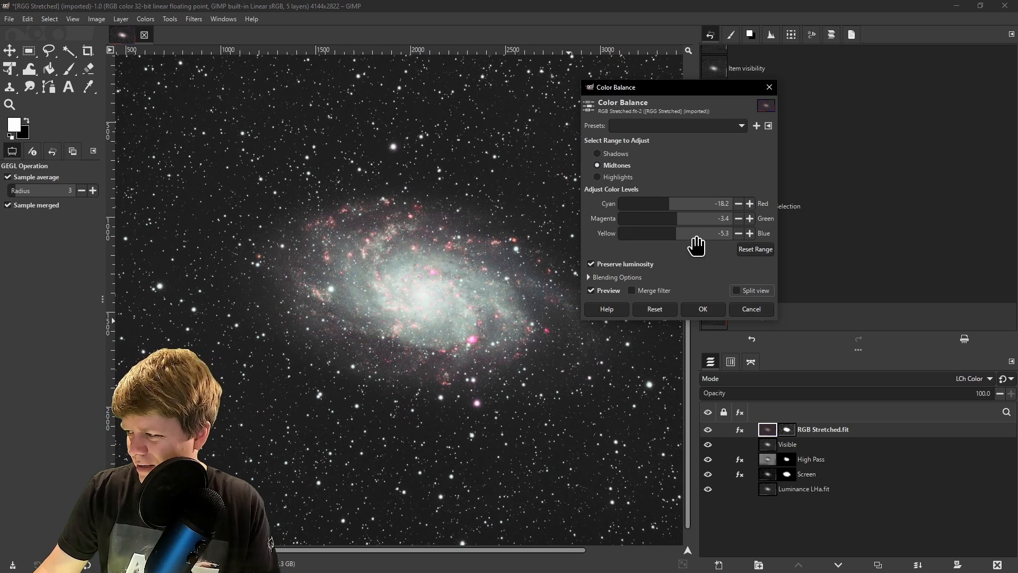
pyautogui.click(753, 307)
# Start a Curves adjustment on the RGB Stretched.fit image and lower the red midtones from input 46.87 to output 44.61
pyautogui.click(145, 18)
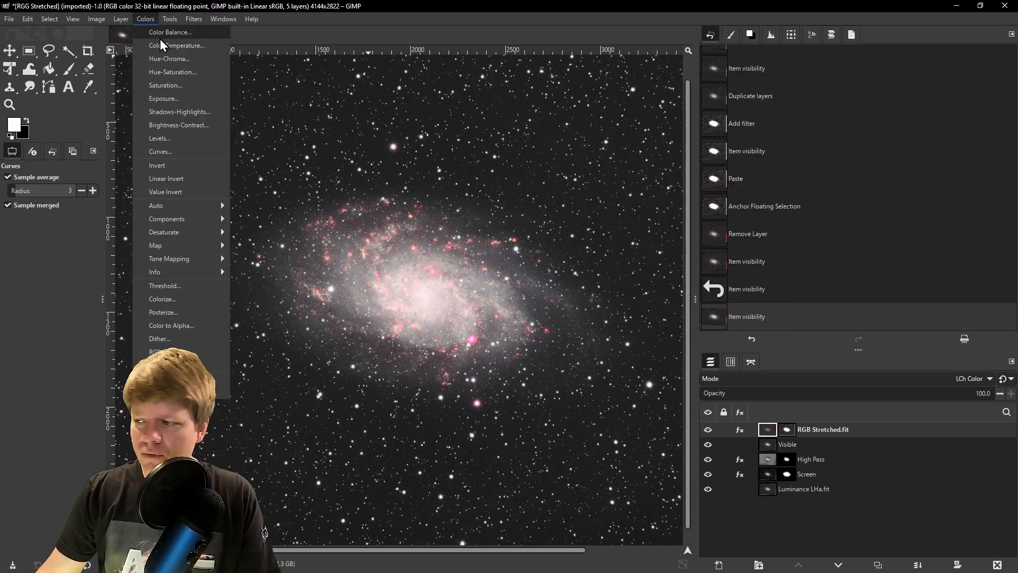
pyautogui.click(169, 152)
pyautogui.click(575, 118)
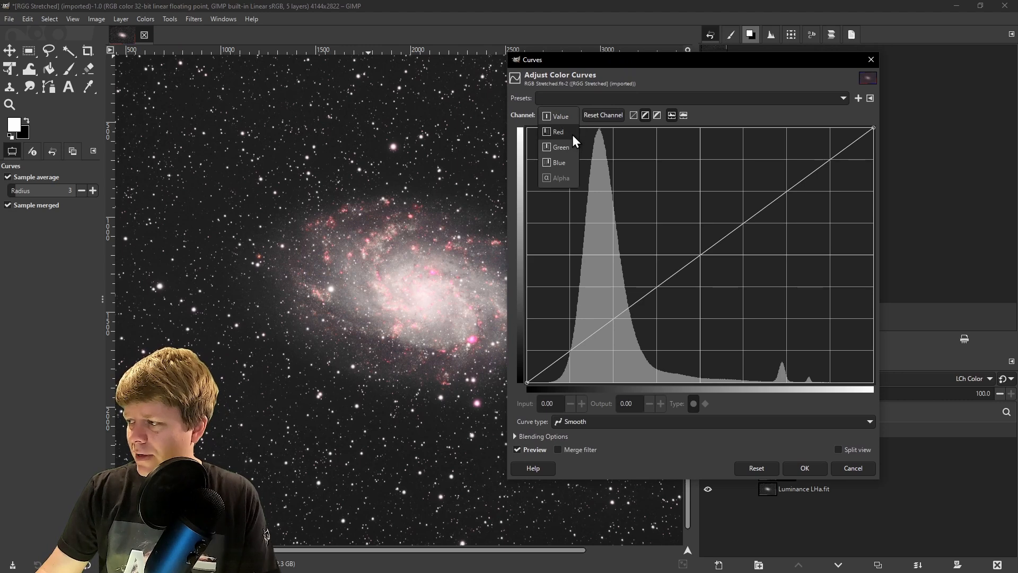
pyautogui.click(558, 132)
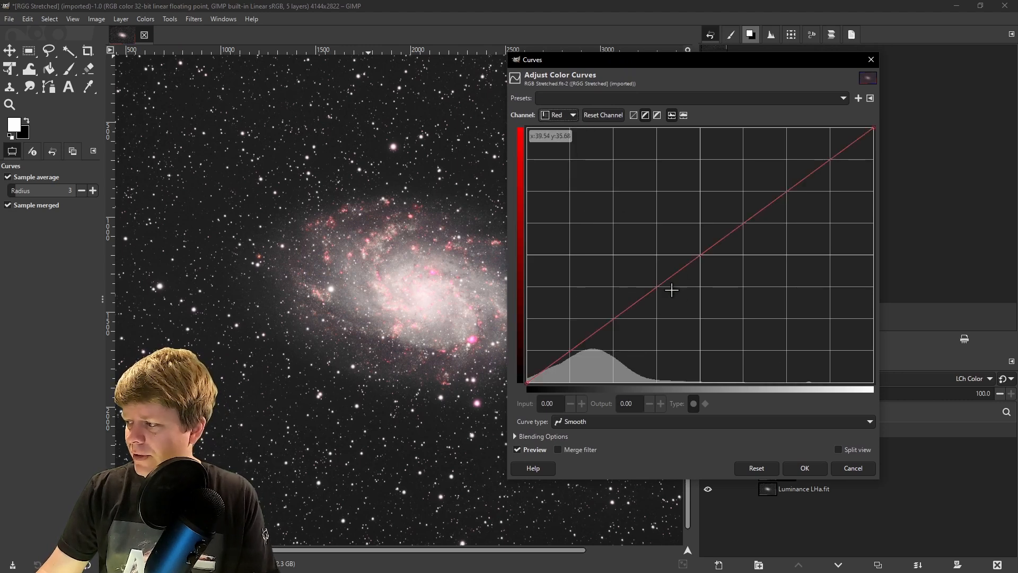
pyautogui.moveTo(689, 262); pyautogui.dragTo(689, 269)
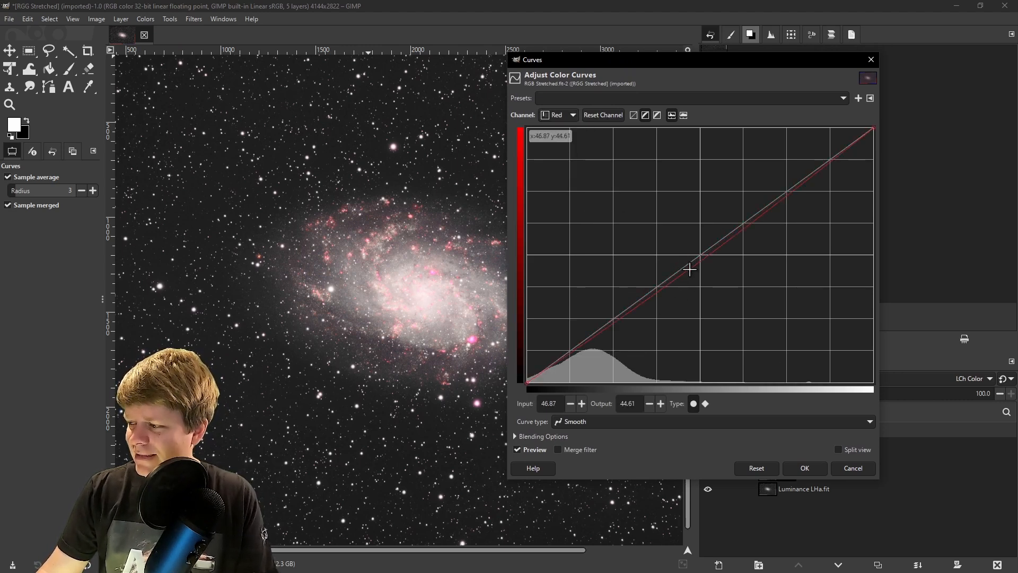
# Raise the upper green curve, including a point at input 76.03 and output 78.84, and apply the Curves adjustment
pyautogui.click(573, 116)
pyautogui.click(565, 139)
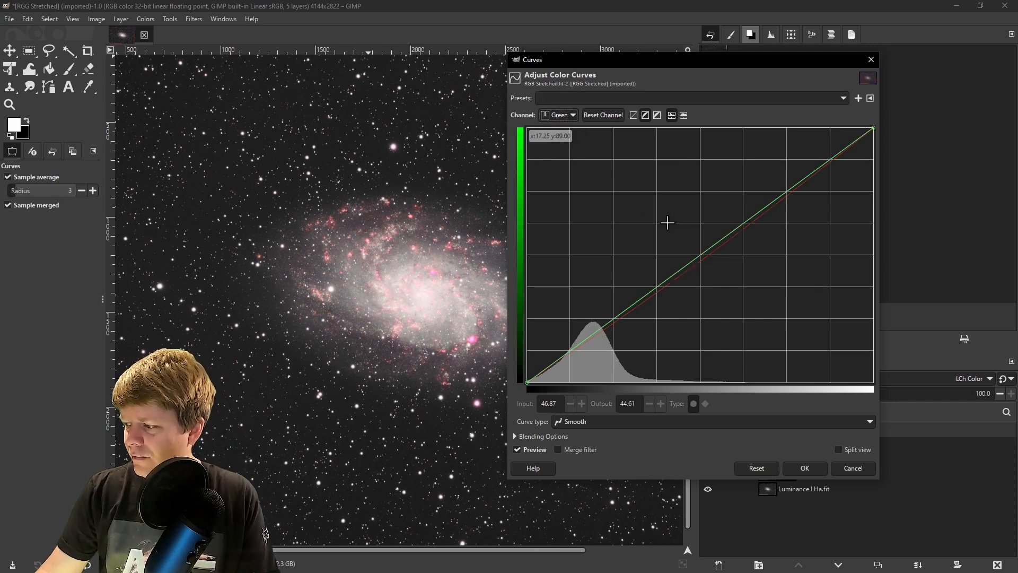
pyautogui.scroll(2, 477, 419)
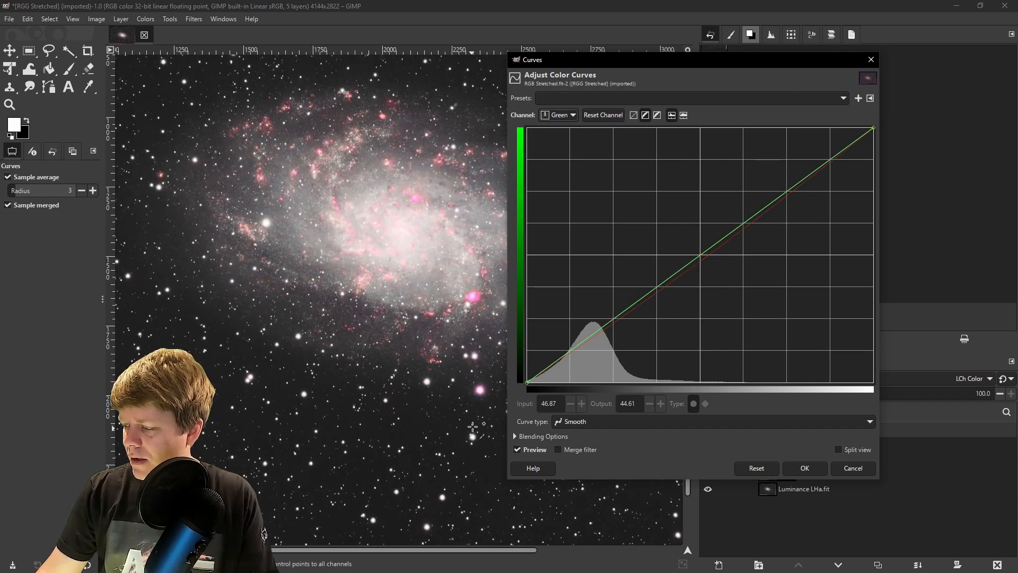
pyautogui.scroll(4, 386, 392)
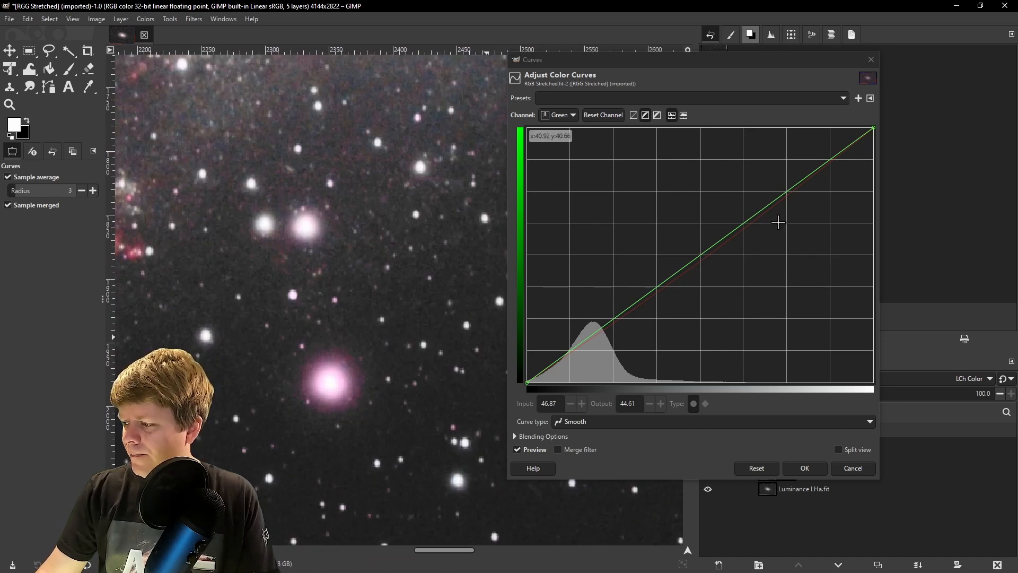
pyautogui.click(847, 145)
pyautogui.click(842, 139)
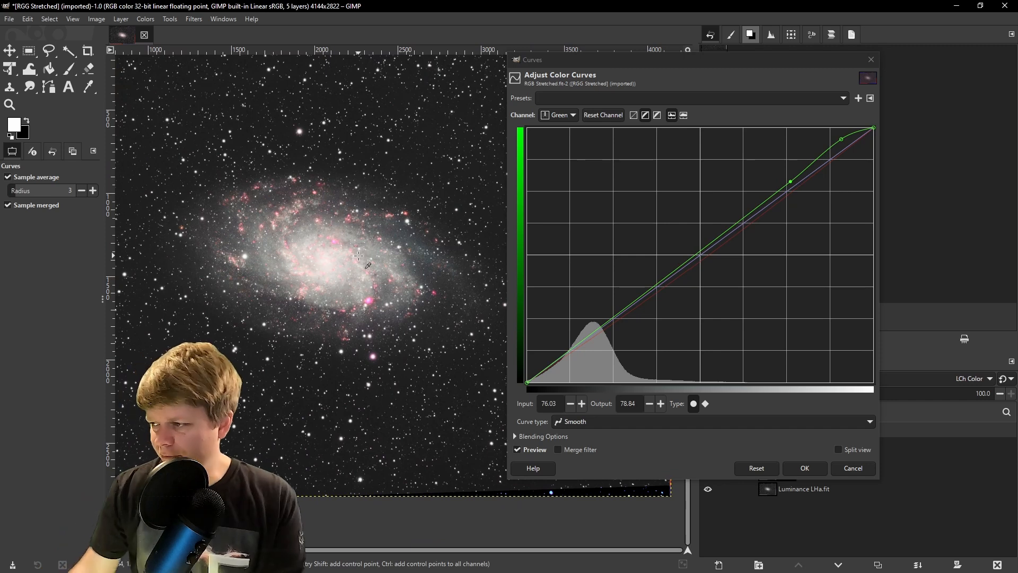
# Soften the RGB Stretched.fit layer's mask with a Gaussian Blur of 17.65 in both X and Y
pyautogui.scroll(5, 463, 443)
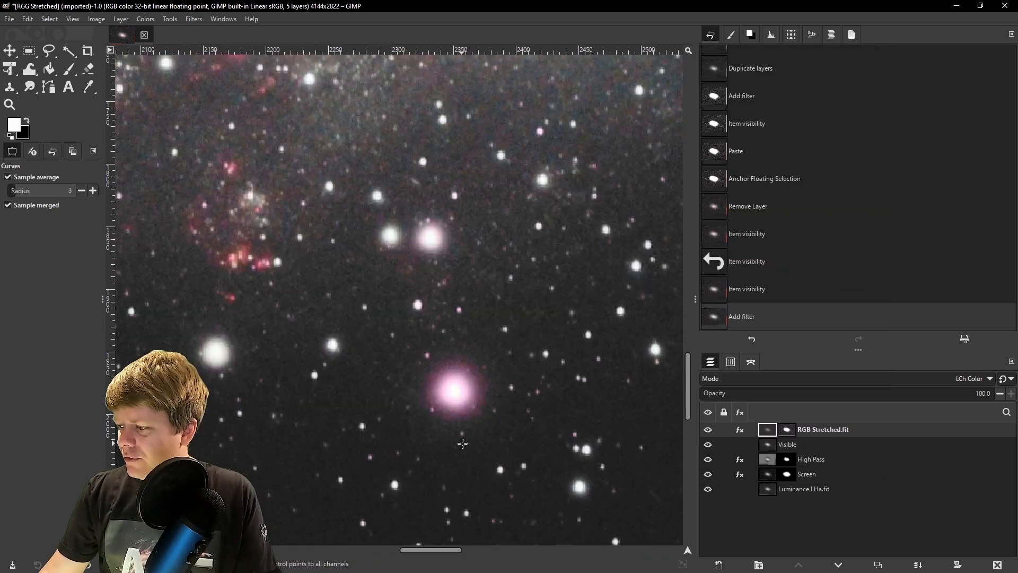
pyautogui.scroll(2, 463, 444)
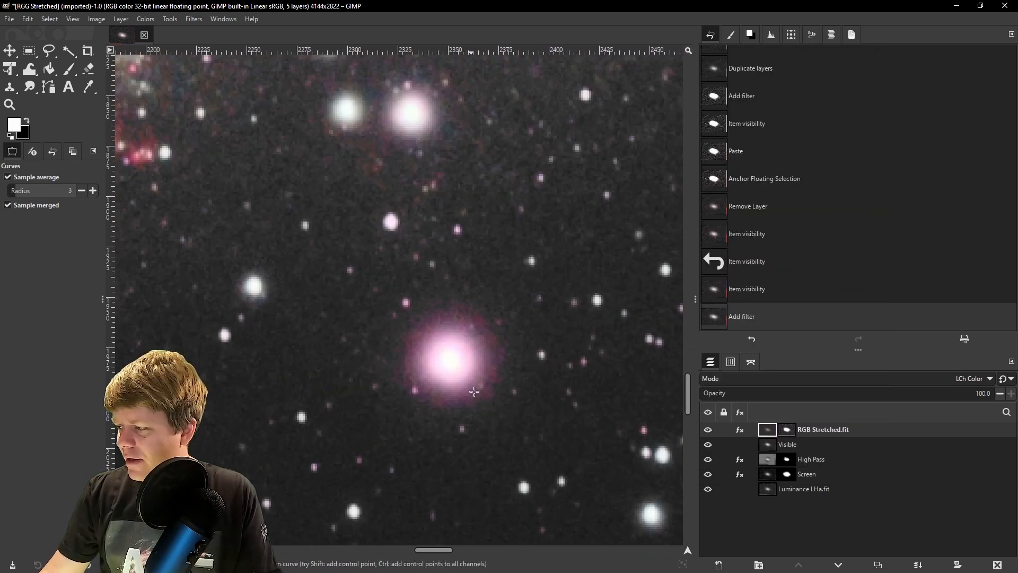
pyautogui.click(788, 429)
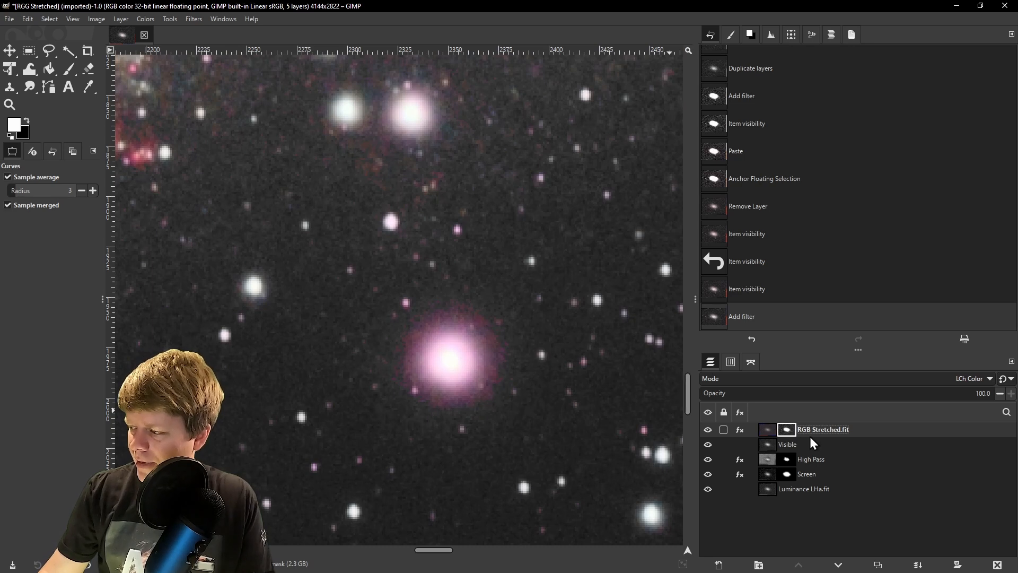
pyautogui.click(193, 20)
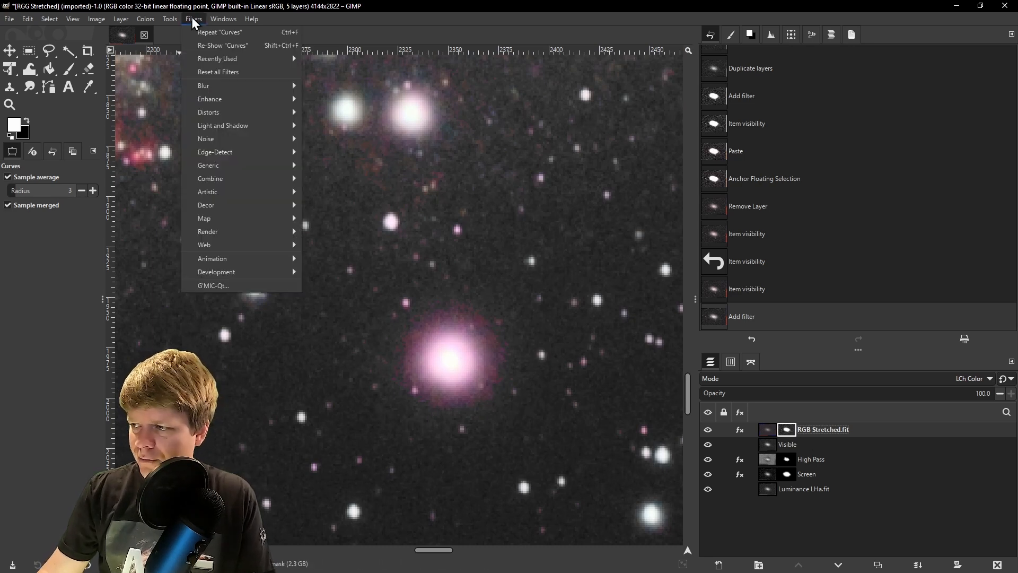
pyautogui.moveTo(222, 86)
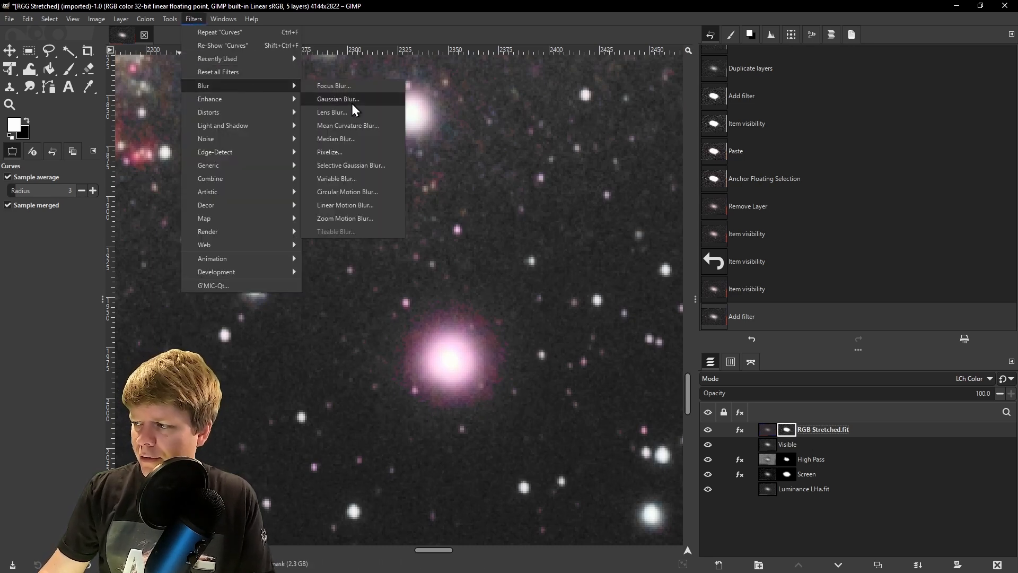
pyautogui.click(351, 101)
pyautogui.keyDown('ctrl'); pyautogui.scroll(3, 504, 382); pyautogui.keyUp('ctrl')
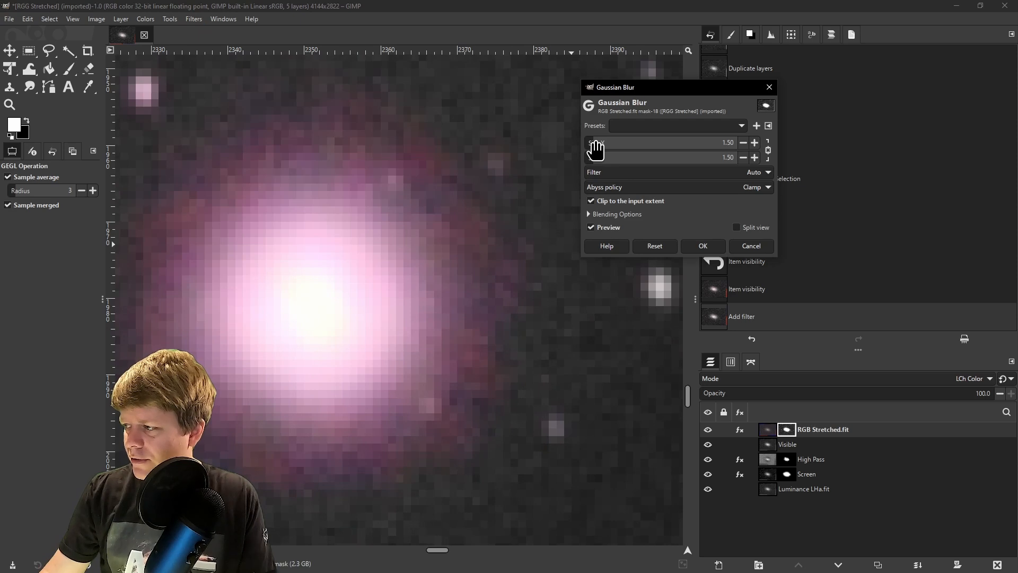
pyautogui.moveTo(613, 148); pyautogui.dragTo(615, 147)
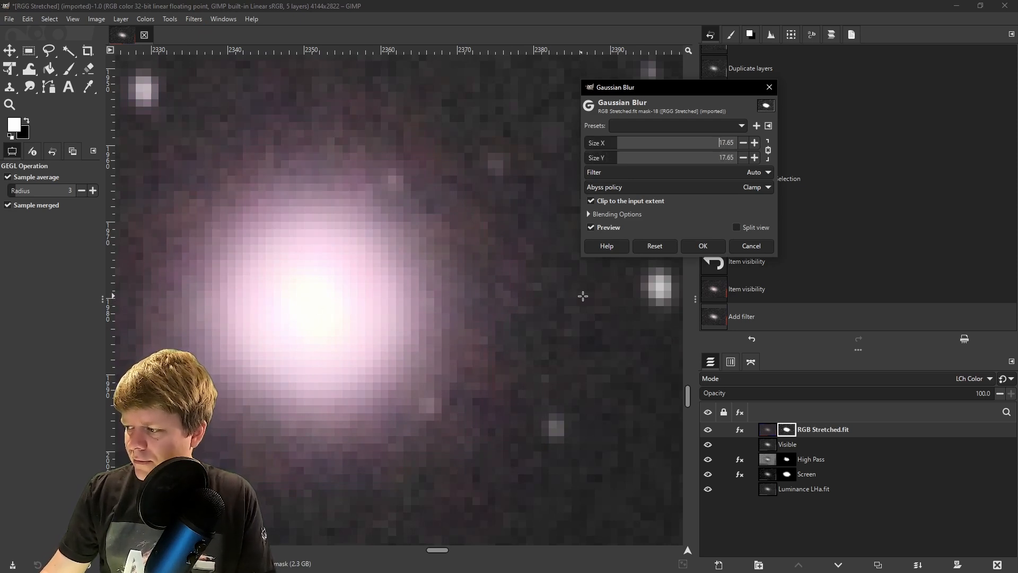
pyautogui.hotkey('shift', 'ctrl', 'j')
pyautogui.click(703, 246)
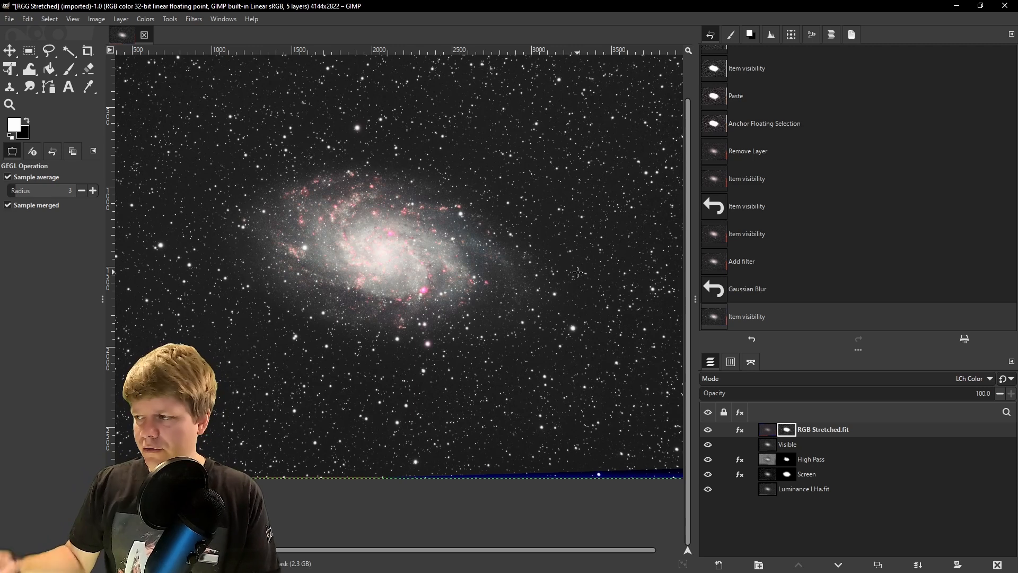
# Select a 4023 × 2637 px rectangle at position 88, 79 that excludes the stacking borders, and crop the image to it
pyautogui.scroll(-3, 501, 288)
pyautogui.scroll(1, 481, 321)
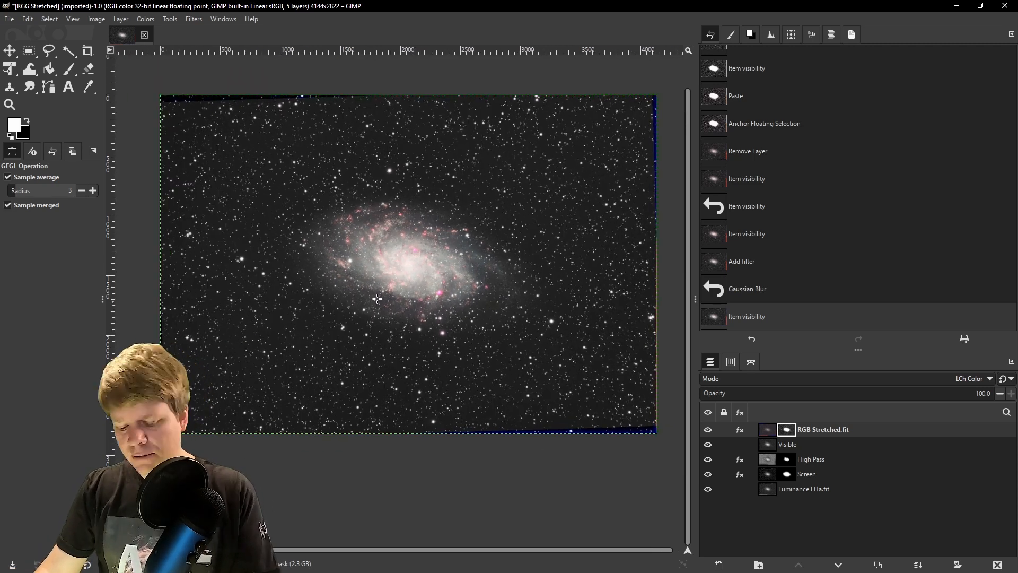
pyautogui.press('r')
pyautogui.moveTo(172, 105); pyautogui.dragTo(573, 373)
pyautogui.moveTo(573, 373); pyautogui.dragTo(654, 421)
pyautogui.click(96, 19)
pyautogui.click(152, 169)
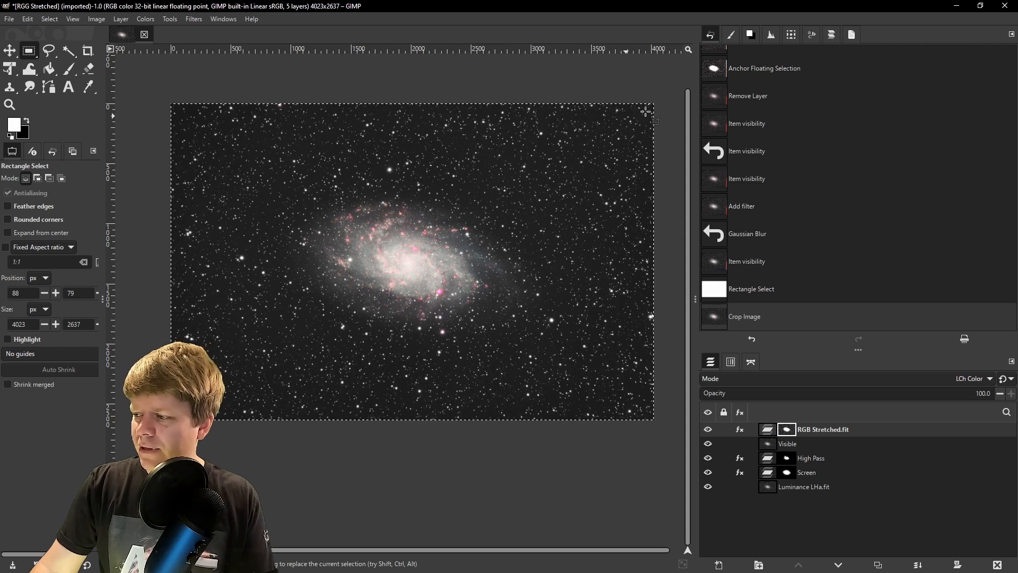
# Examine the star shapes in the corners and along the edges of the cropped image, as well as the galaxy
pyautogui.scroll(6, 643, 120)
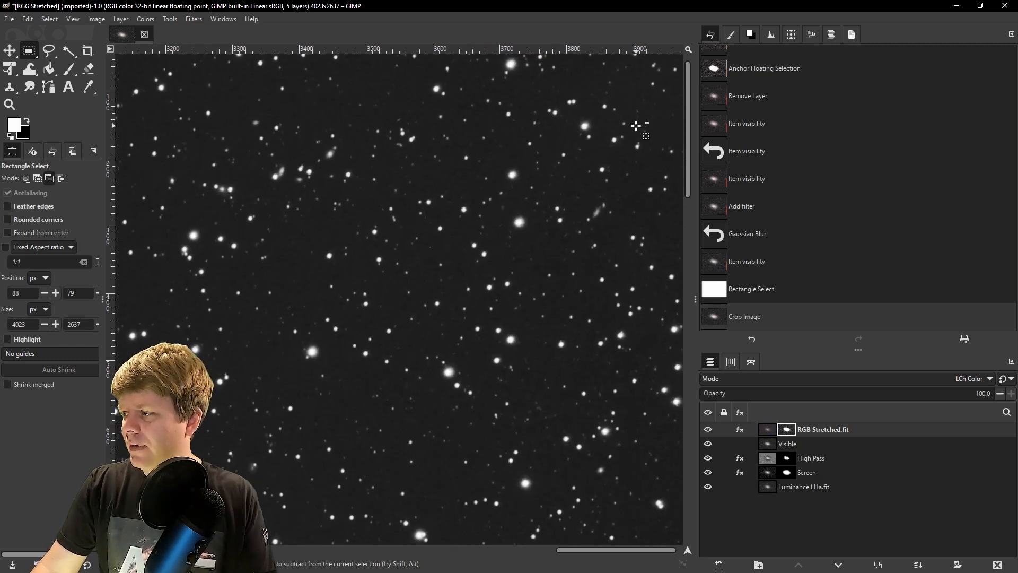
pyautogui.scroll(2, 628, 133)
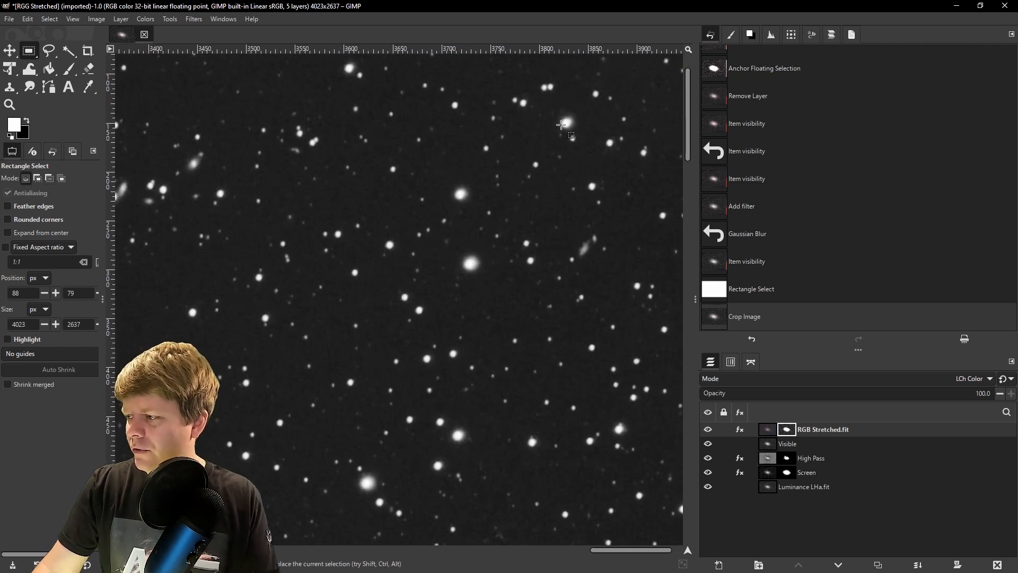
pyautogui.scroll(-4, 302, 250)
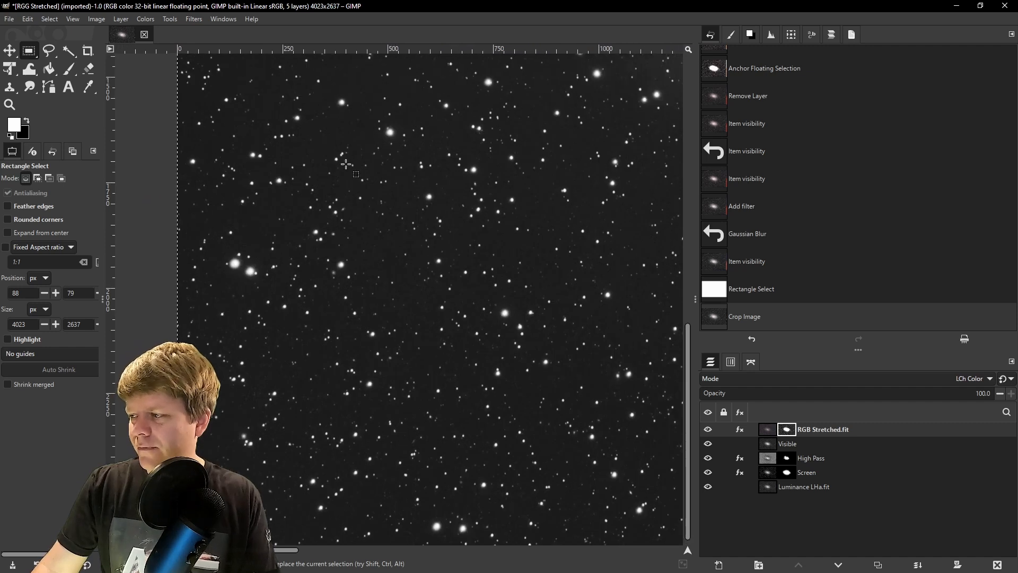
pyautogui.moveTo(486, 198); pyautogui.dragTo(434, 454)
pyautogui.moveTo(428, 232); pyautogui.dragTo(453, 455)
pyautogui.moveTo(555, 352); pyautogui.dragTo(181, 129)
pyautogui.scroll(-3, 515, 314)
pyautogui.moveTo(641, 379); pyautogui.dragTo(410, 213)
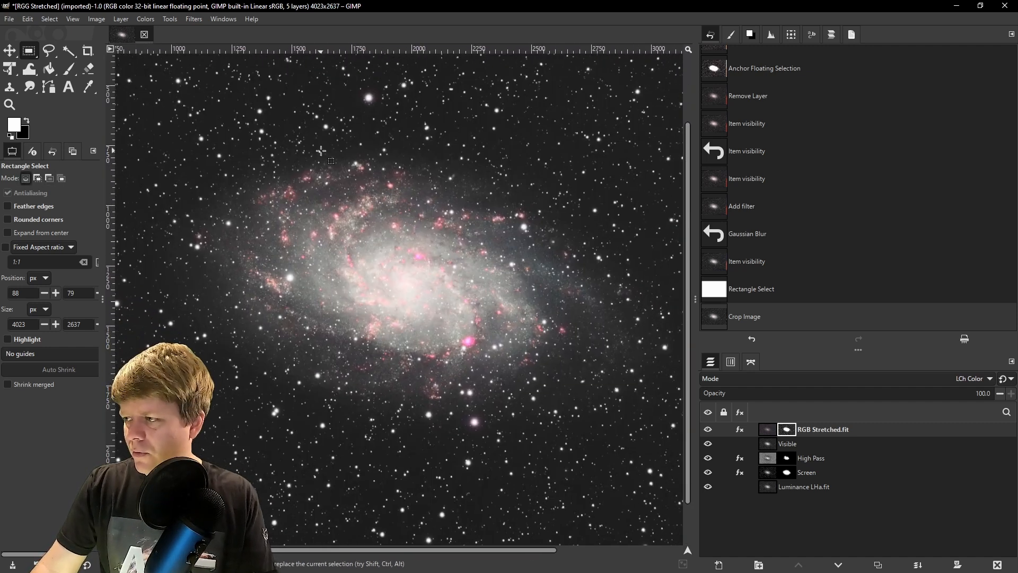
pyautogui.click(189, 19)
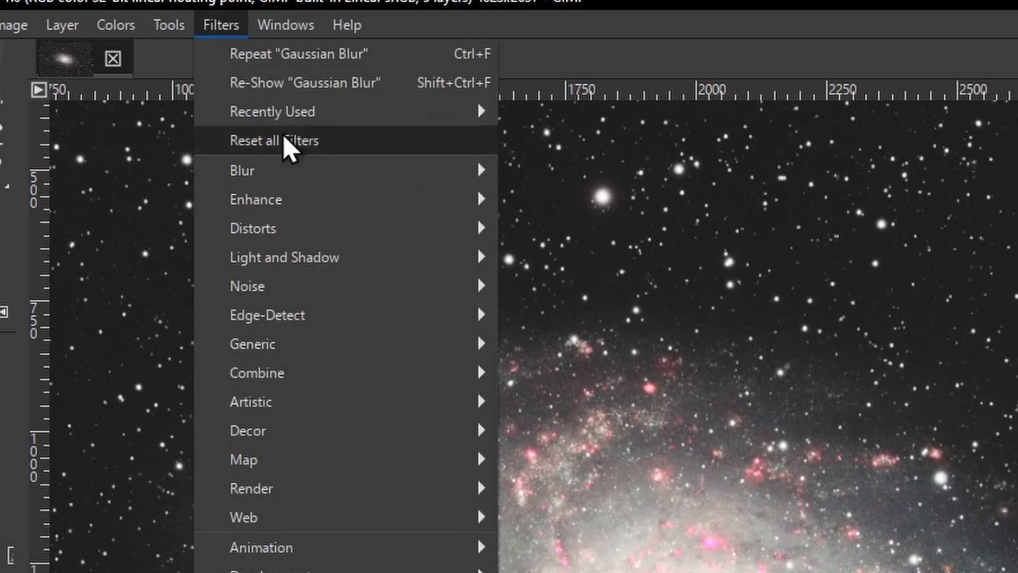
pyautogui.moveTo(255, 112)
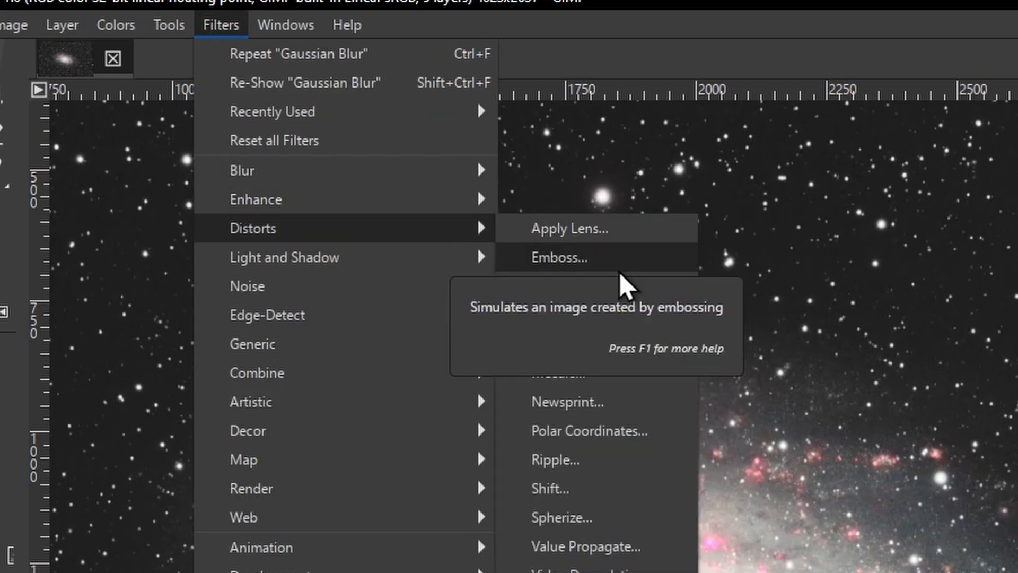
pyautogui.click(570, 228)
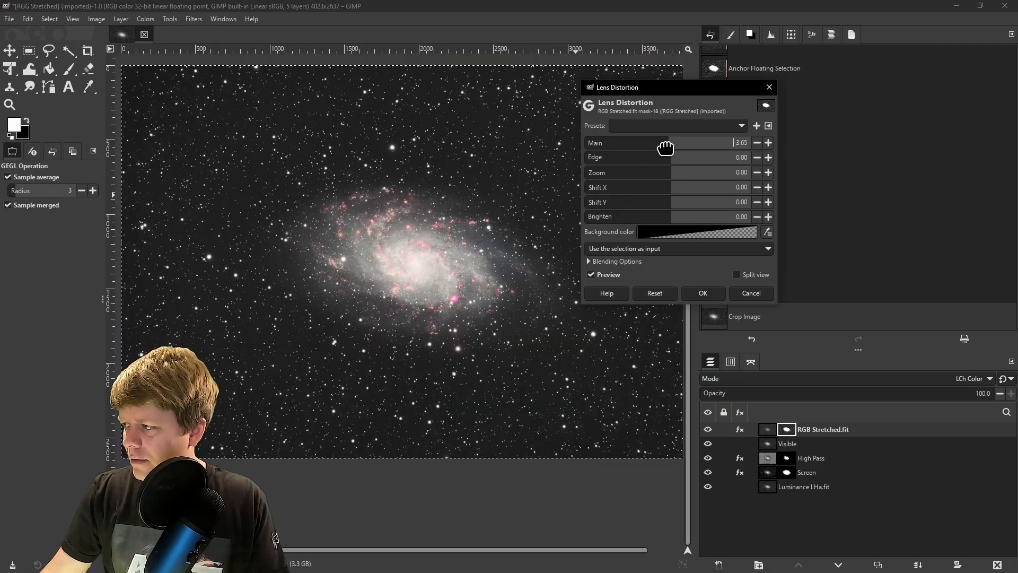
pyautogui.moveTo(661, 148); pyautogui.dragTo(651, 150)
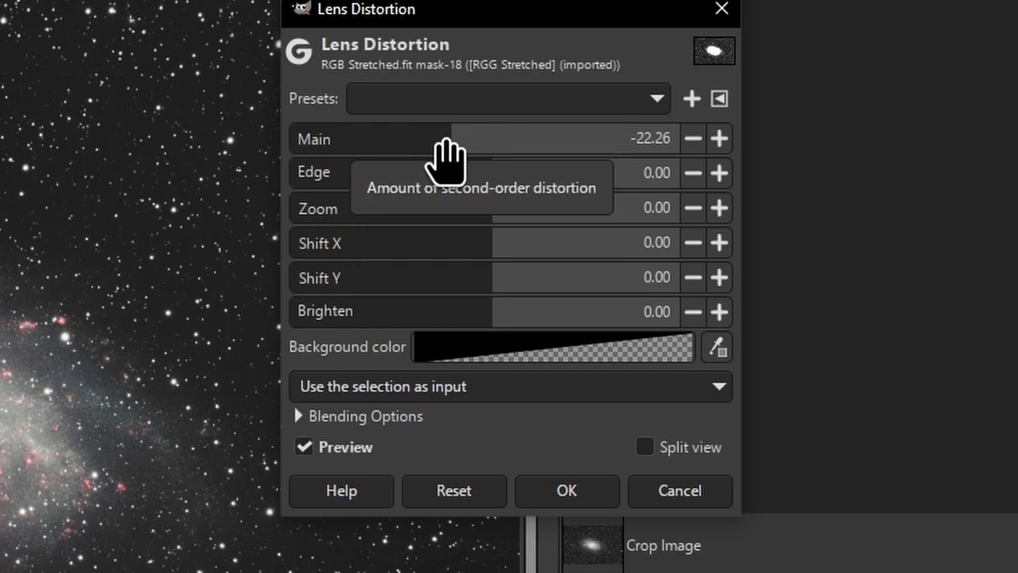
pyautogui.click(673, 497)
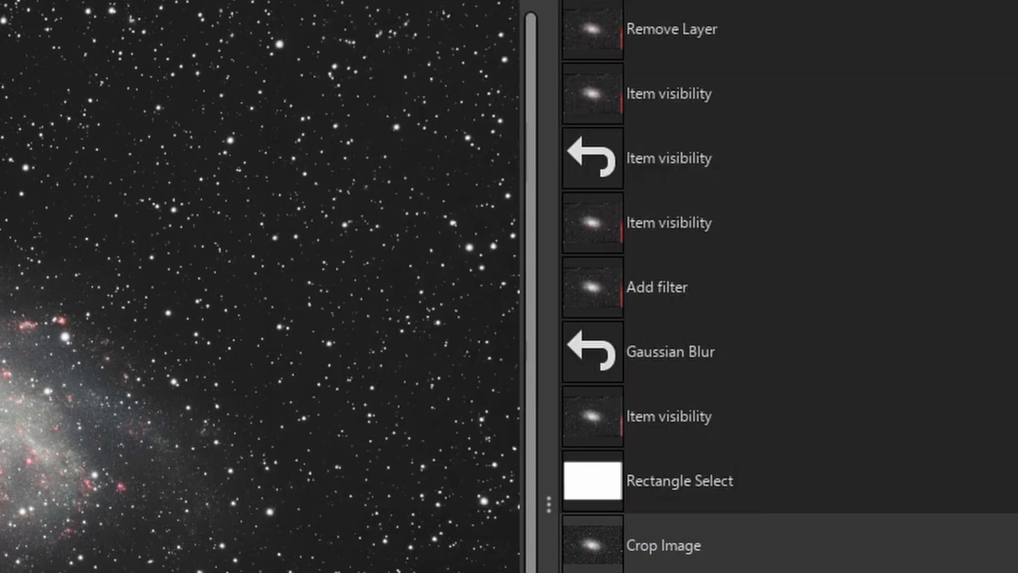
# Create a new layer from the visible image and hide all the layers beneath it
pyautogui.rightClick(807, 430)
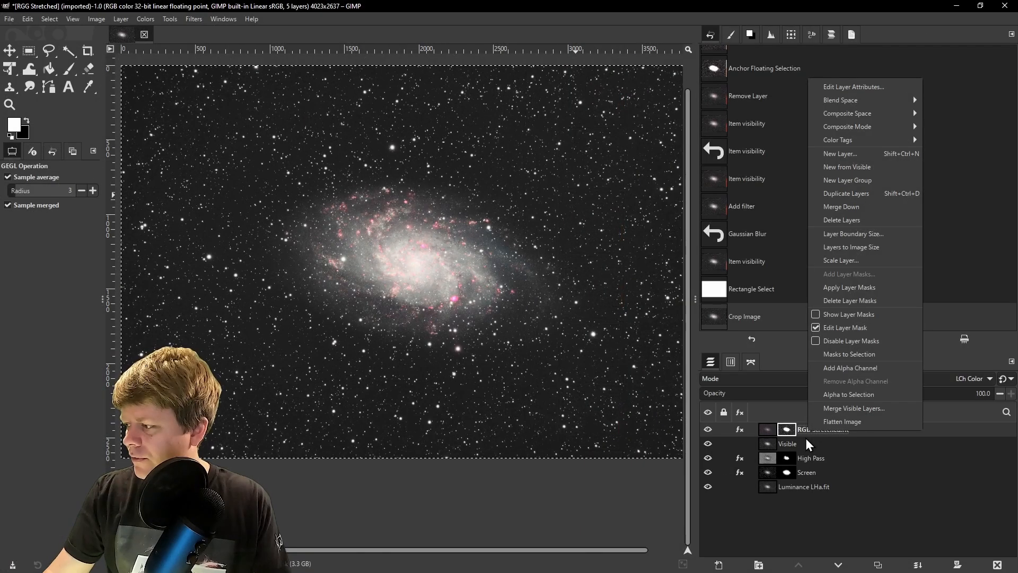
pyautogui.click(851, 167)
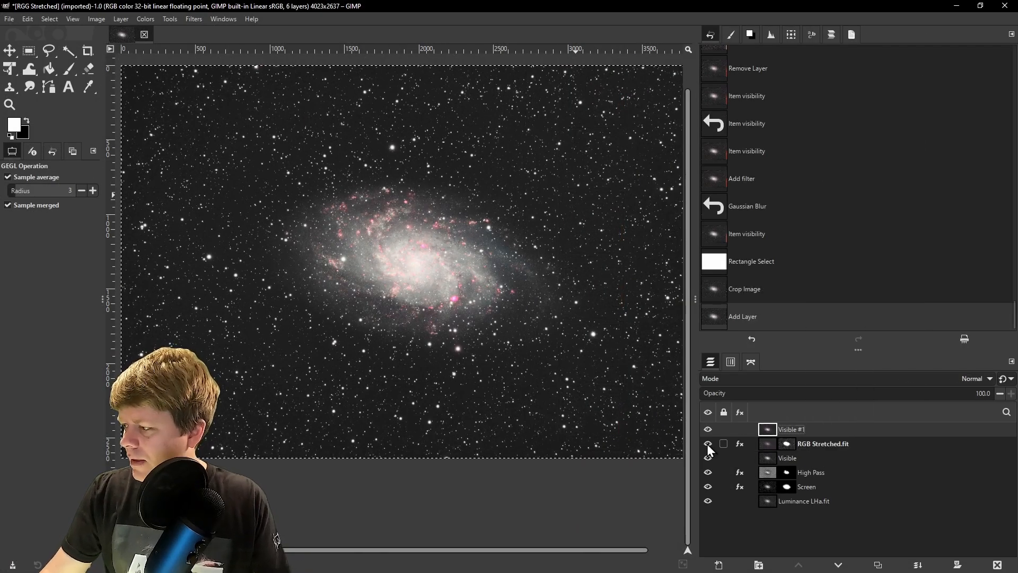
pyautogui.click(708, 444)
pyautogui.click(708, 459)
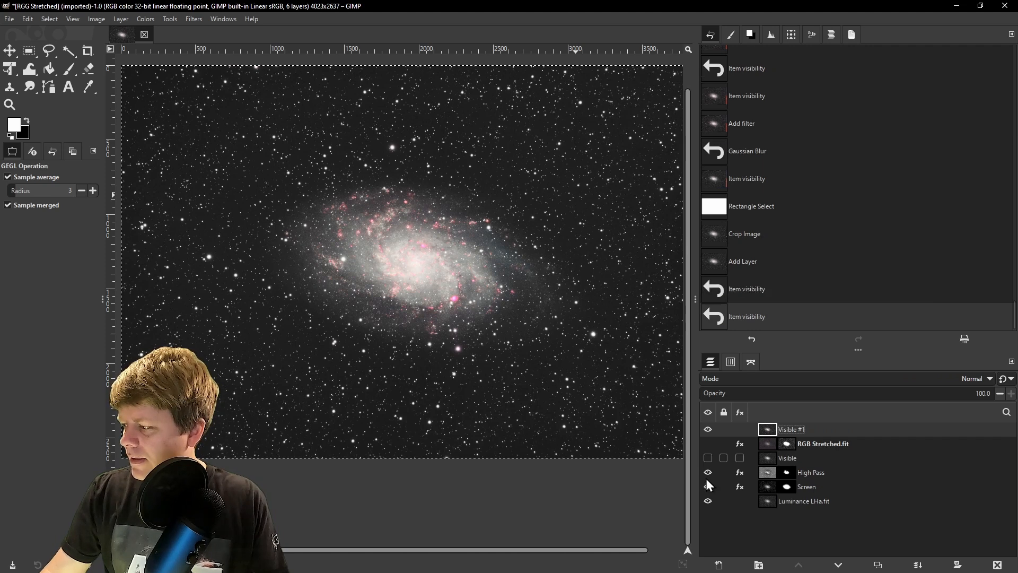
pyautogui.click(708, 474)
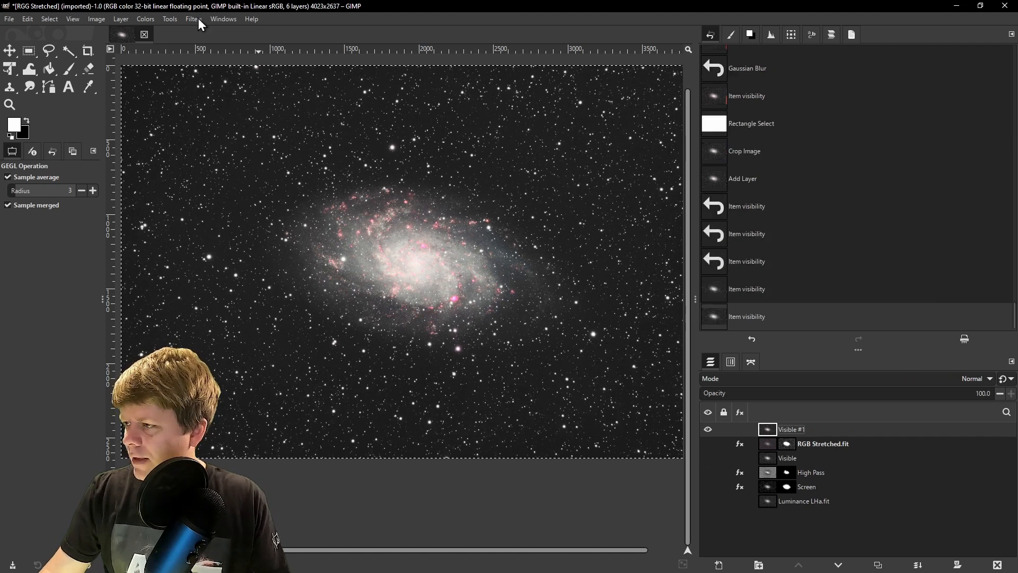
# Apply a Lens Distortion filter with Main at 16.28 to the Visible #1 layer, judging the amount by the corner stars
pyautogui.click(192, 20)
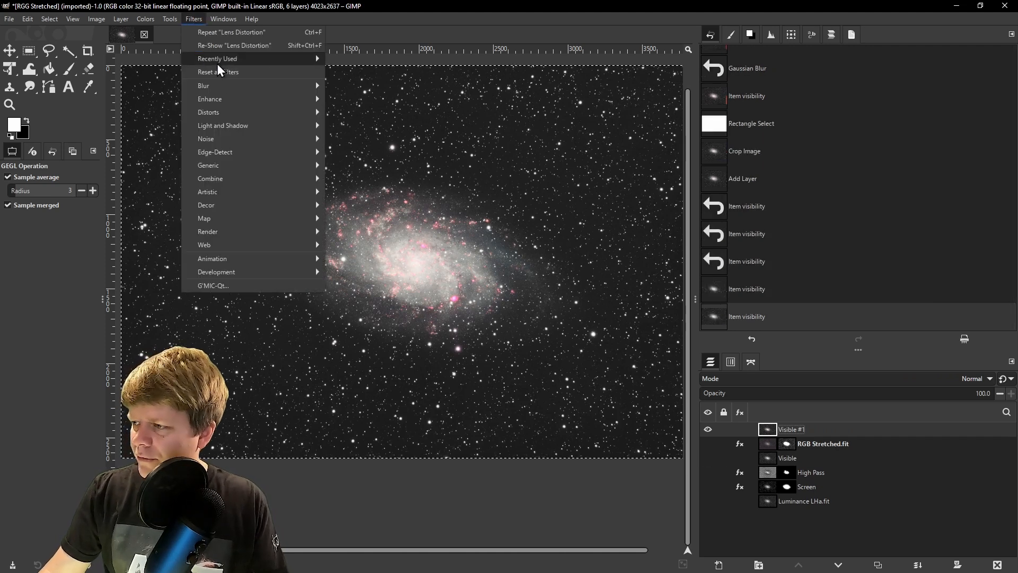
pyautogui.moveTo(228, 113)
pyautogui.click(375, 153)
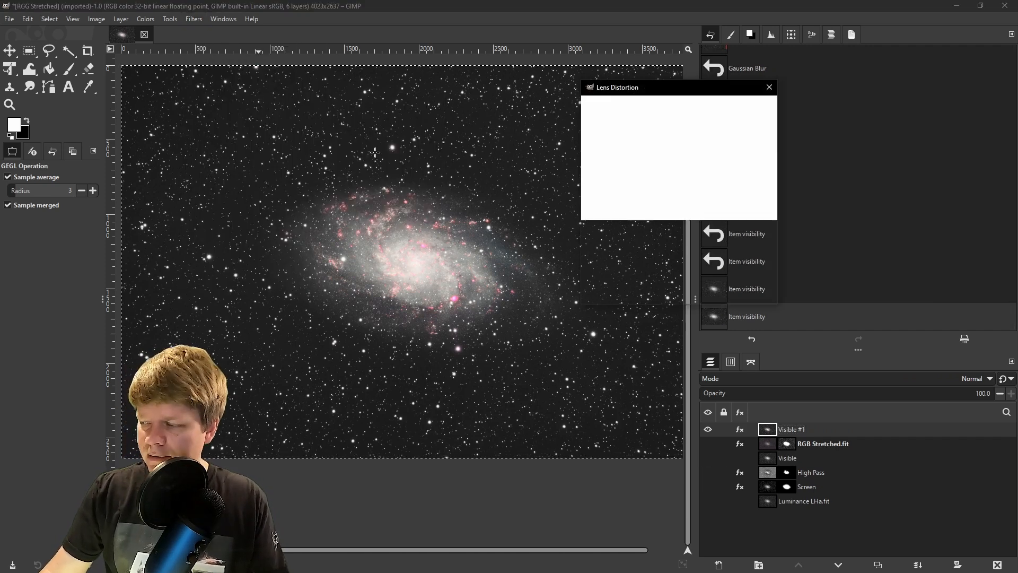
pyautogui.moveTo(672, 147)
pyautogui.mouseDown()
pyautogui.moveTo(657, 145)
pyautogui.moveTo(674, 145)
pyautogui.mouseUp()
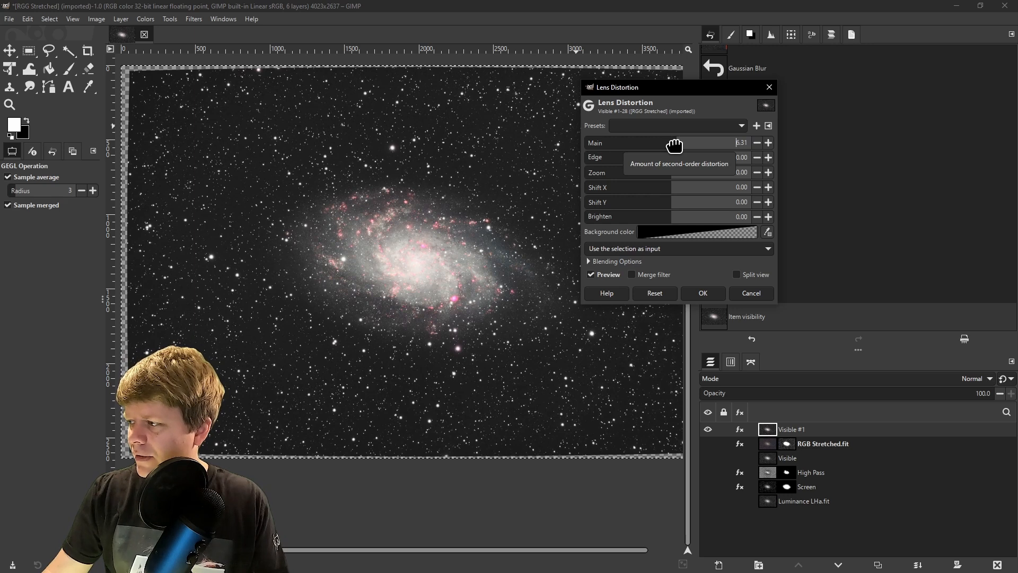
pyautogui.moveTo(676, 146); pyautogui.dragTo(682, 147)
pyautogui.scroll(10, 653, 419)
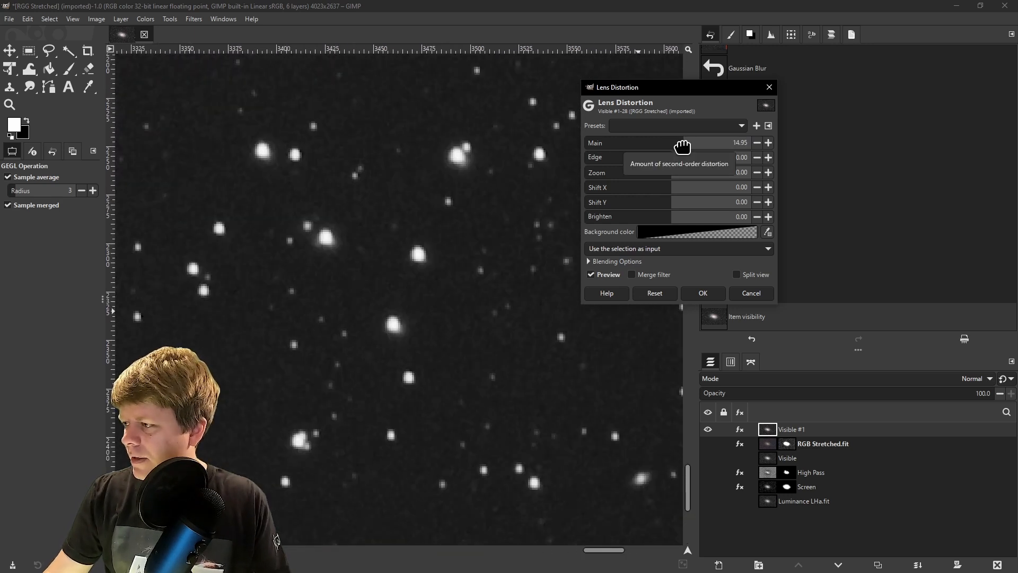
pyautogui.moveTo(682, 147); pyautogui.dragTo(684, 147)
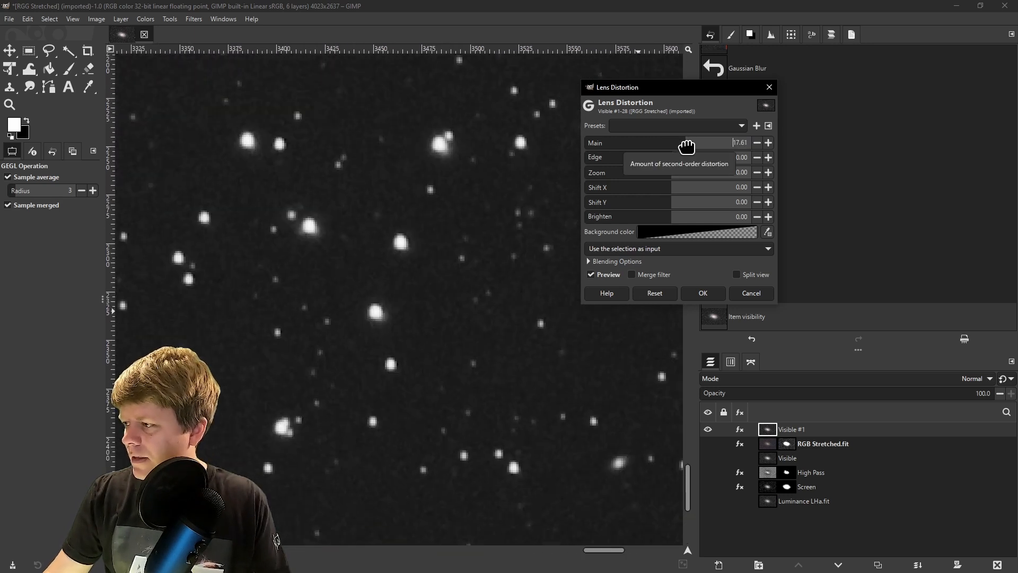
pyautogui.scroll(-5, 540, 221)
pyautogui.scroll(-4, 402, 347)
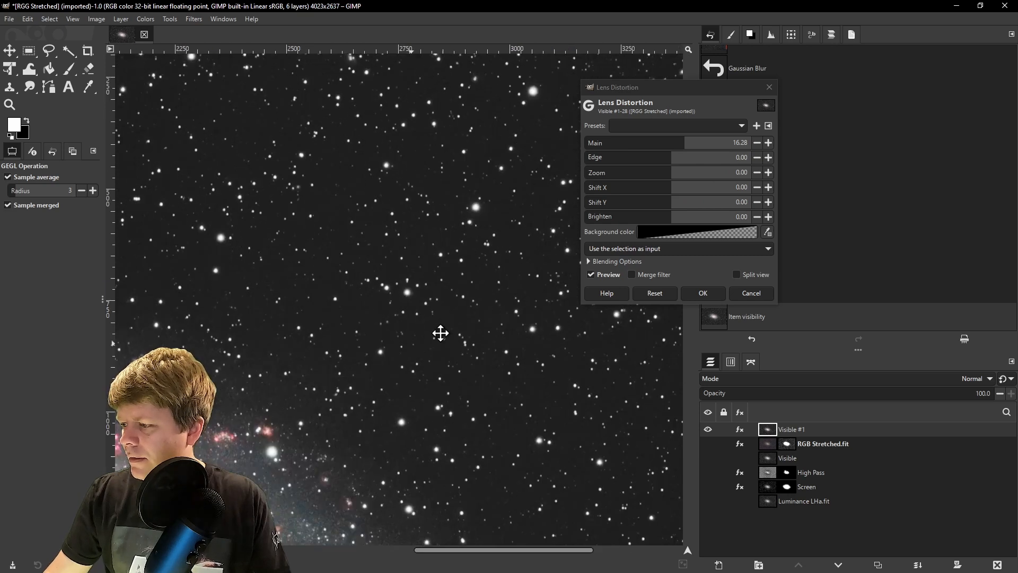
pyautogui.scroll(8, 336, 452)
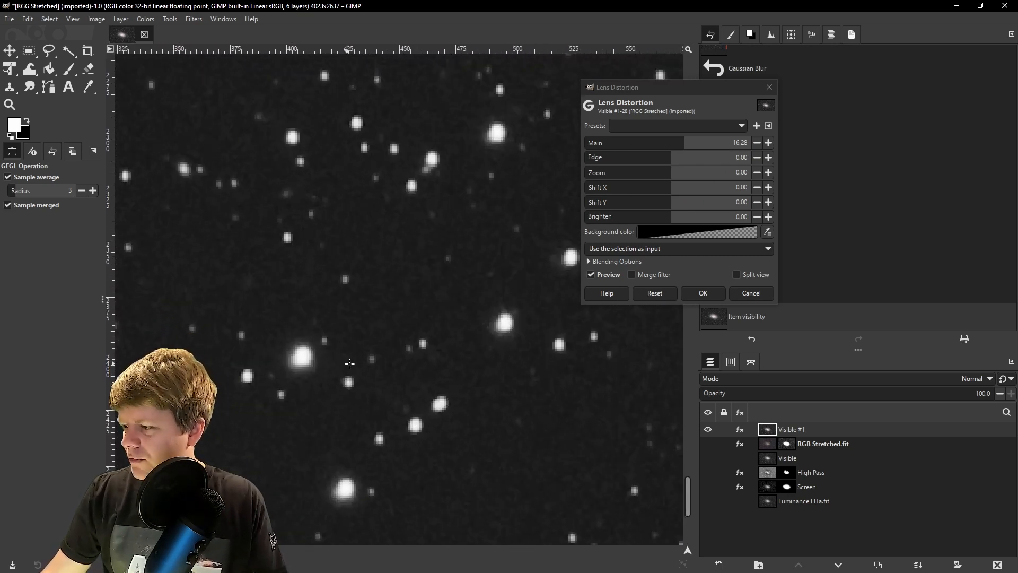
pyautogui.press('Return')
pyautogui.hotkey('shift', 'ctrl', 'j')
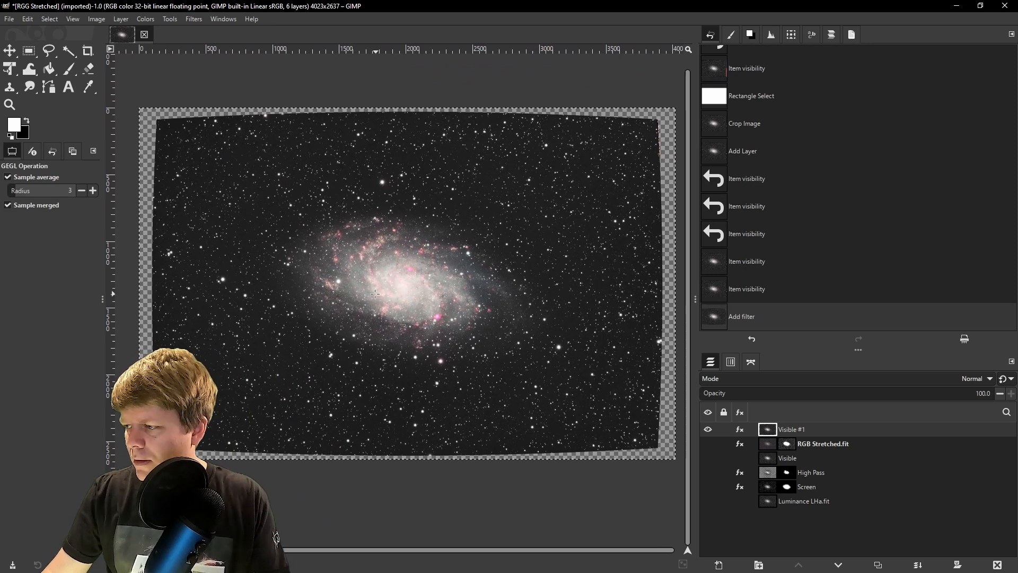
# Select a 3693 × 2405 px rectangle at position 167, 111 inside the curved transparent borders and fit the canvas to it
pyautogui.press('r')
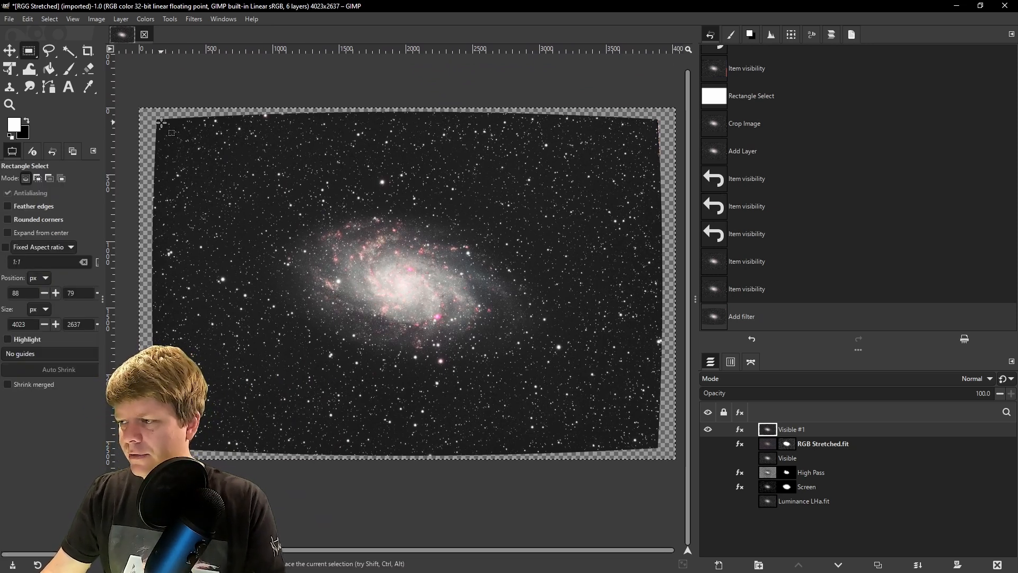
pyautogui.moveTo(162, 123); pyautogui.dragTo(655, 443)
pyautogui.click(97, 19)
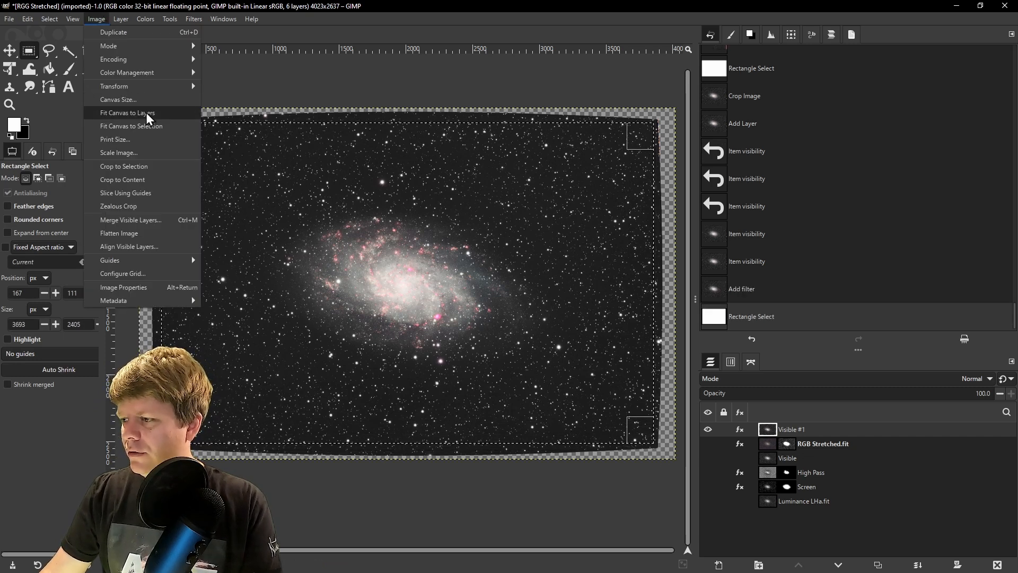
pyautogui.click(150, 131)
# Compare the corner stars with and without the lens-corrected Visible #1 layer by switching the visibility of the layers
pyautogui.scroll(5, 624, 410)
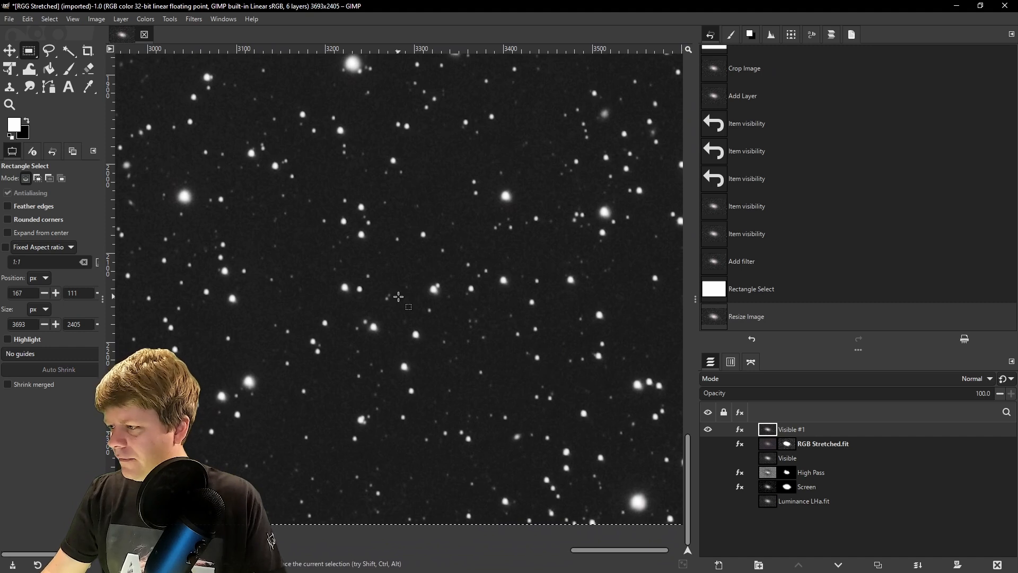
pyautogui.click(707, 429)
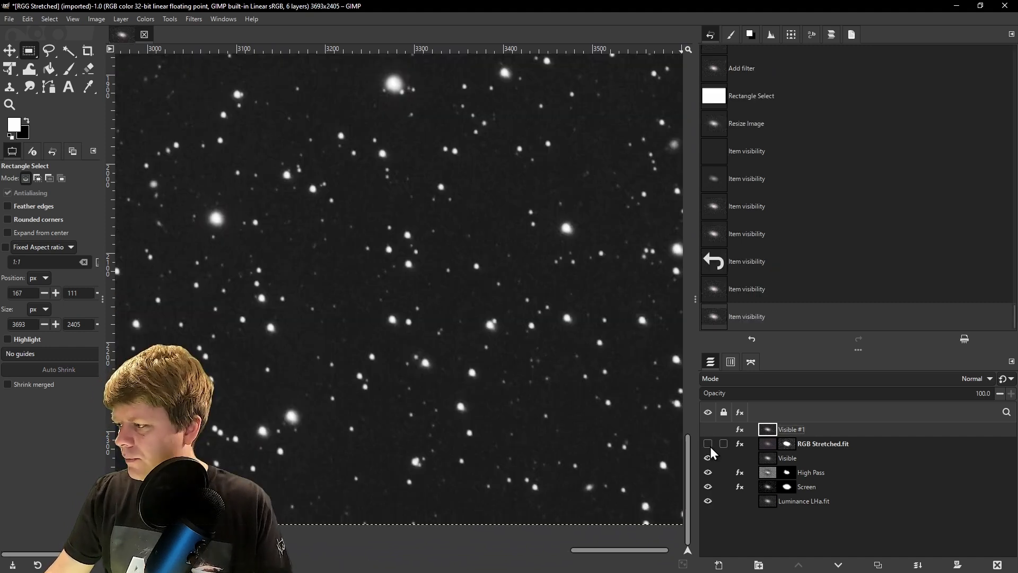
pyautogui.click(709, 443)
pyautogui.click(708, 429)
pyautogui.scroll(-5, 536, 392)
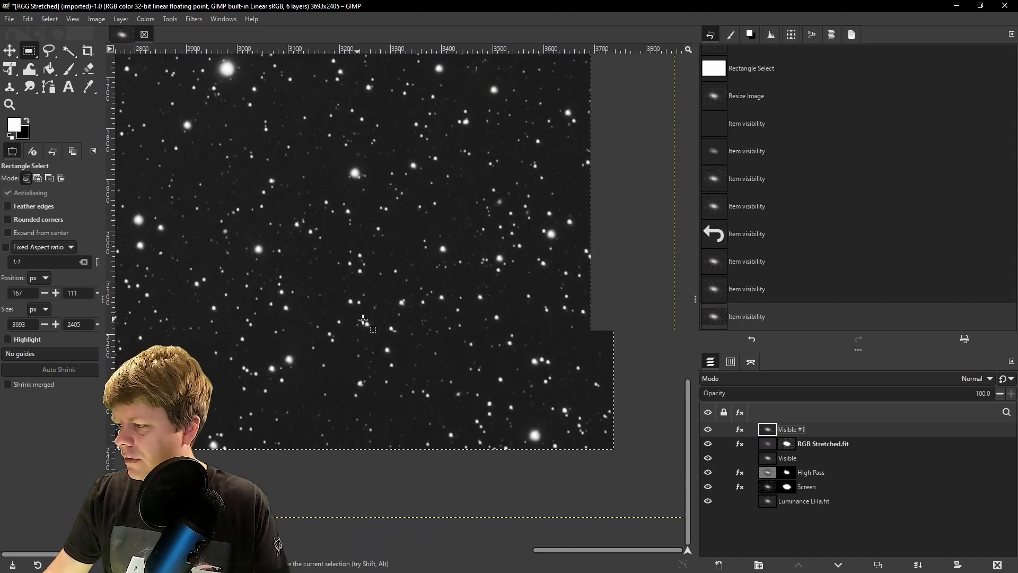